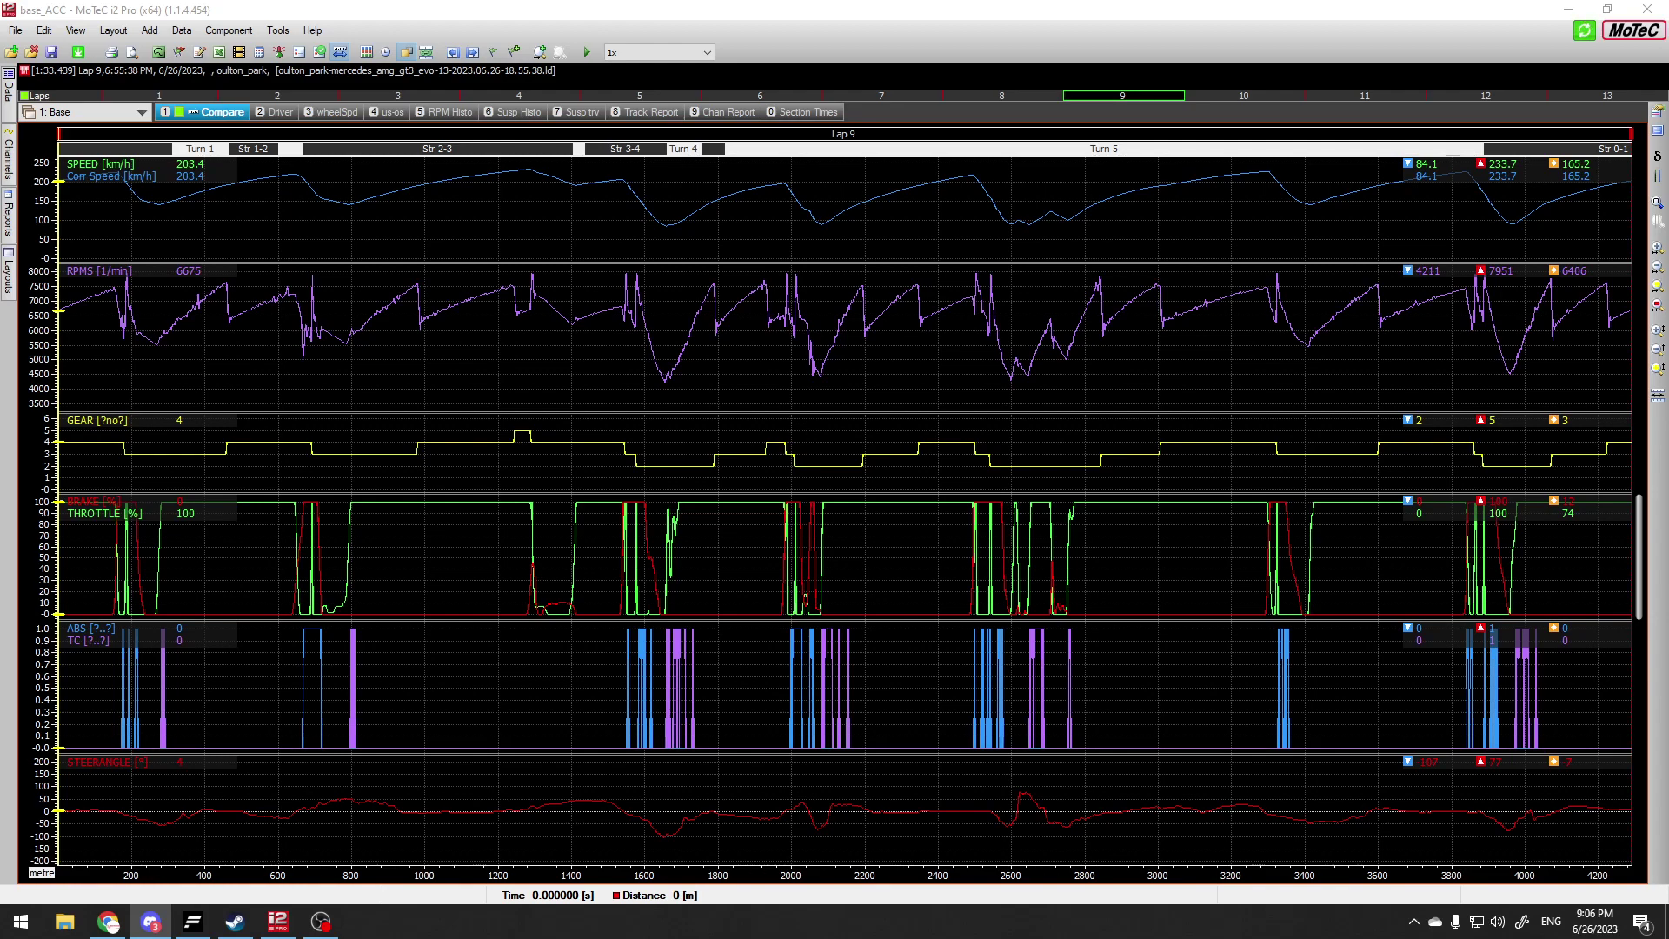
Step: Review the list of recorded laps and their times for the loaded outing
left_click(9, 89)
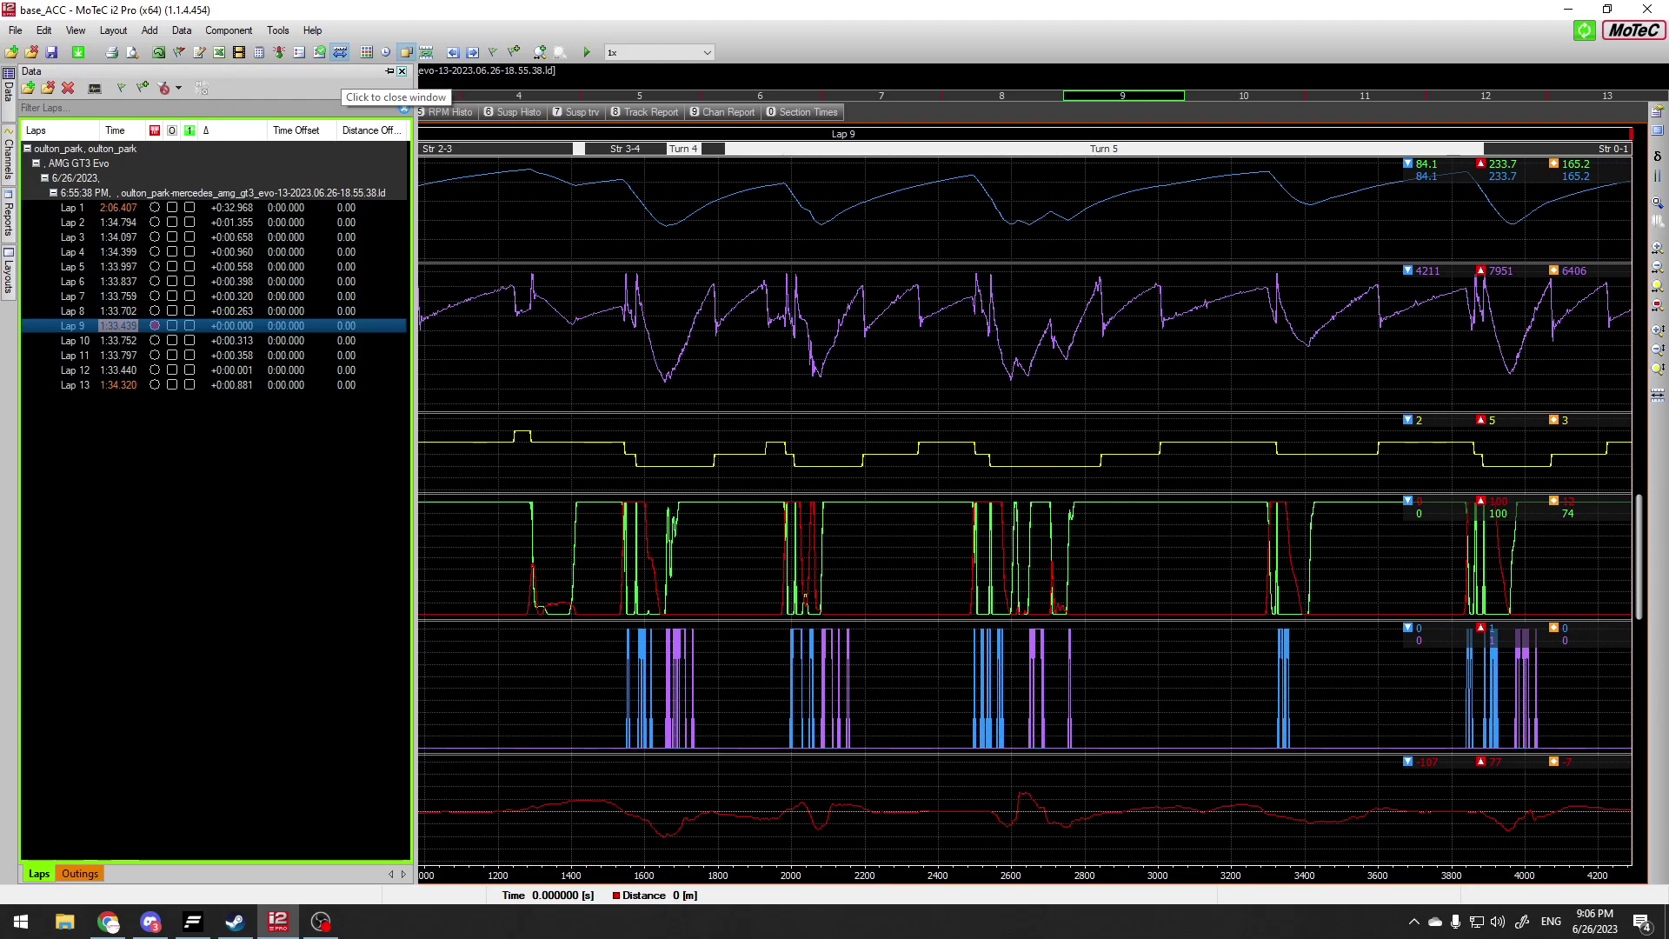
left_click(401, 71)
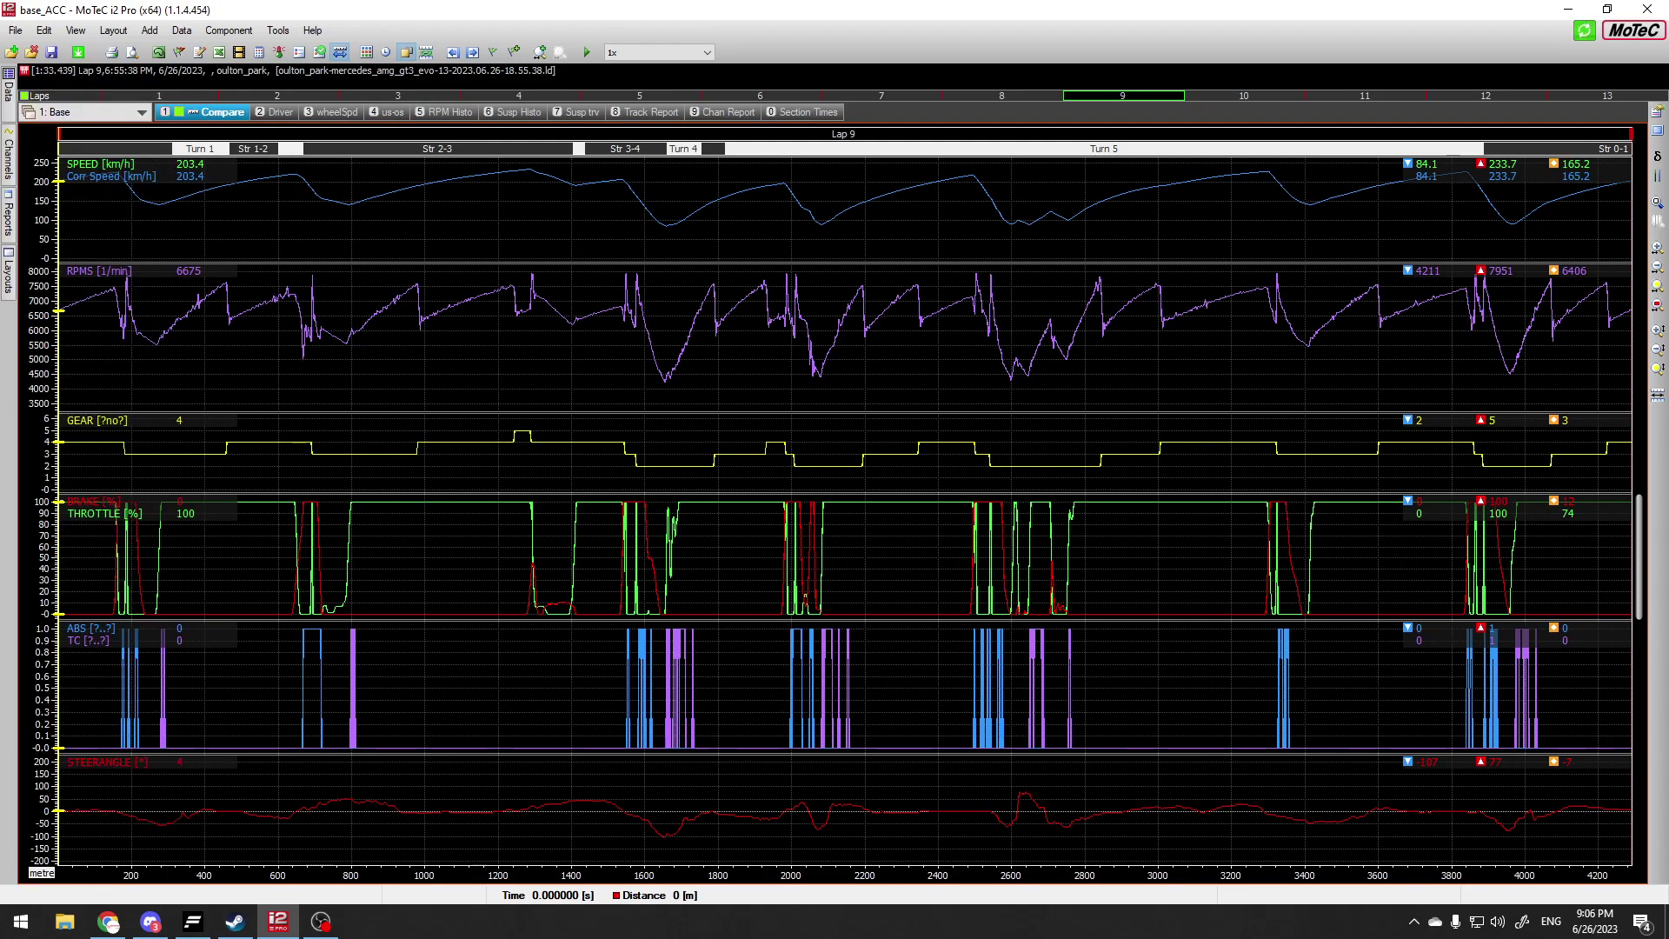
key("d")
Step: Overlay Lap 2 on the main Lap 9 in the comparison graphs
left_click(8, 89)
mouse_move(8, 91)
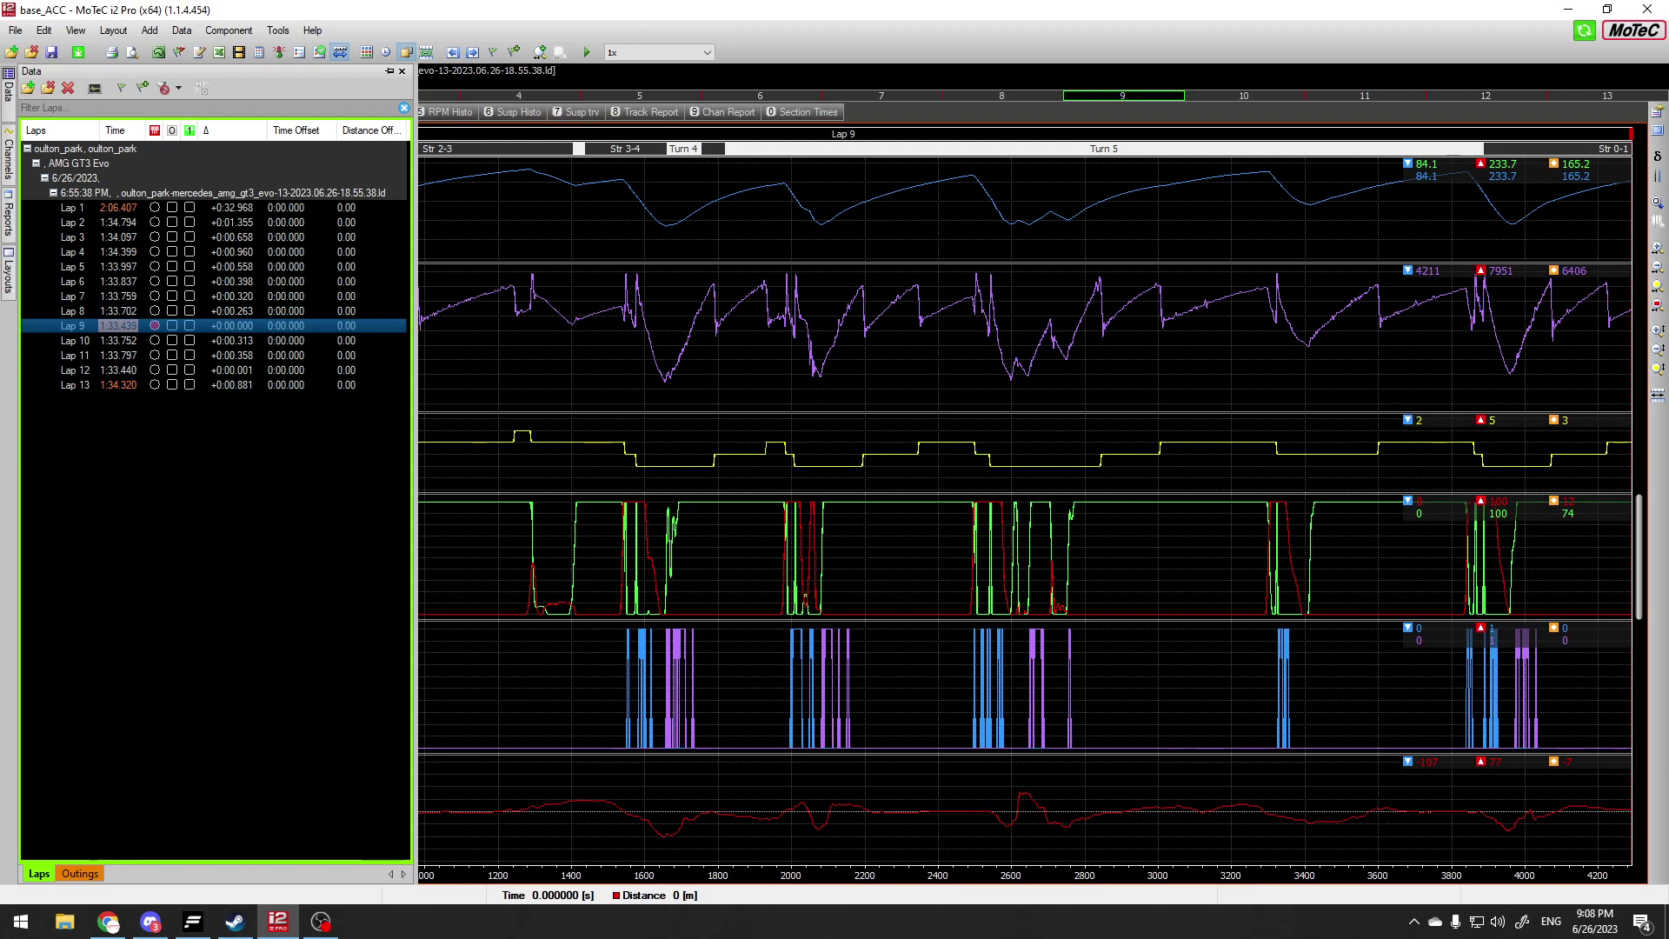
left_click(172, 223)
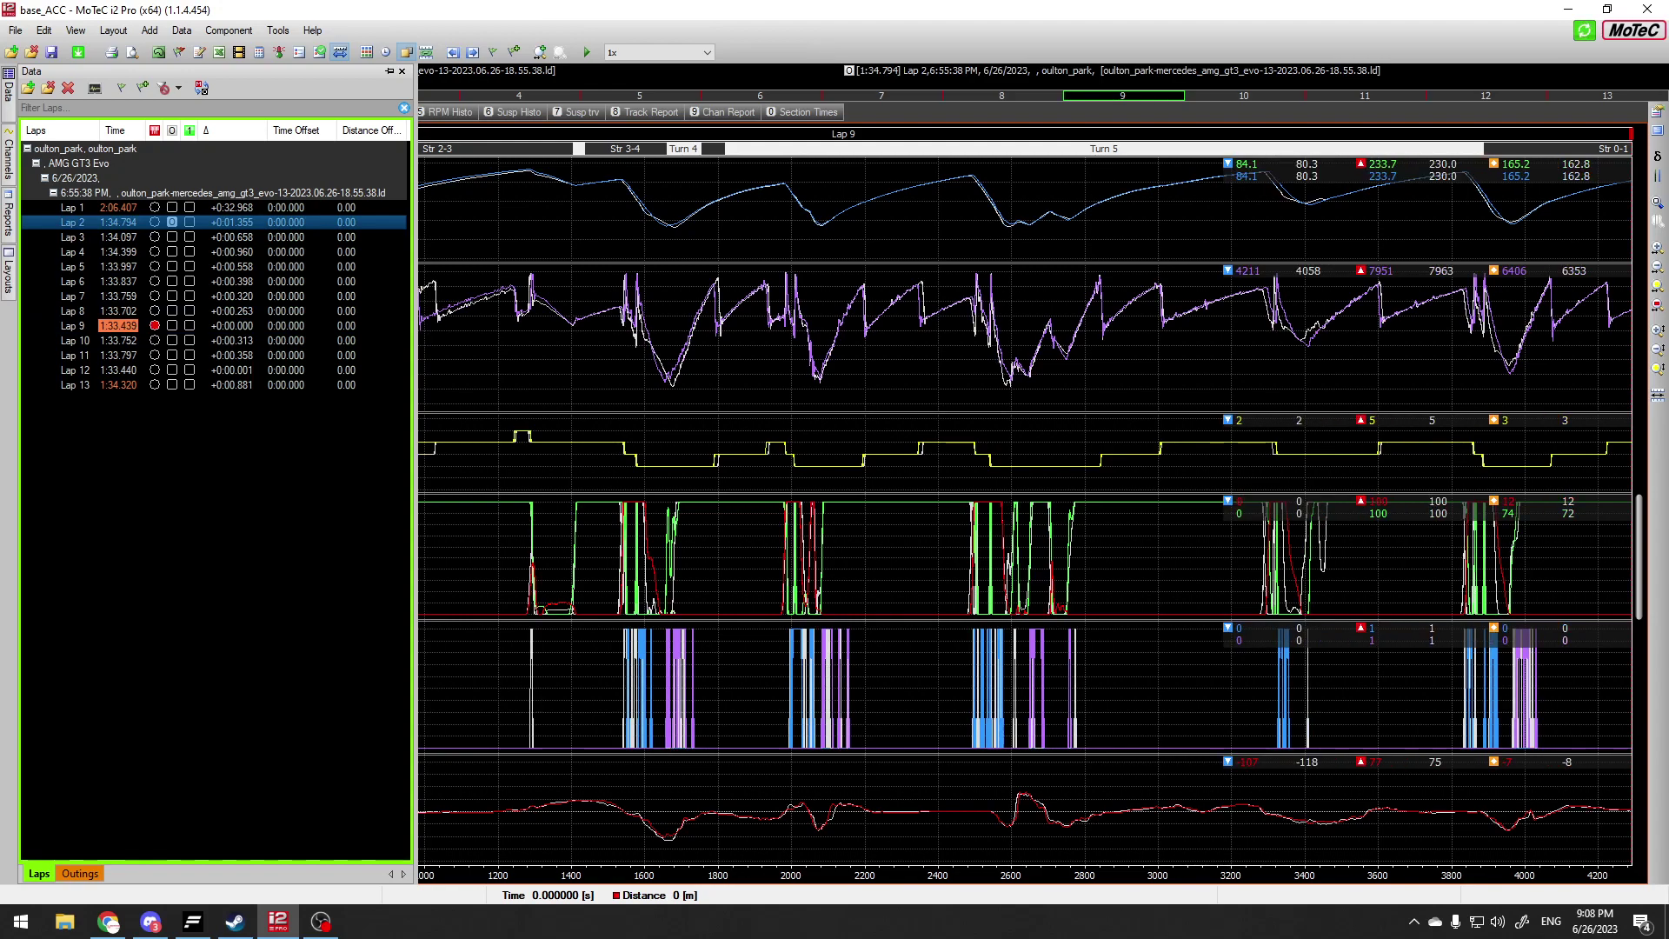
left_click(402, 71)
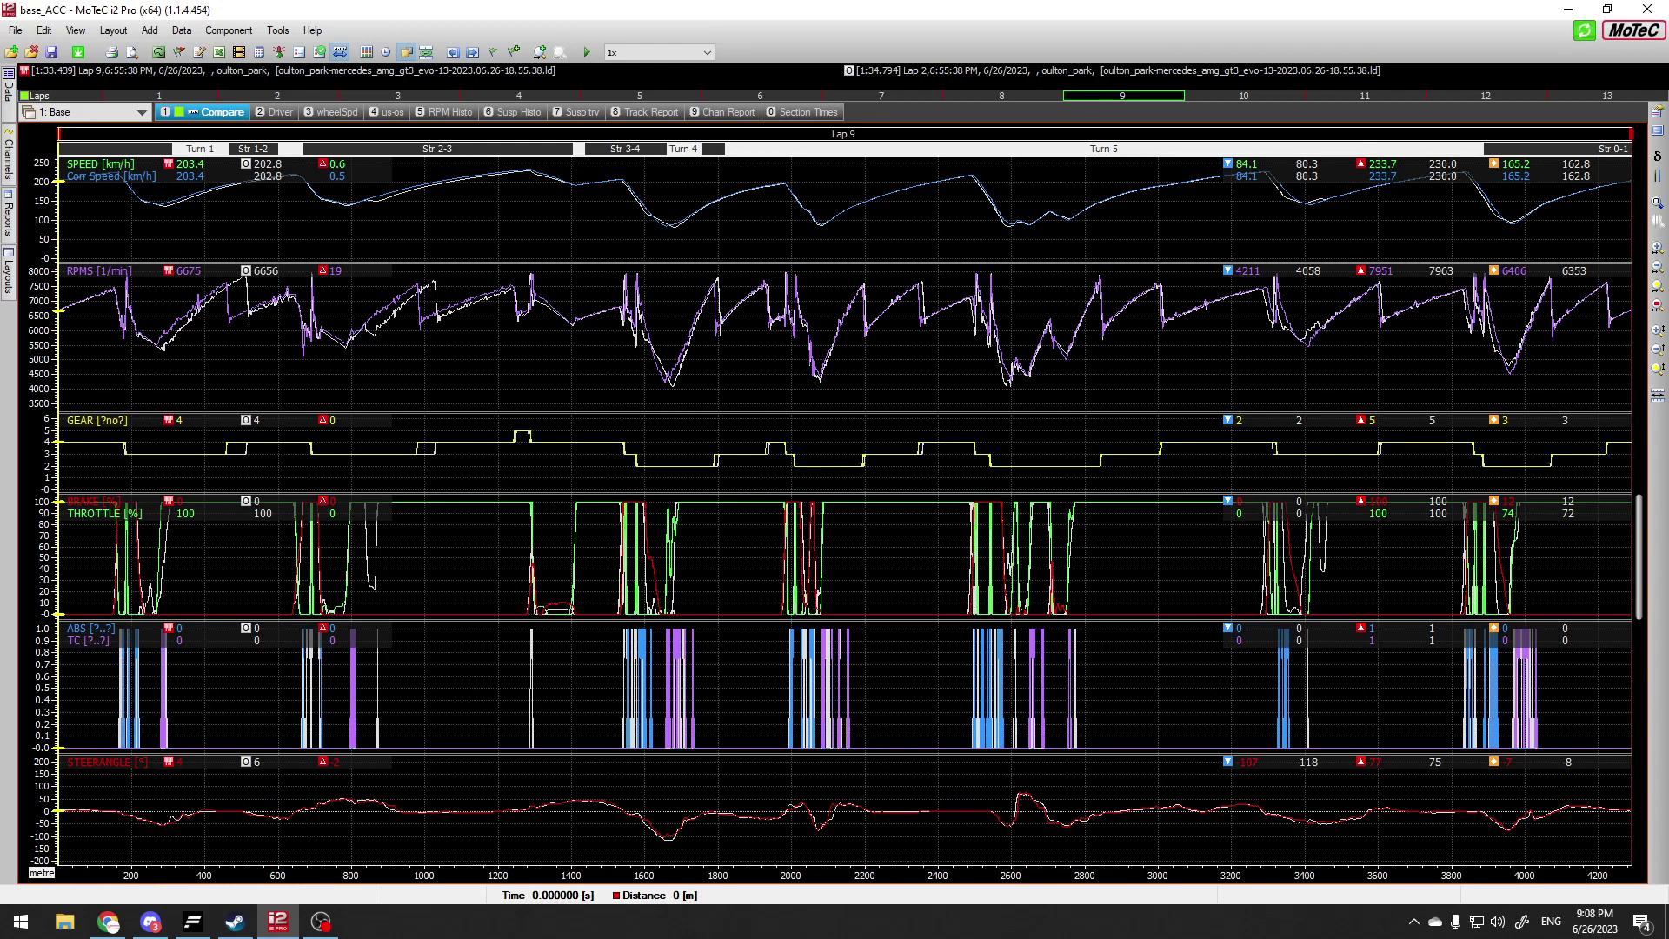
Step: Show the variance trace above the speed graph for the overlaid laps
right_click(418, 209)
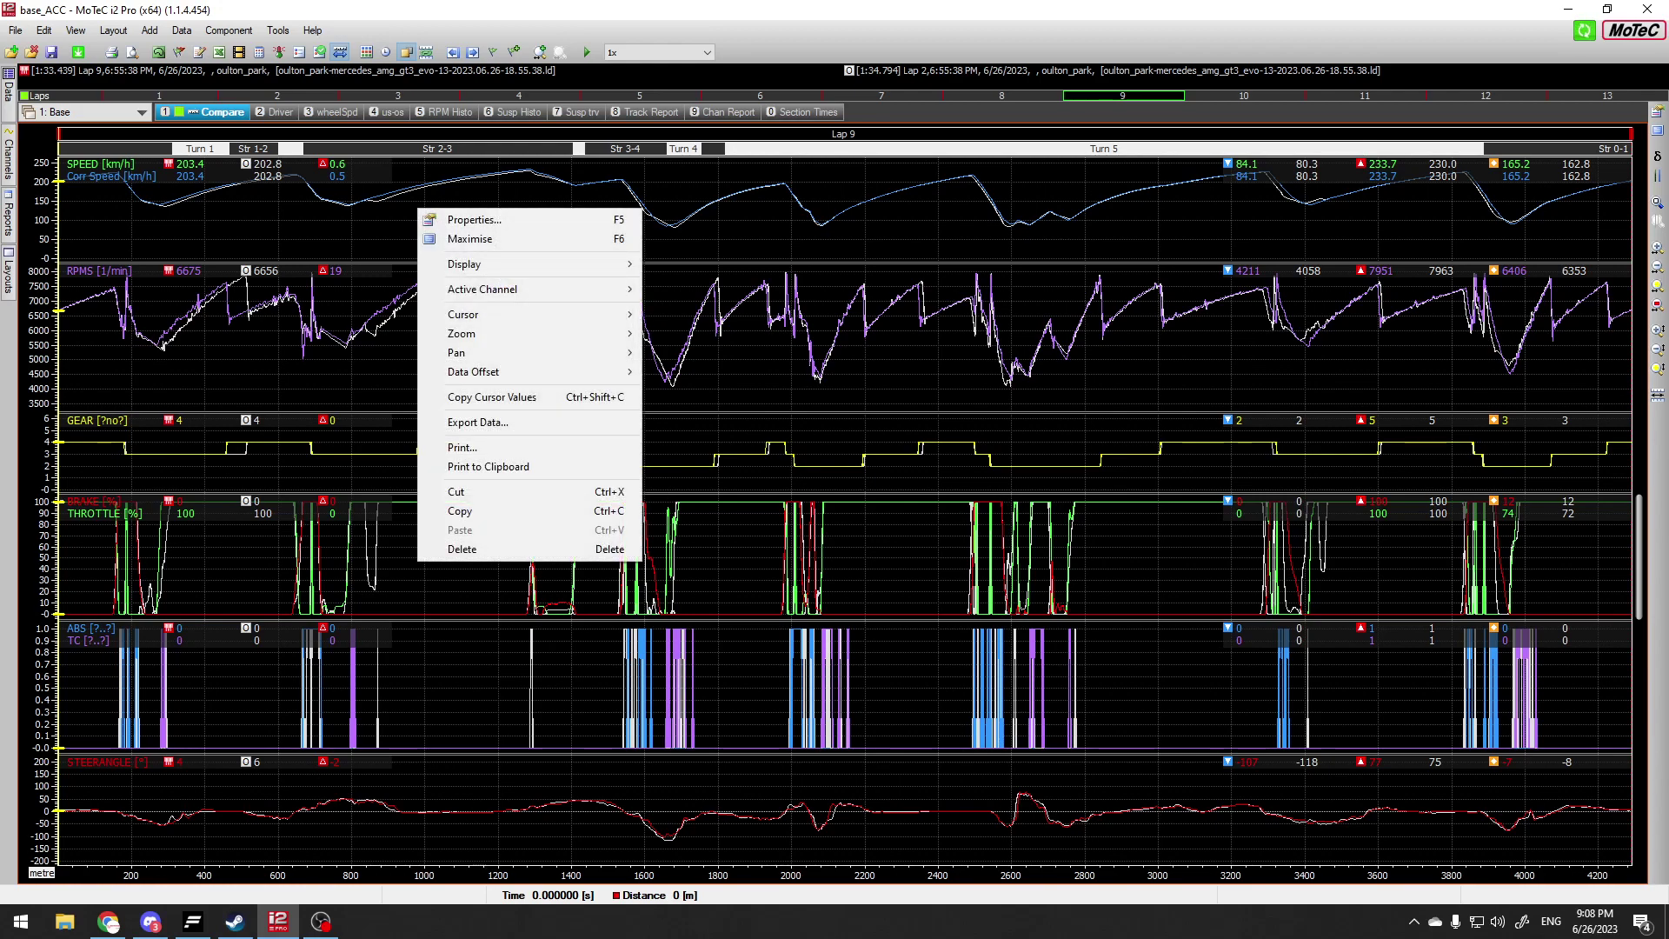
mouse_move(487, 263)
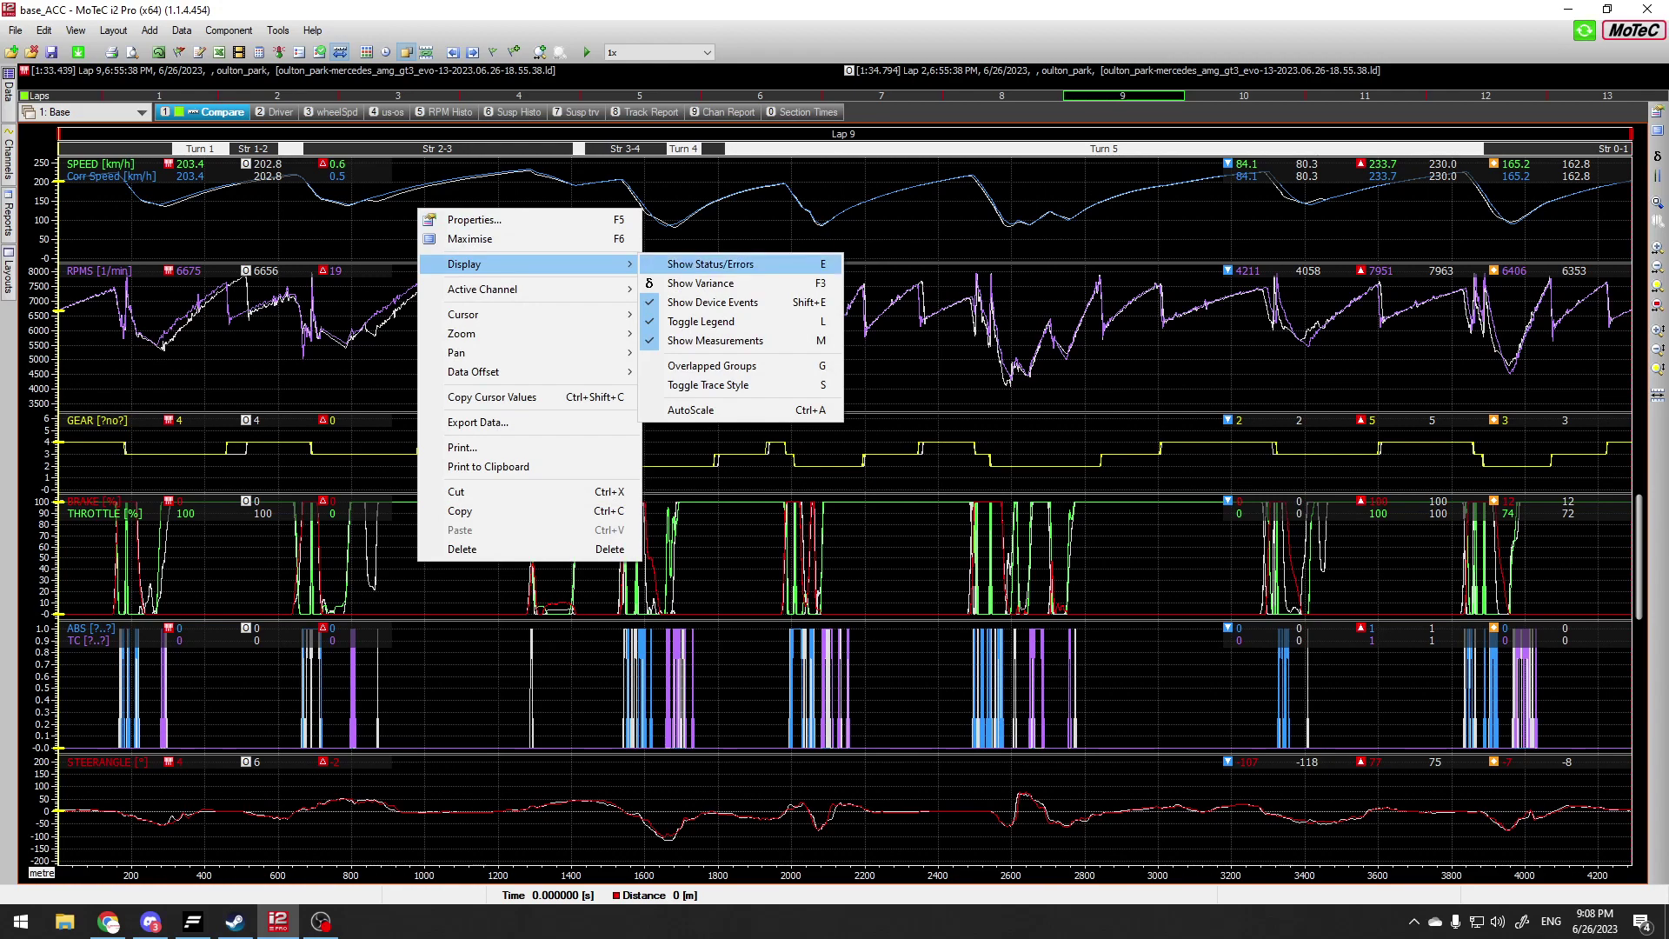
left_click(700, 282)
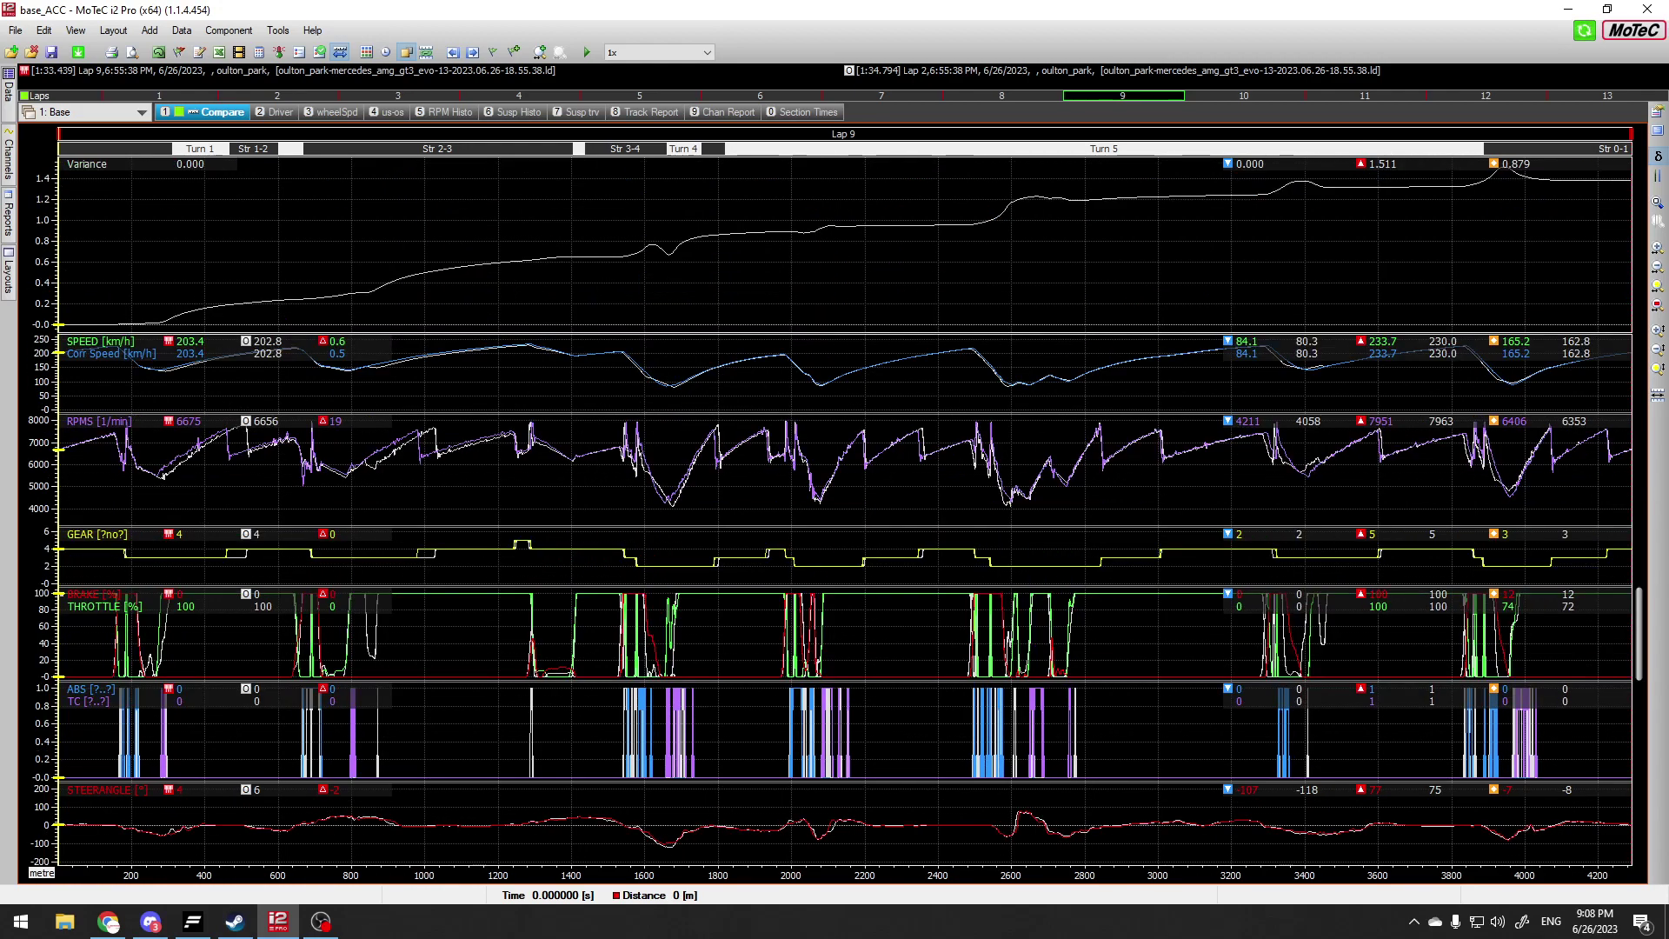
Step: Compare the laps along the variance trace, moving the cursor out to 4101 m and back to 218 m
left_click_drag(228, 634, 1501, 634)
left_click_drag(1500, 504, 1562, 504)
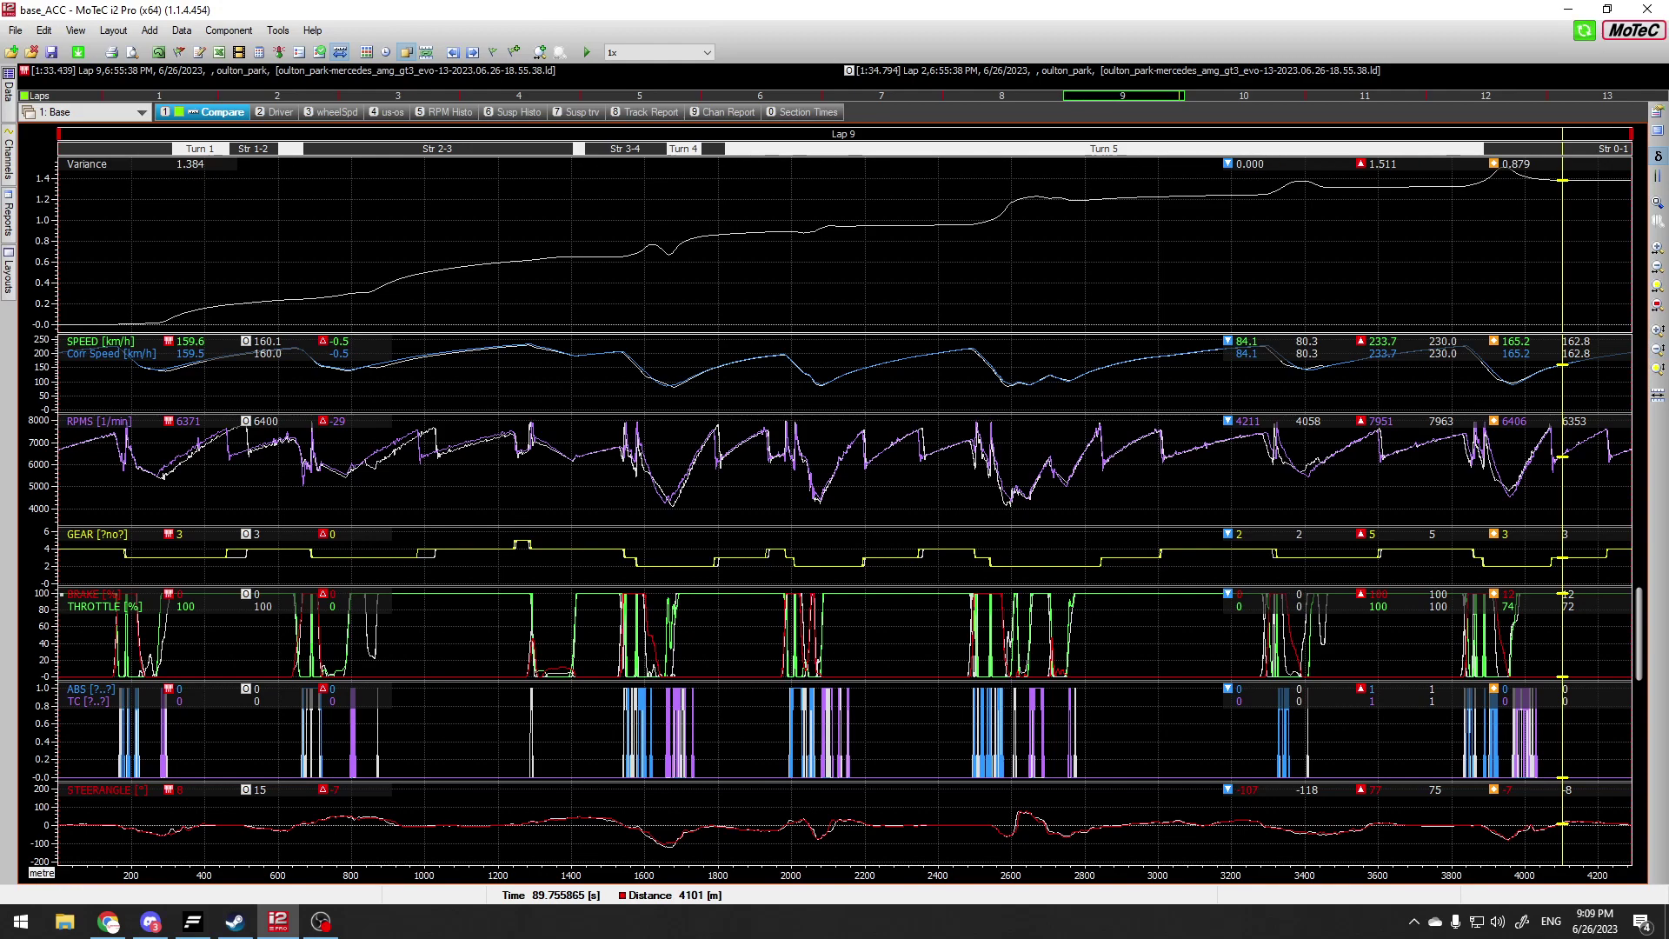
left_click_drag(1562, 470, 138, 469)
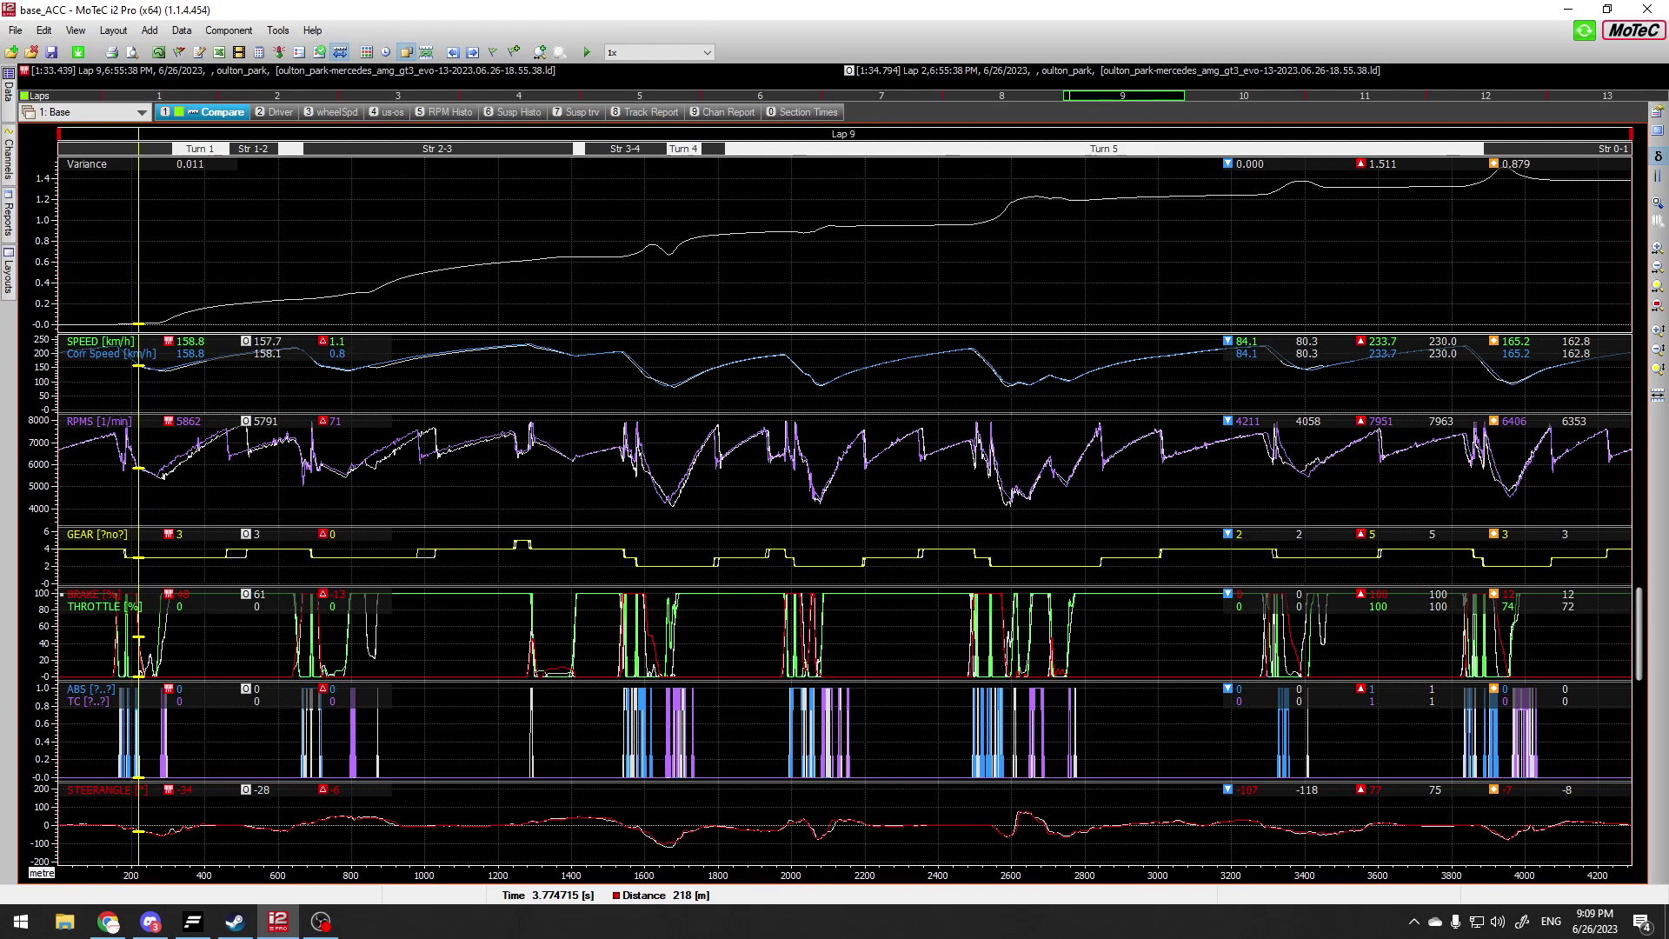
Step: Examine the last corner's traces closely, placing the cursor at the 3940 m variance peak and at 3957 m
left_click_drag(1455, 469, 1503, 469)
scroll(1503, 470, "up", 5)
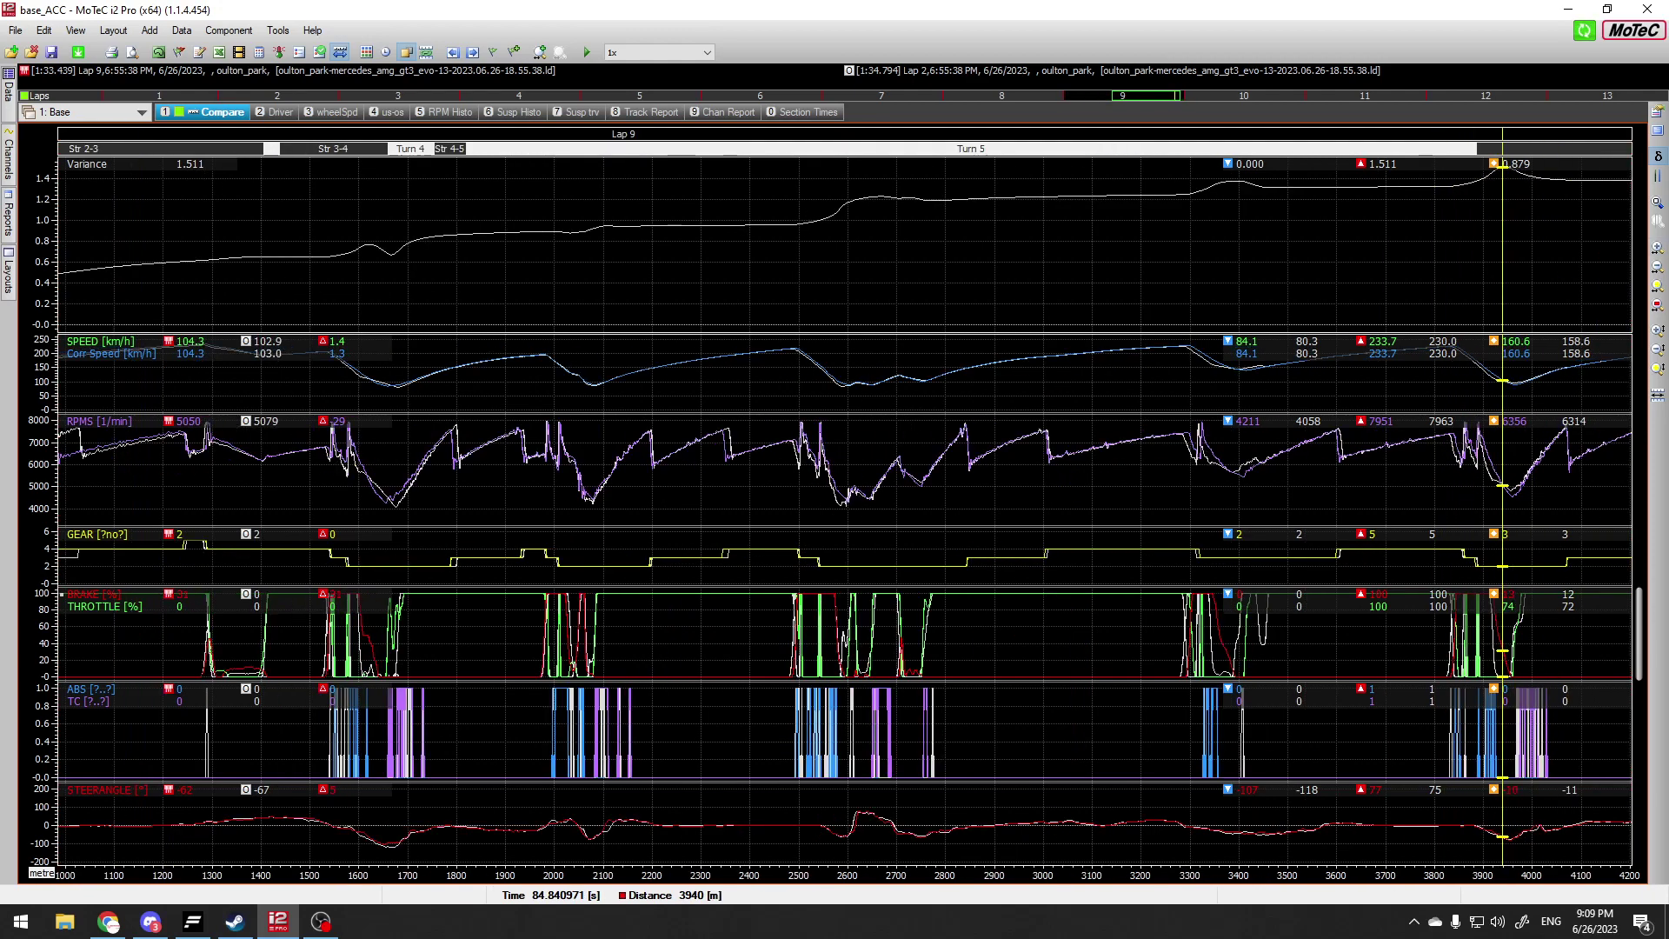
scroll(1503, 469, "up", 2)
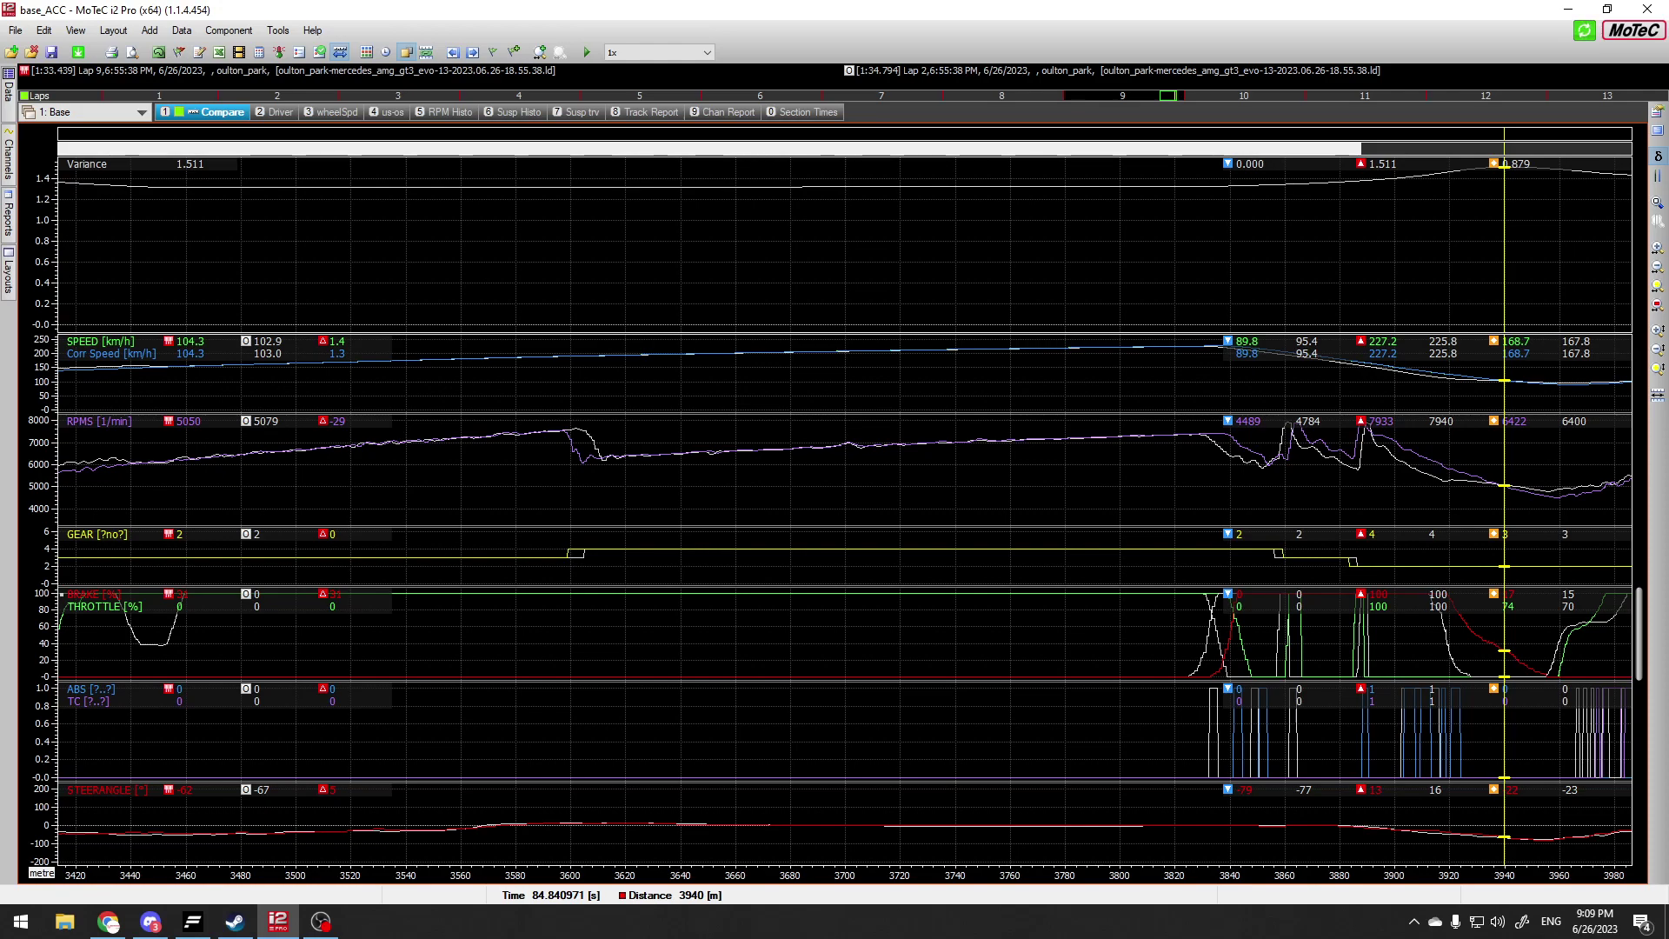
left_click(1552, 634)
scroll(1552, 635, "up", 5)
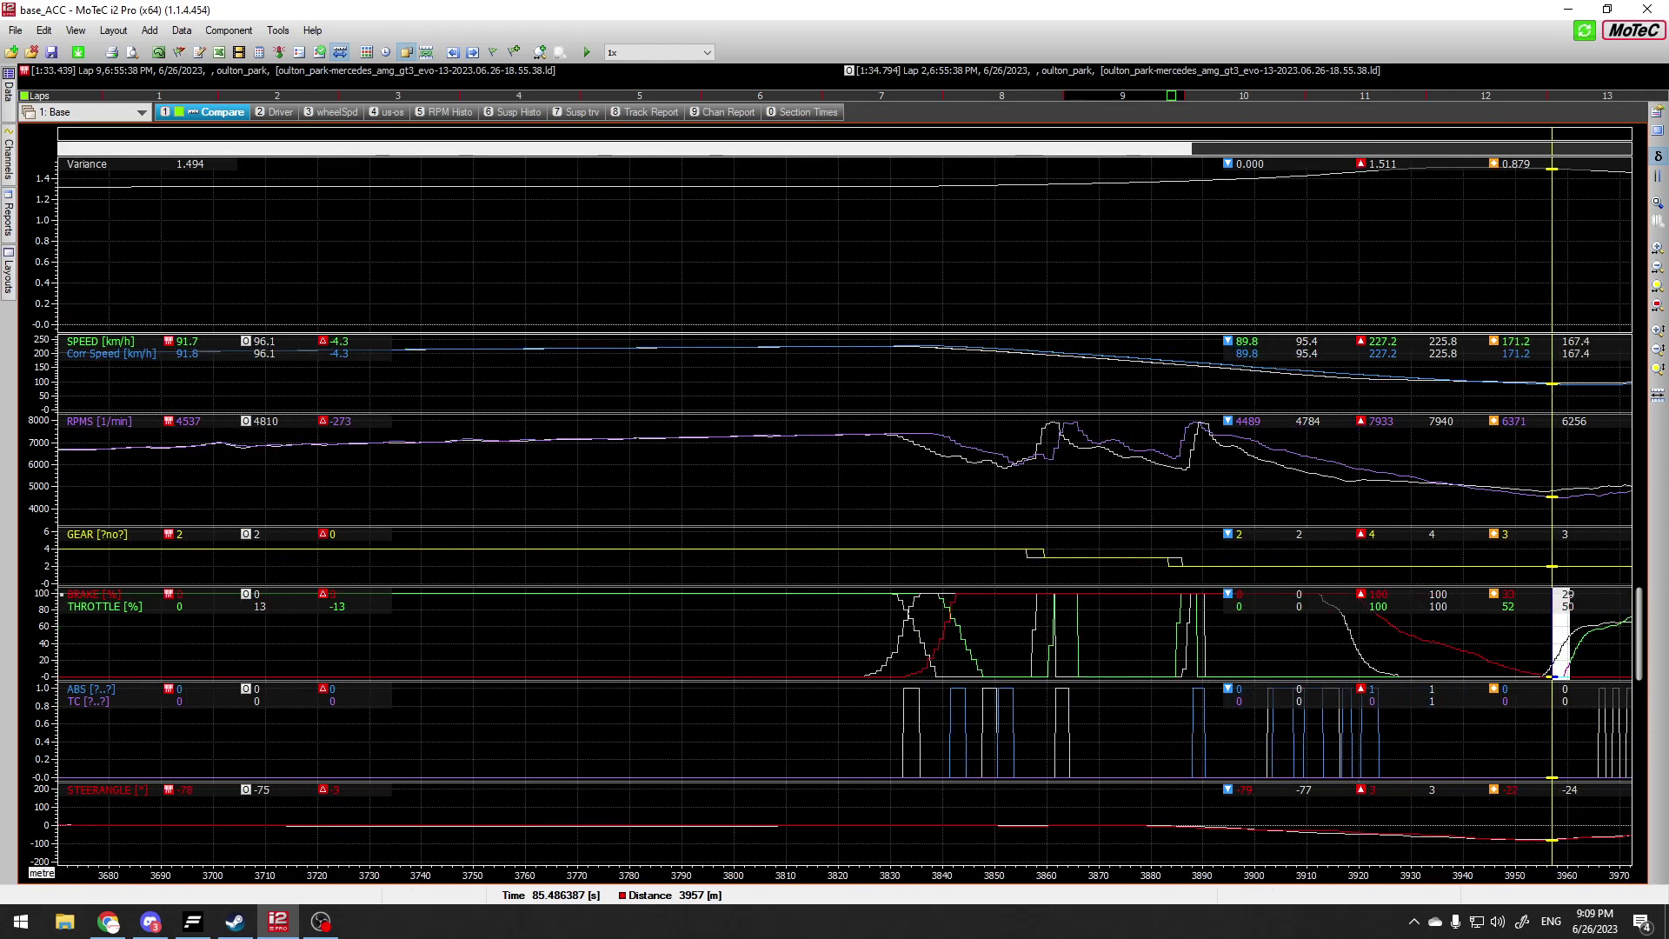
scroll(1552, 672, "down", 2)
right_click(1553, 672)
key("Escape")
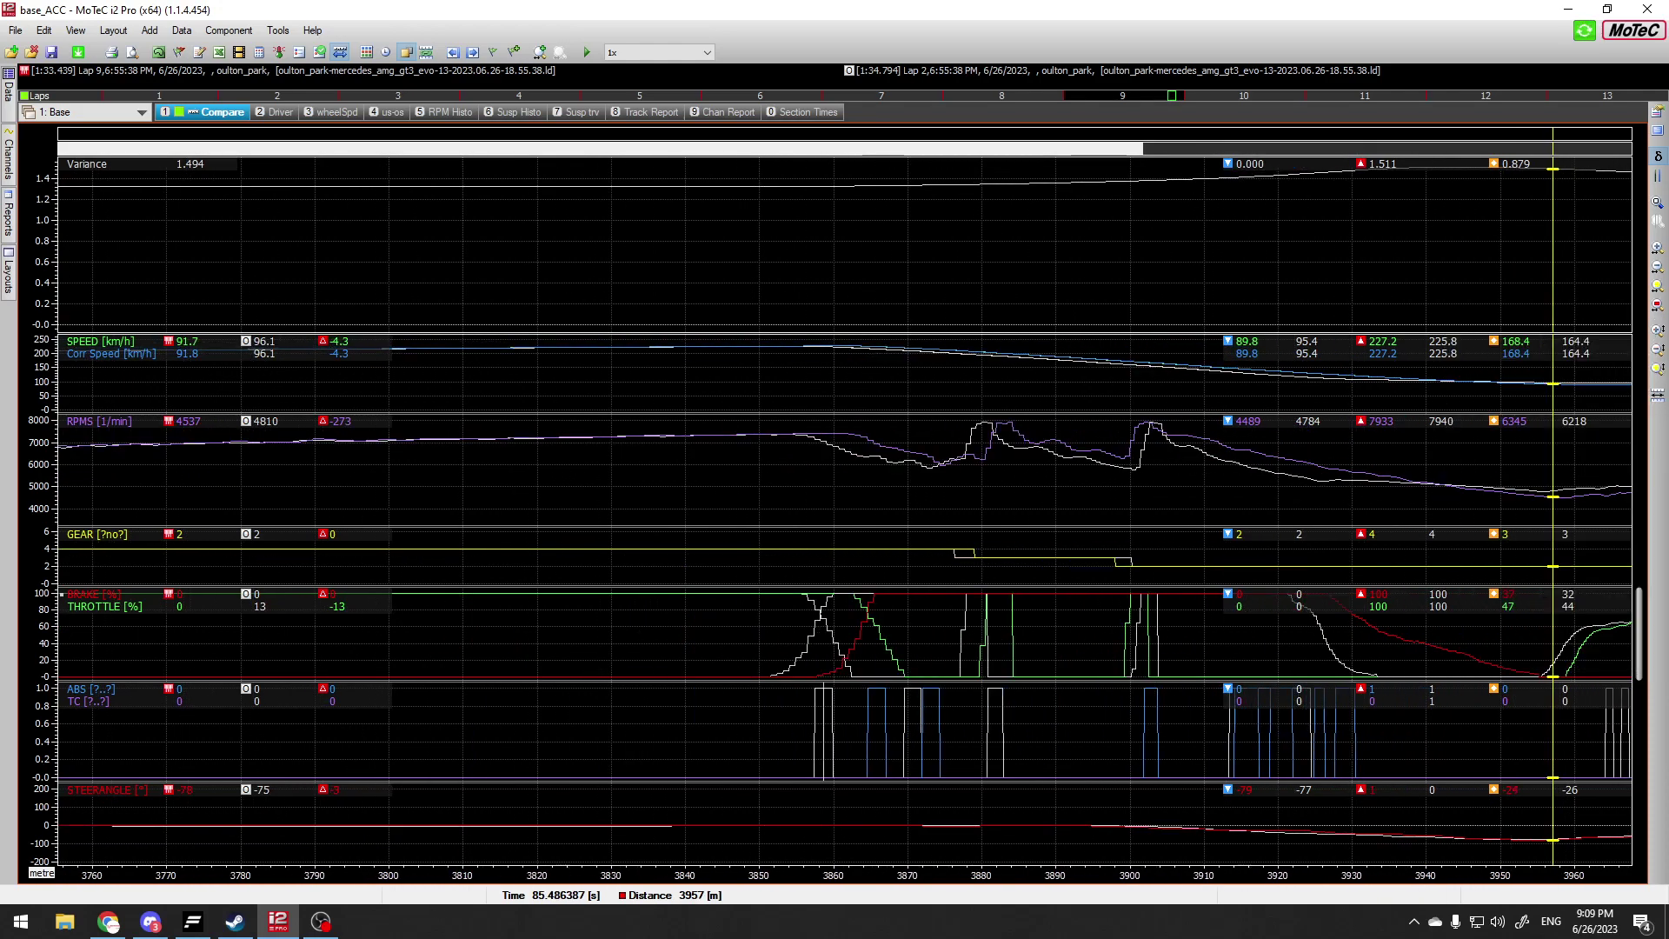
Step: Set the cursor at 3940 m and compare both laps' brake release and corner exit around it
left_click(1454, 650)
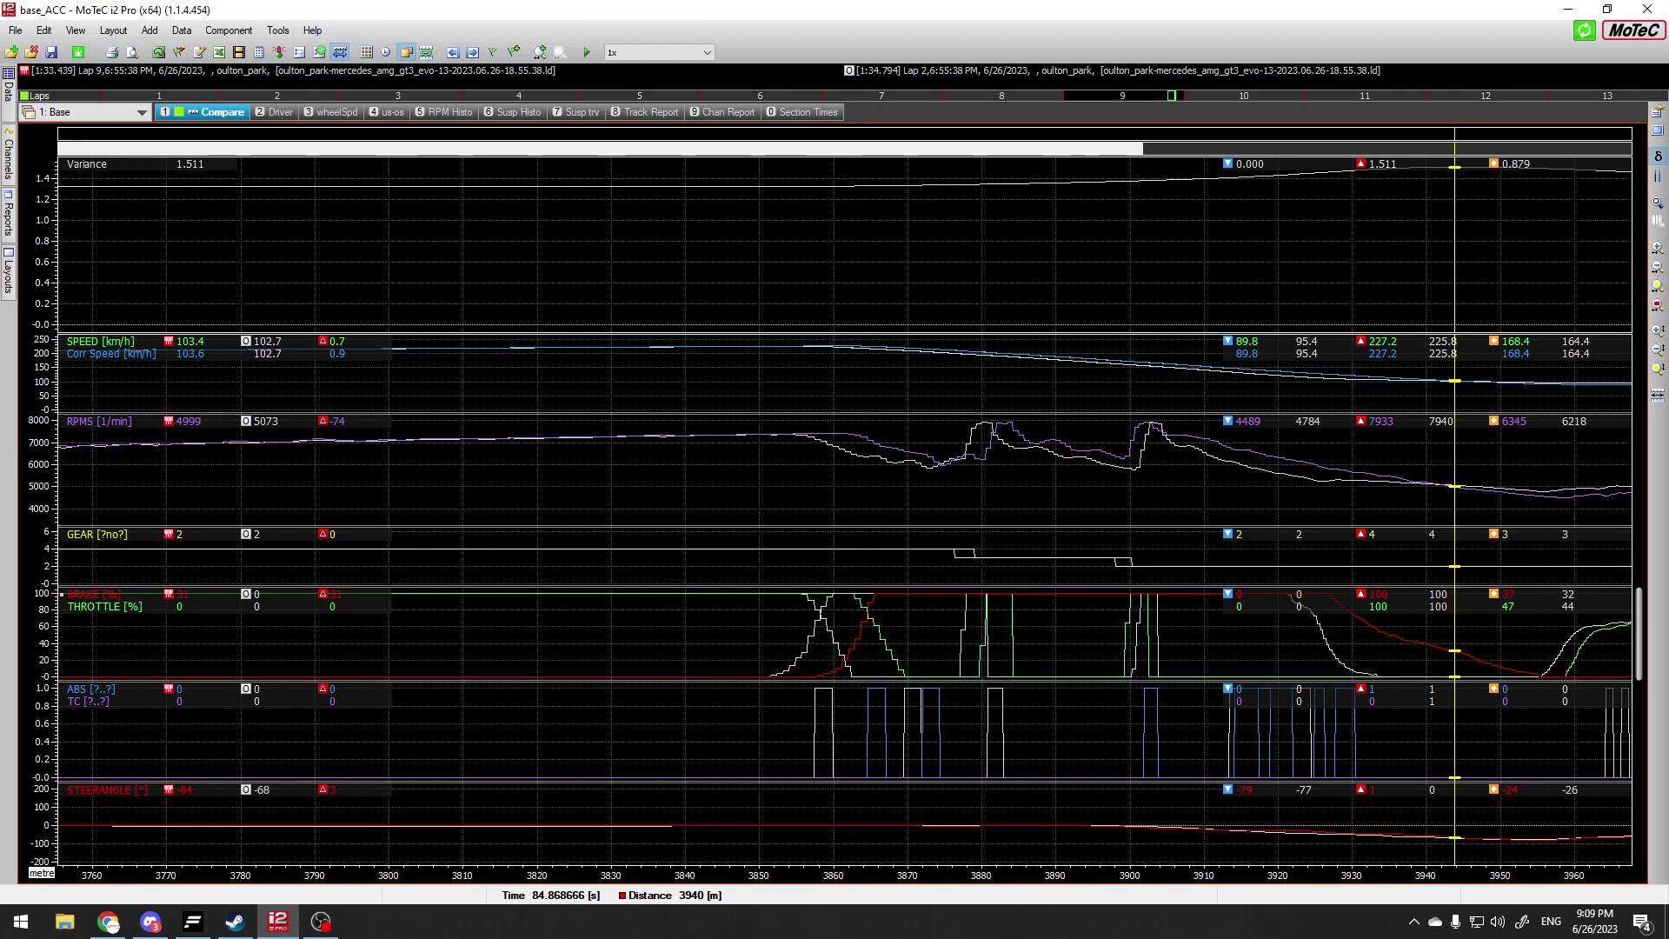
left_click_drag(1454, 651, 1079, 650)
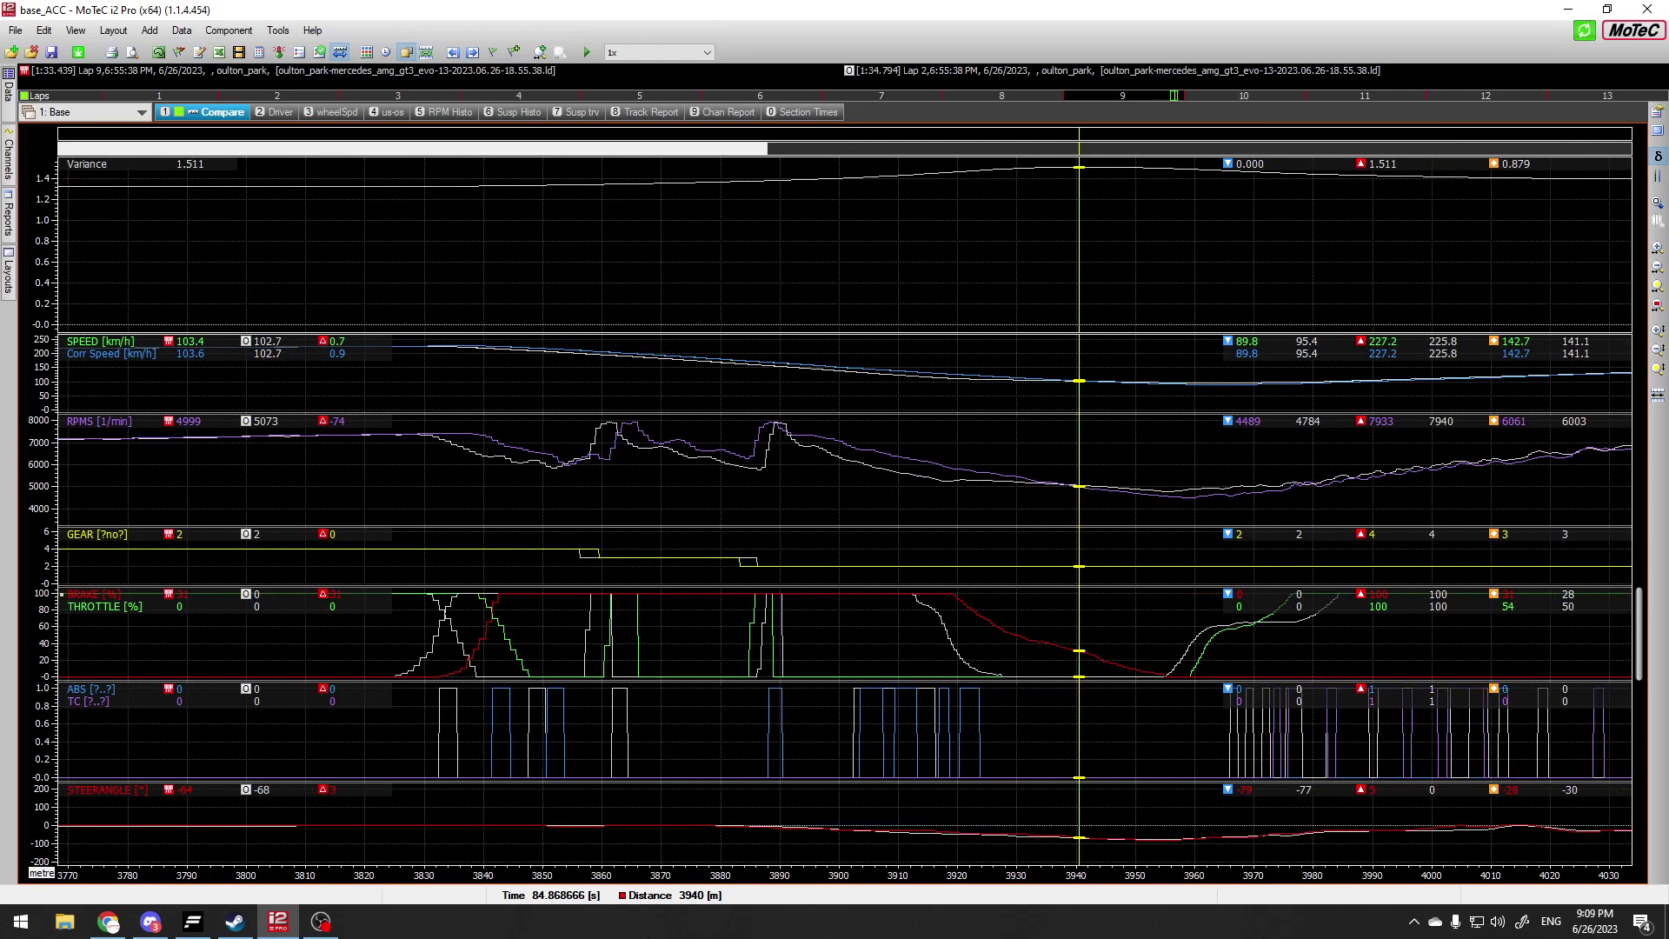
scroll(845, 498, "right", 3)
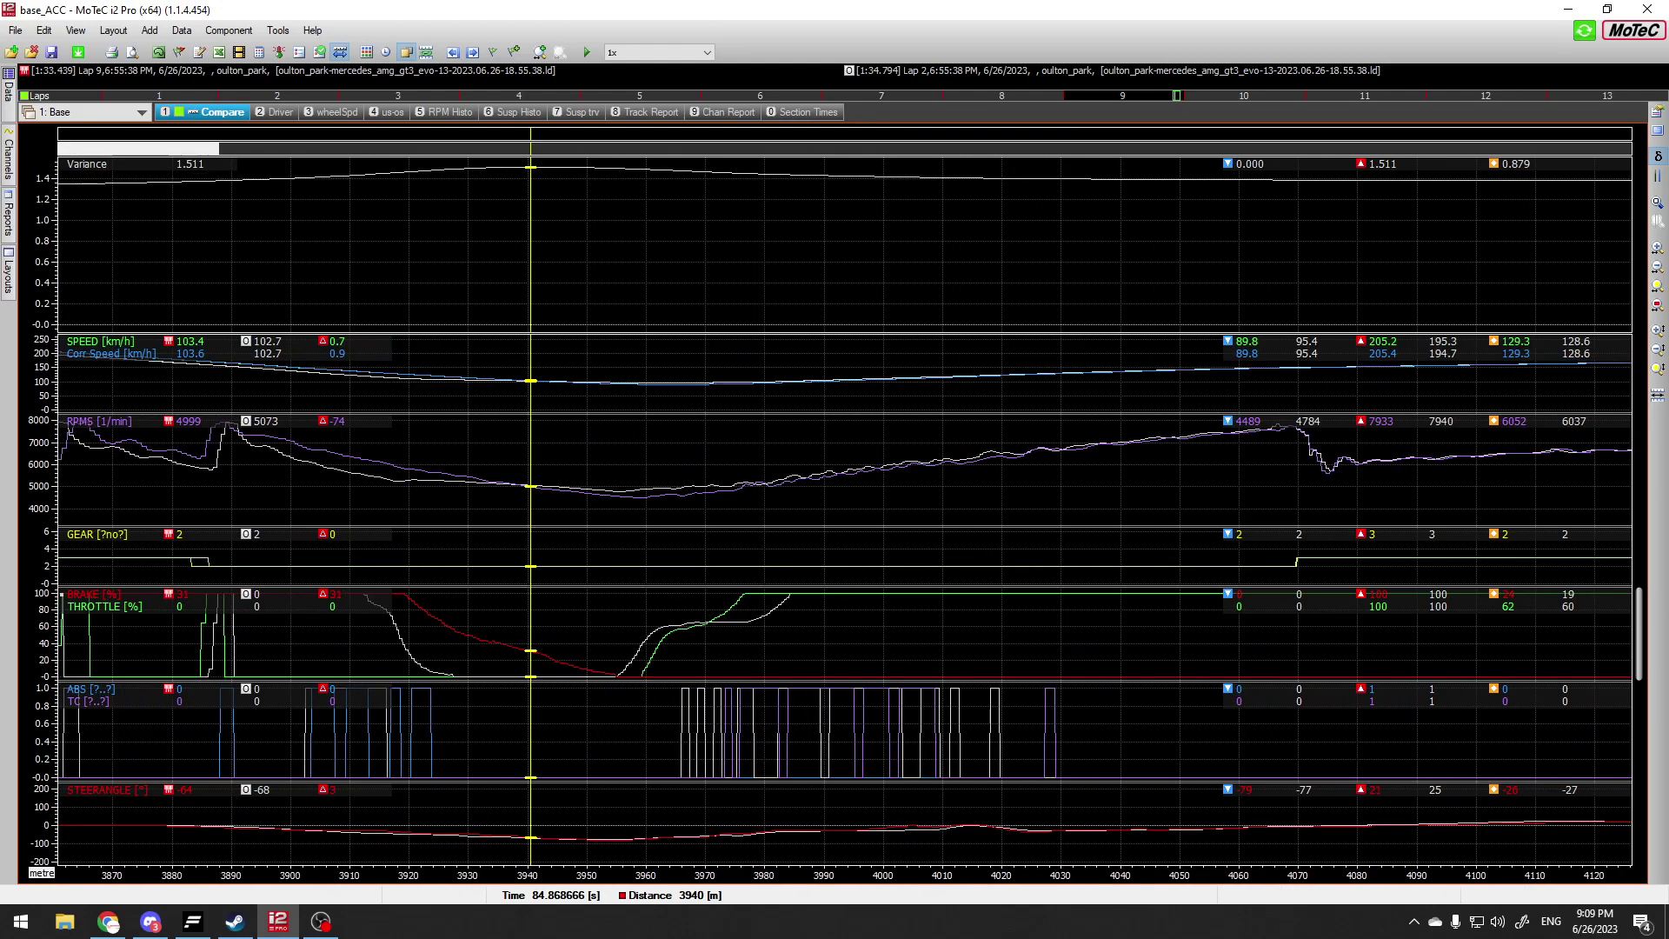
scroll(845, 498, "left", 3)
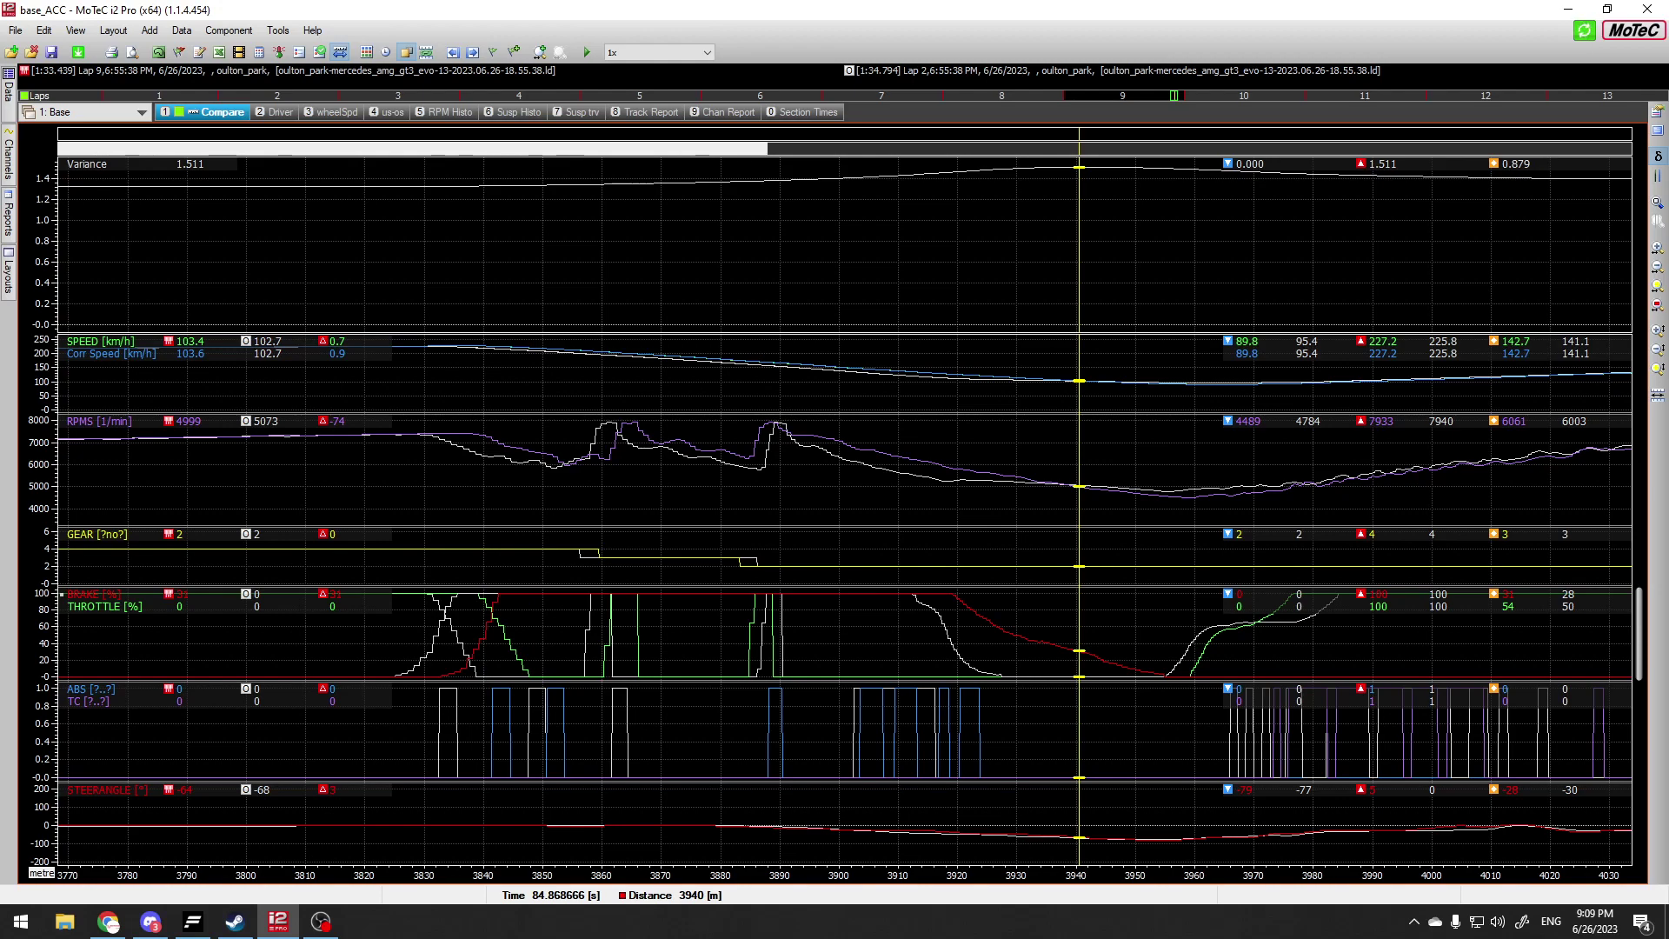
Step: Compare where each lap starts applying throttle, moving the cursor between 3955 m and 3959 m
left_click(1165, 635)
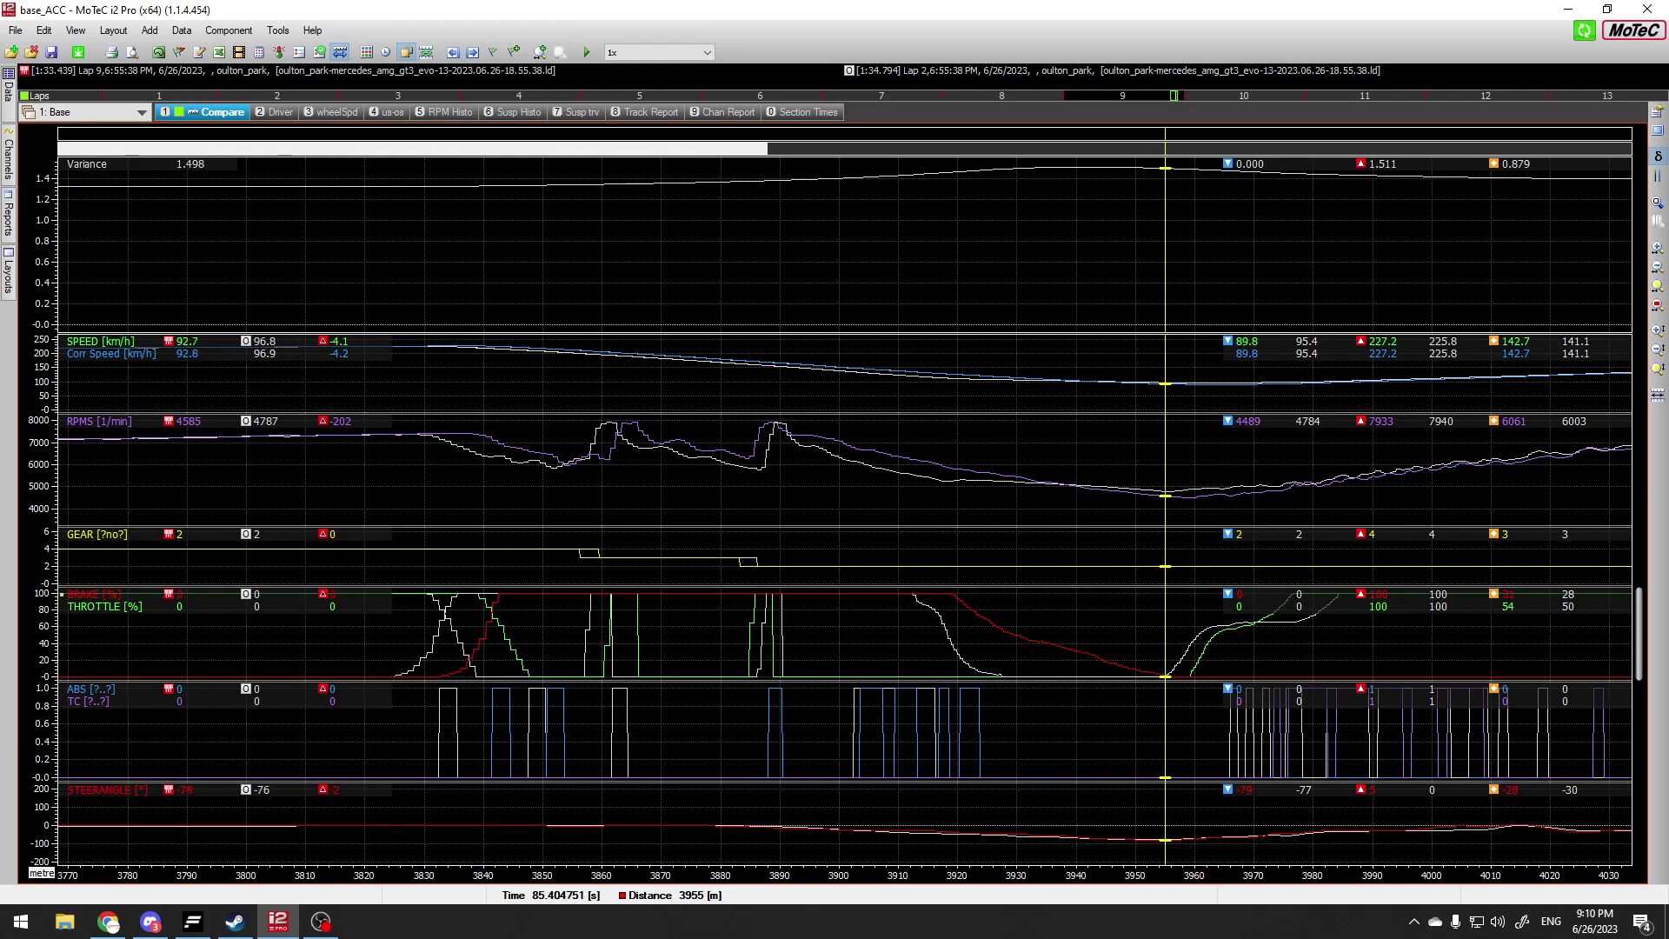
key("Right")
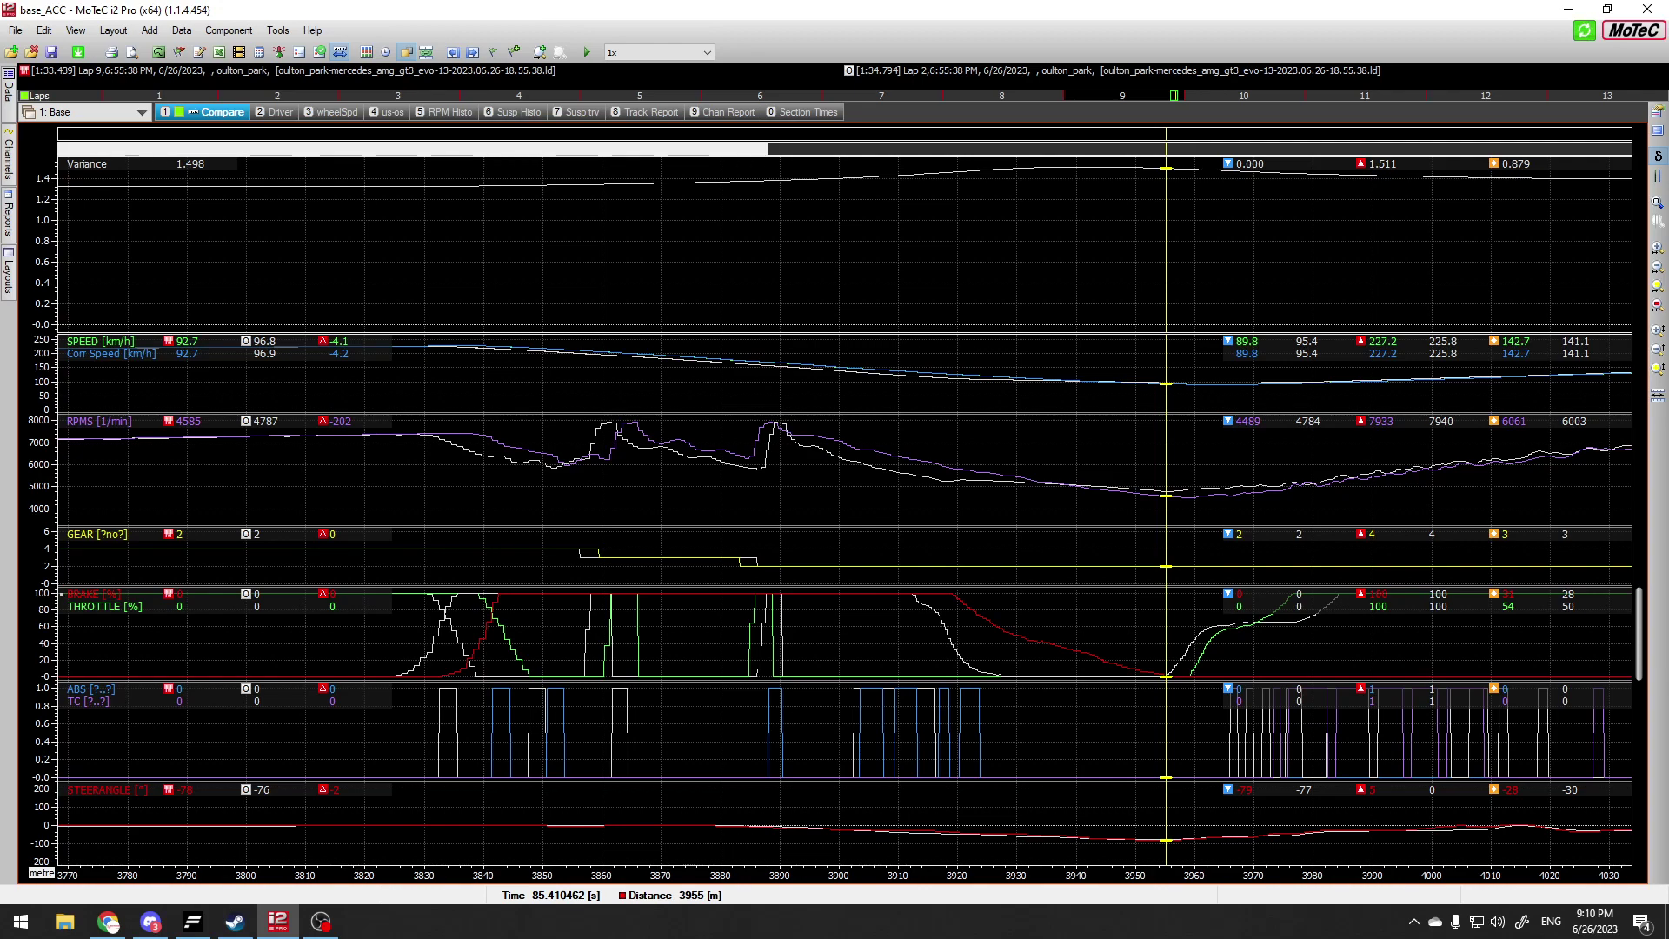
key("Right")
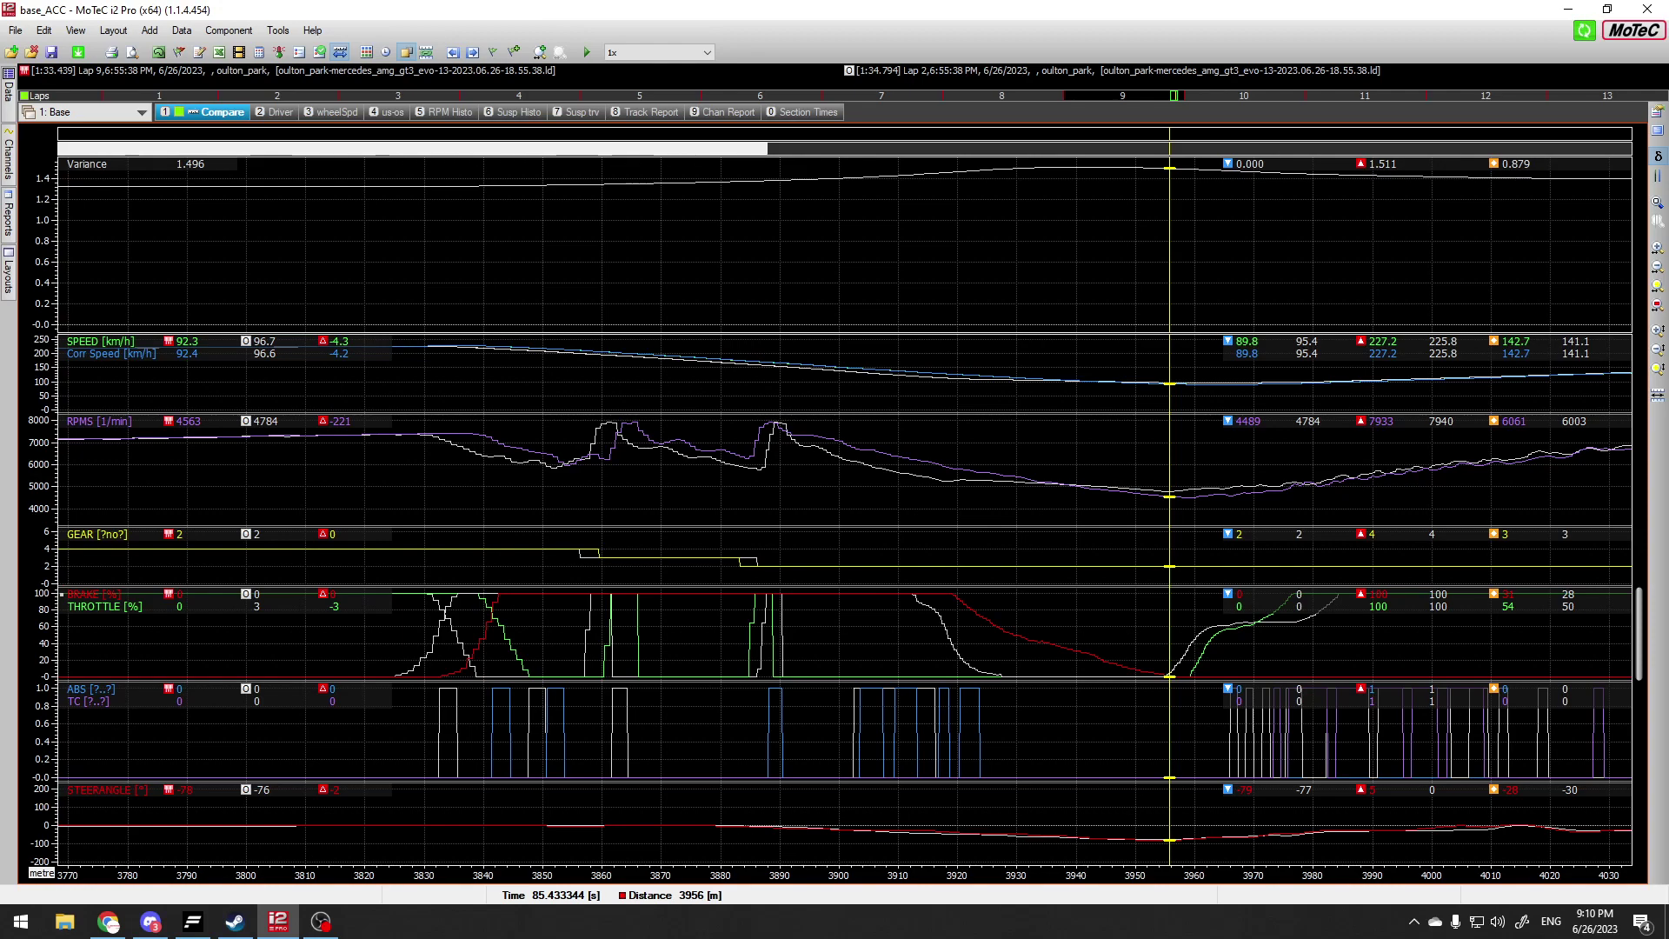
left_click_drag(1170, 739, 1191, 739)
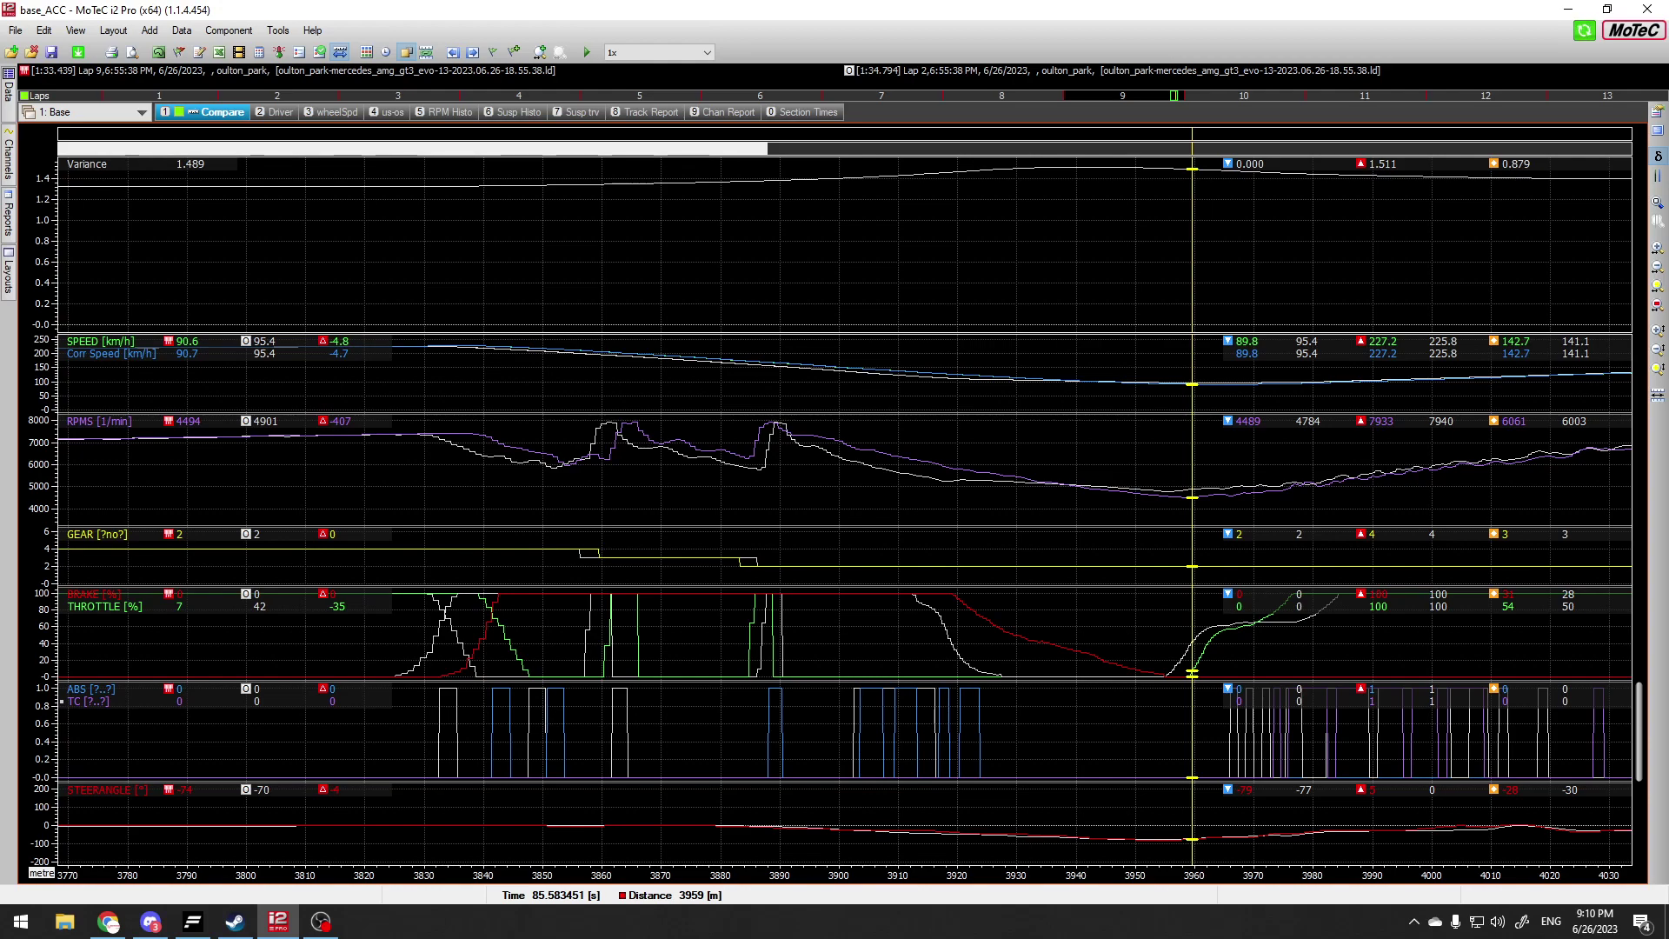
left_click_drag(1192, 739, 1170, 739)
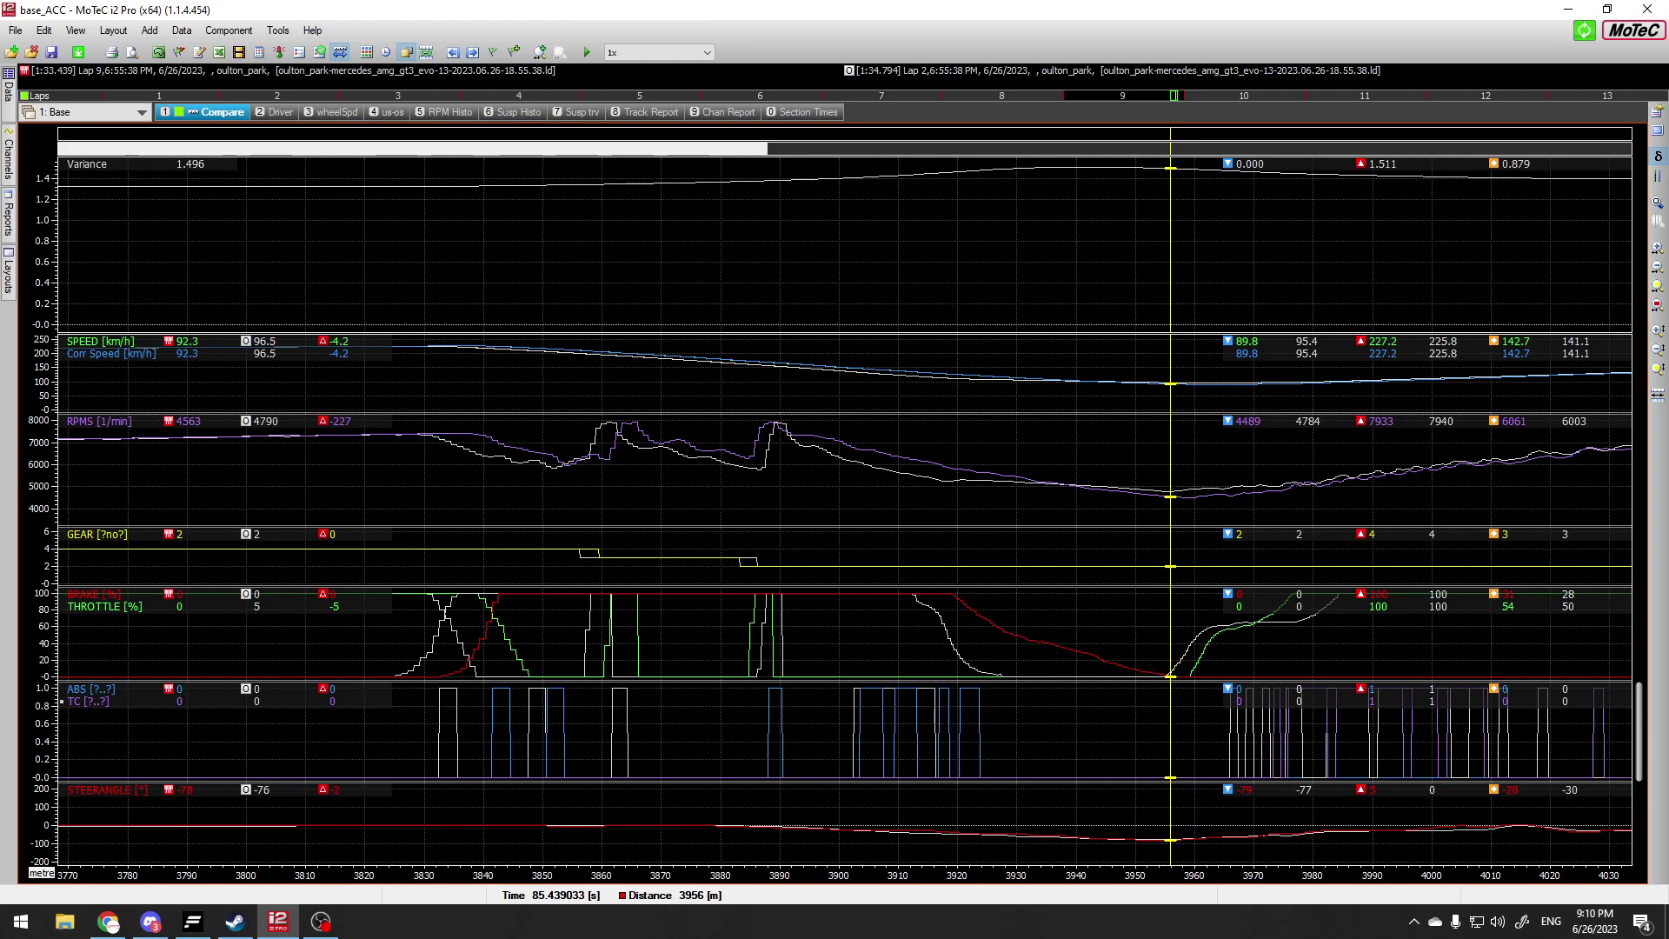
left_click_drag(1170, 739, 1191, 739)
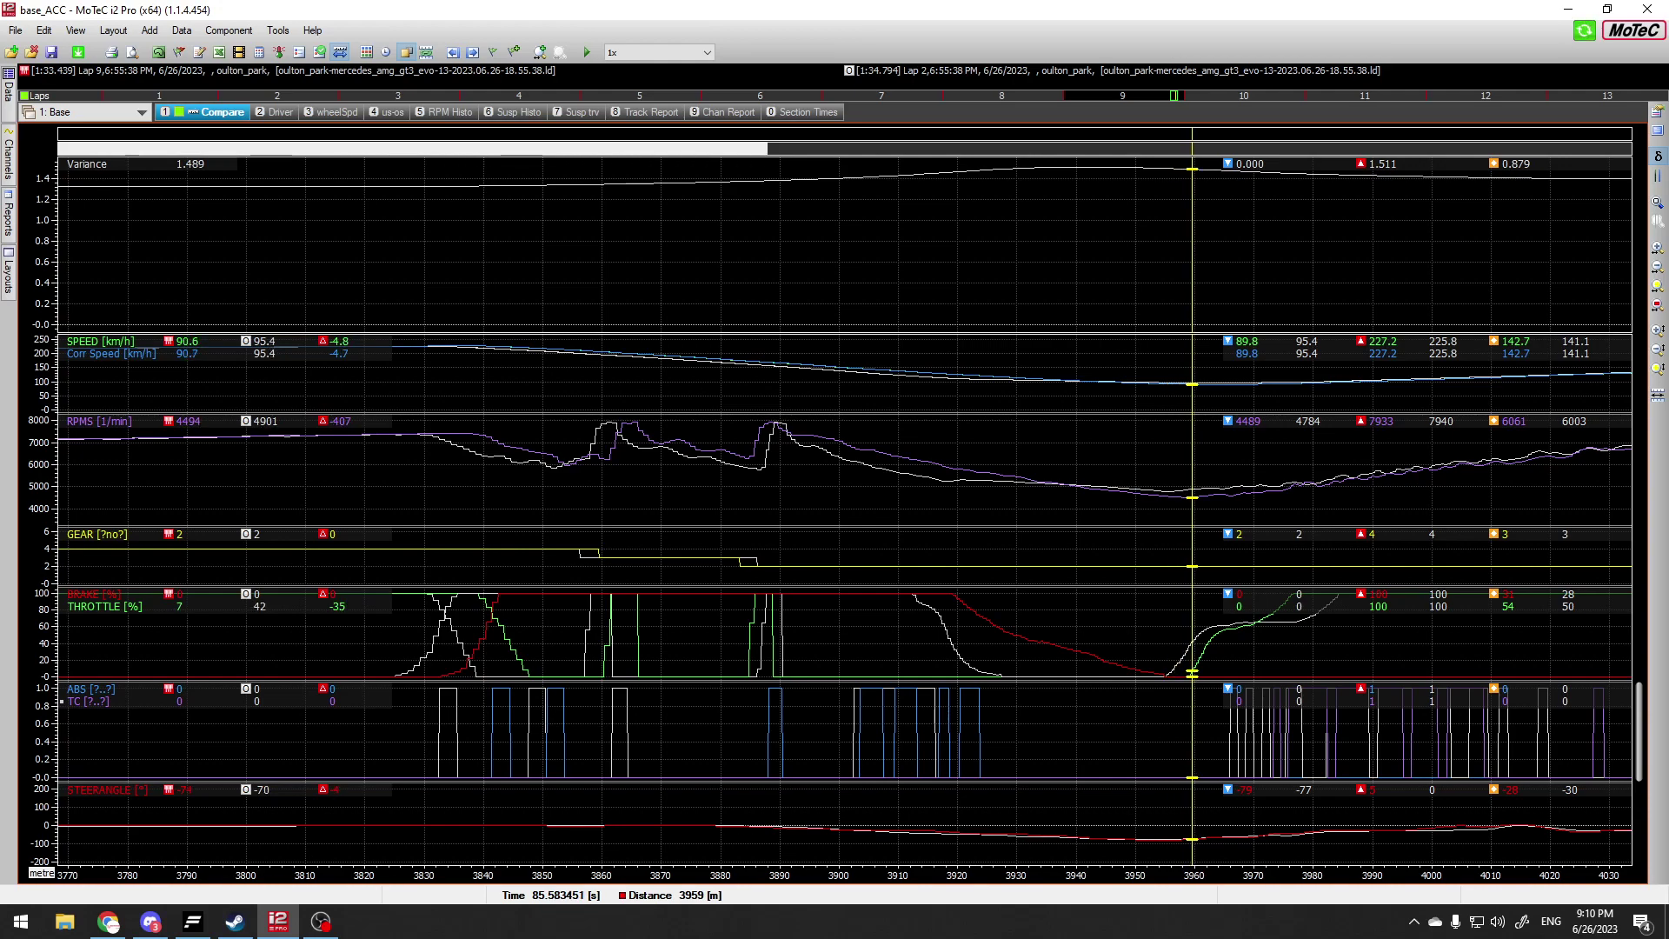
Step: Inspect the traces over the final part of the lap, from about 2900 m past the finish line
key("Down")
key("Down")
key("Down")
key("Down")
key("Down")
key("Down")
key("Down")
key("Down")
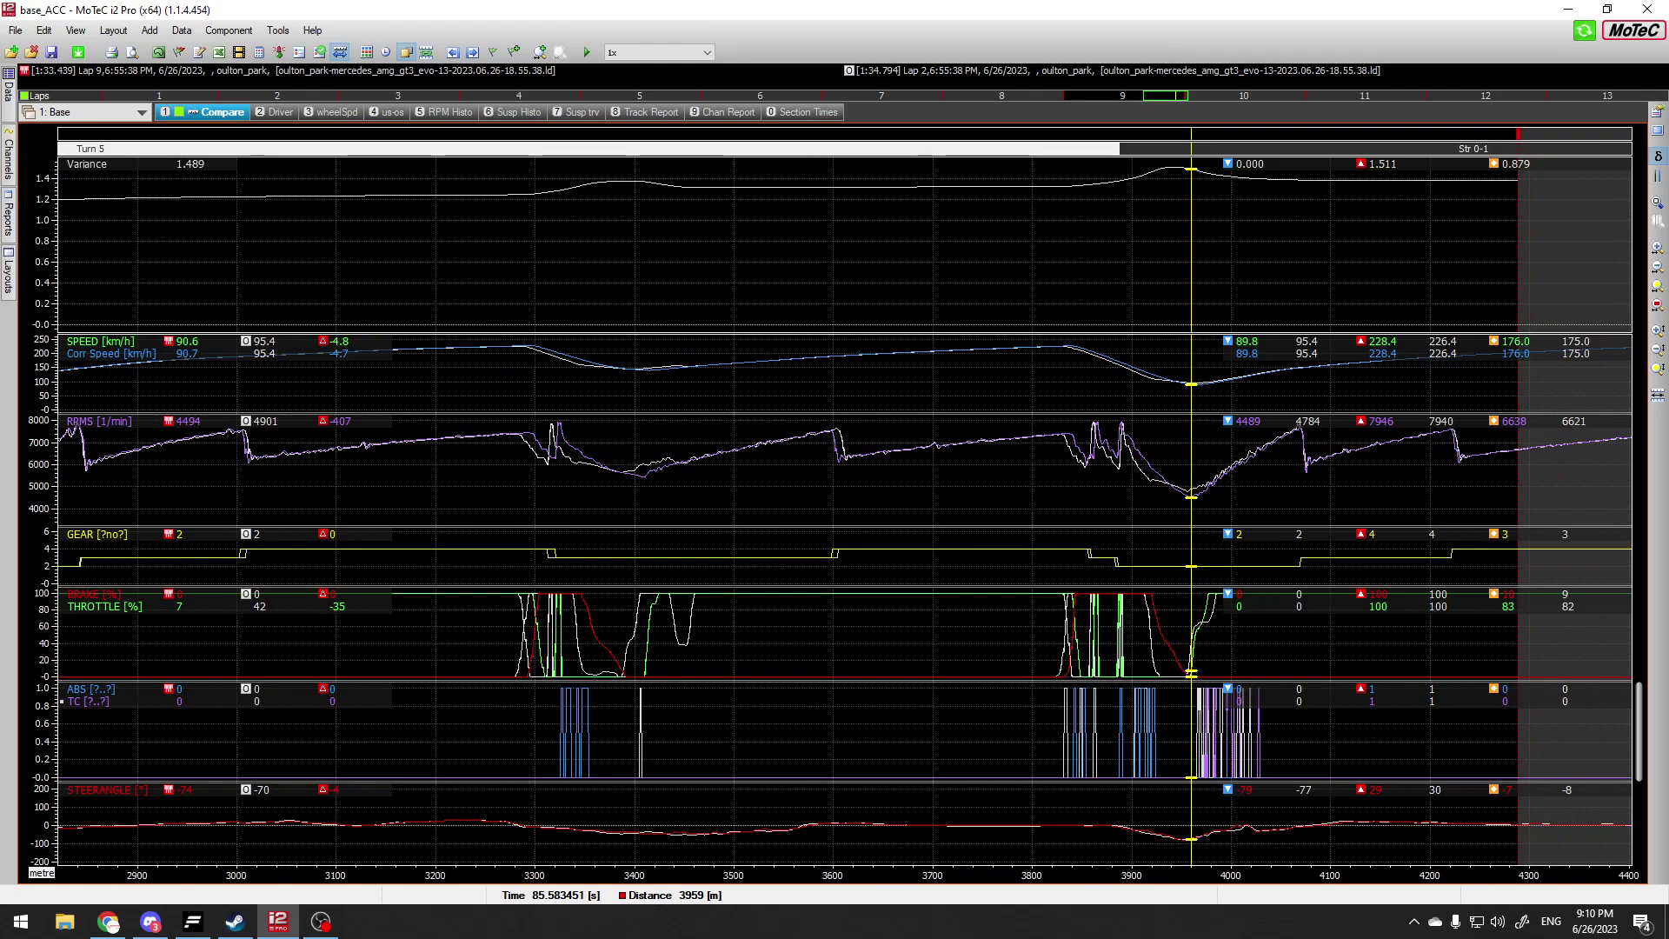
key("F9")
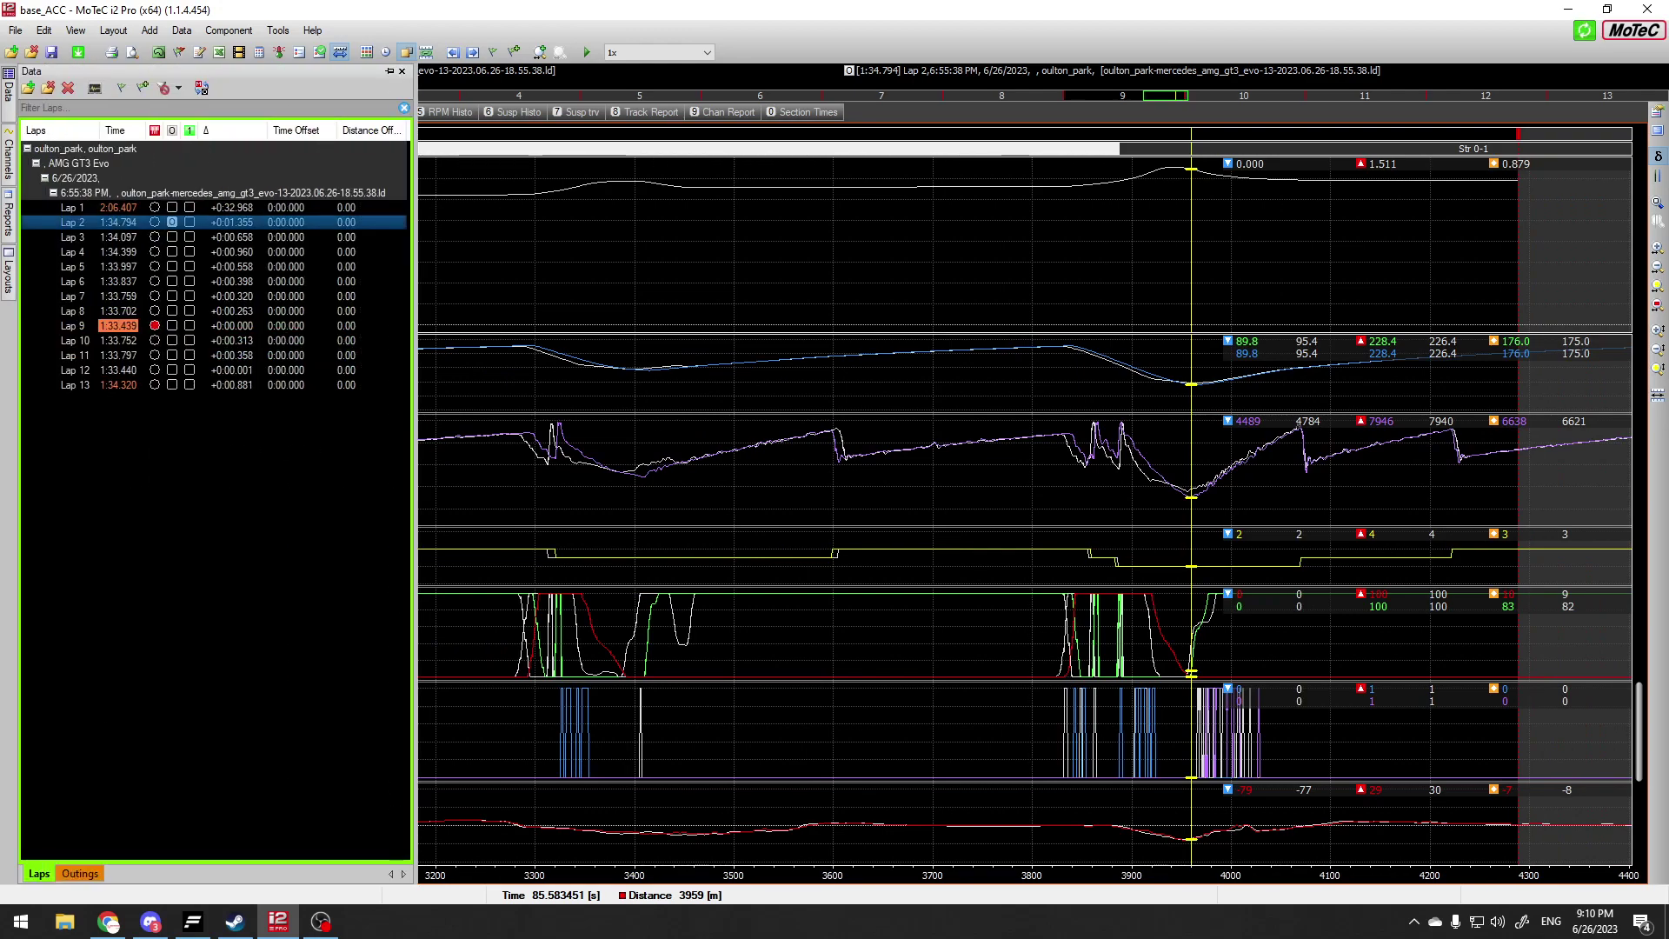
Step: Place the cursor at 3300 m and review the traces over the whole of Lap 9
scroll(752, 513, "down", 2)
left_click_drag(752, 513, 1625, 513)
scroll(855, 513, "up", 2)
scroll(1625, 513, "down", 2)
scroll(1626, 513, "down", 1)
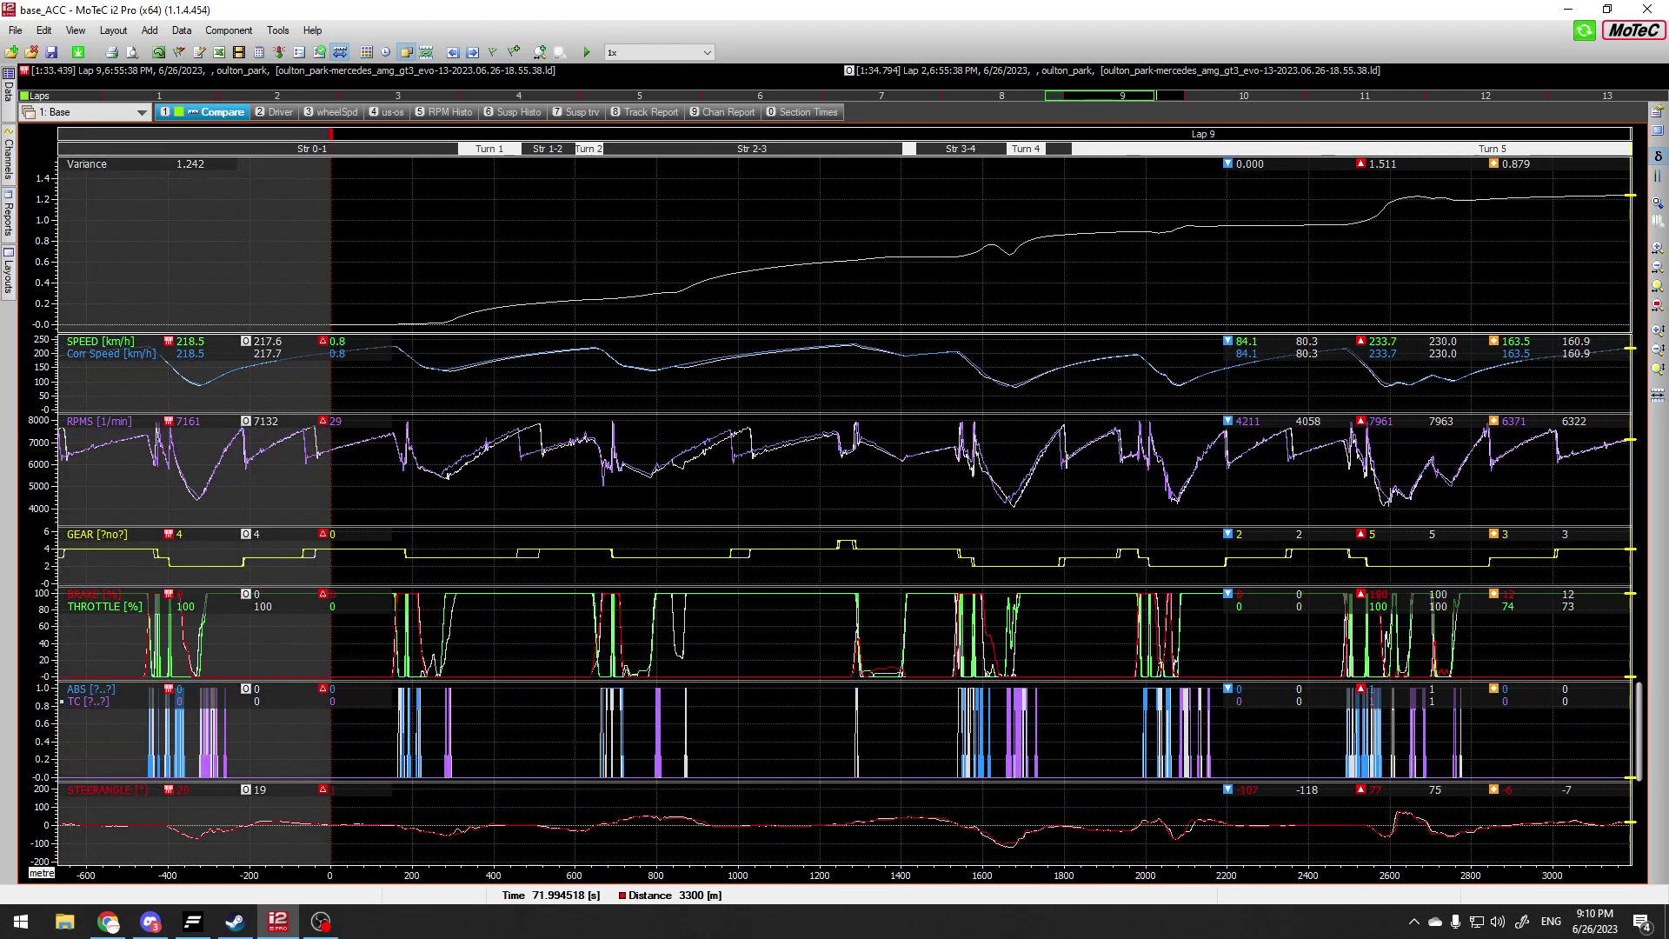
scroll(1625, 513, "down", 2)
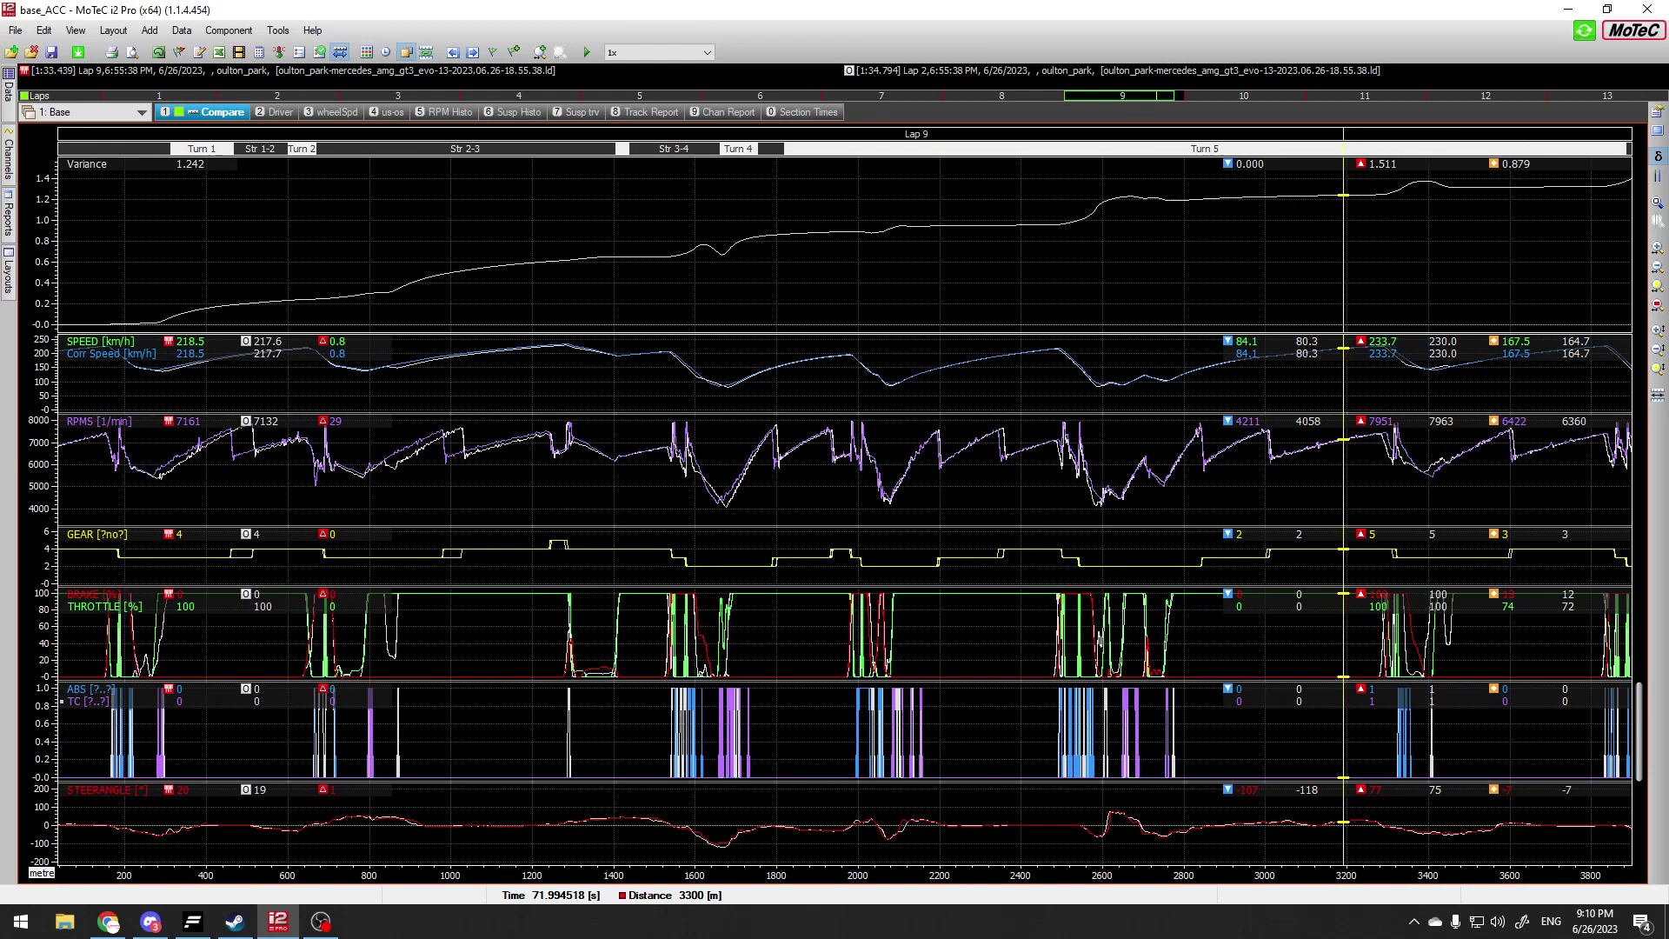
key("Down")
key("Up")
key("Down")
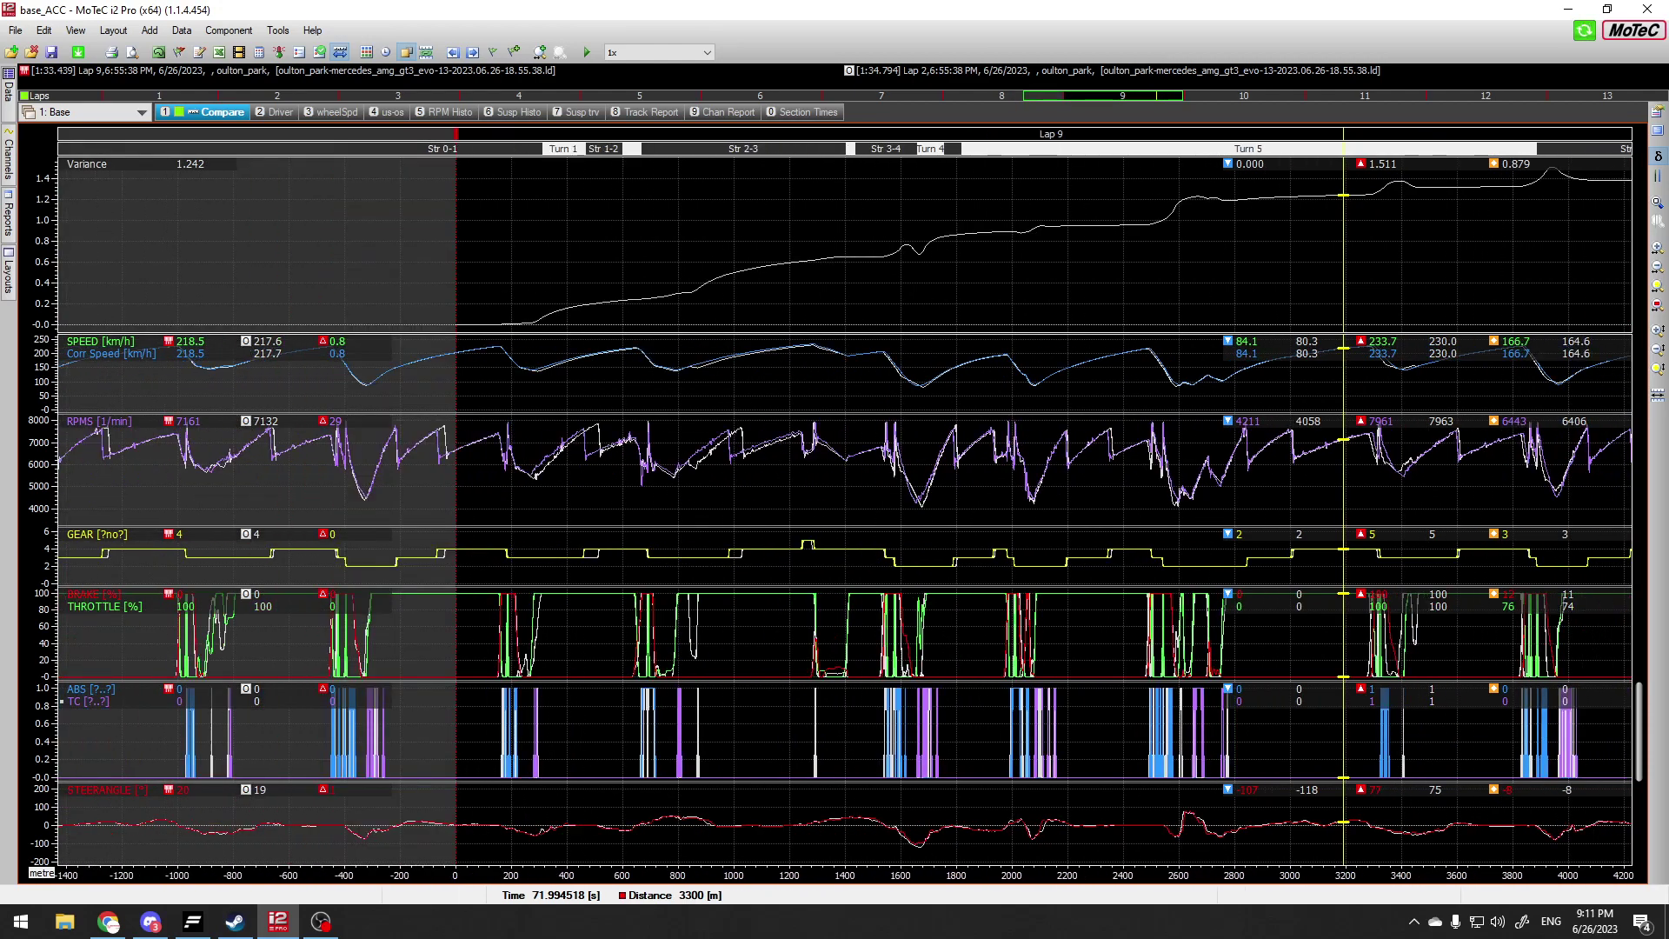
Step: Overlay Lap 3 instead of Lap 2 for comparison with Lap 9
key("ctrl+Right")
key("F9")
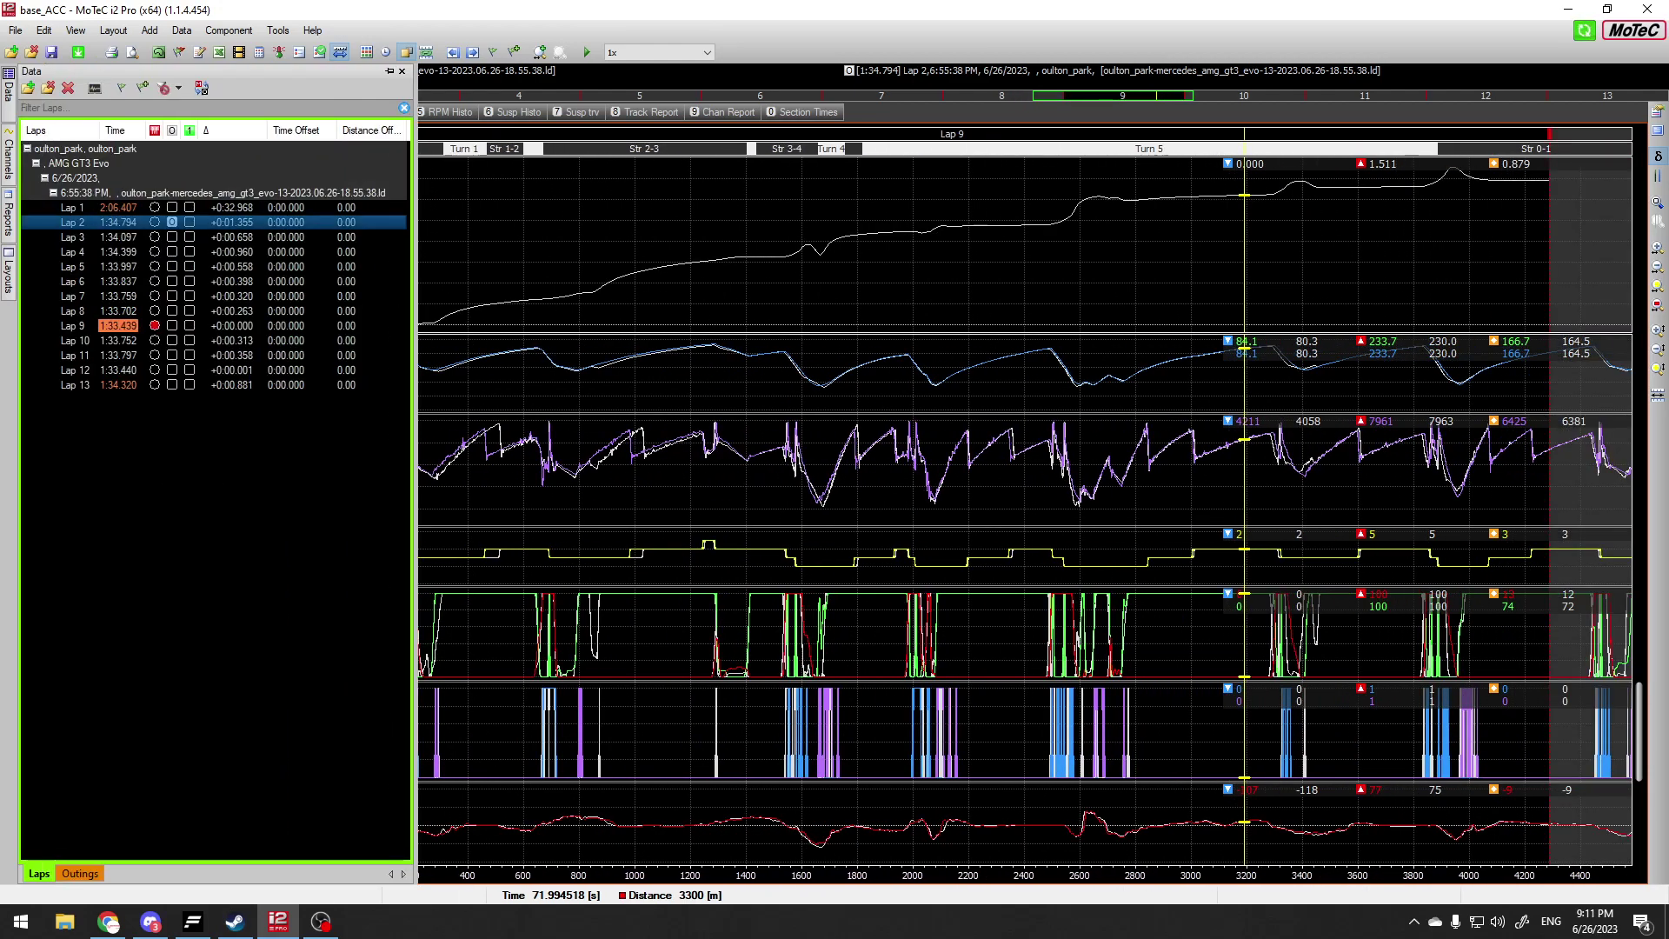
left_click(172, 237)
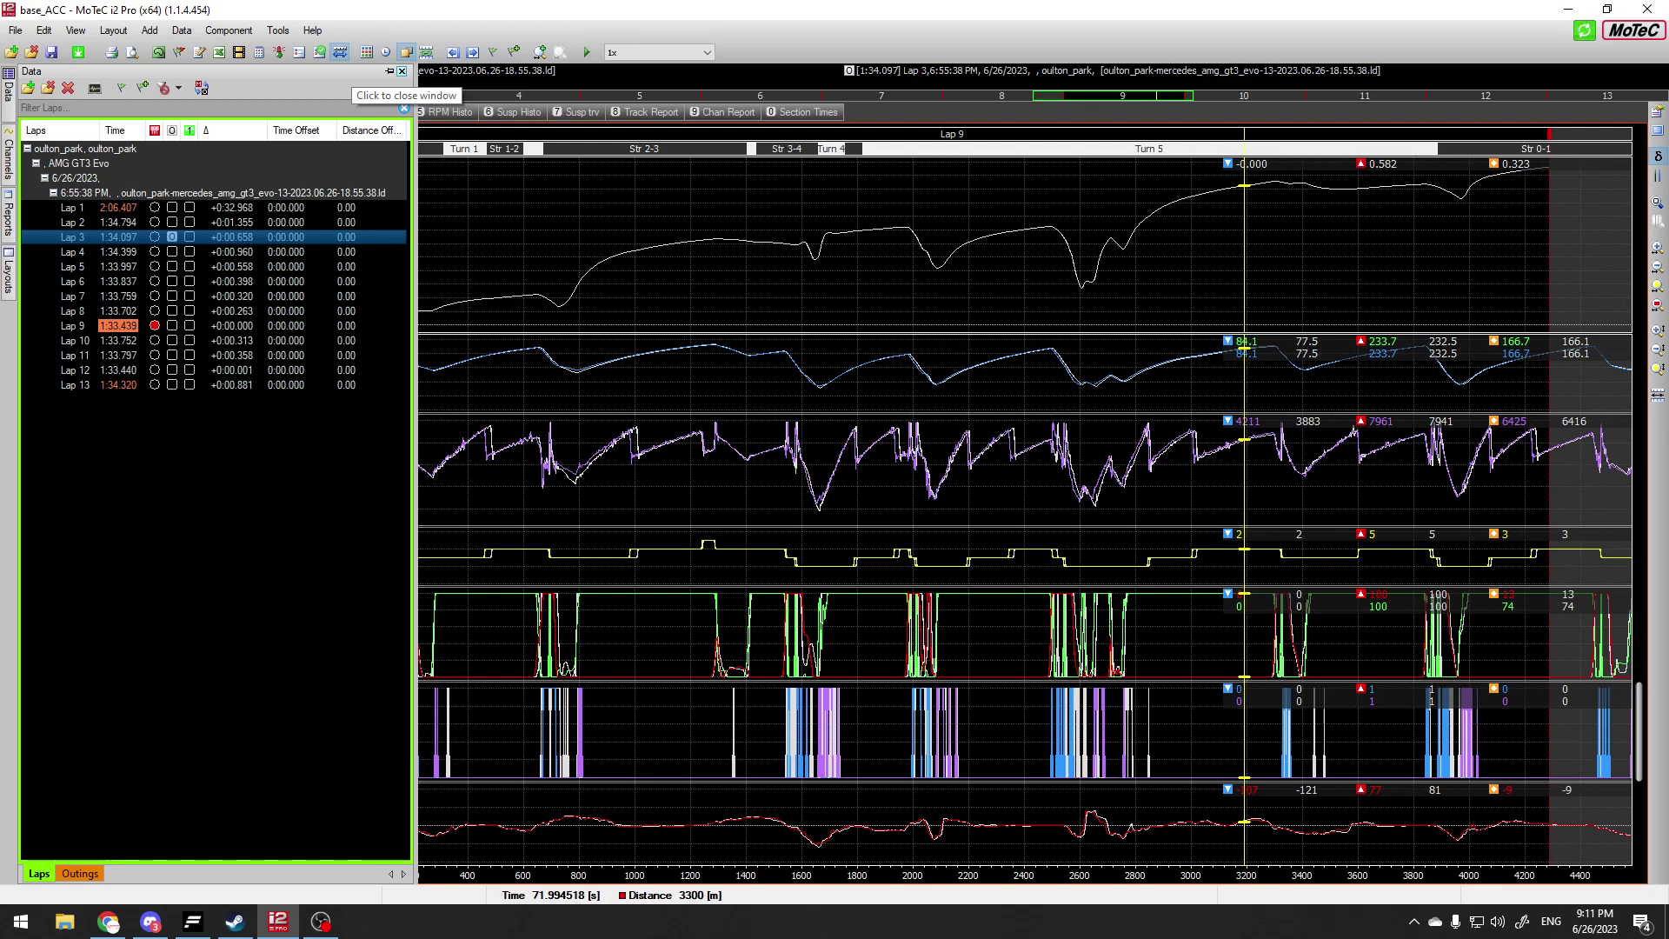
left_click(402, 72)
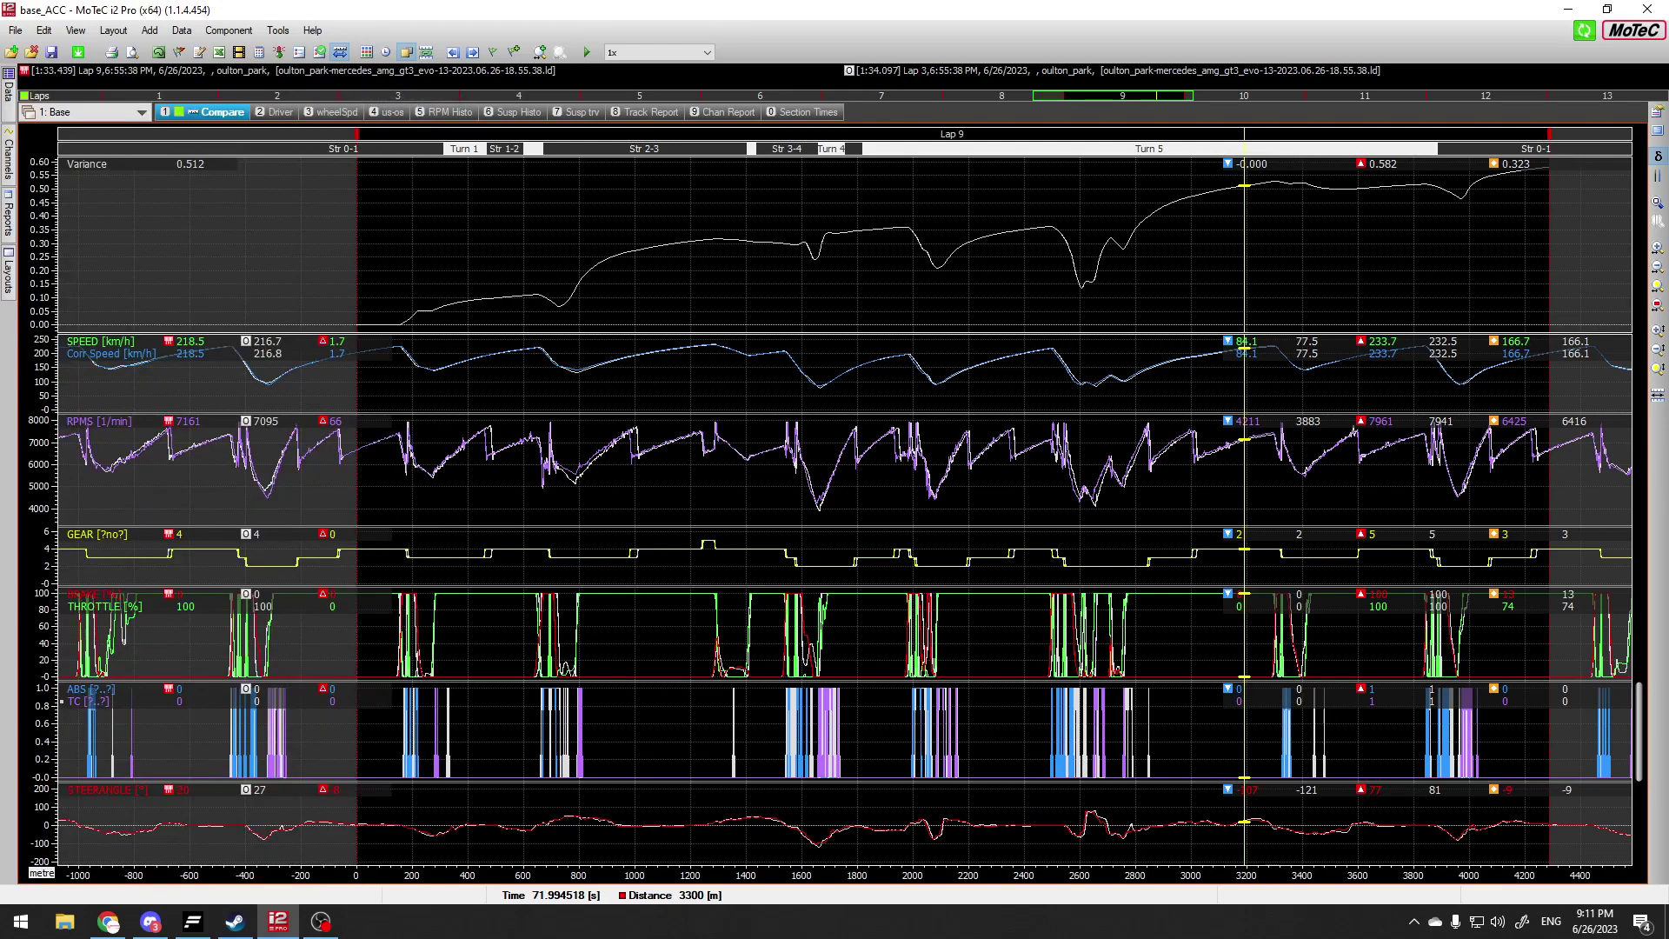
Step: Switch the overlay back to Lap 2 and place the cursor at 4074 m, just past the last corner
left_click(9, 91)
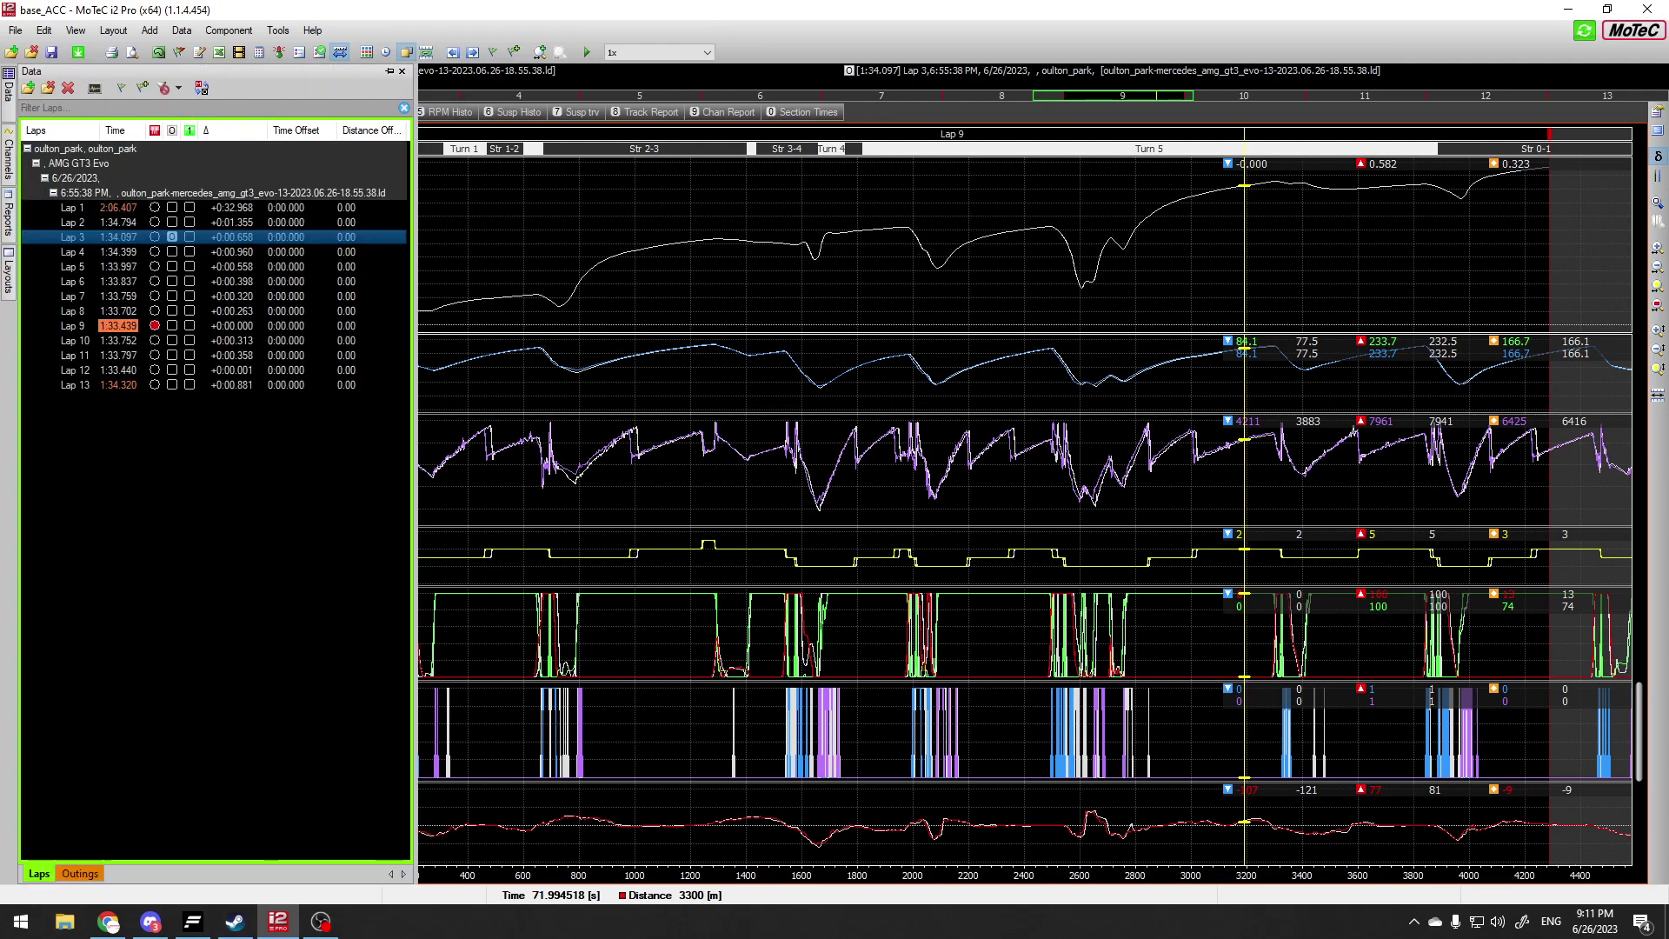
left_click(172, 223)
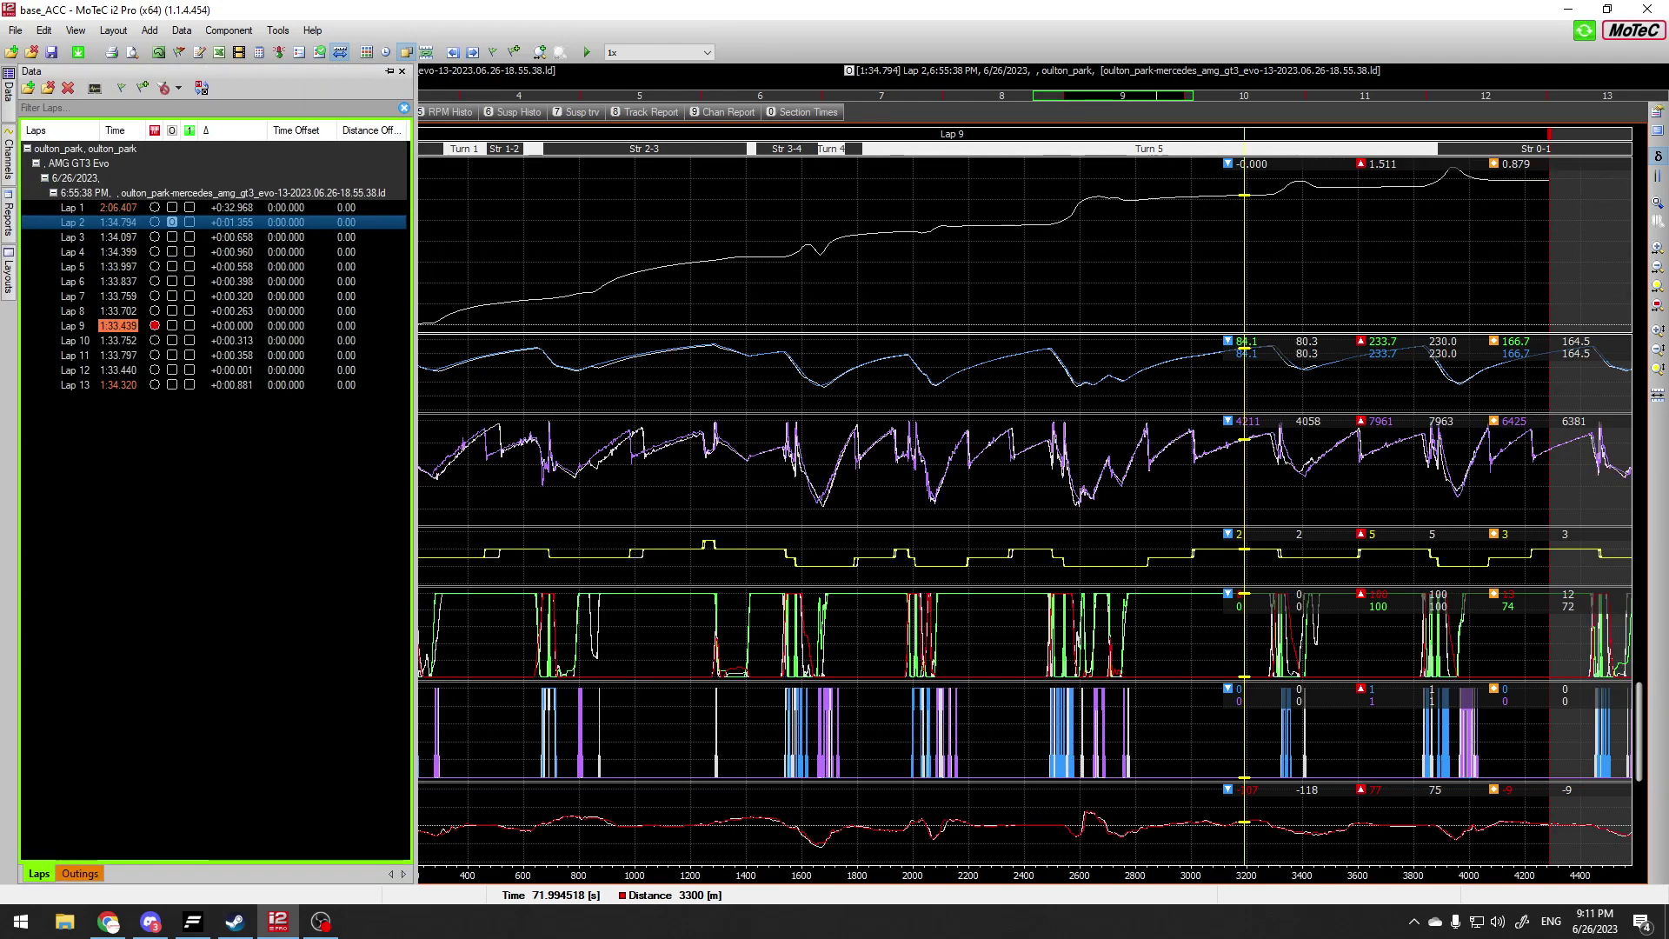
left_click(1468, 487)
left_click_drag(1468, 487, 1490, 487)
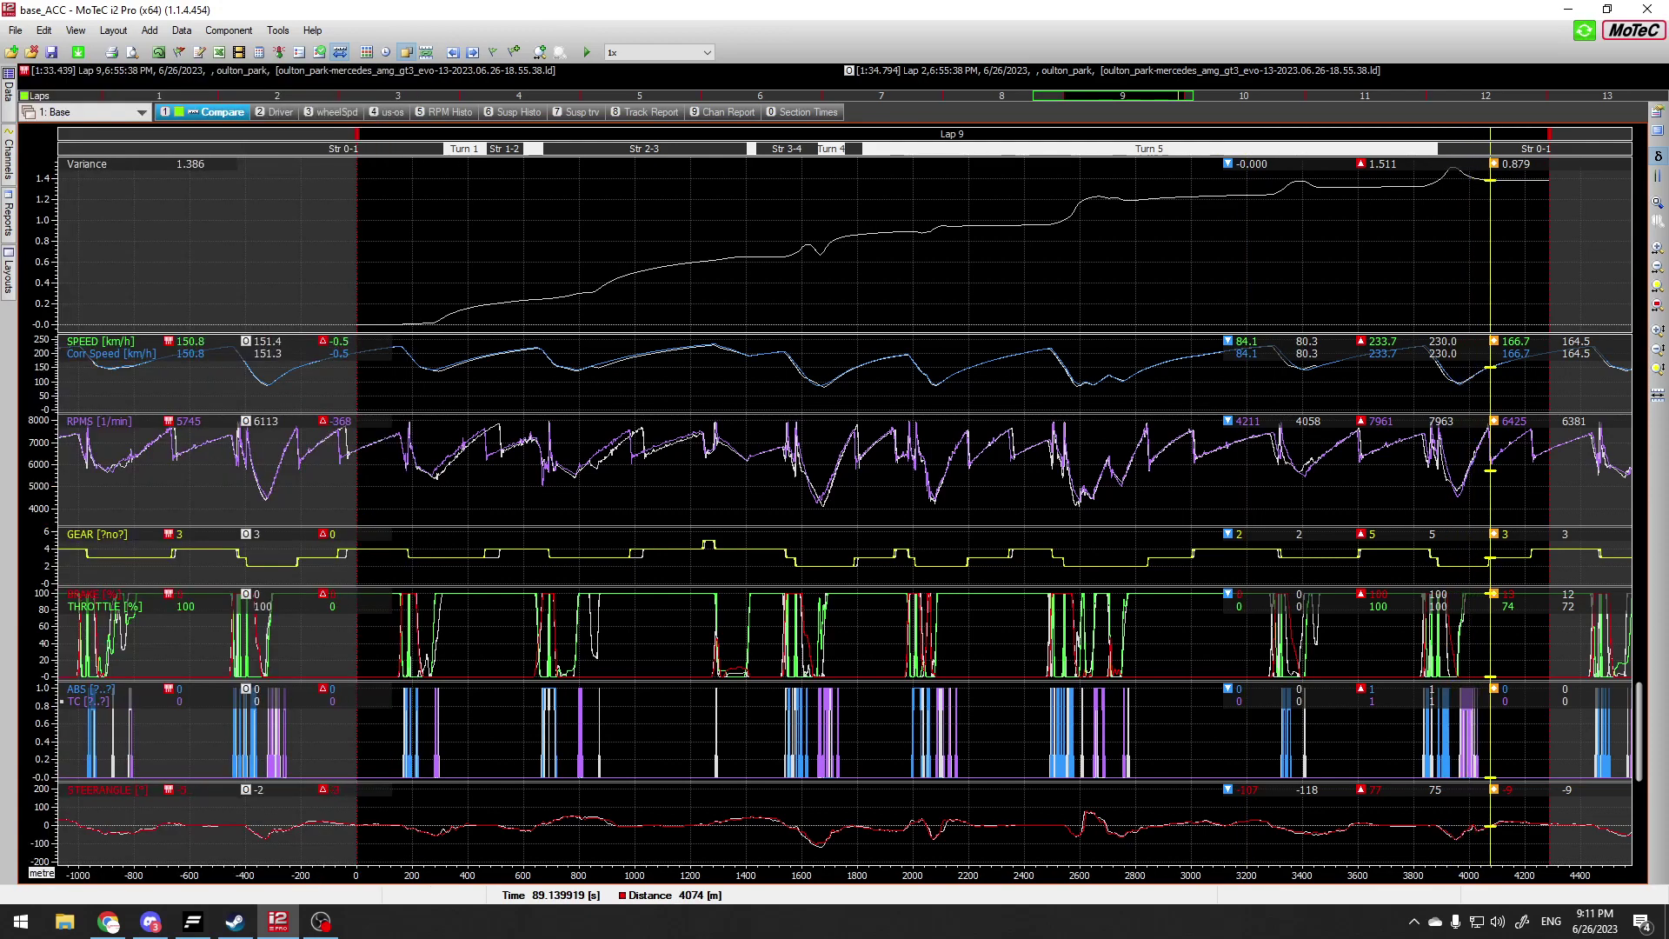
Step: Place the cursor at 3956 m in the last corner and examine the brake, throttle and speed traces there up close
left_click_drag(1490, 487, 1491, 487)
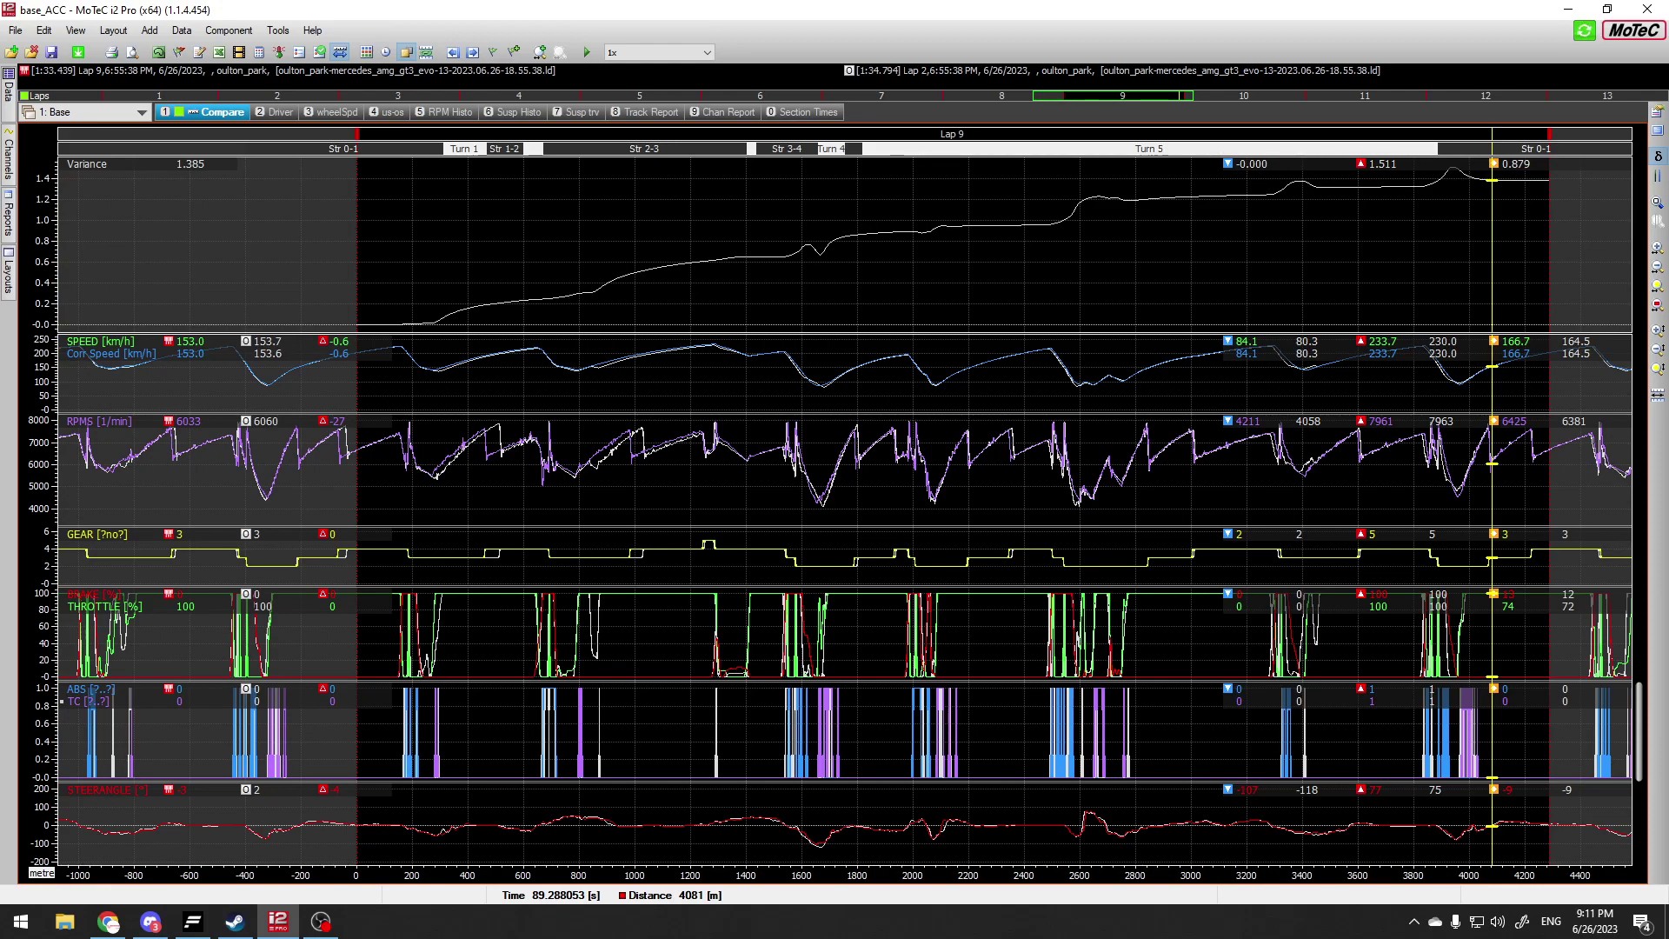
scroll(1492, 487, "up", 3)
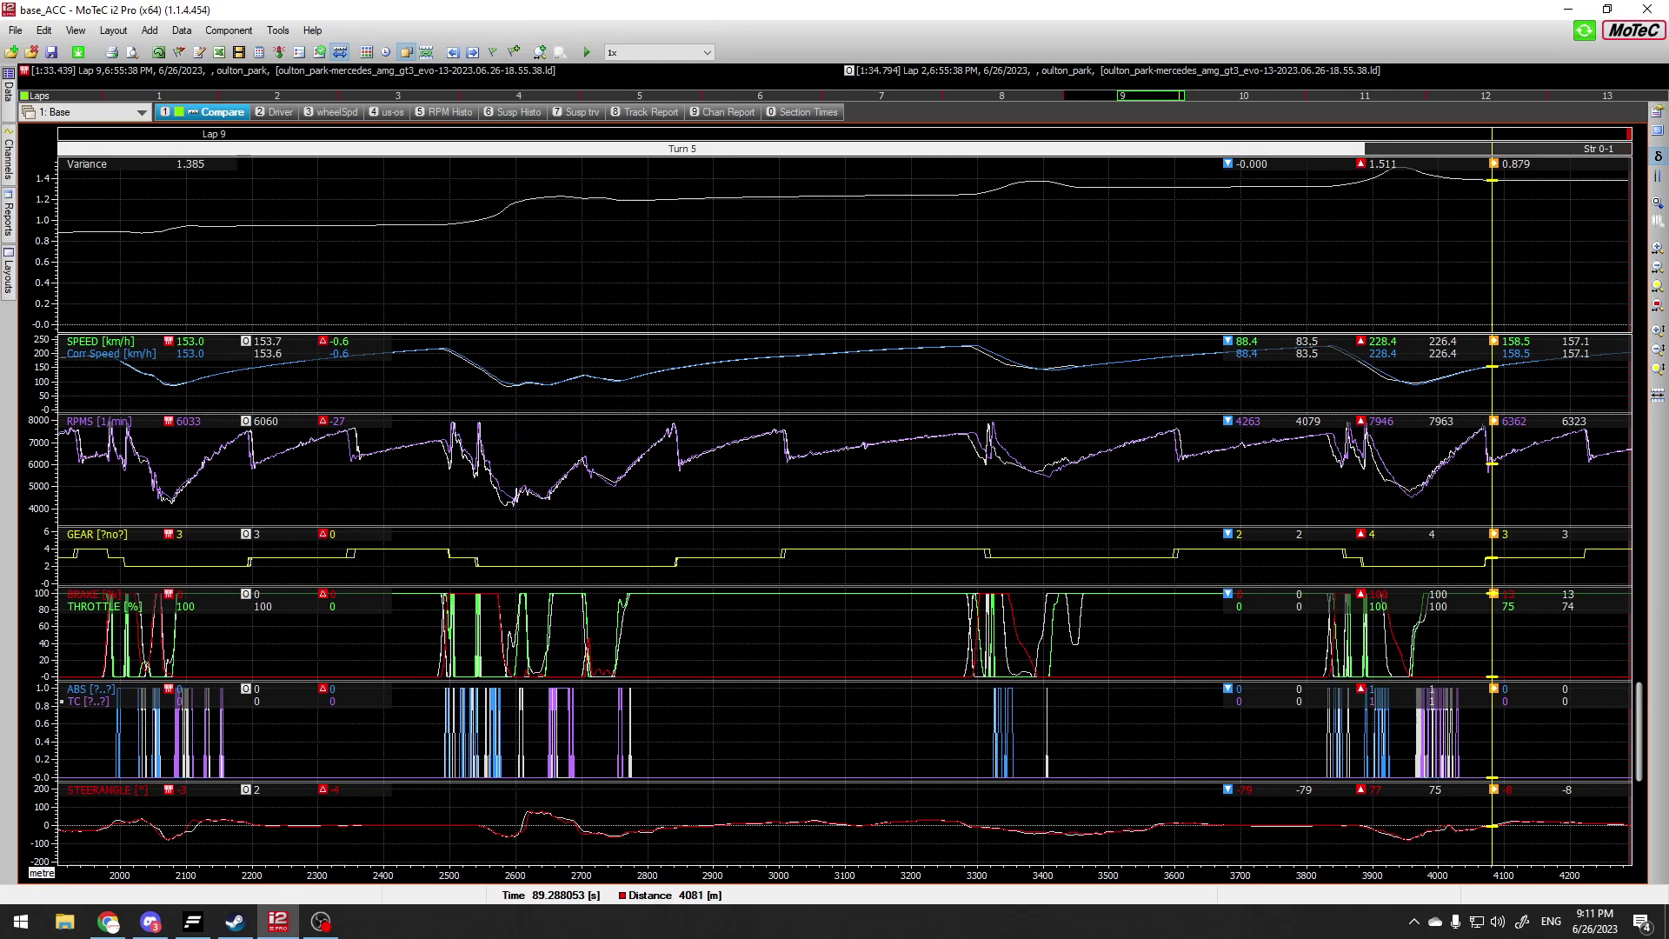
left_click_drag(1481, 635, 1411, 634)
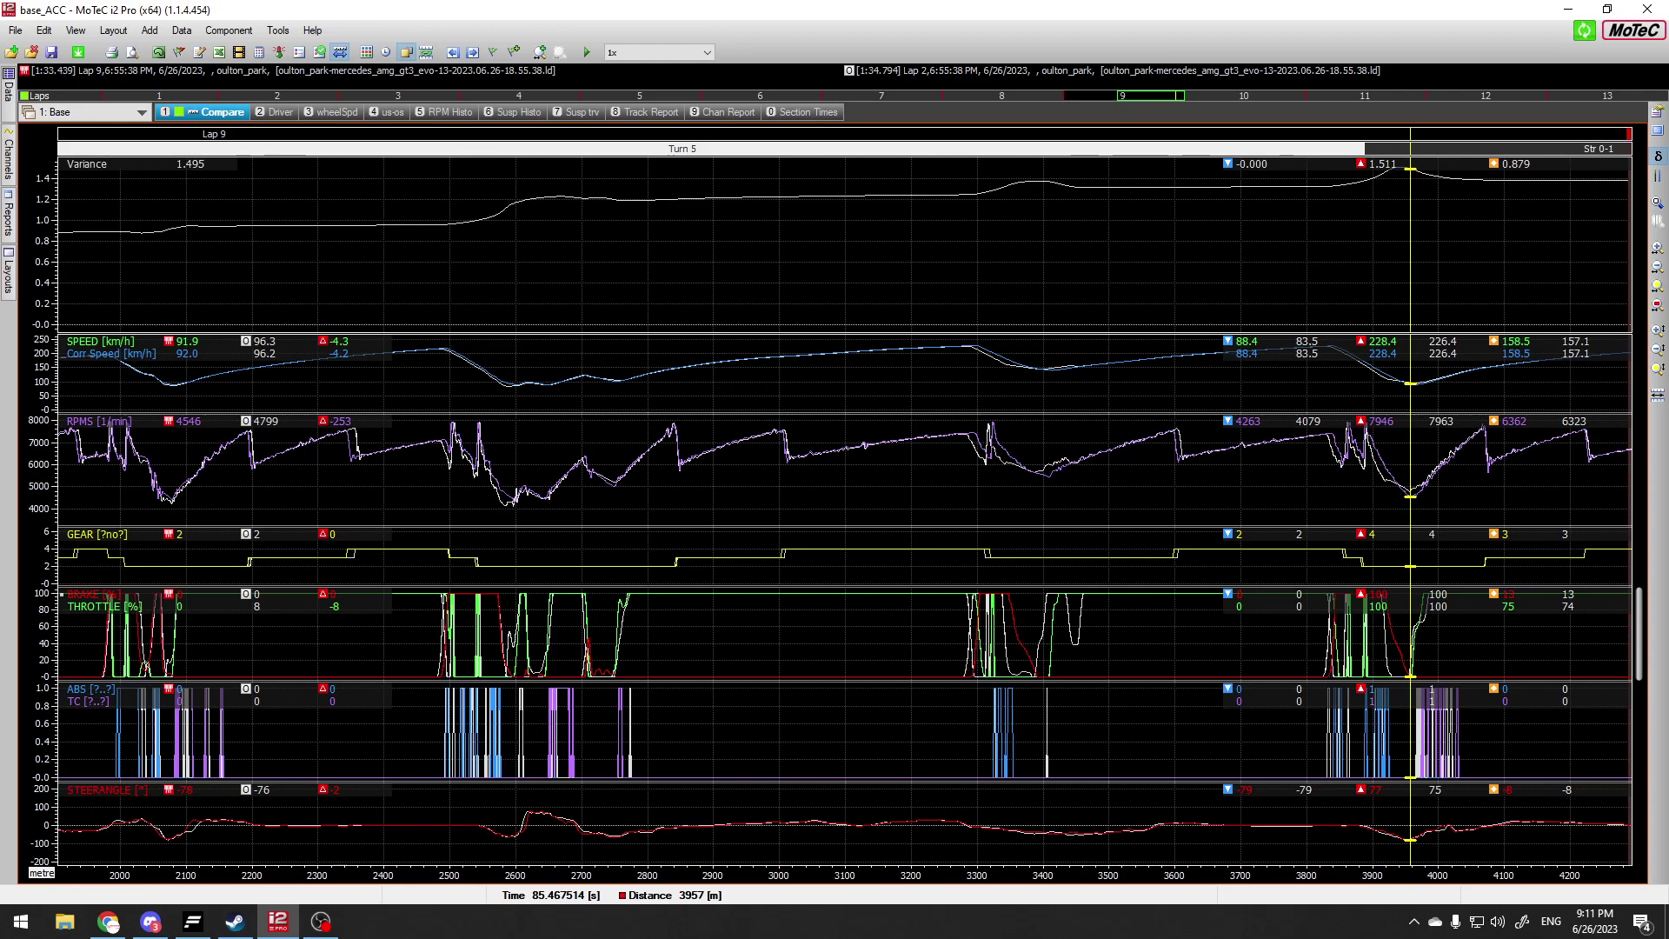
scroll(1410, 634, "up", 8)
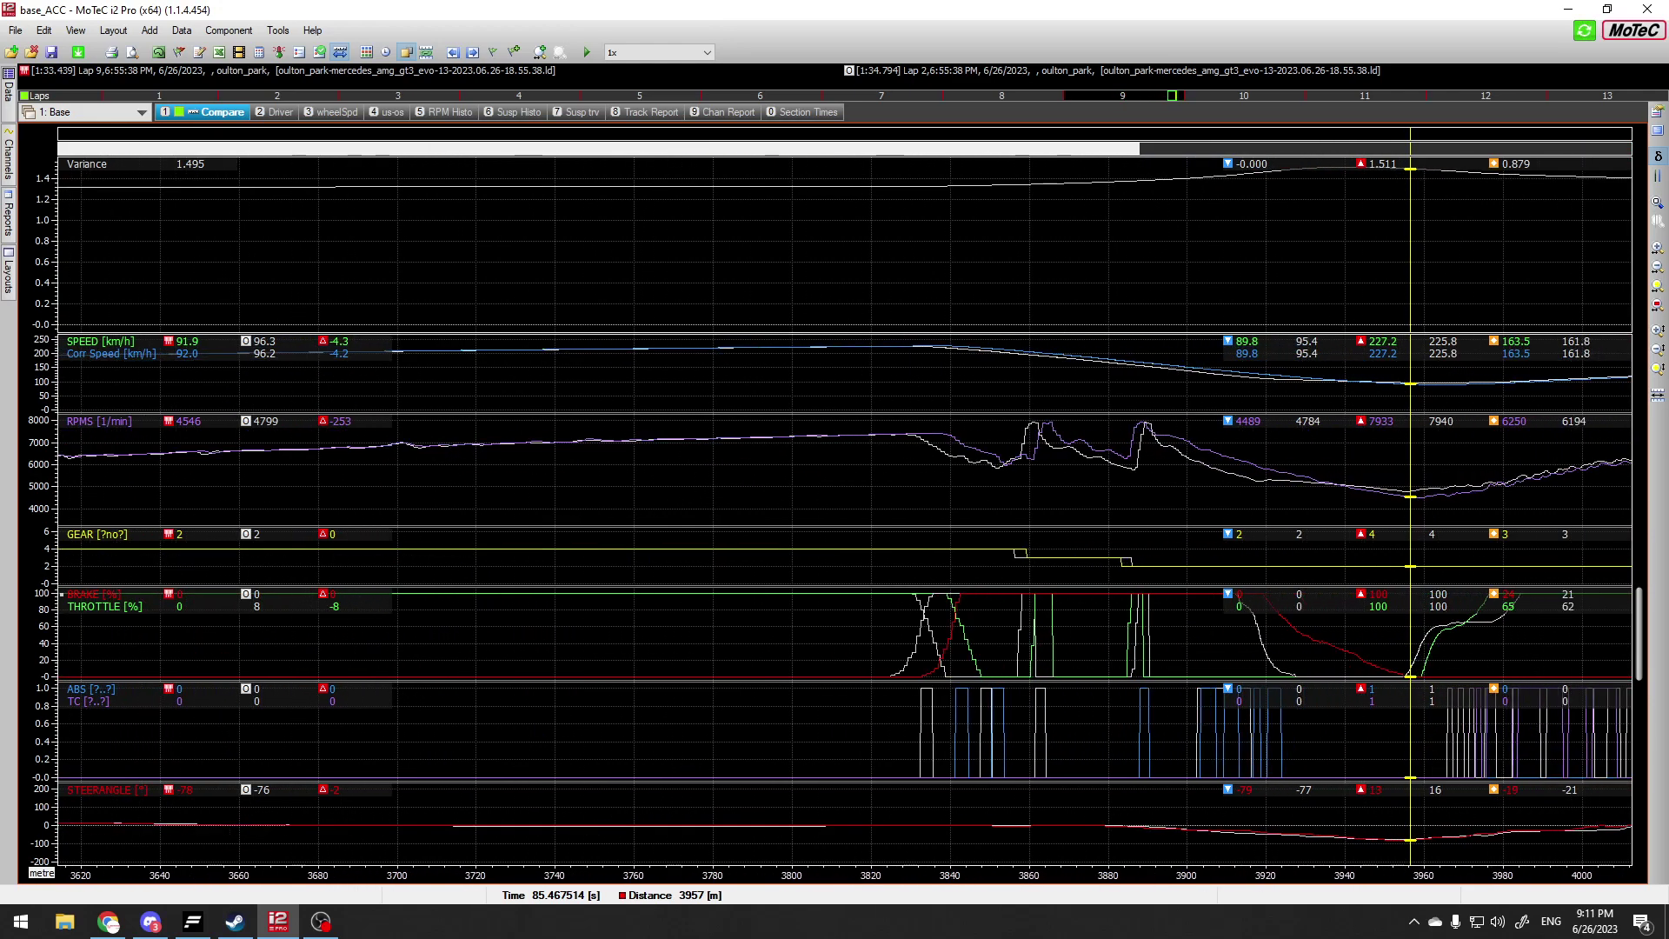
scroll(1410, 634, "up", 2)
left_click_drag(1410, 730, 1404, 730)
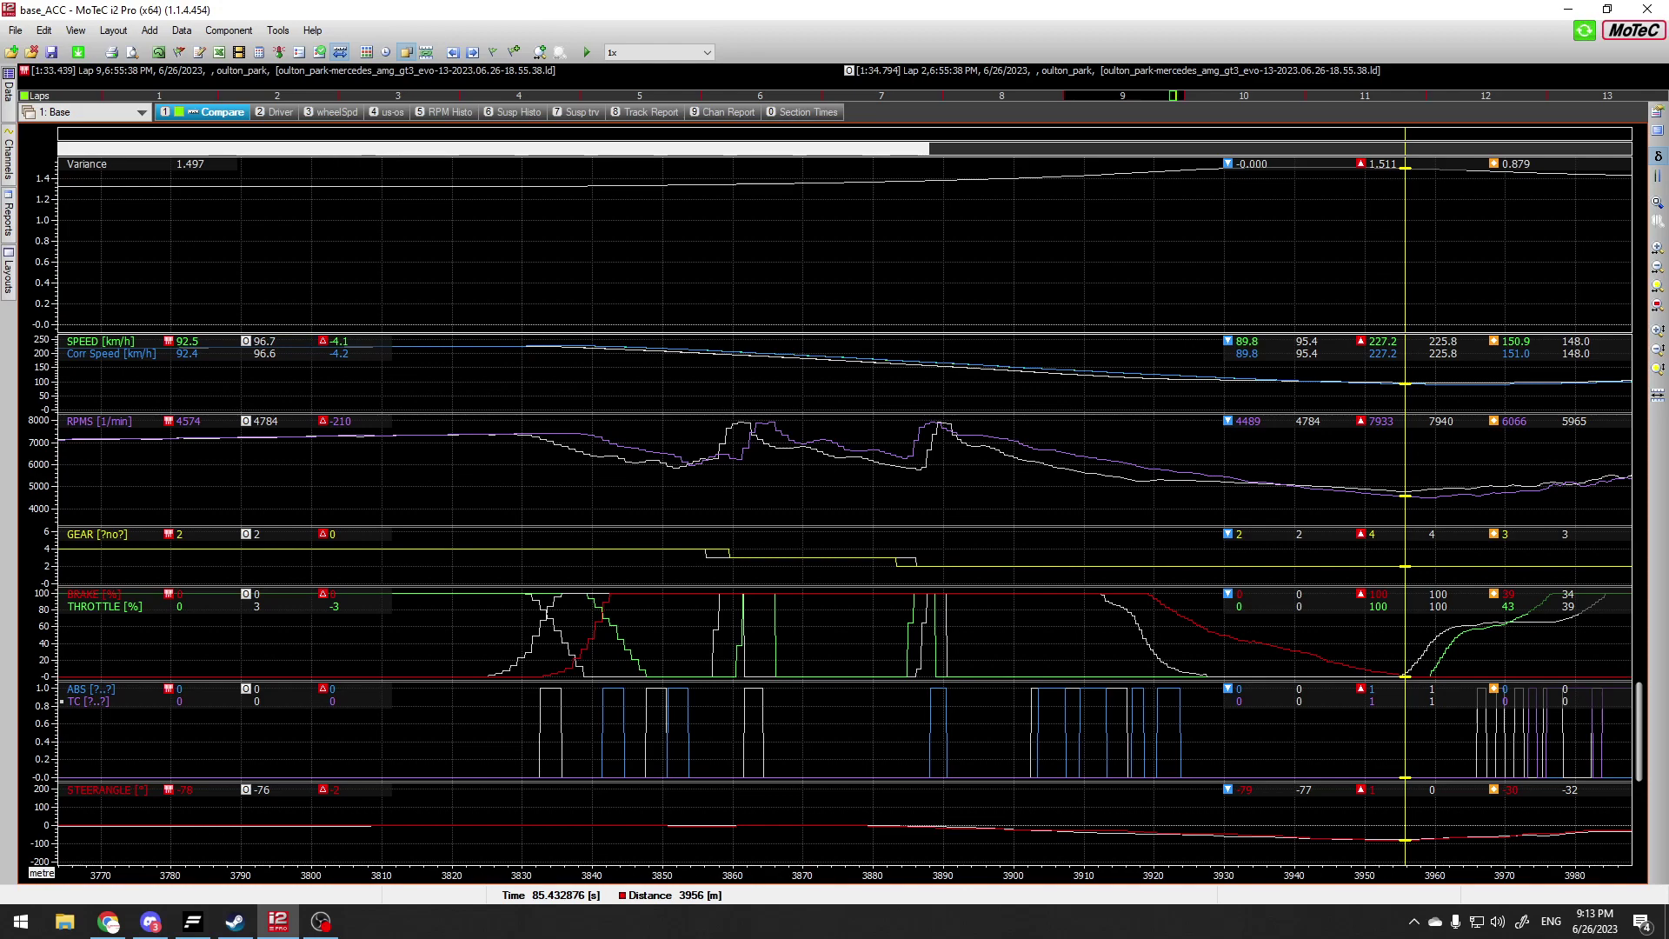
key("Up")
key("Down")
key("Down")
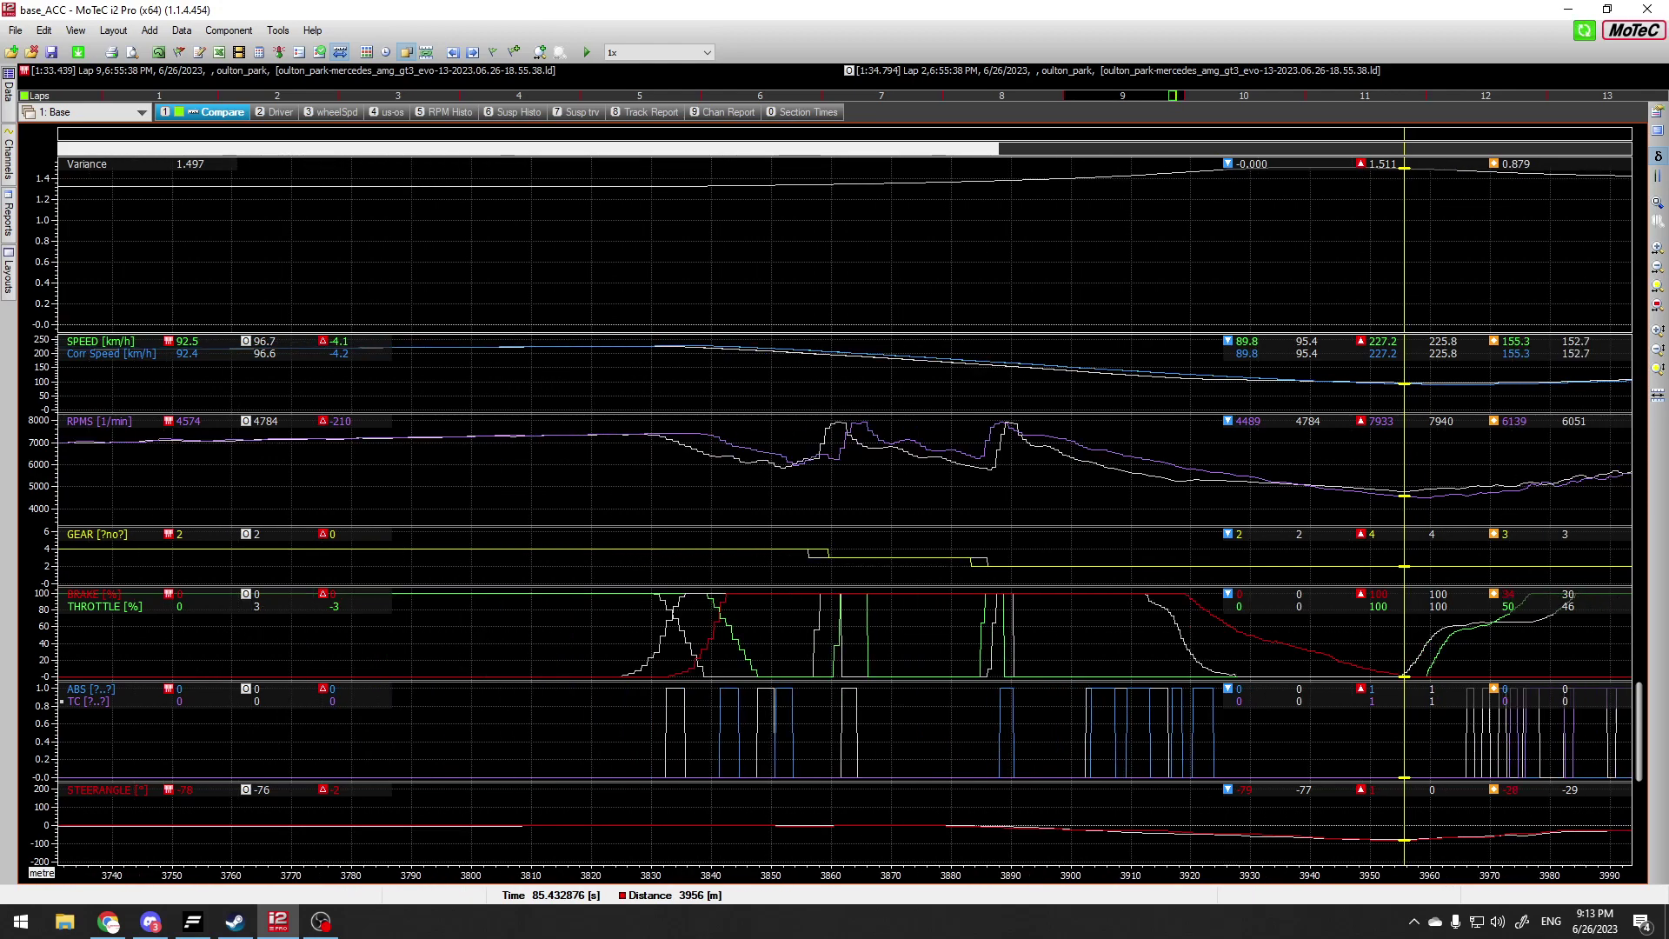
key("Down")
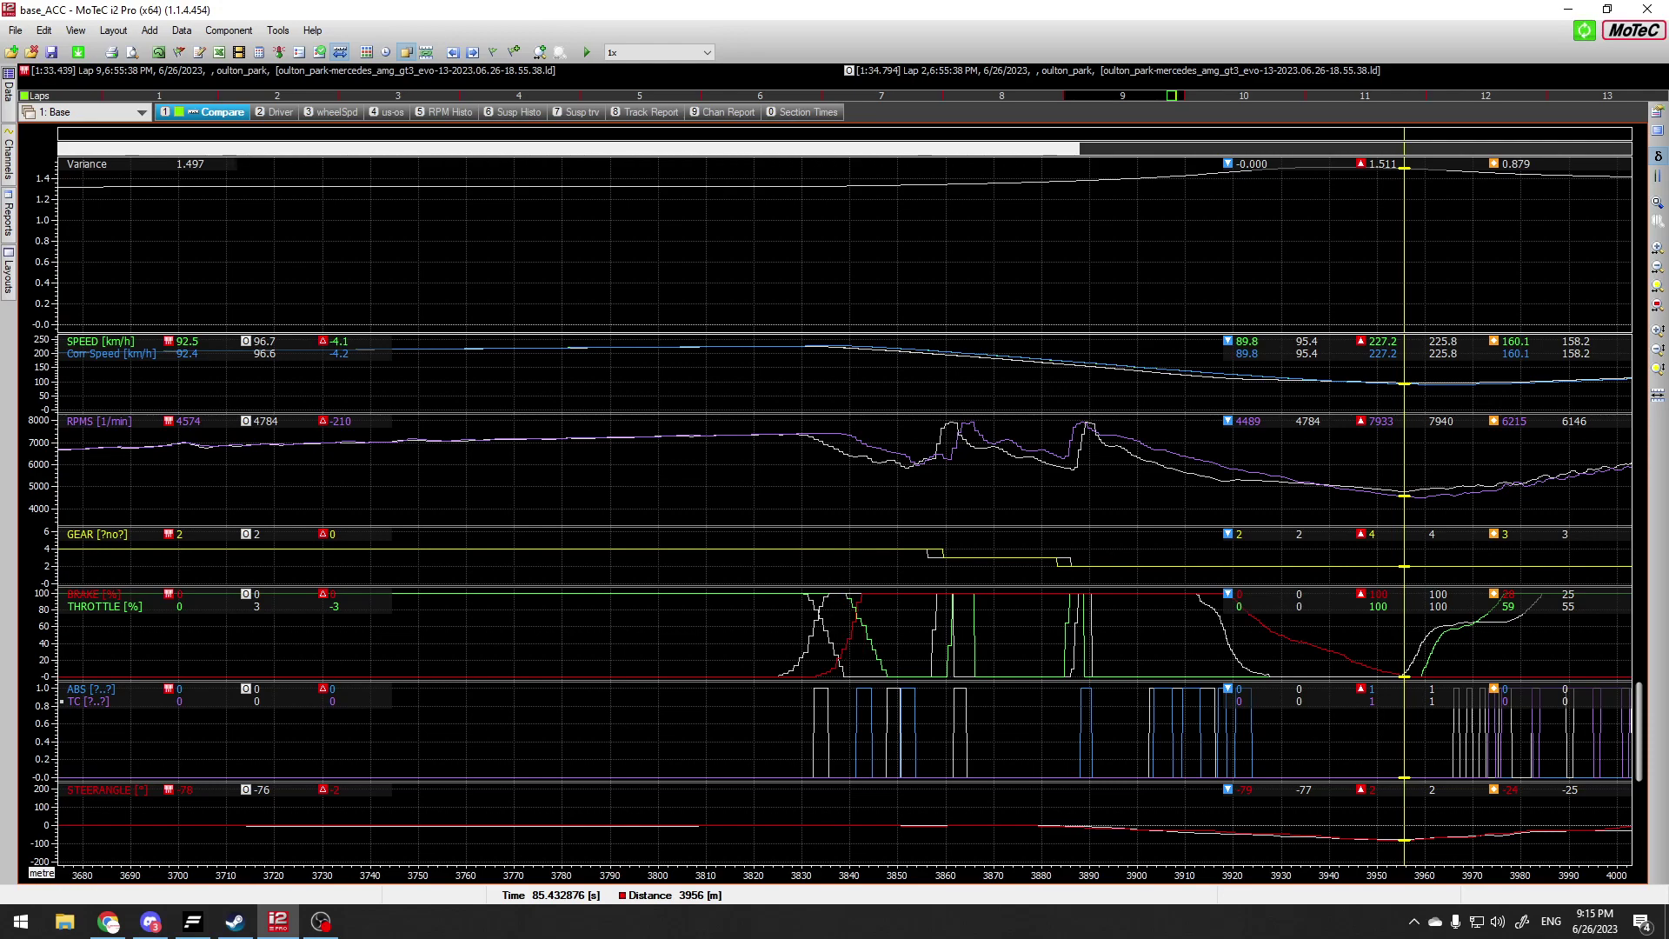
Step: Review the variance and channel traces over the whole of Lap 9 against Lap 2
key("Down")
key("Down")
key("Down")
key("Down")
key("Down")
key("Down")
key("Down")
key("Down")
key("Down")
key("Down")
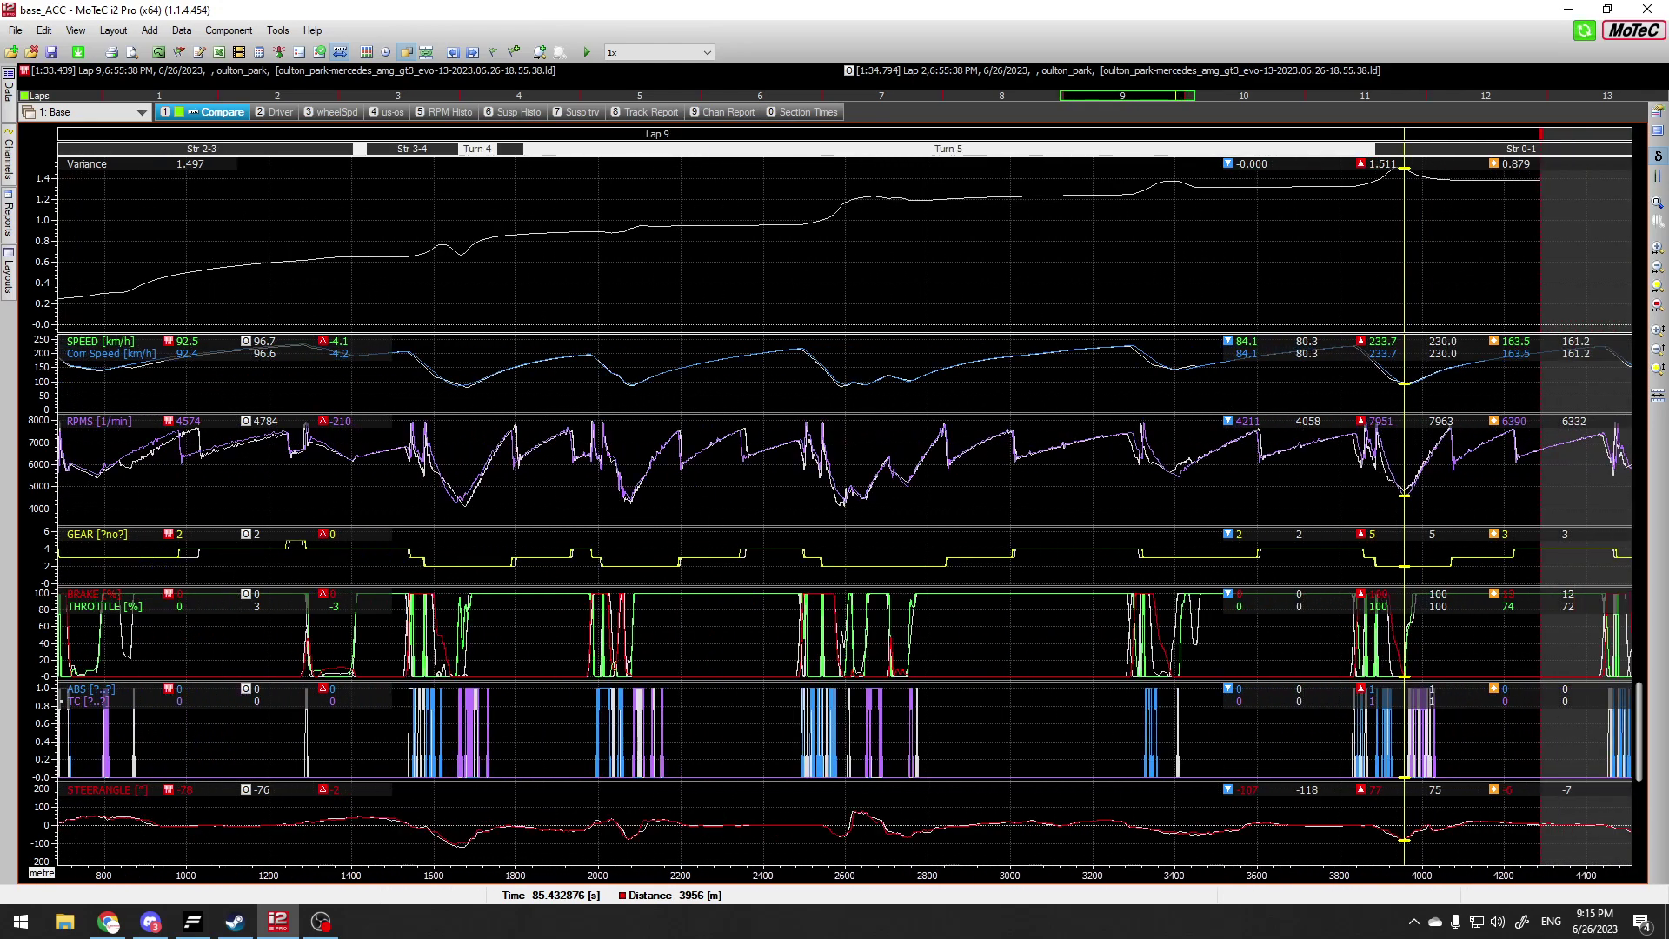
key("Down")
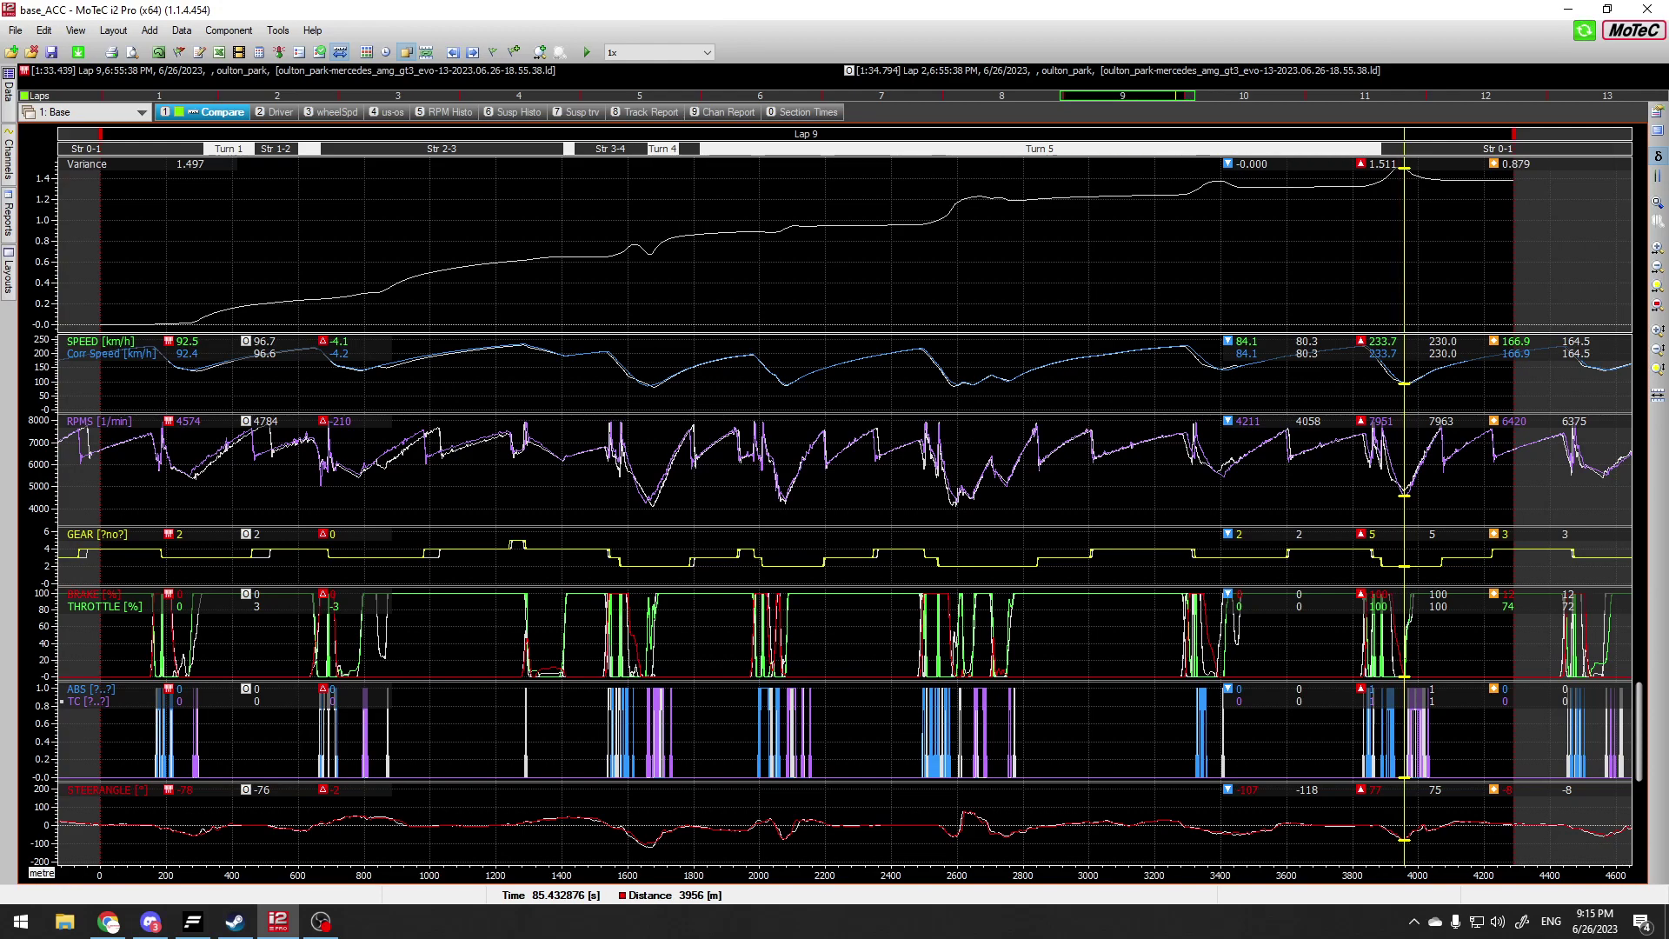
Step: Overlay Lap 3 instead of Lap 2 for comparison with Lap 9
mouse_move(9, 91)
left_click(9, 91)
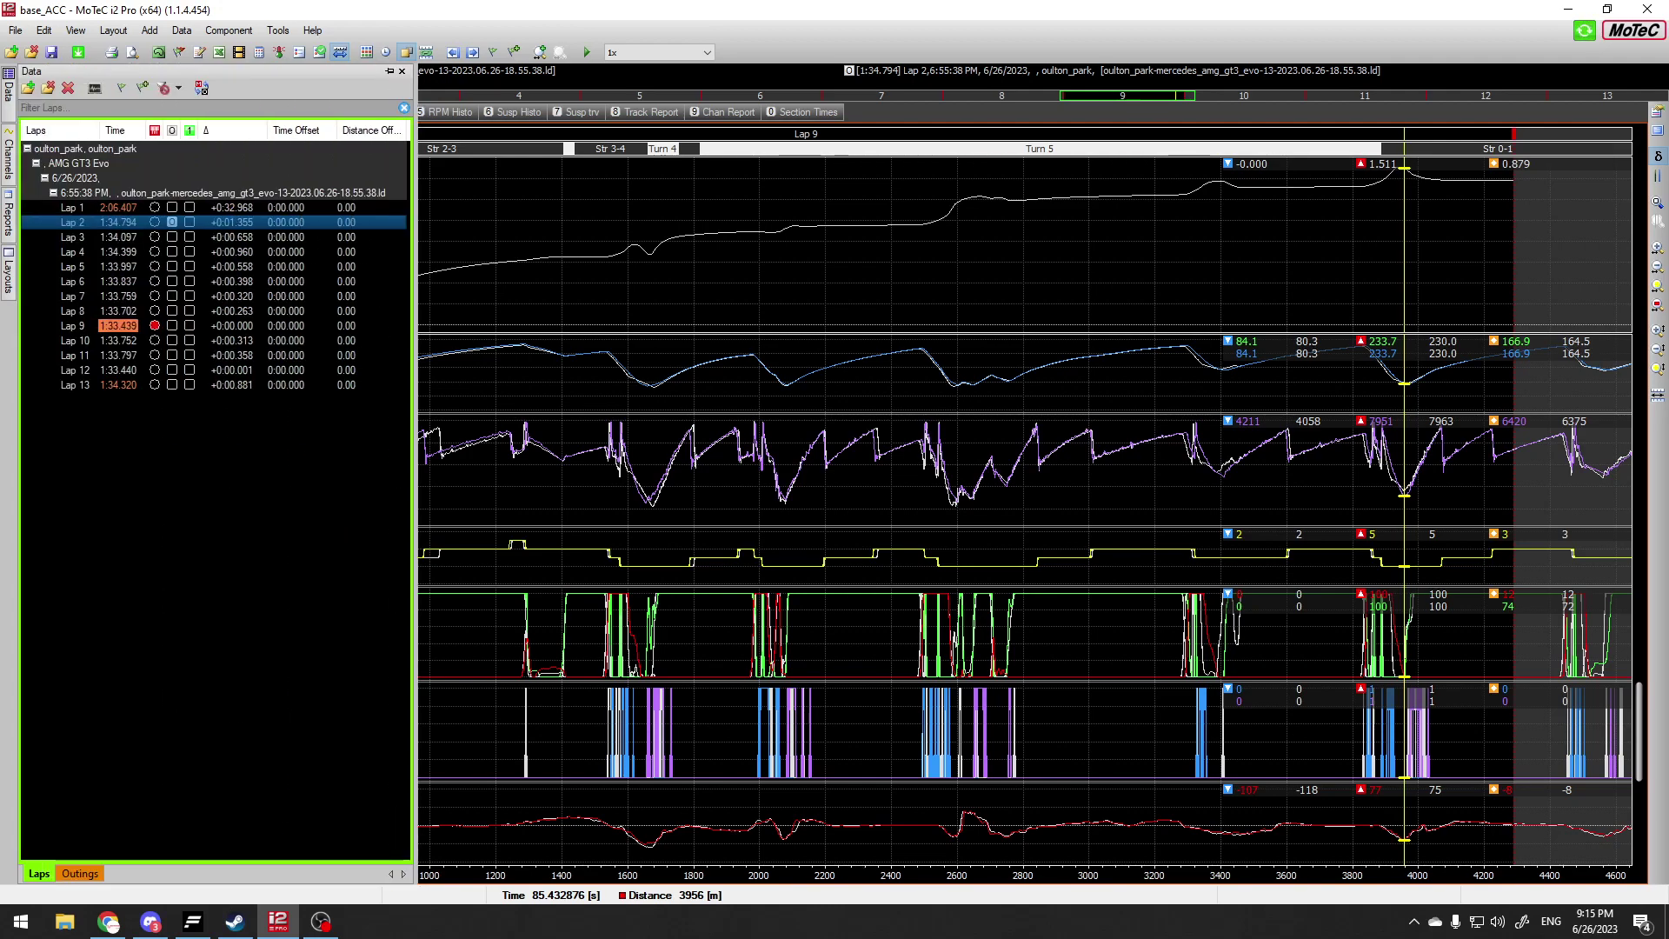
left_click(173, 238)
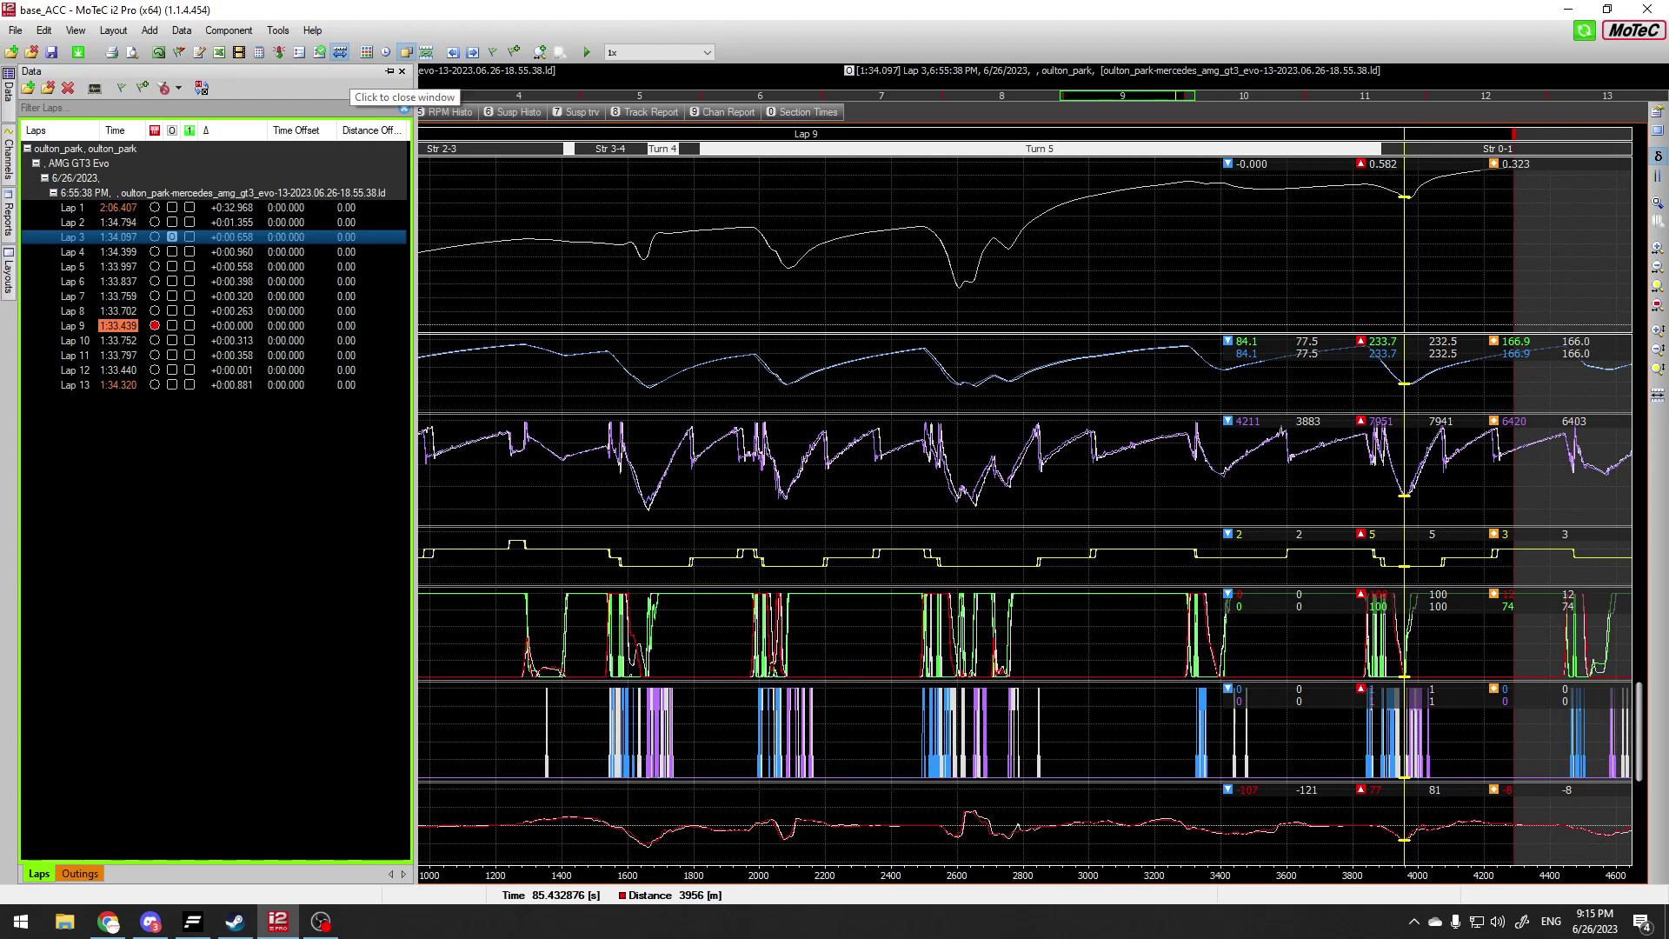
left_click(401, 72)
left_click(9, 91)
left_click(401, 71)
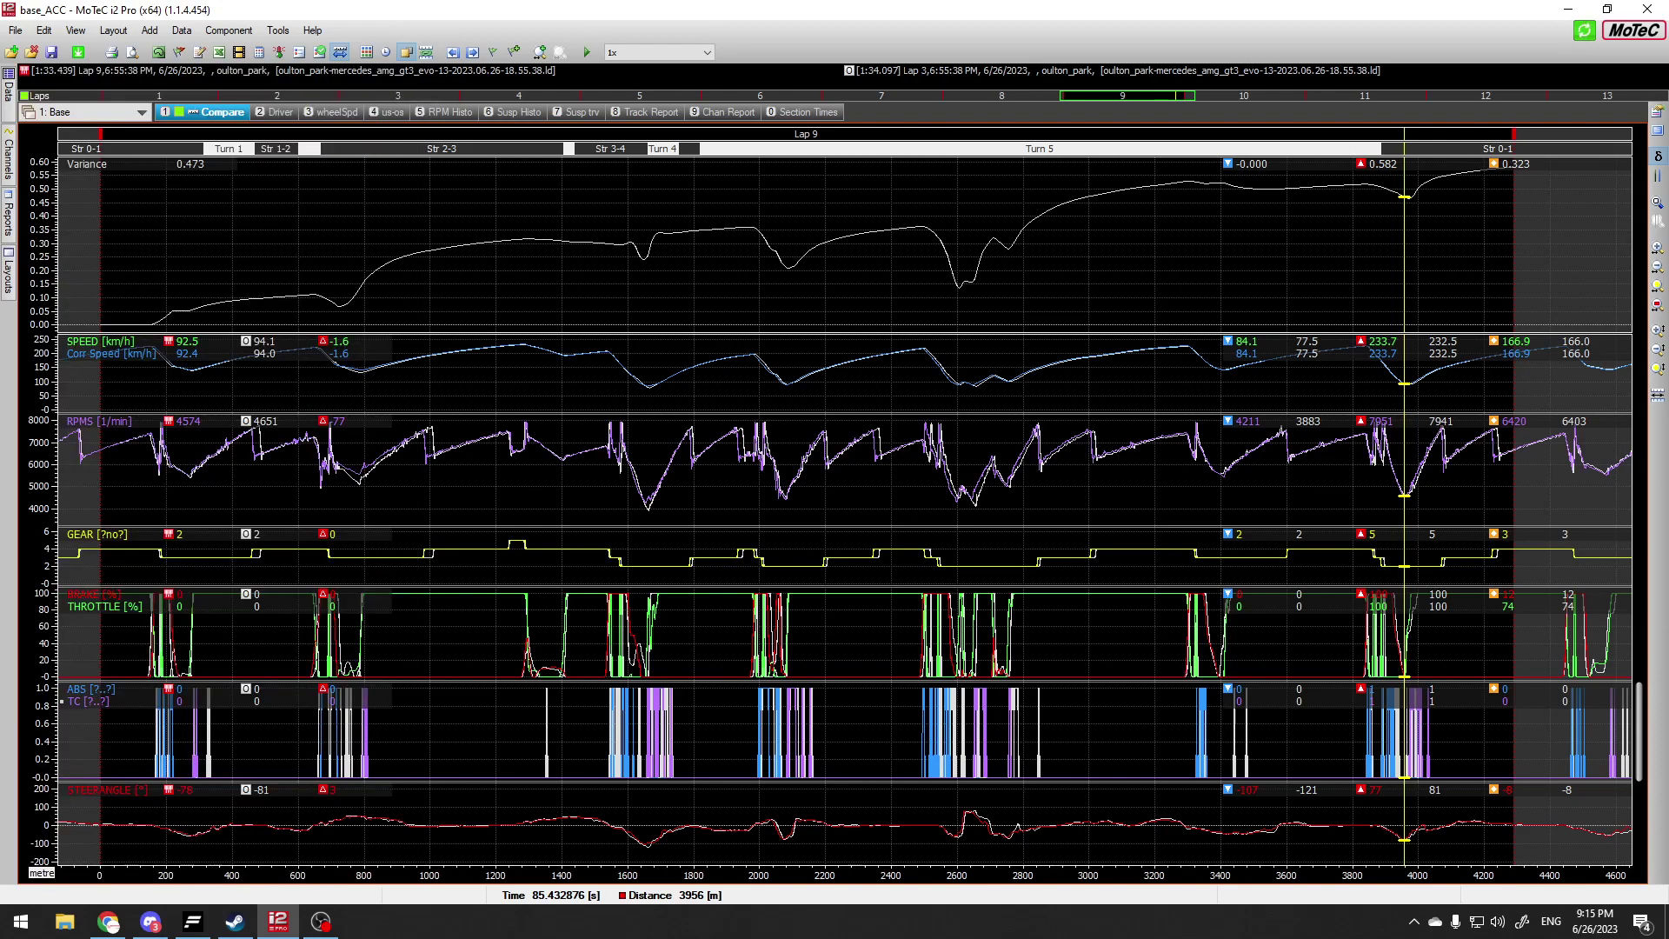
Step: Place the cursor at 2436 m, ahead of the braking zone, and inspect the traces from about 2000 to 2800 m
left_click_drag(175, 730, 961, 730)
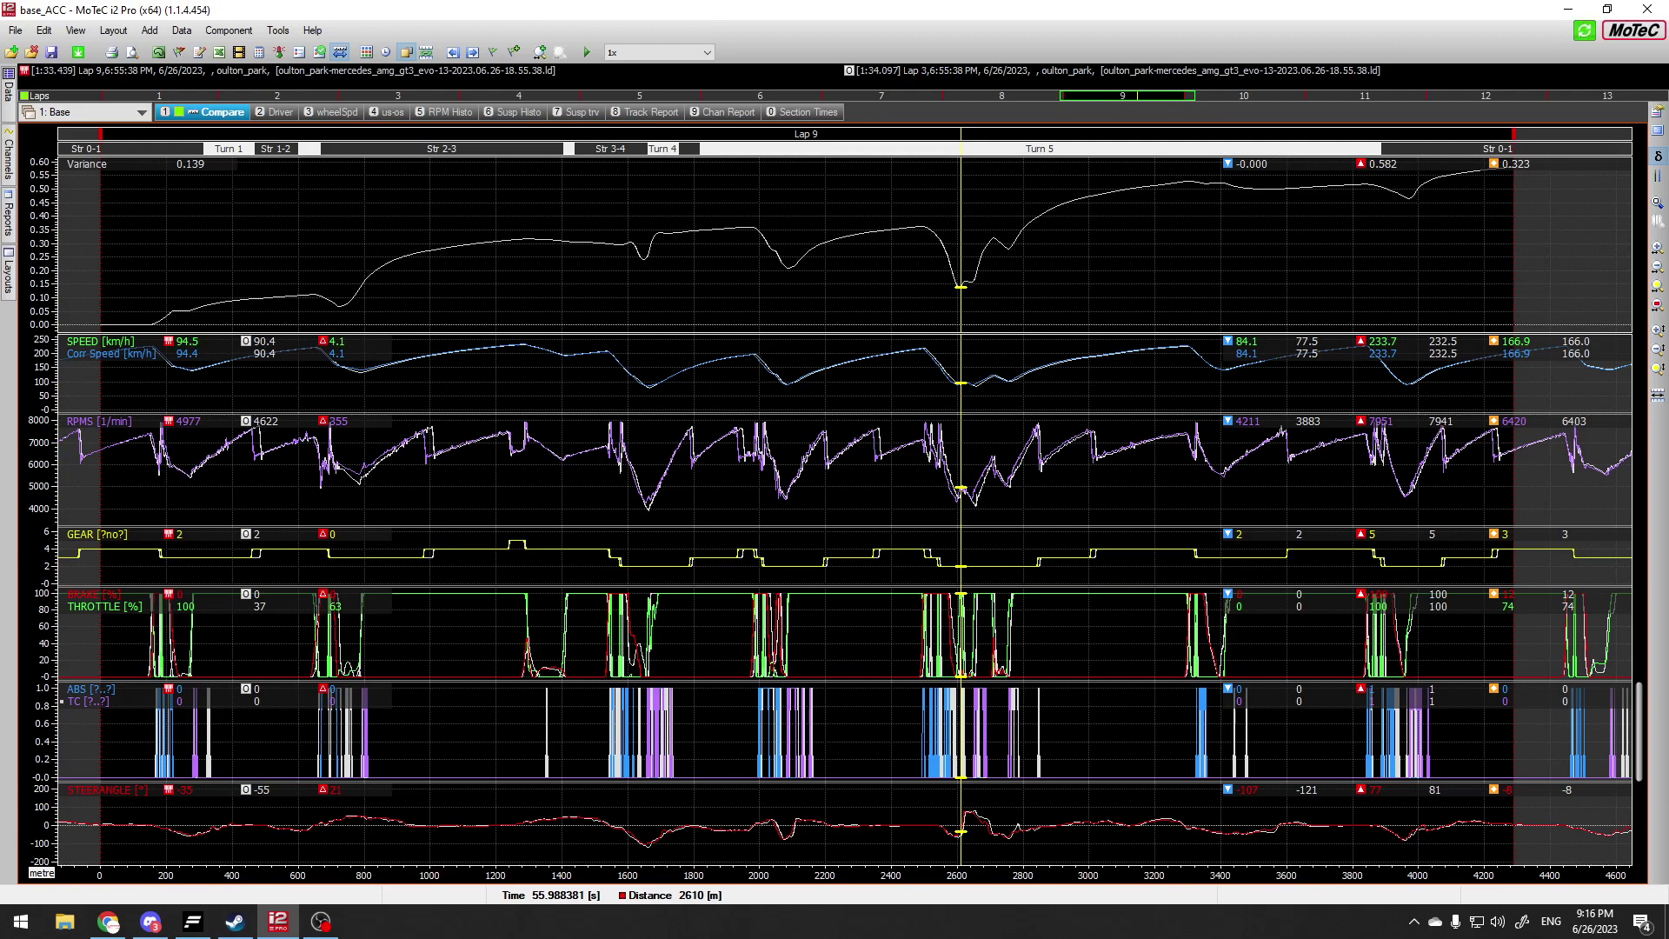
left_click(909, 490)
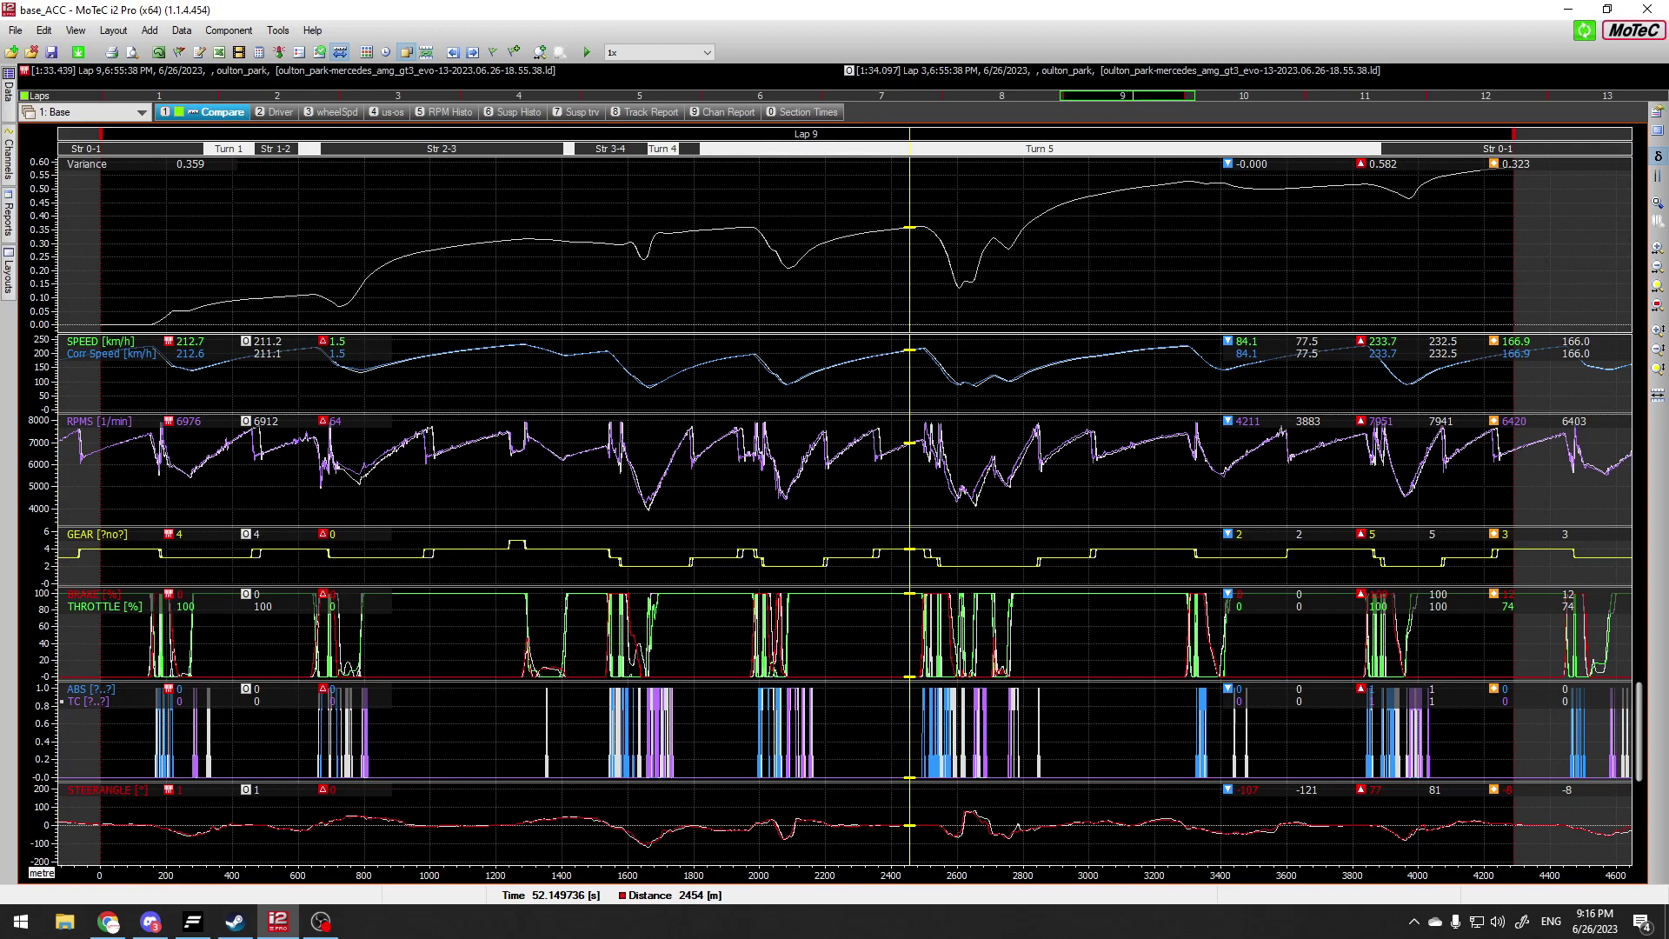
left_click_drag(1059, 504, 904, 504)
scroll(904, 504, "up", 5)
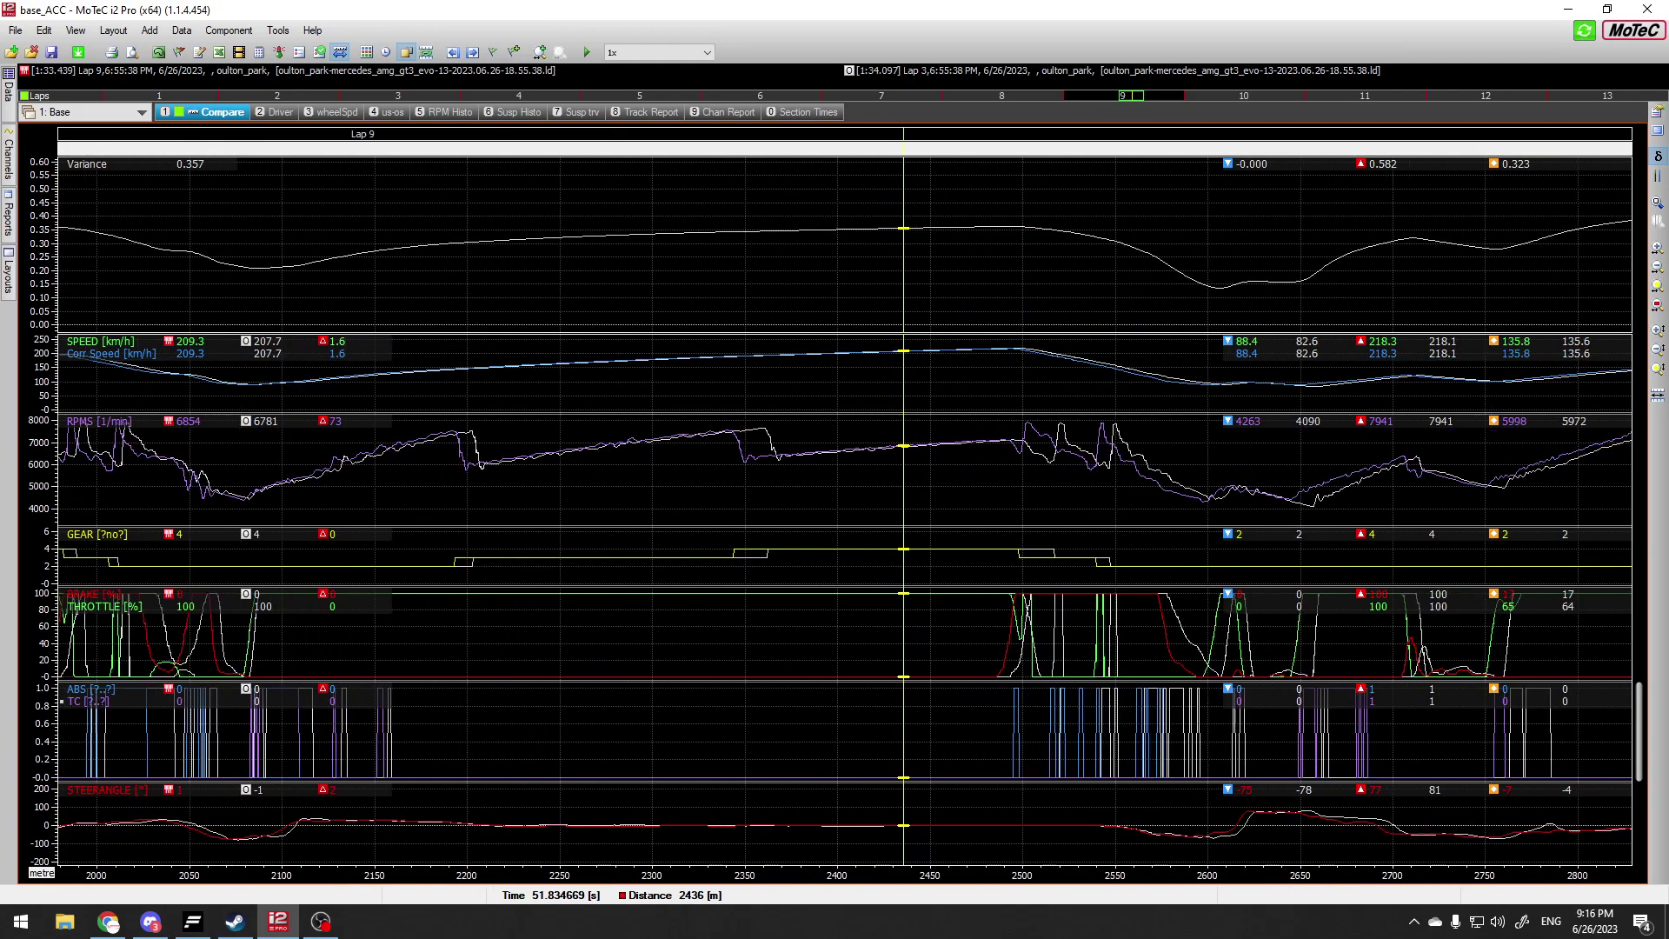
Step: Check the variance dip at 2611 m within most of the lap, and place the cursor at 2907 m on the following exit
left_click_drag(904, 504, 1228, 504)
scroll(1228, 505, "down", 4)
scroll(1228, 504, "down", 4)
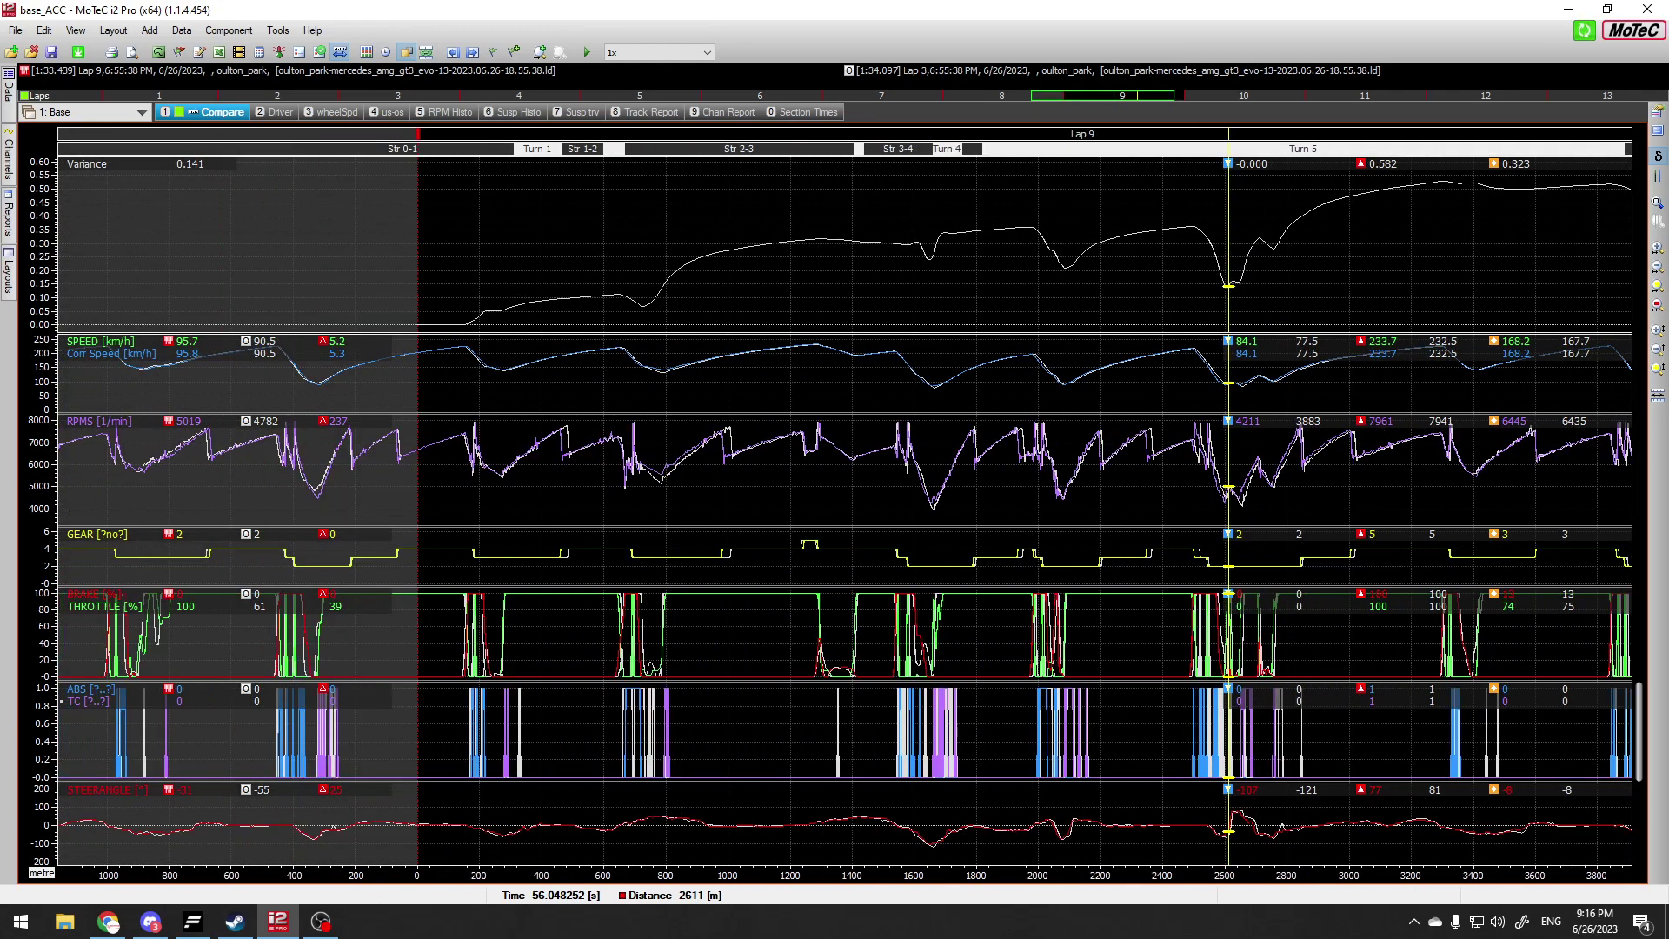
scroll(1228, 504, "up", 1)
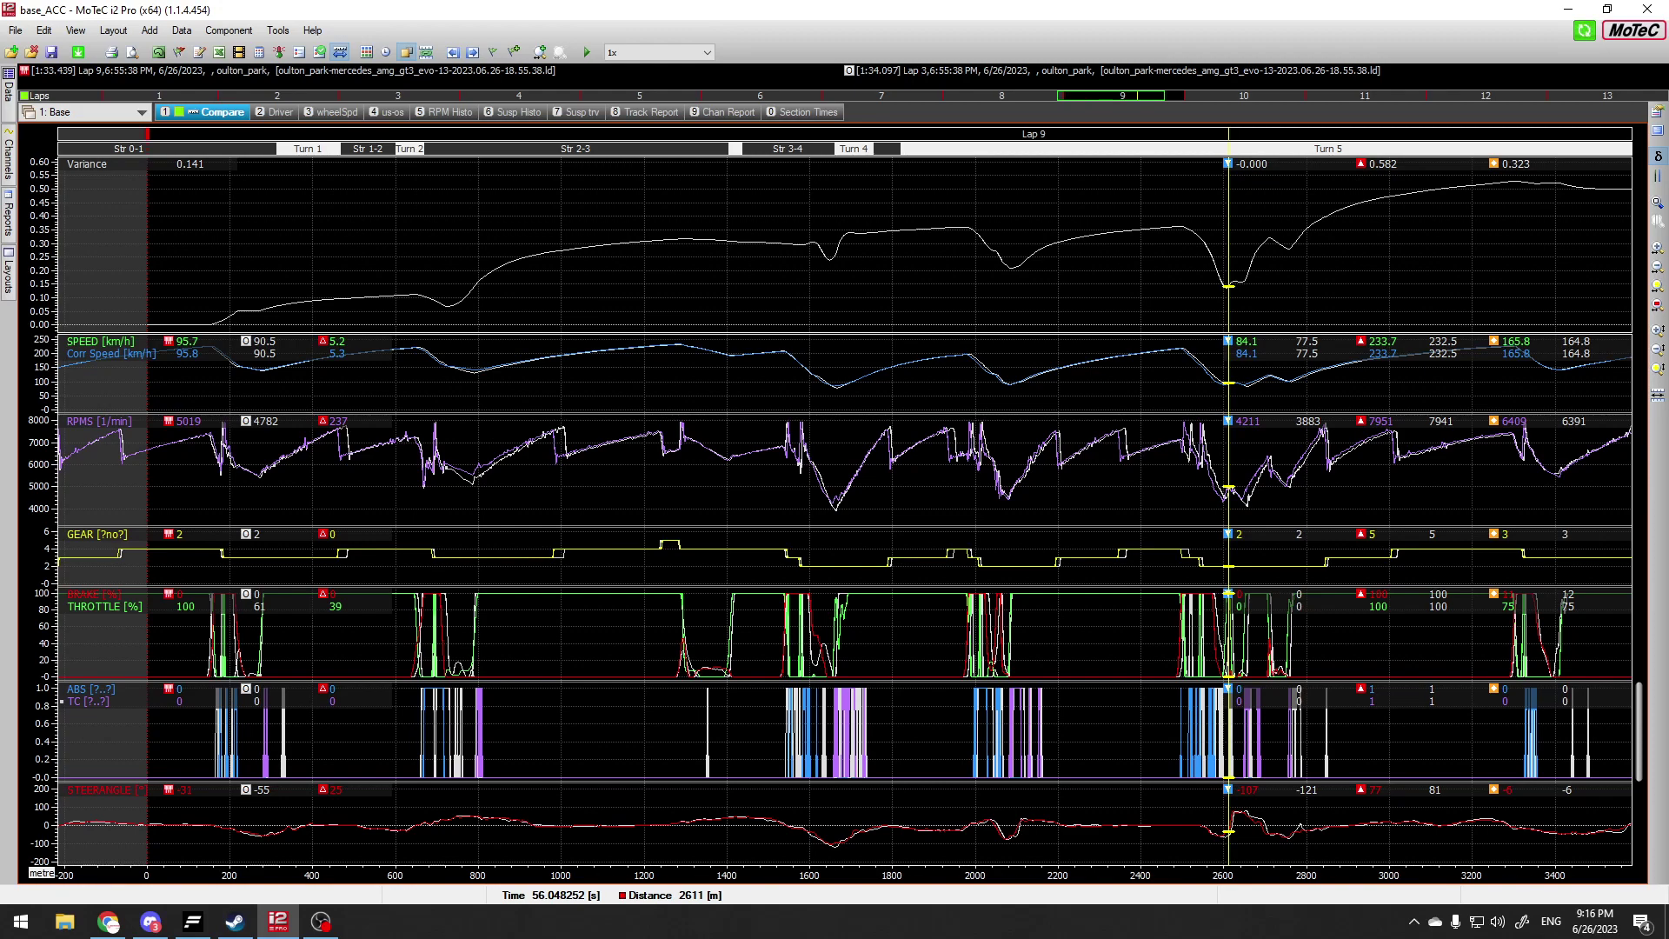
left_click_drag(1228, 504, 1351, 504)
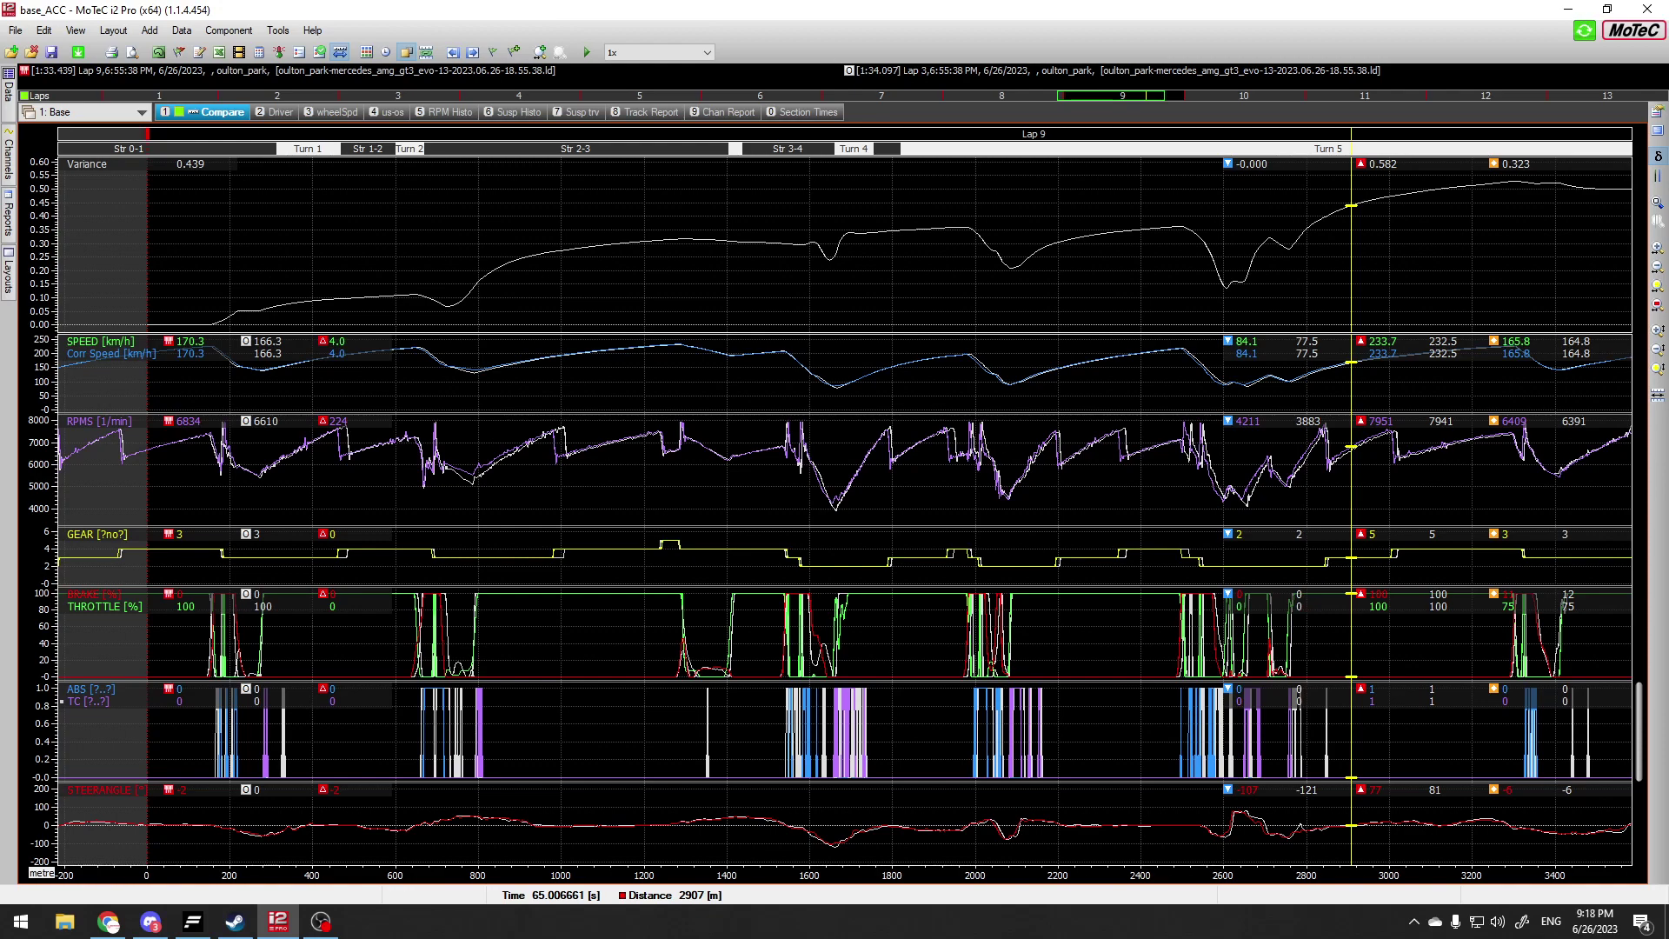
Step: Place the cursor at 1995 m in the braking zone and examine the surrounding brake, throttle and gear traces up close
left_click(1035, 504)
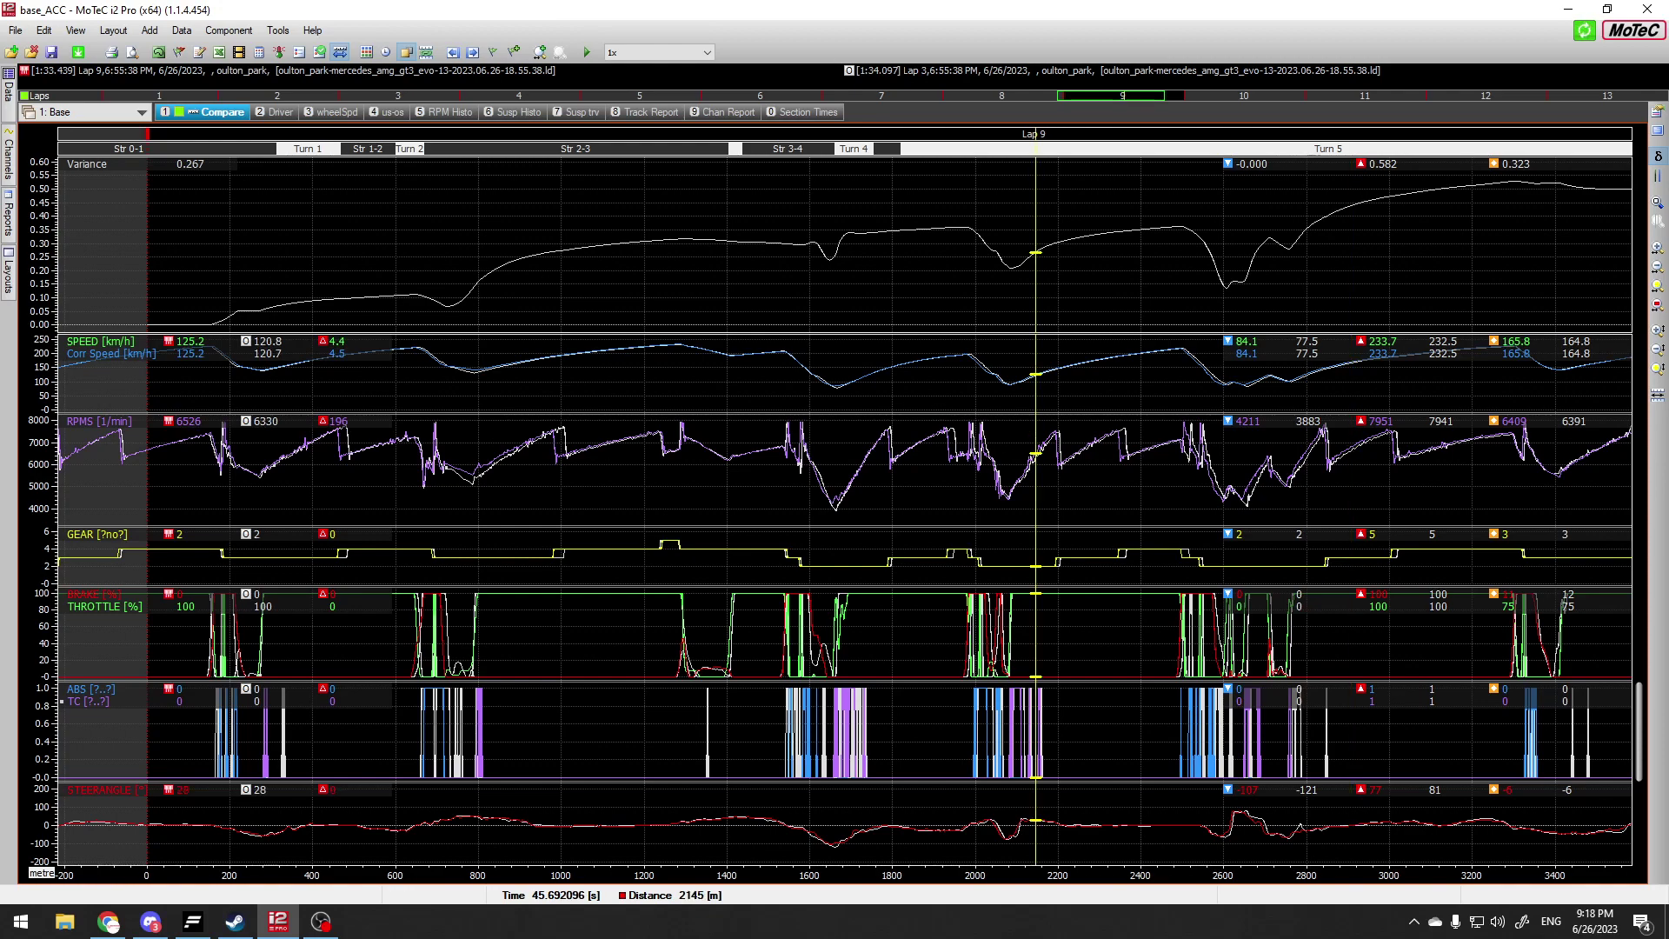
left_click_drag(1035, 505, 974, 504)
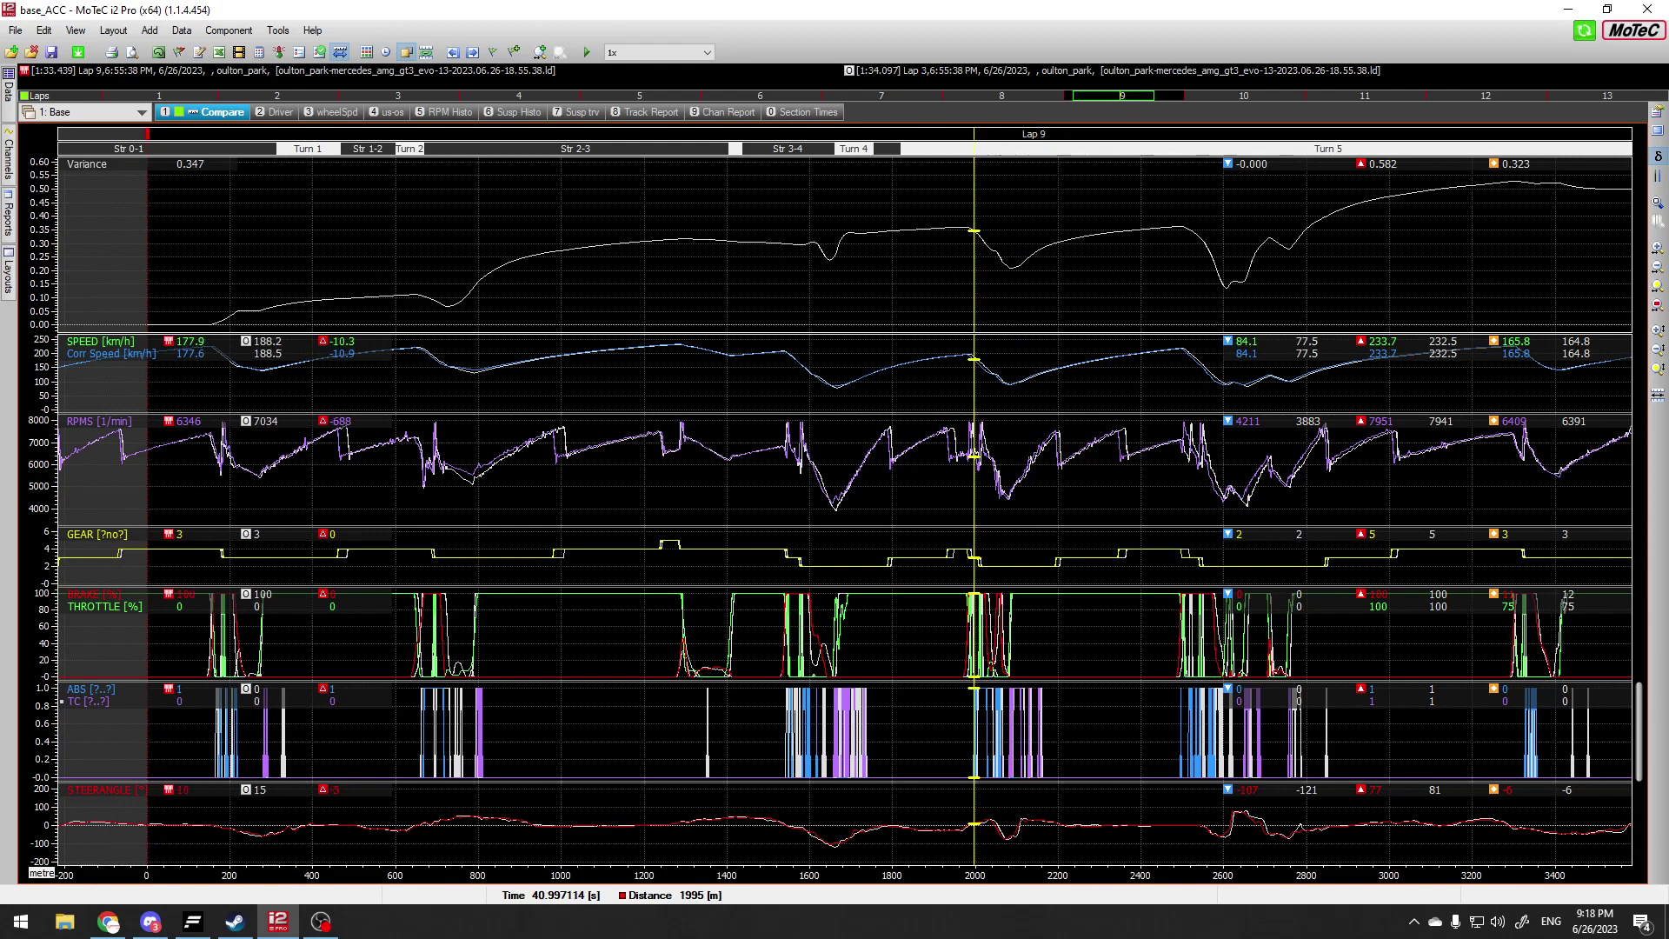
scroll(974, 504, "up", 2)
scroll(974, 504, "up", 3)
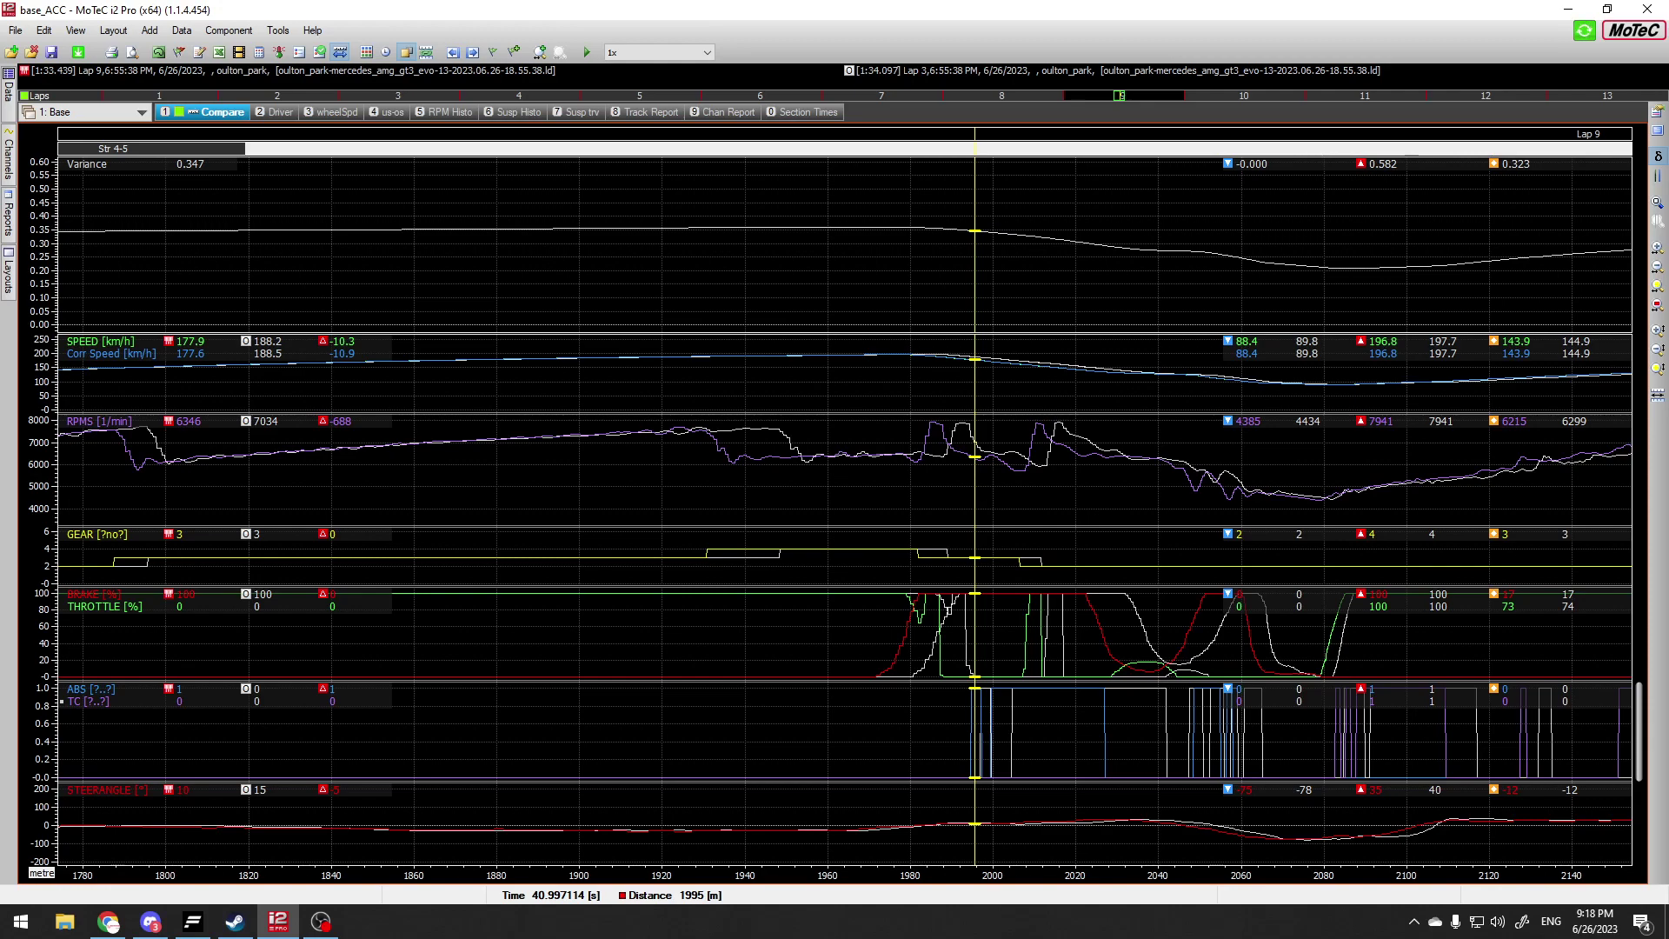
key("Up")
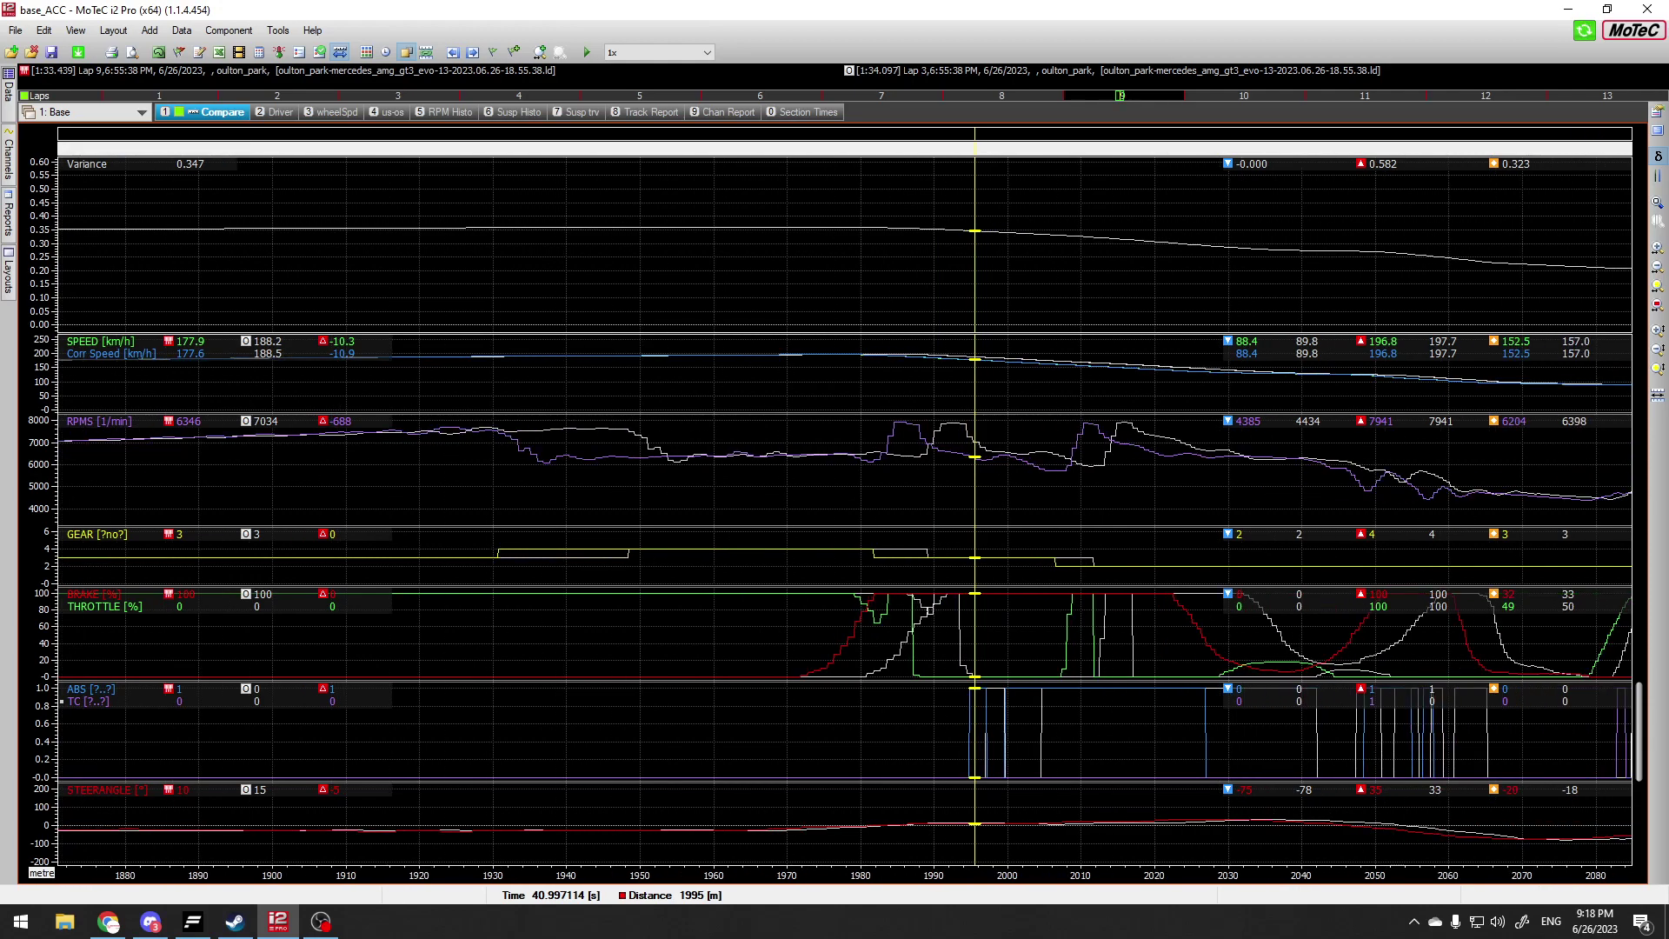
key("Down")
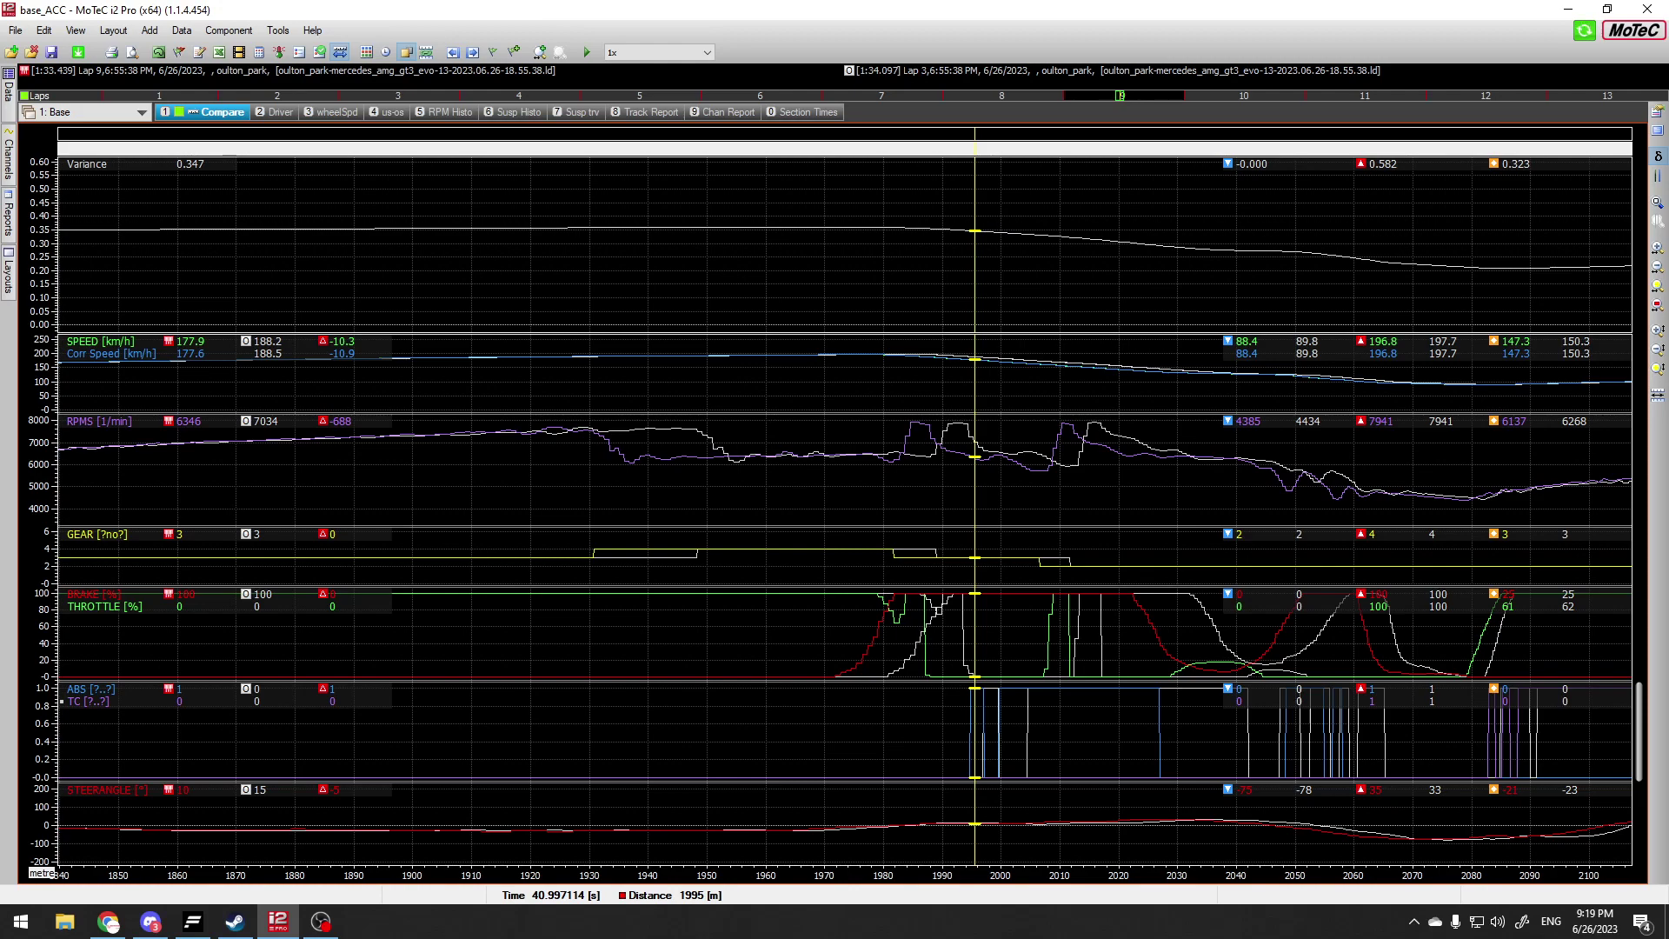
Step: Compare the Lap 9 and Lap 3 traces at wider and closer ranges around the 1995 m braking zone
key("Down")
key("Down")
key("Down")
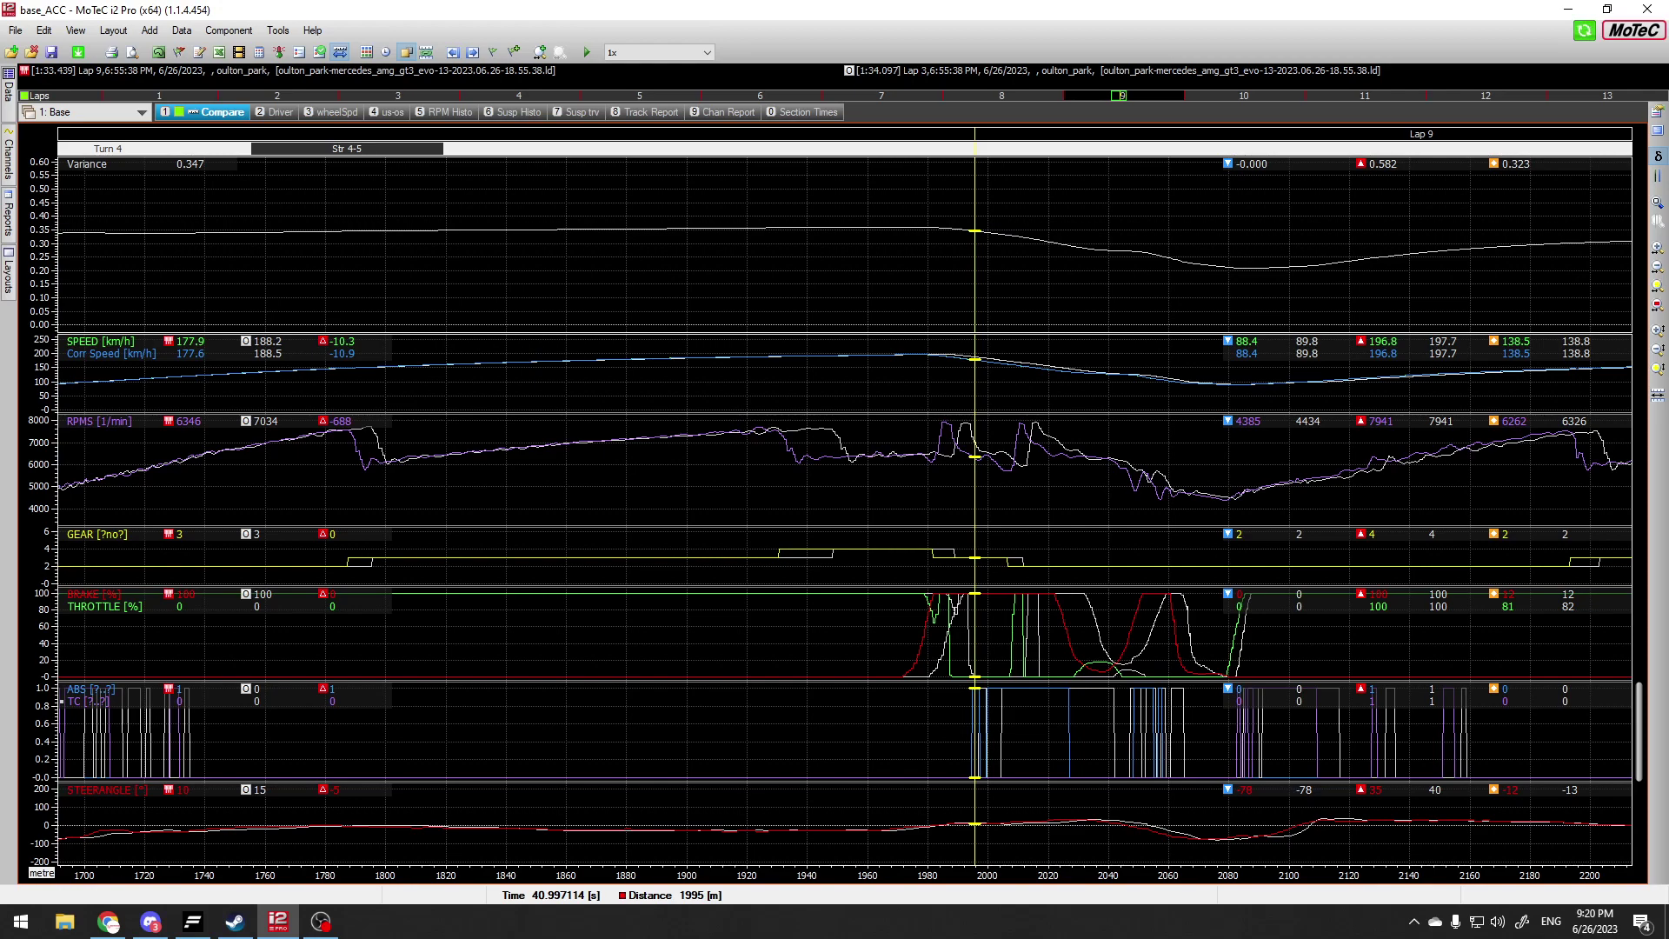
key("Down")
key("Down")
key("Down")
key("Down")
key("Down")
key("Down")
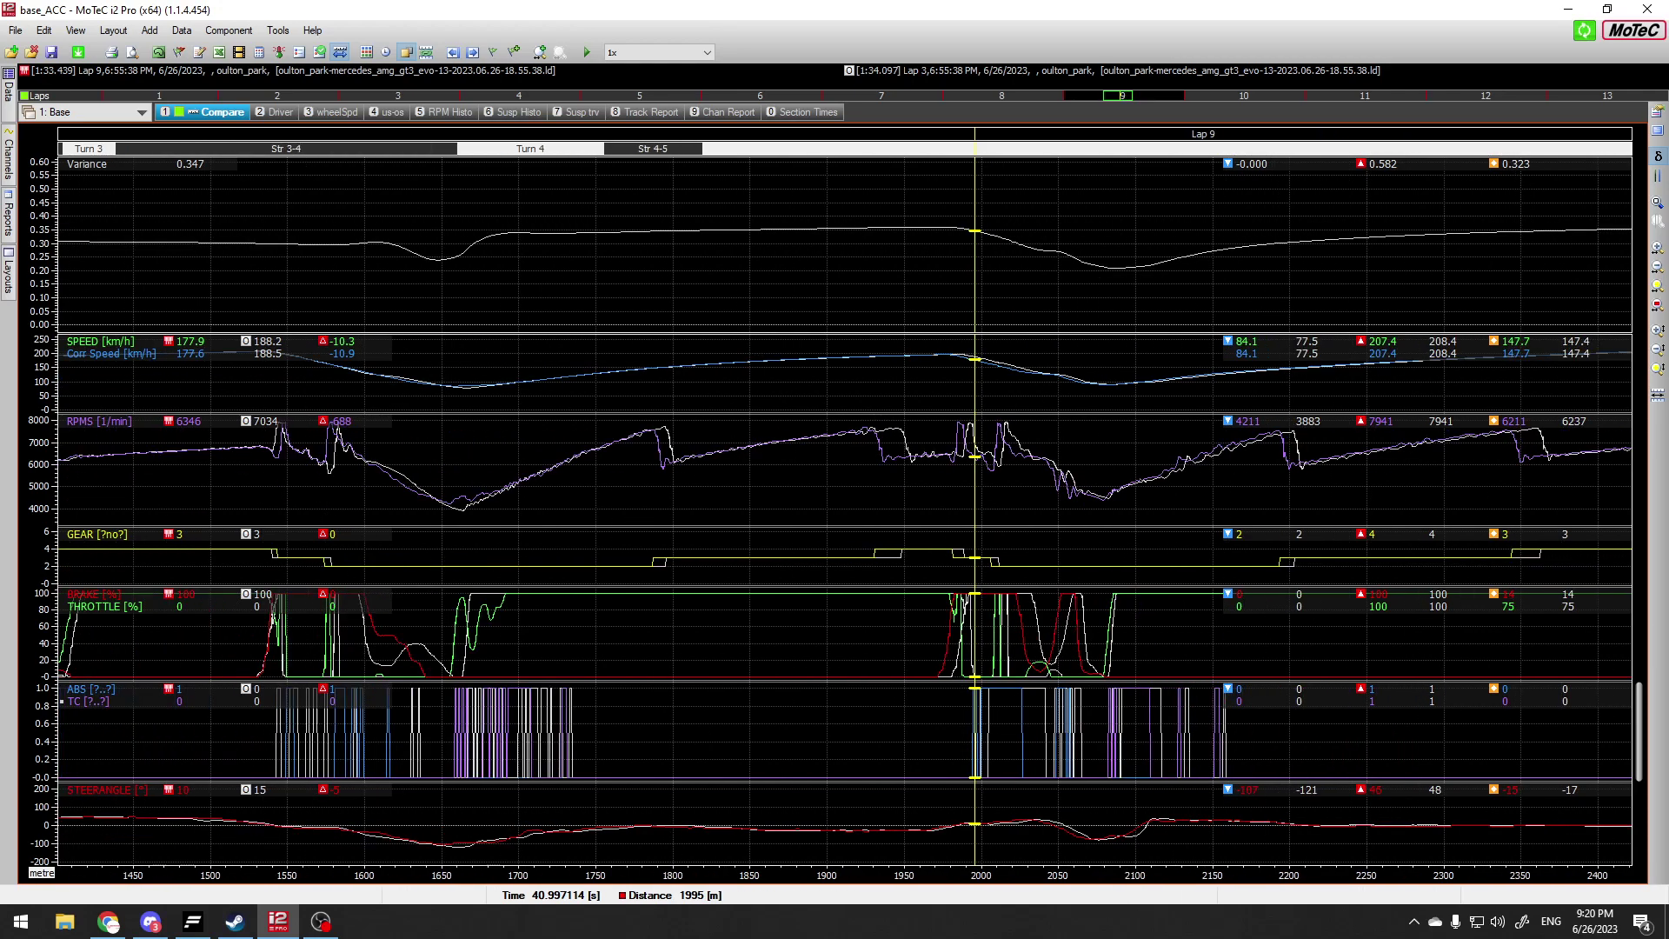
key("Down")
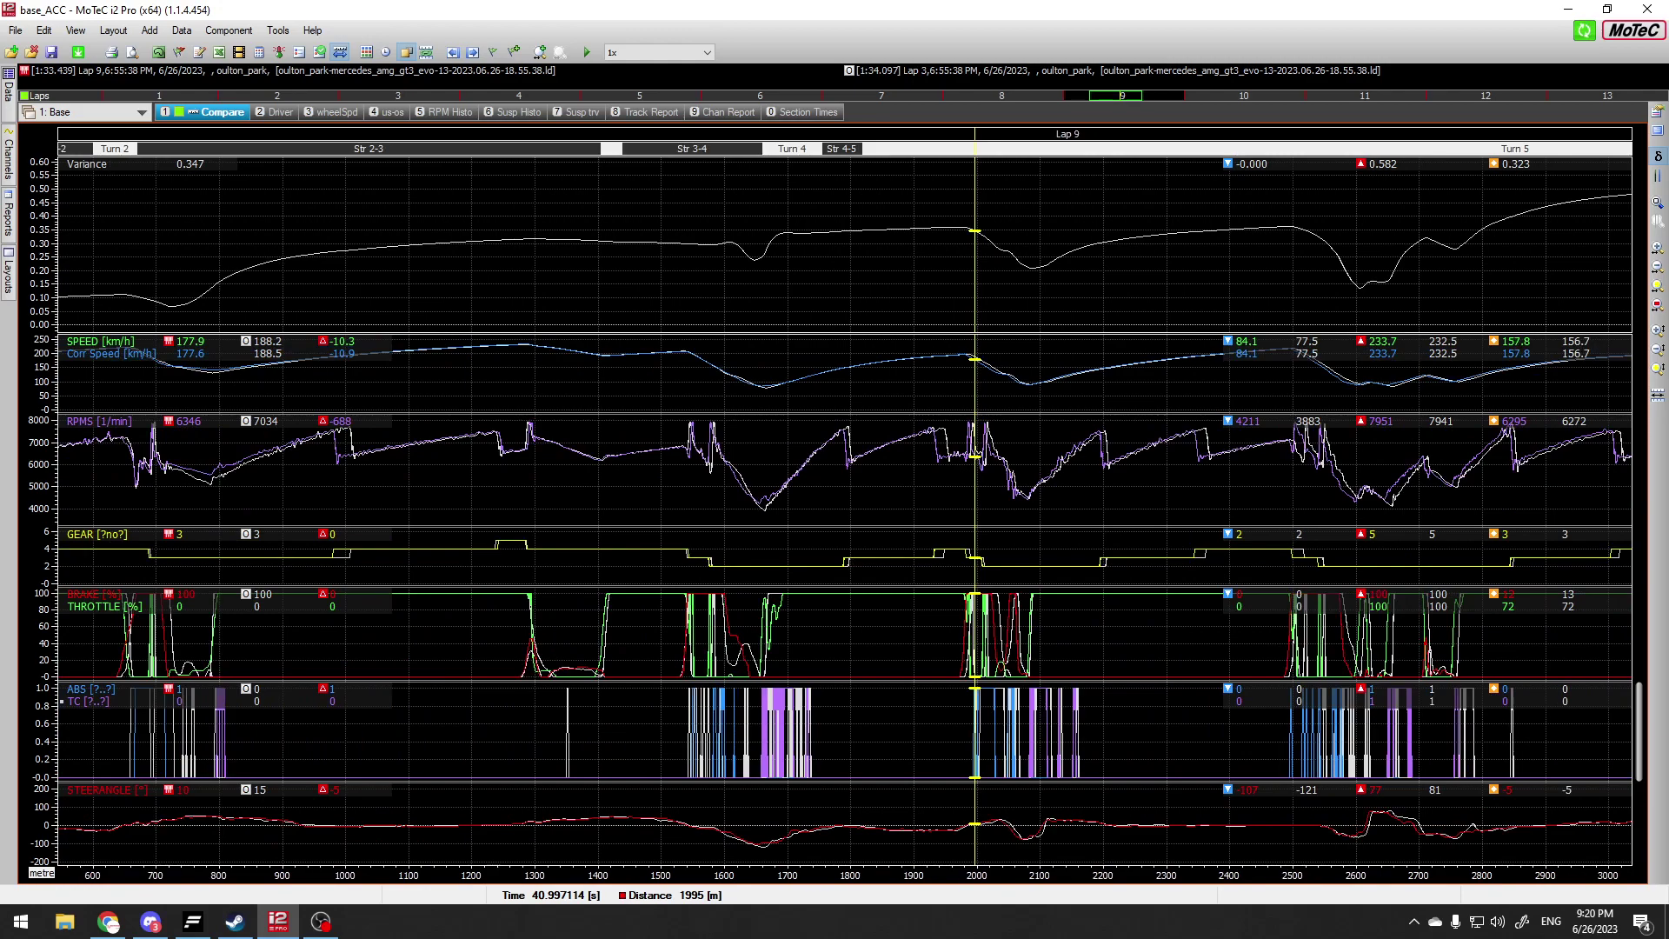
key("Up")
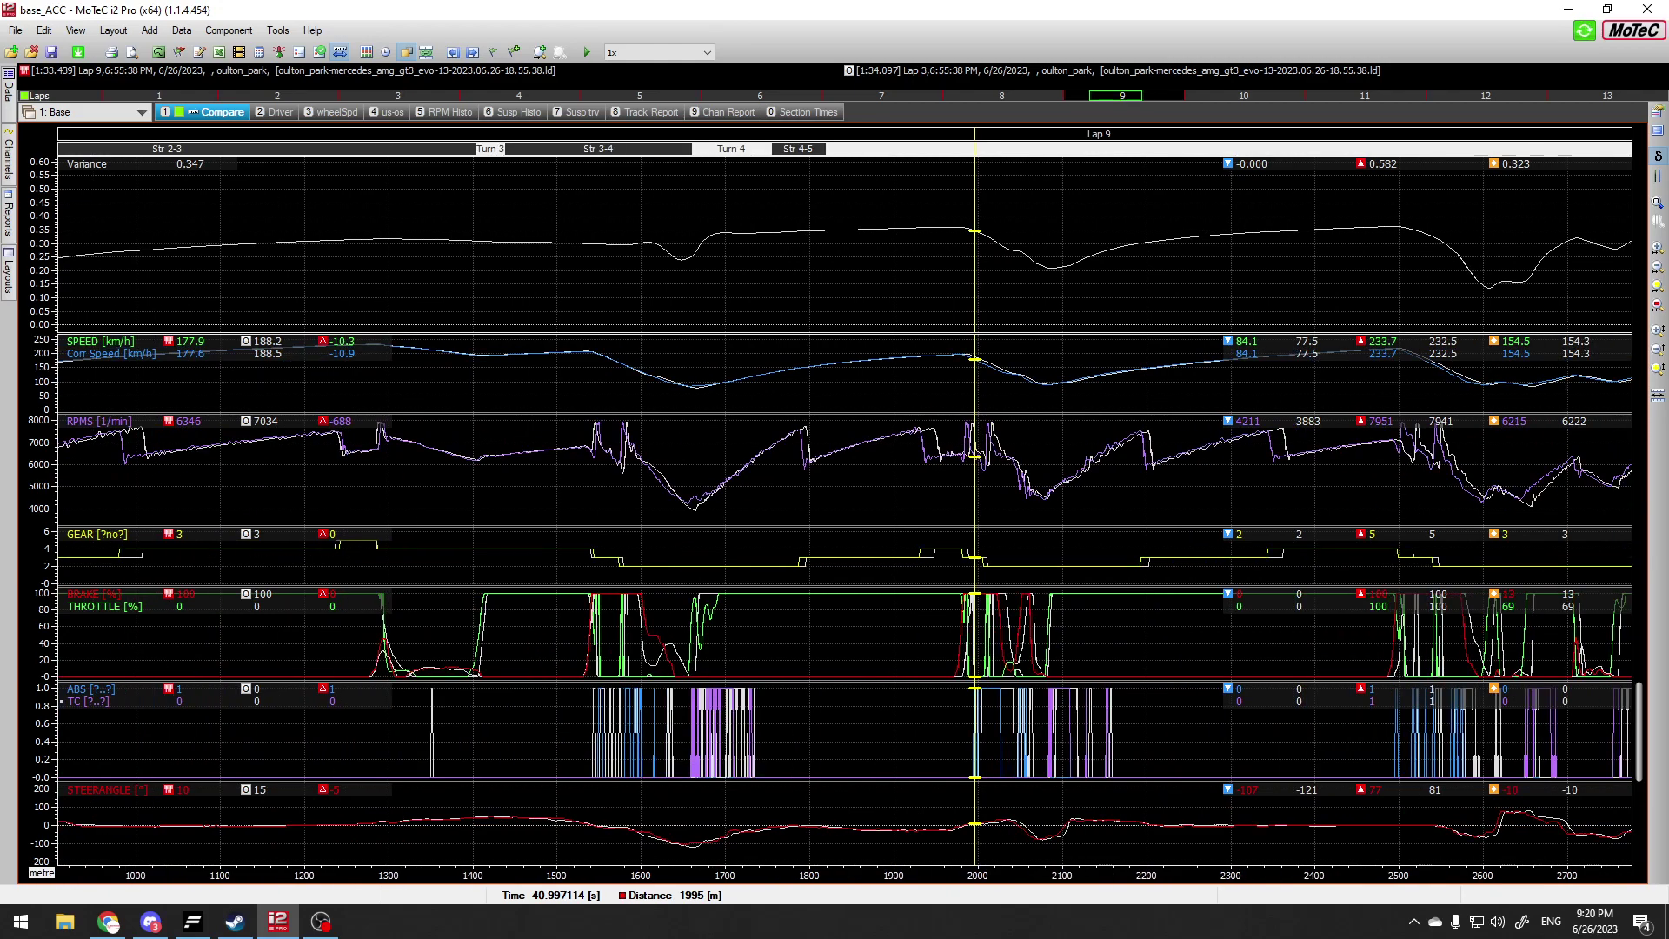
key("Up")
key("Up")
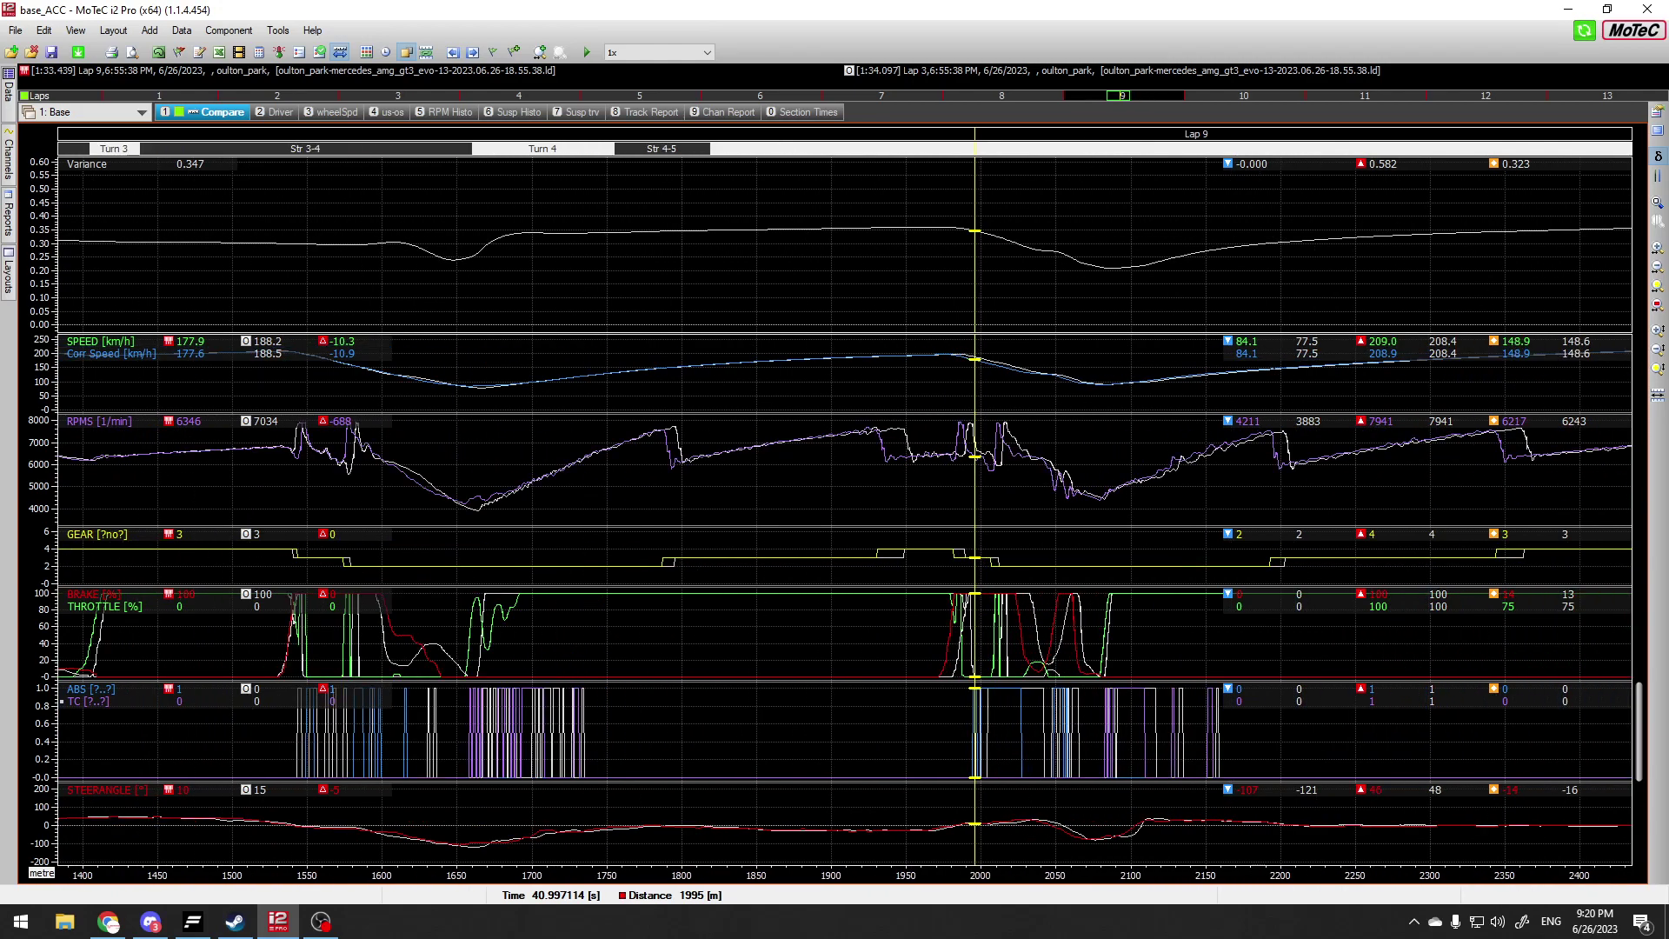
key("Up")
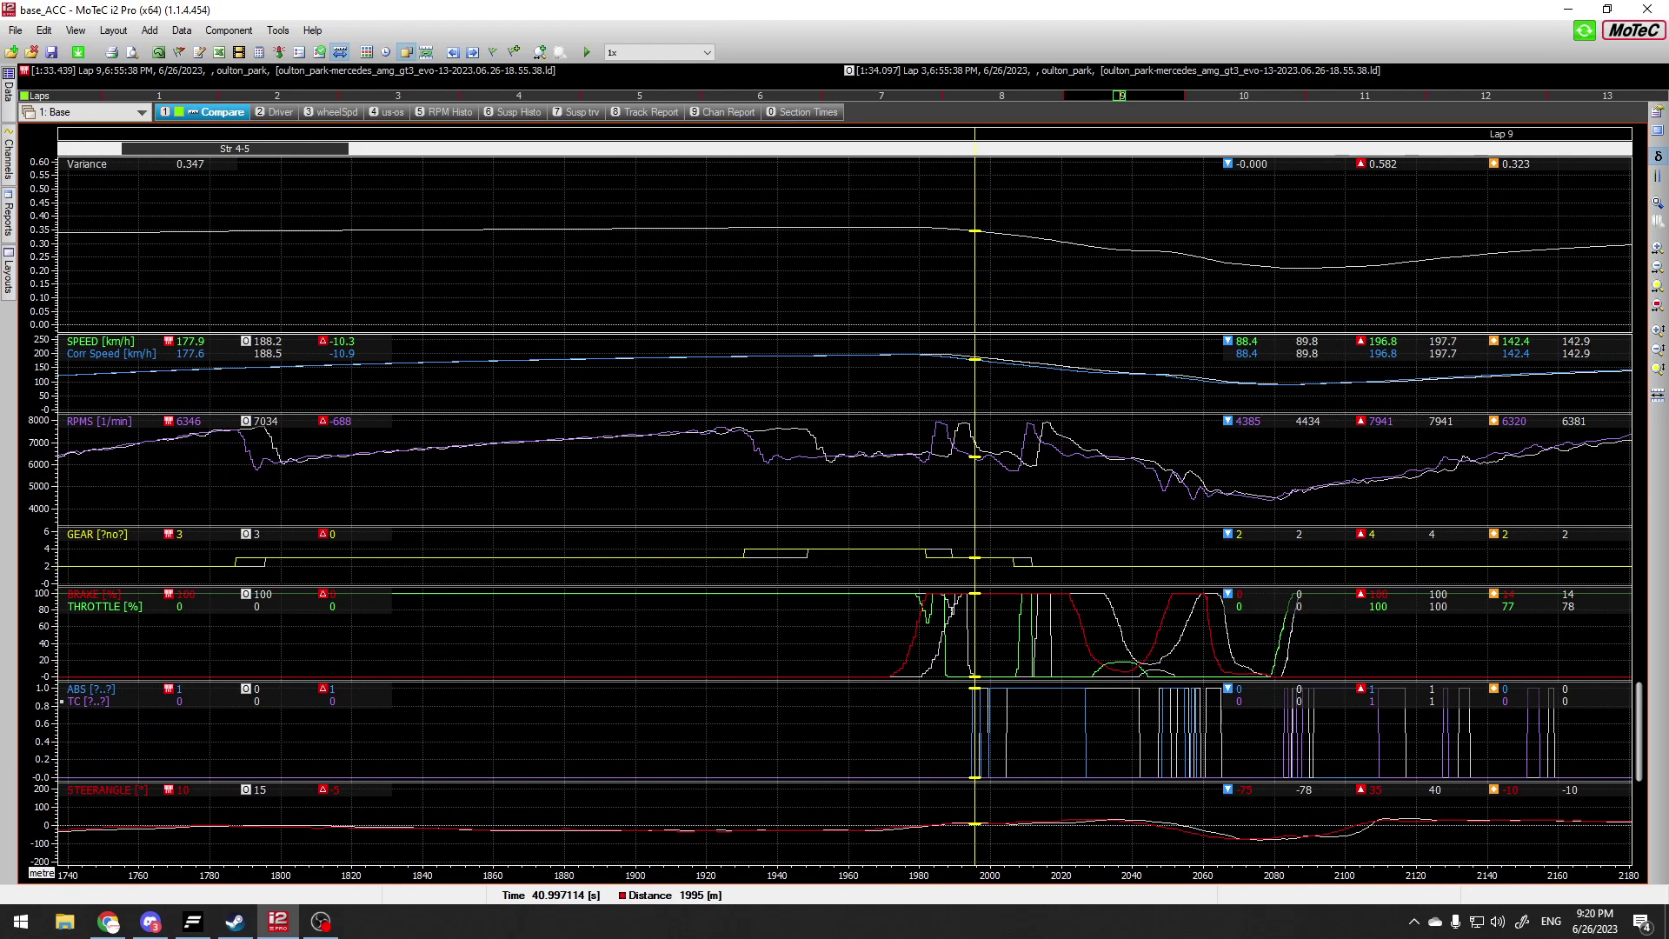
Step: Place the cursor at 1971 m, at the start of braking, and compare the traces before and after it
left_click_drag(974, 505, 888, 505)
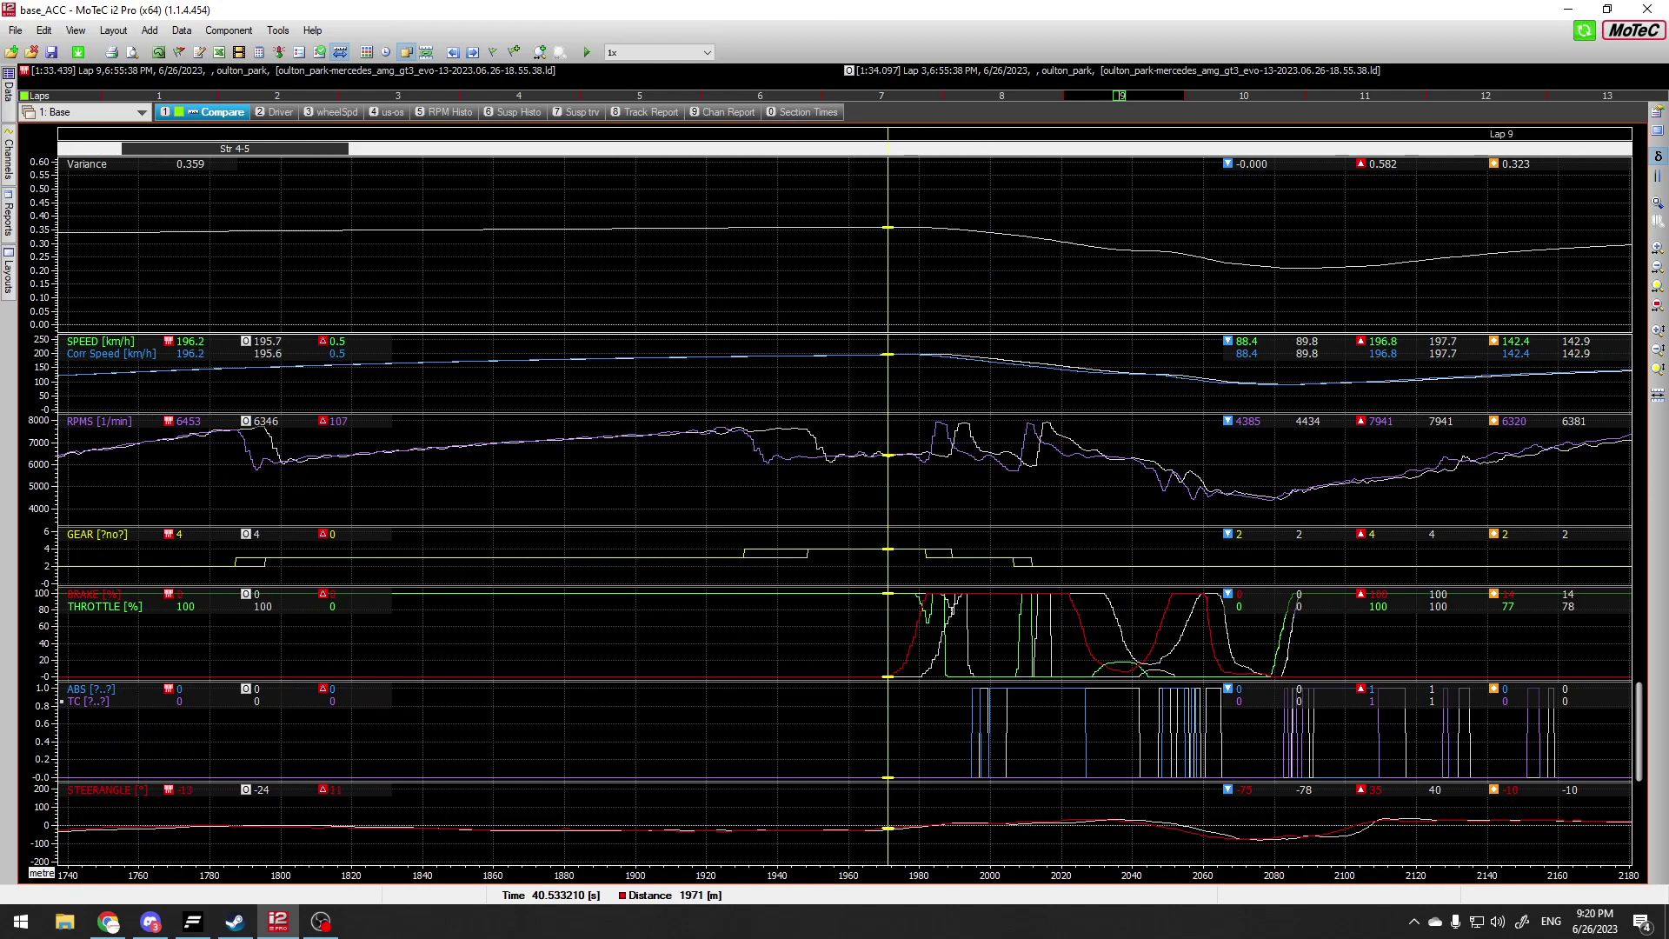
scroll(887, 504, "down", 3)
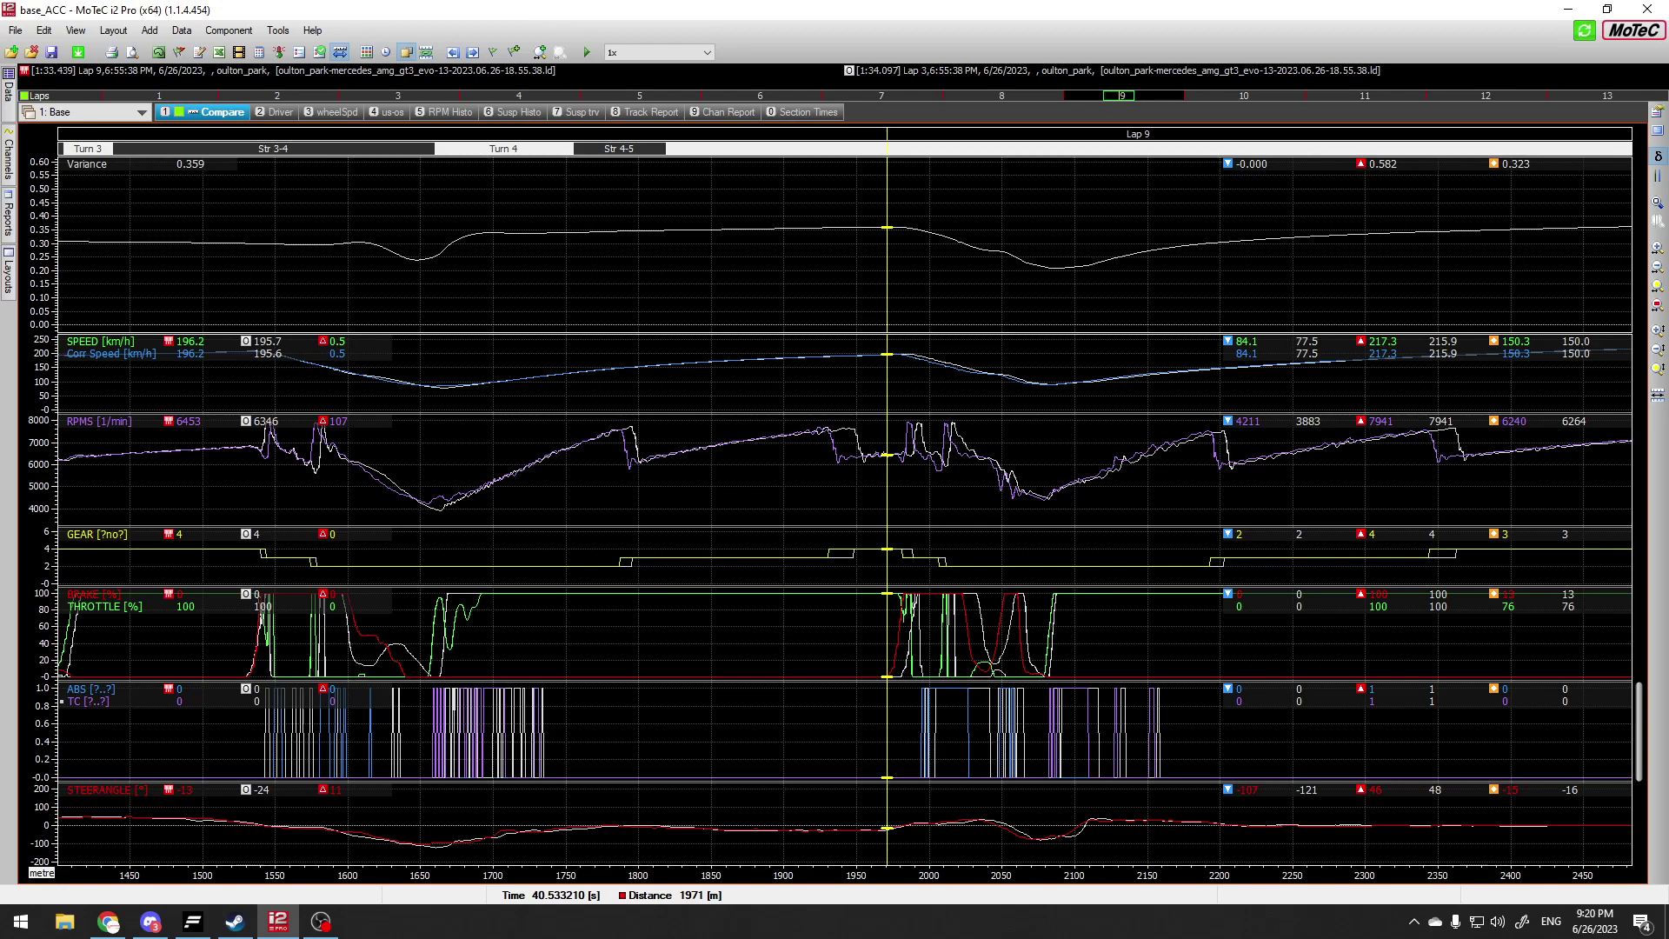
scroll(887, 504, "down", 2)
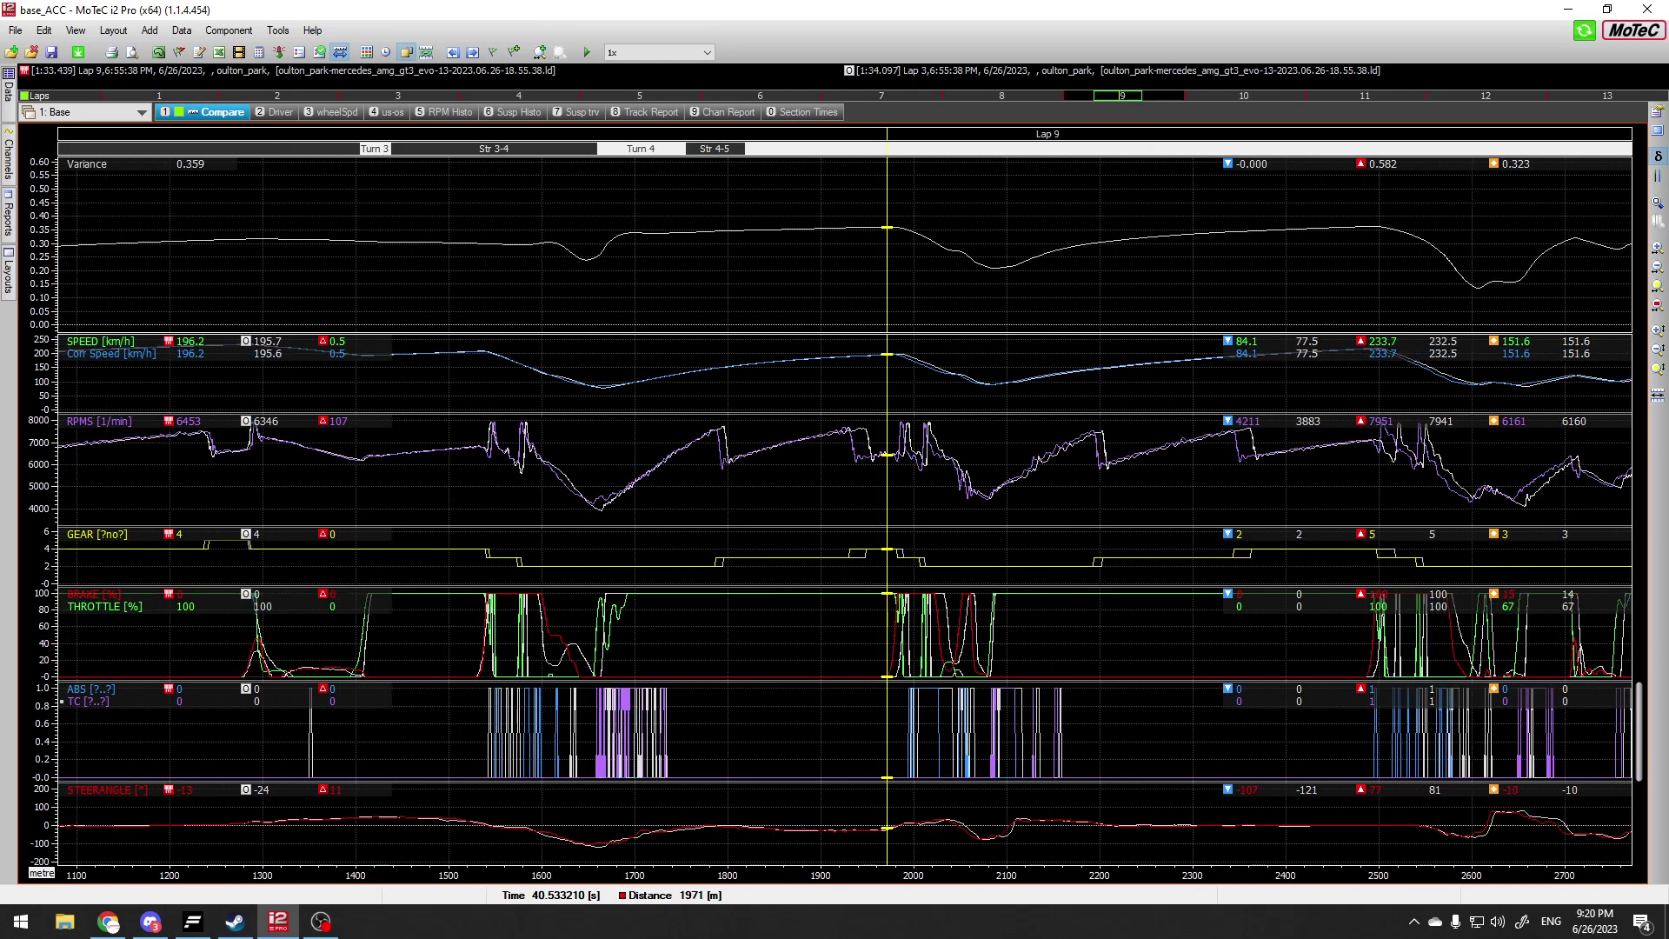
scroll(887, 504, "up", 3)
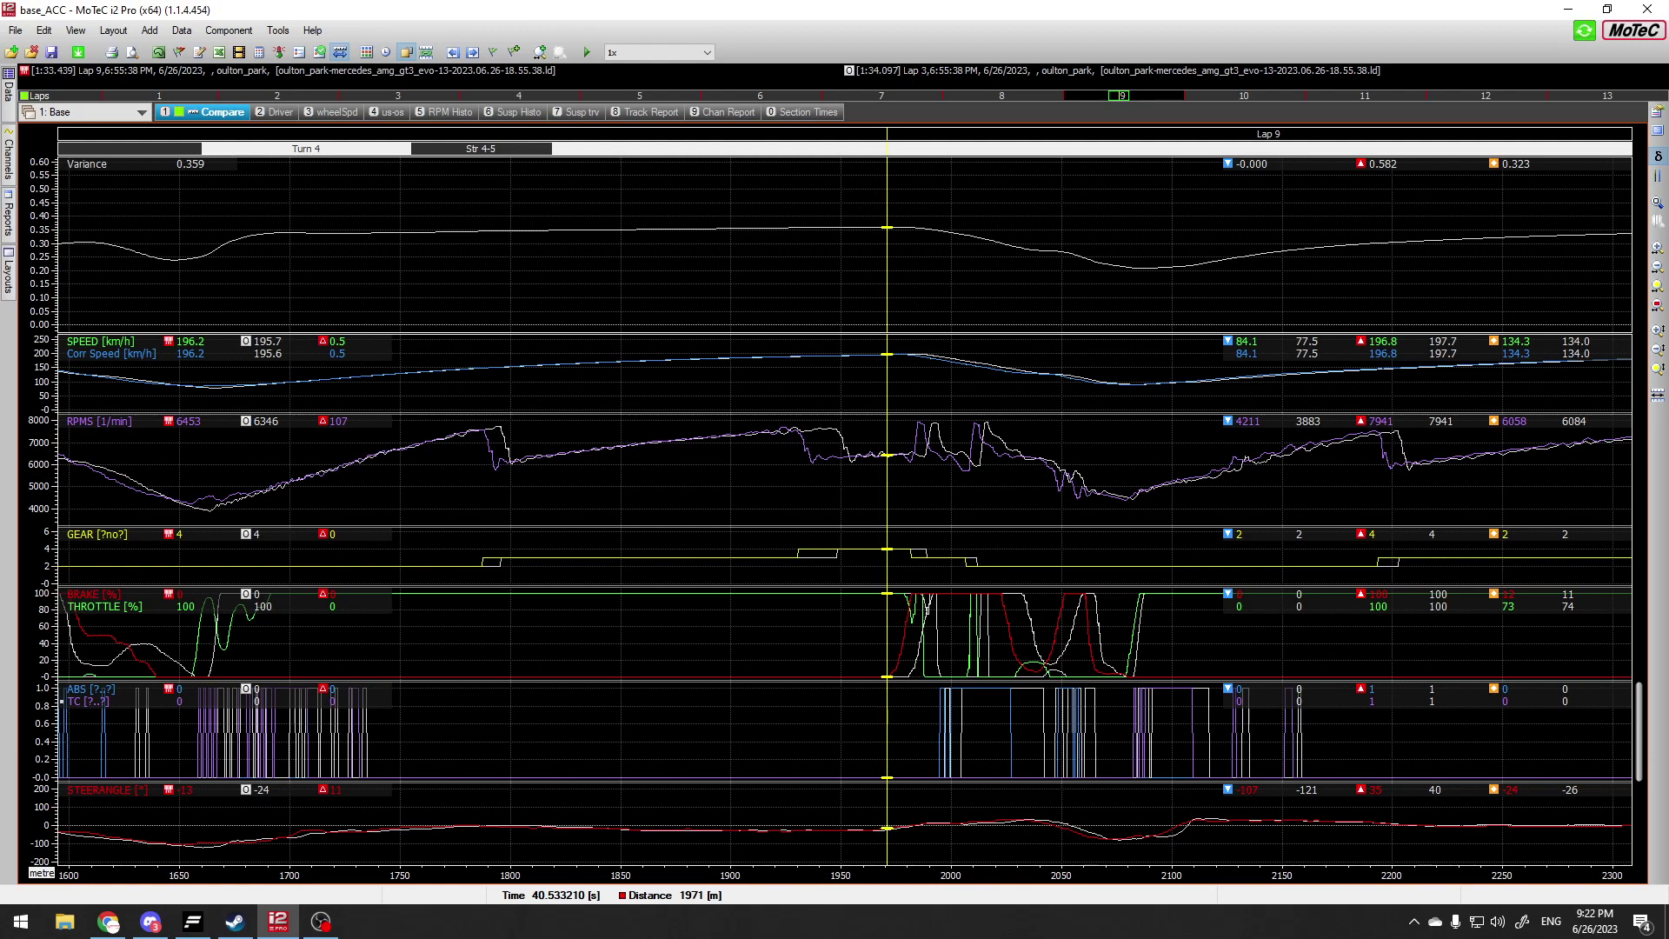
Step: Place the cursor at 1982 m and review the traces from about 1400 to 2500 m
left_click_drag(886, 374, 903, 374)
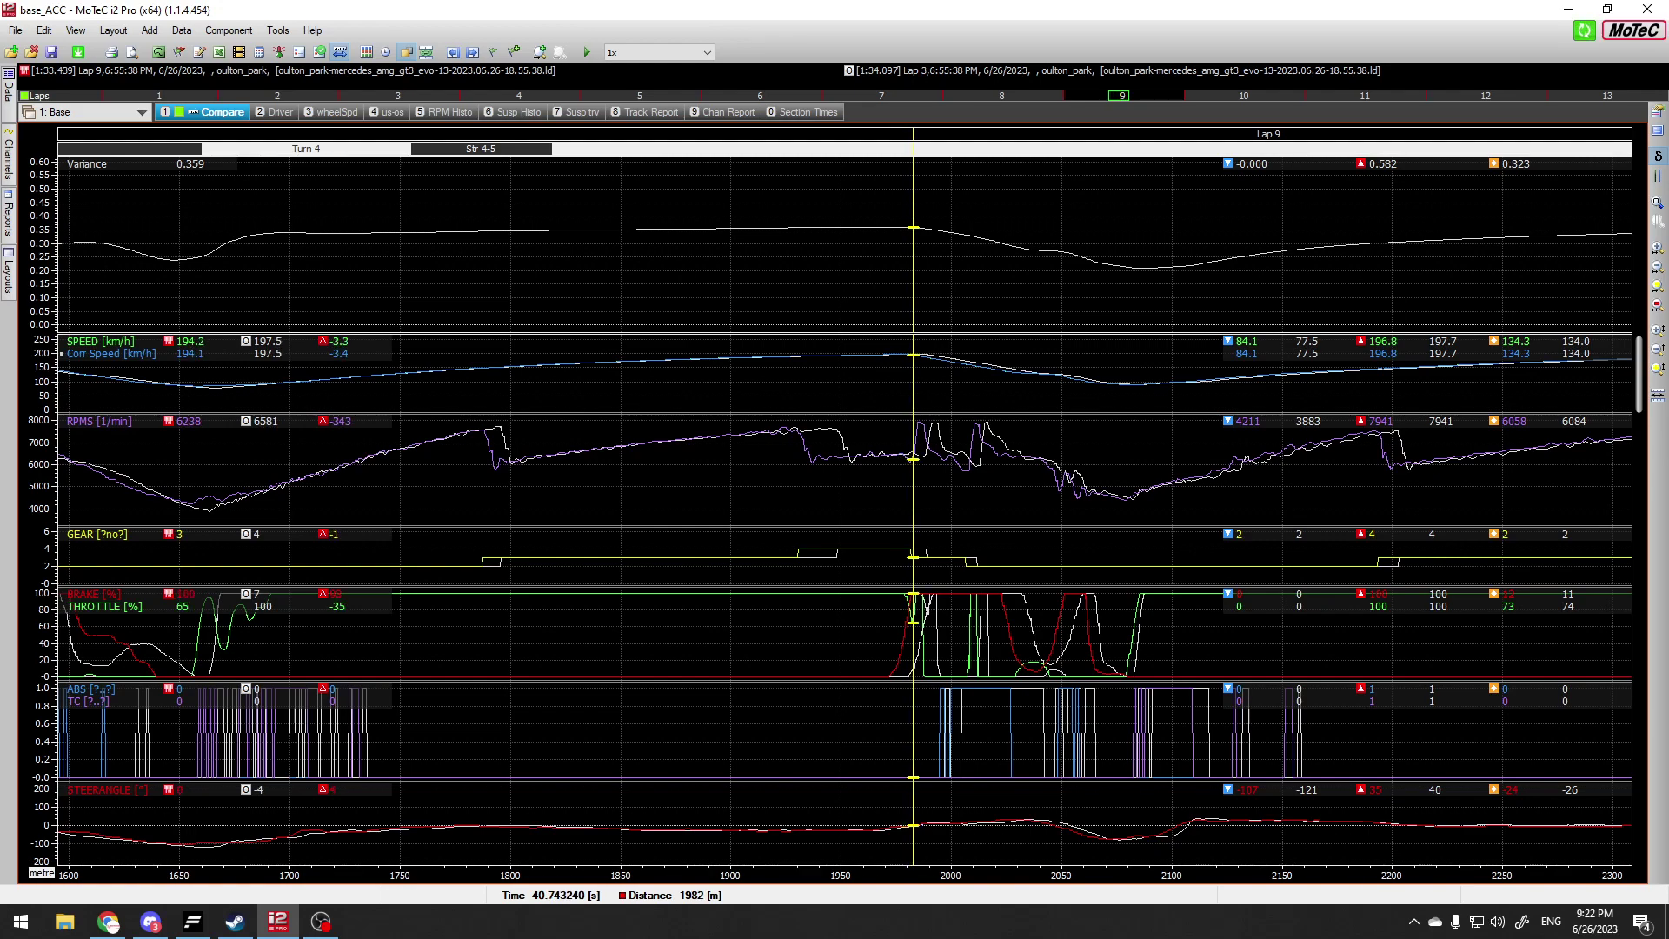
key("Down")
key("Down")
key("Down")
key("Down")
key("Down")
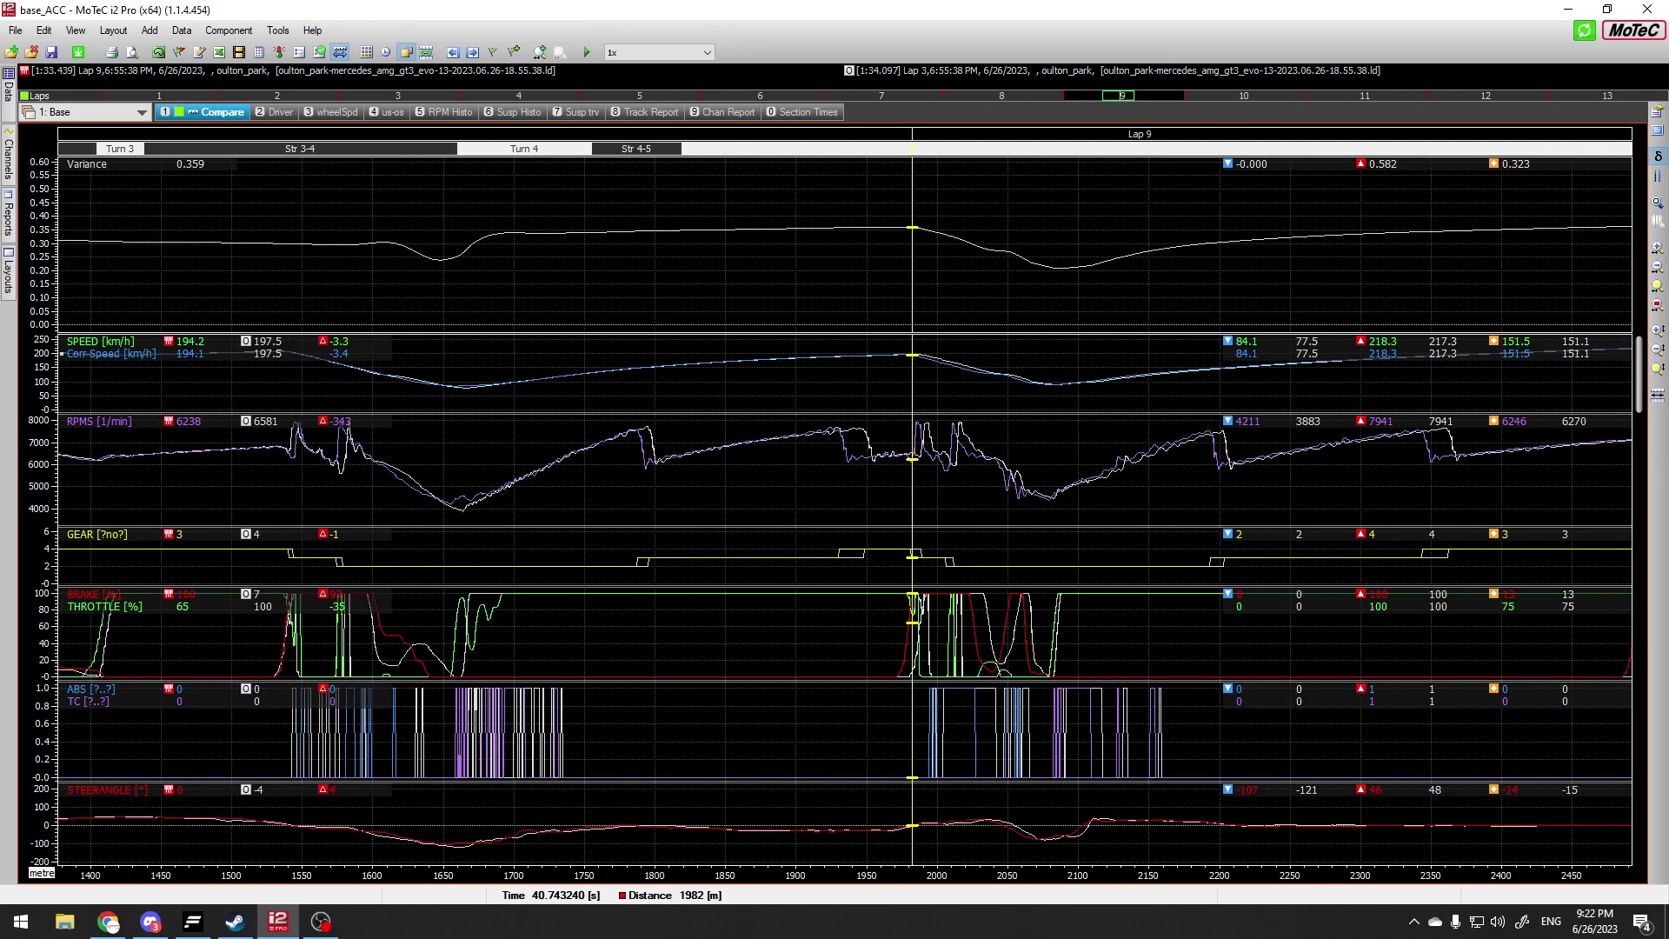
Step: Place the cursor at 1987 m and compare the Lap 9 and Lap 3 traces over most of the lap and closer in
key("Down")
key("Down")
key("Down")
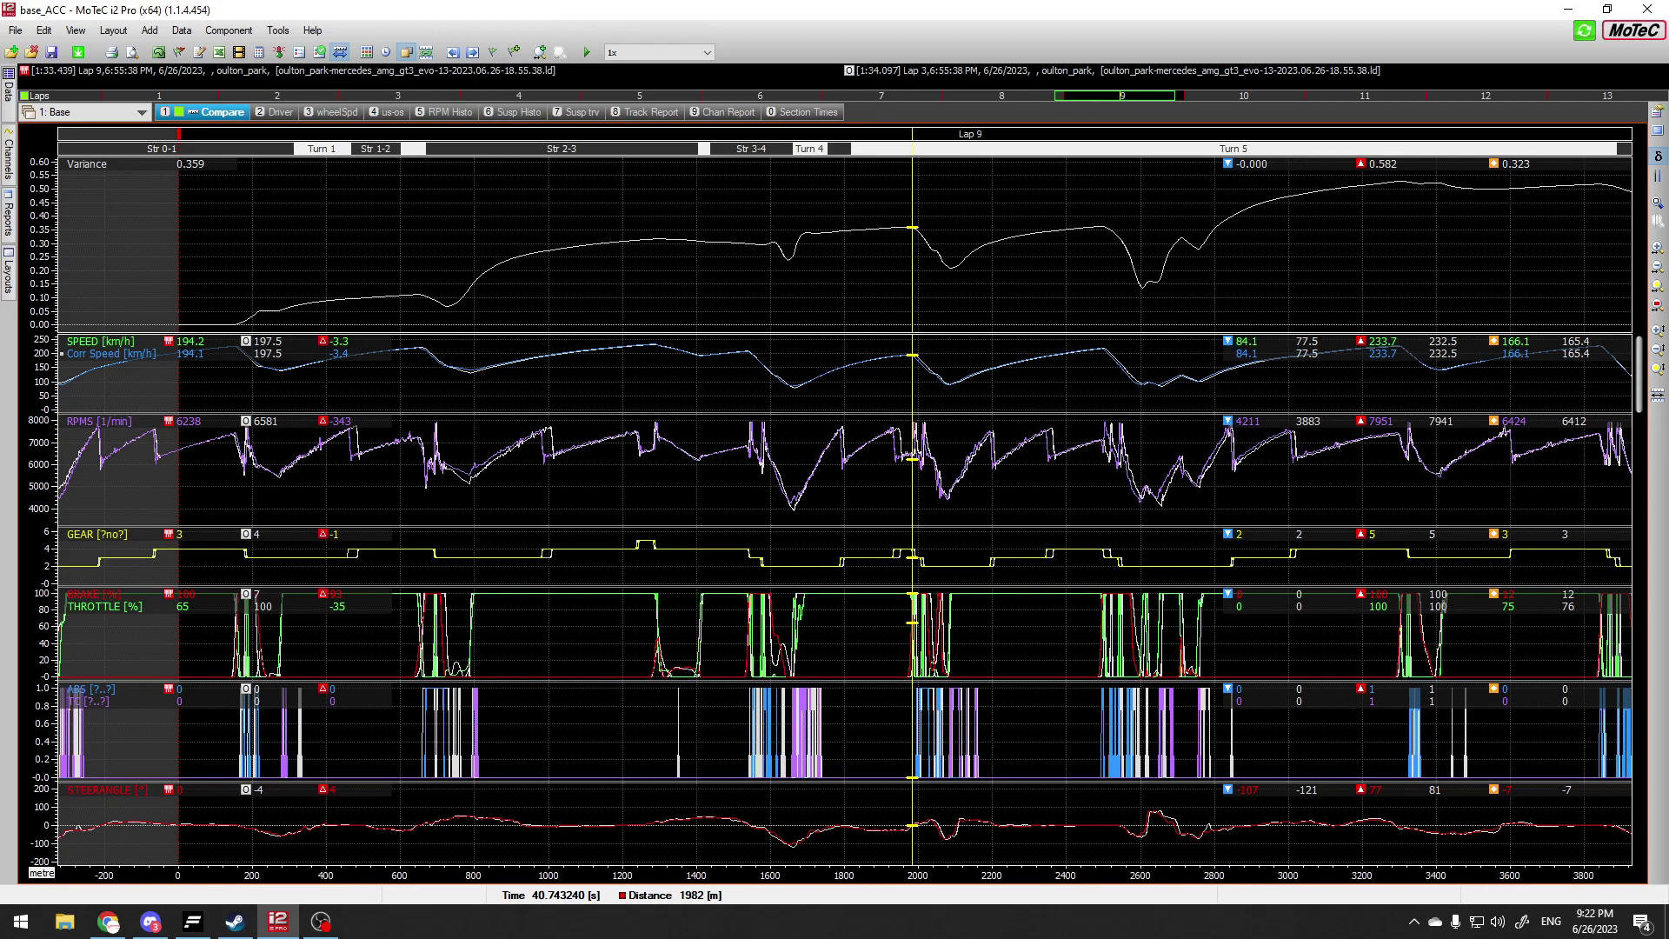
mouse_move(911, 504)
left_mouse_down()
mouse_move(837, 504)
mouse_move(913, 504)
left_mouse_up()
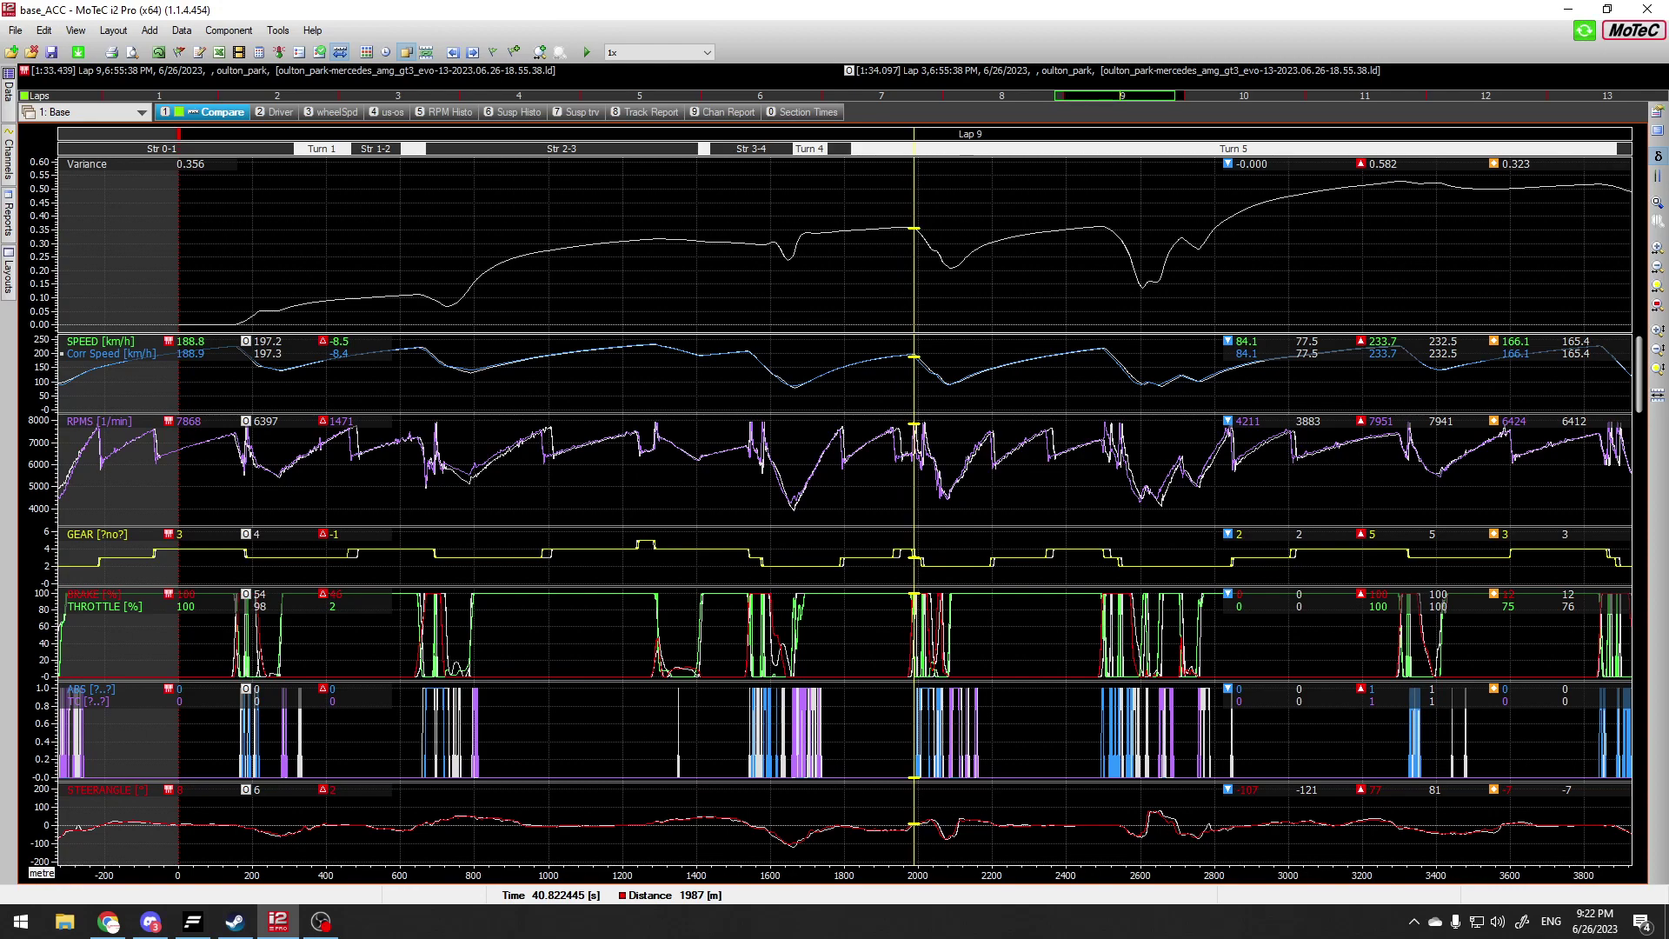
key("Up")
key("Up")
key("Up")
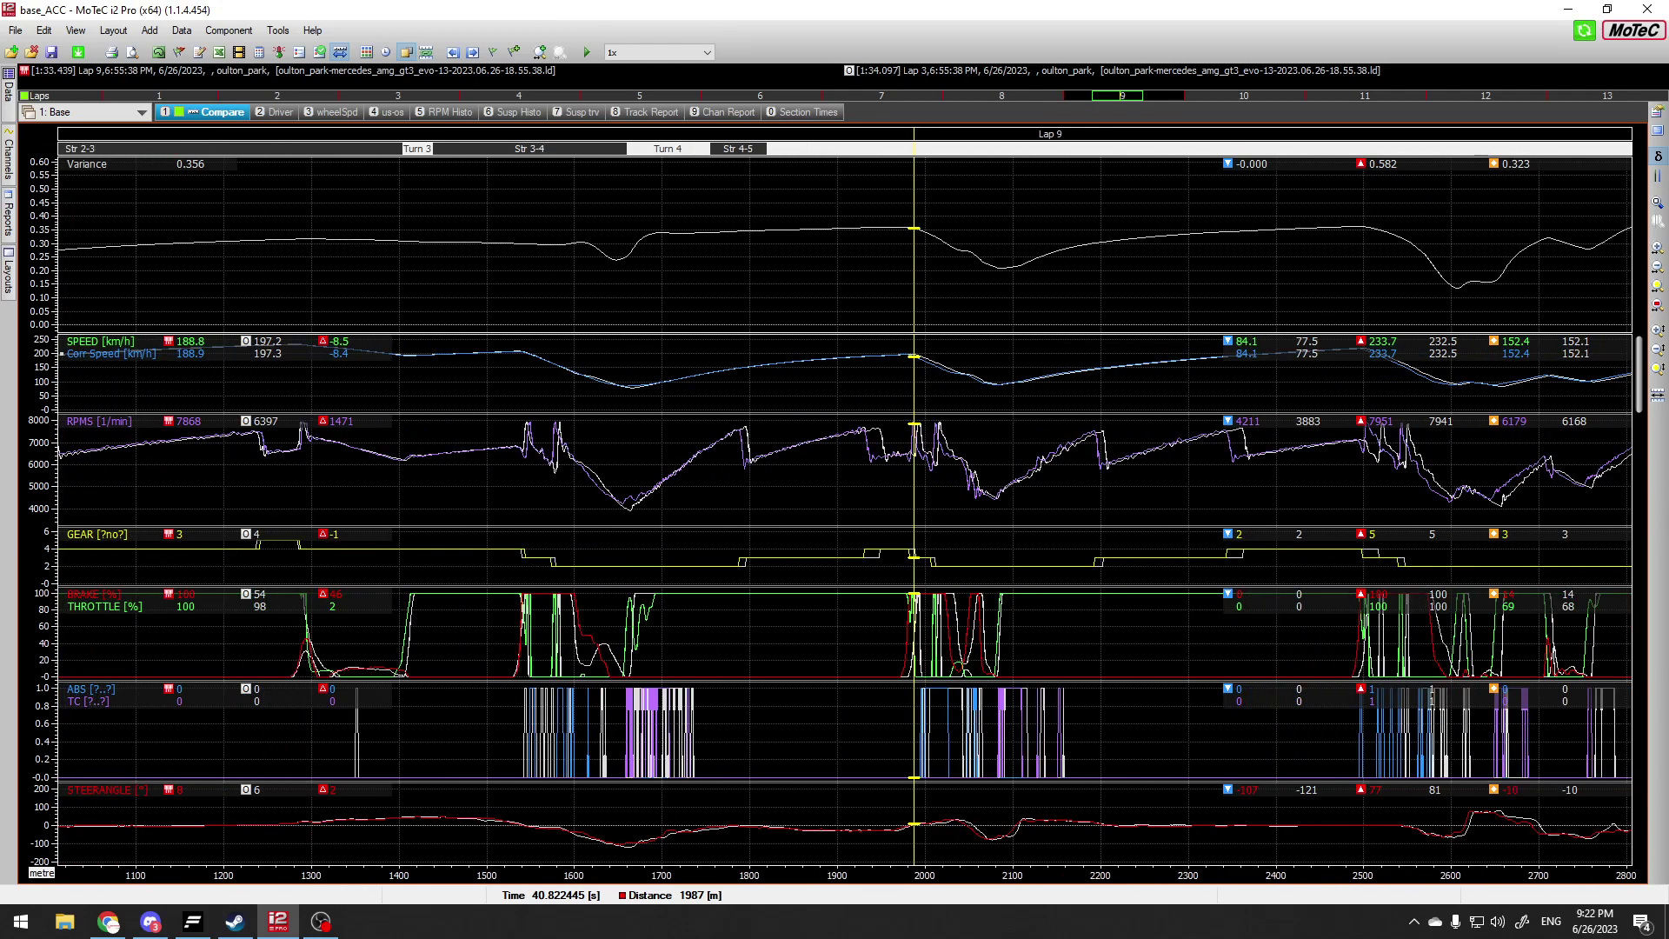
Step: Advance the cursor to 2002 m and examine the brake, throttle and gear traces around that point
key("Up")
key("Up")
key("Right")
key("Right")
key("Right")
key("Right")
key("Right")
key("Up")
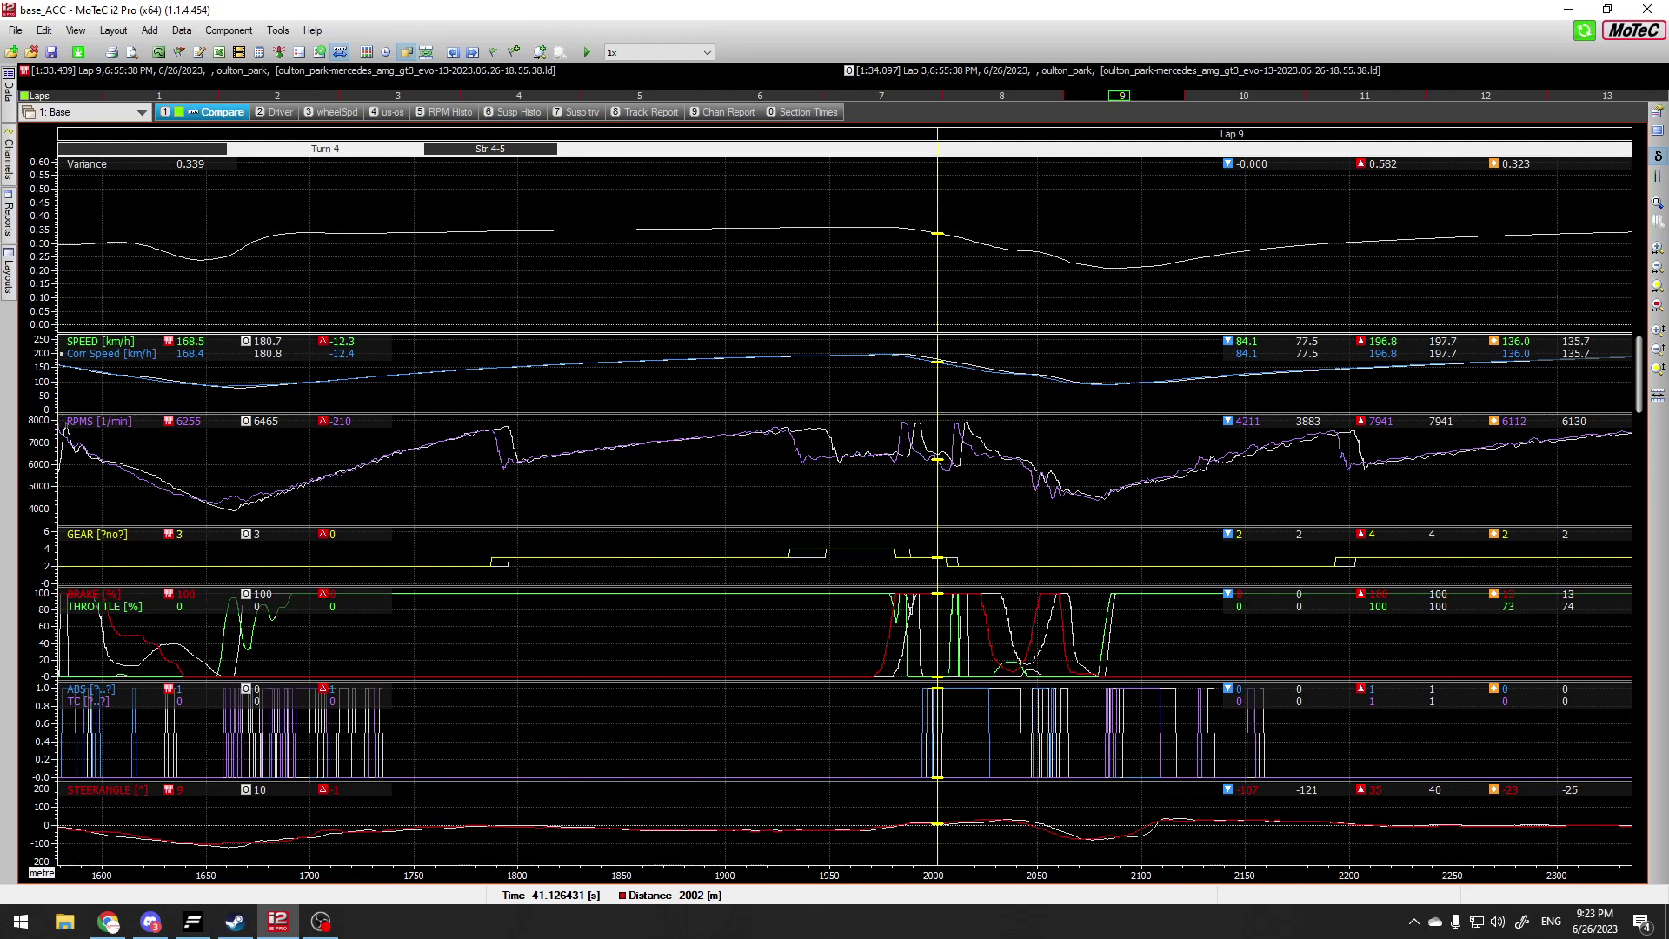
key("Down")
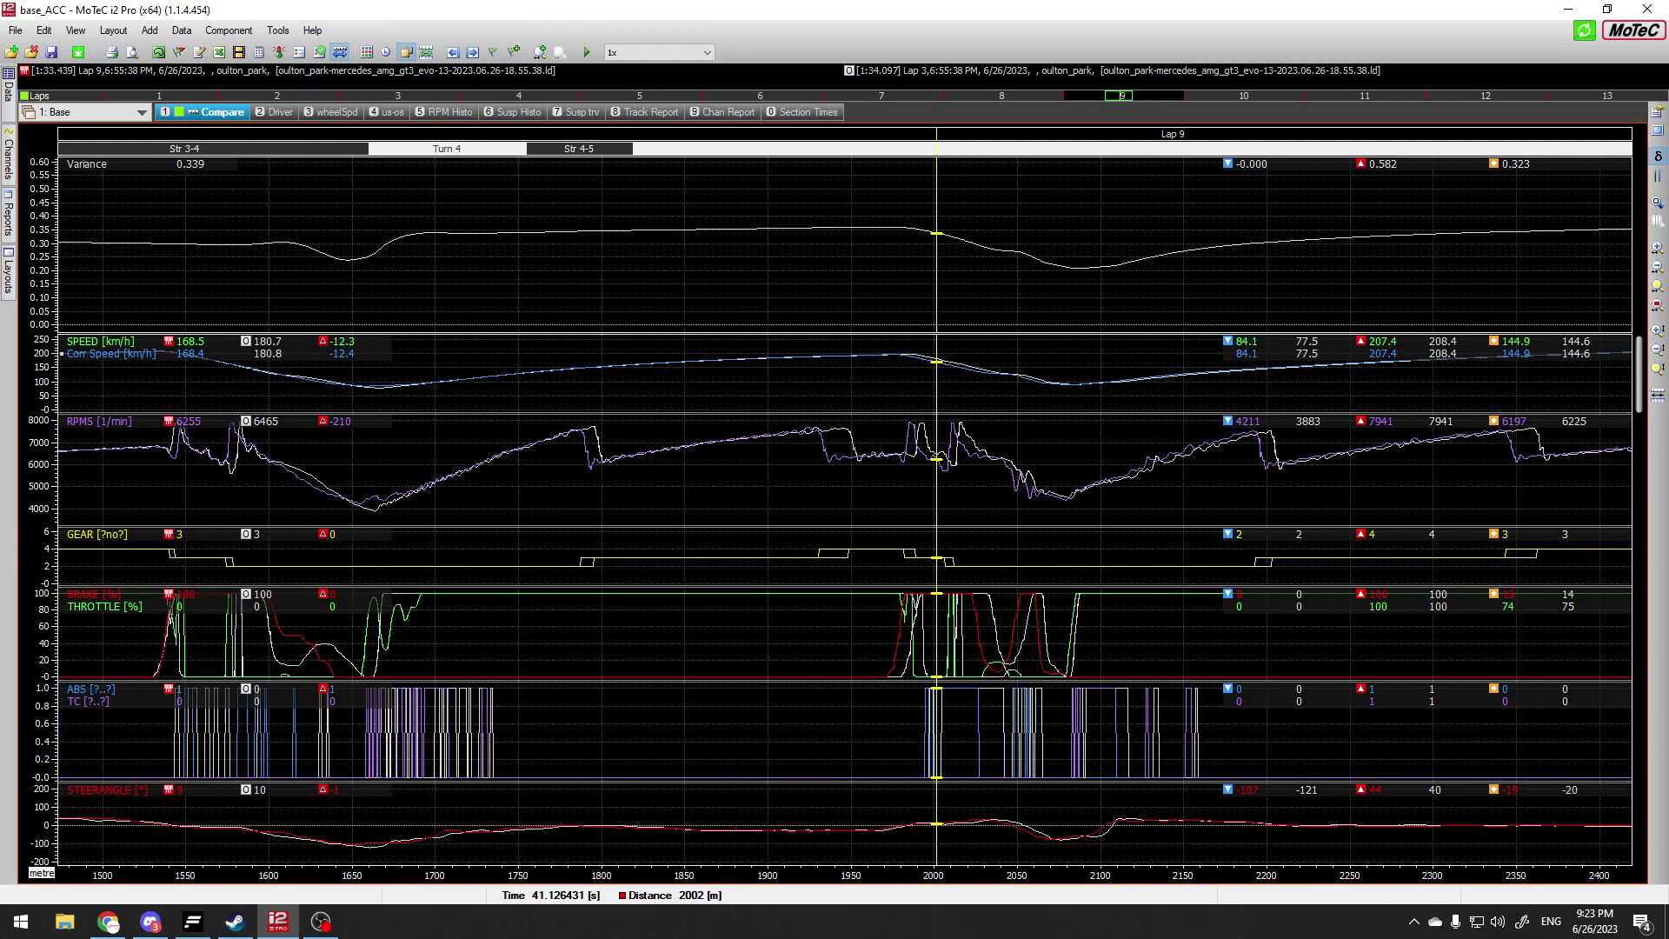
key("Down")
key("Up")
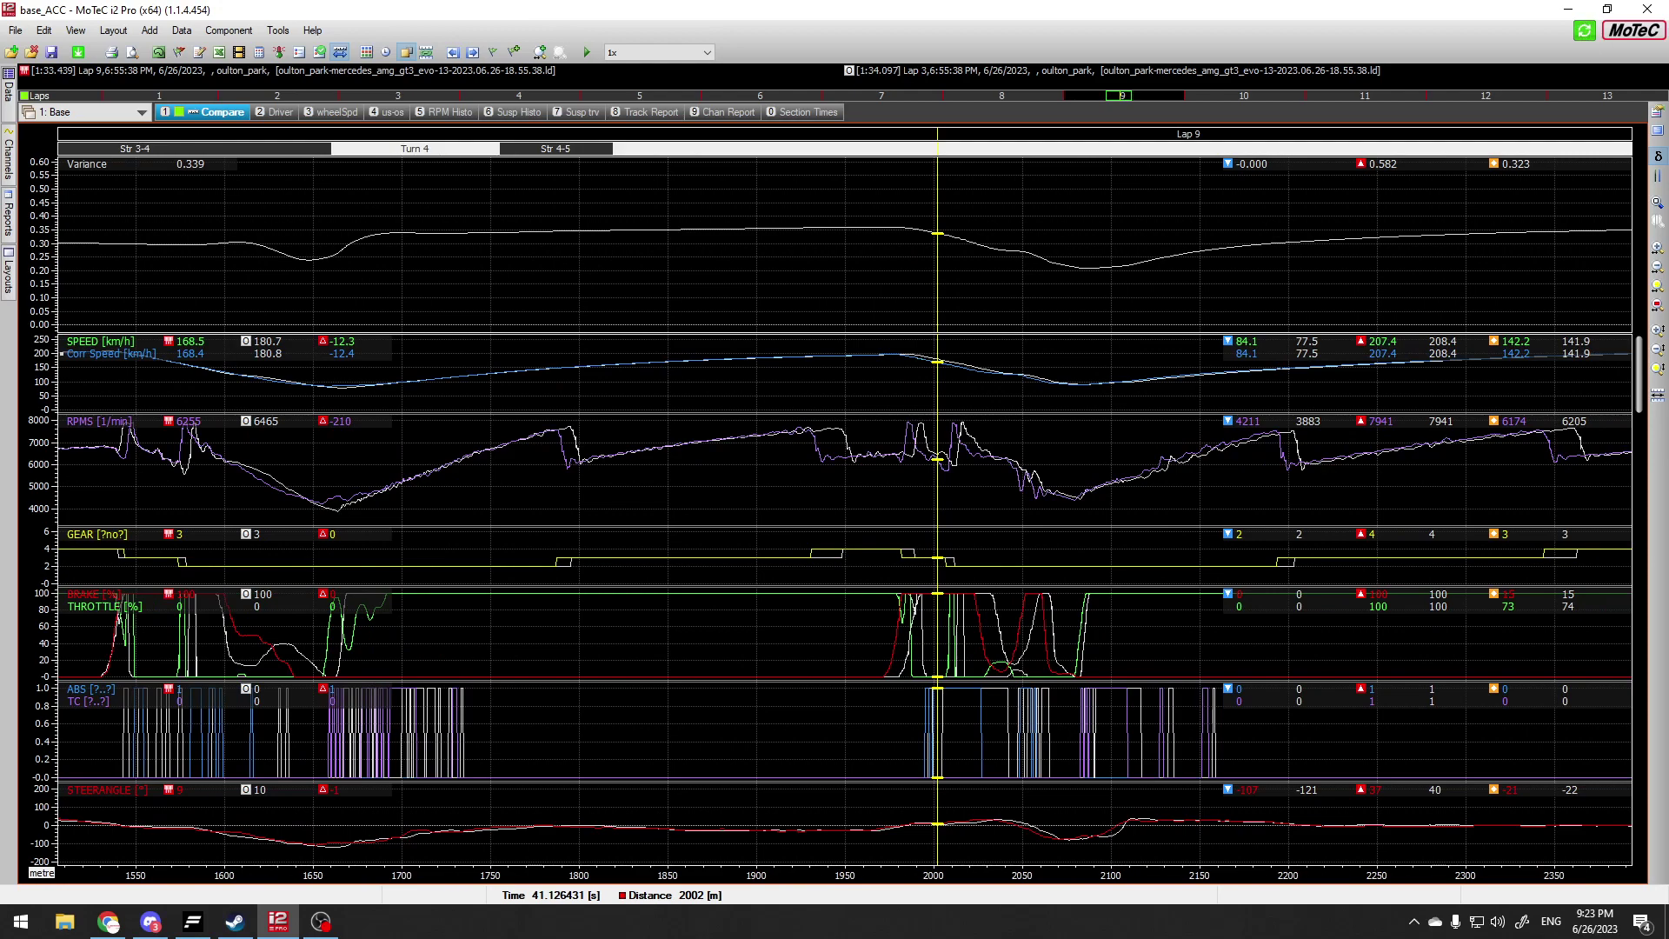
Step: Move the cursor back and forth between 1970 m and 2024 m to compare speed, brake and variance through the braking zone
key("Left")
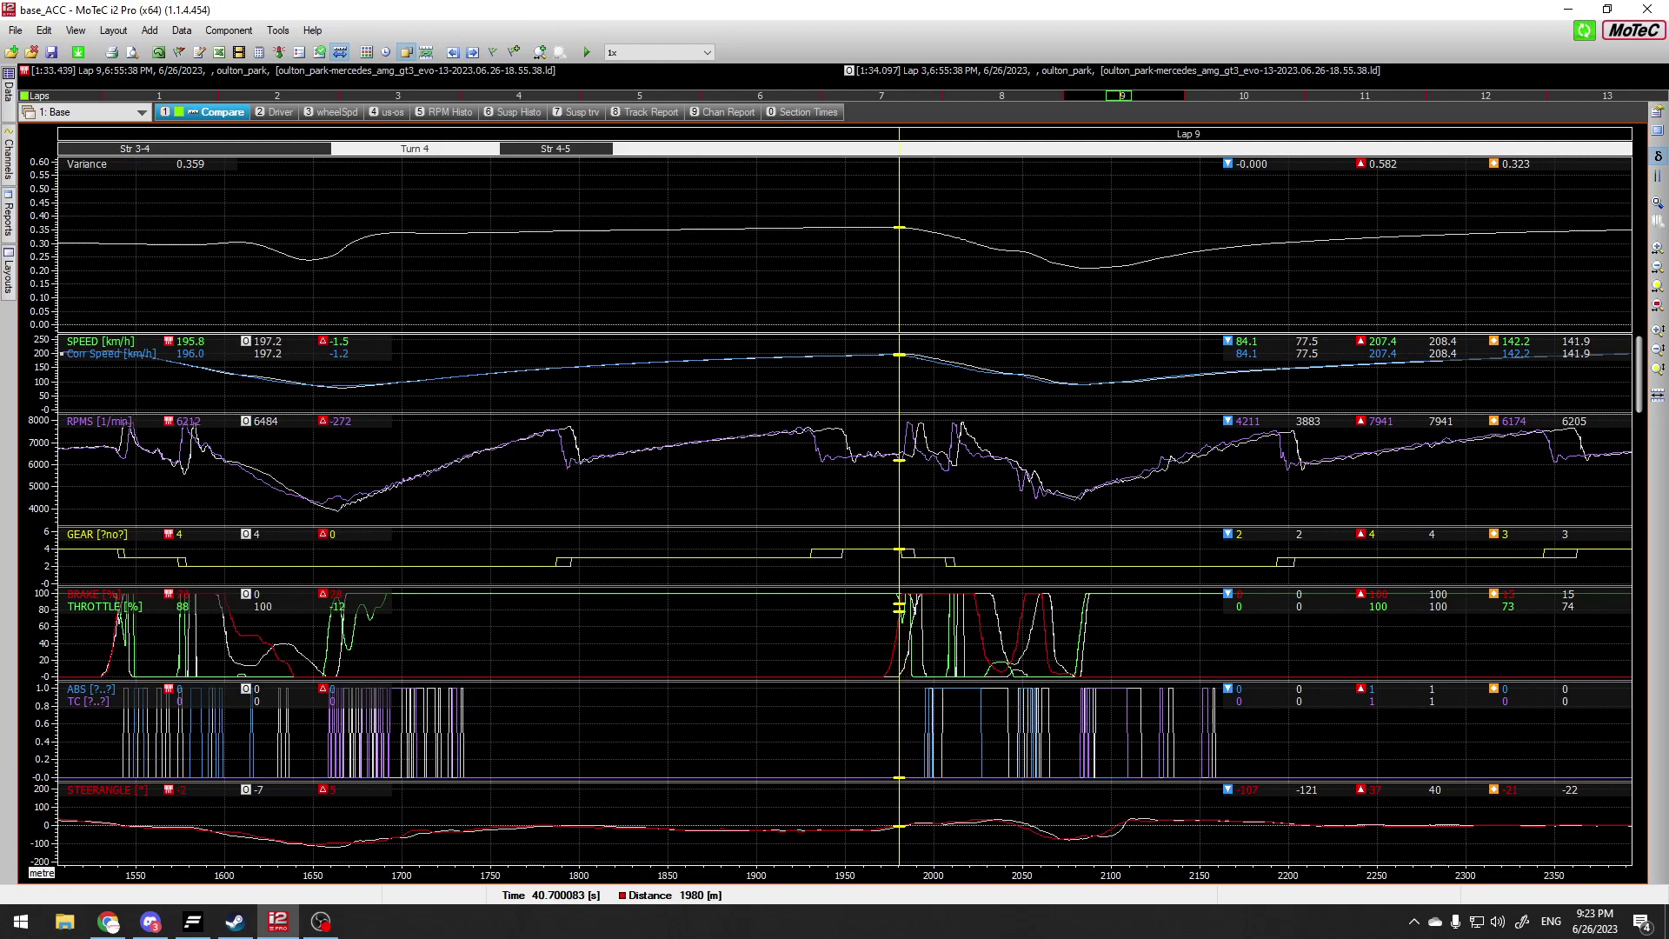
key("Up")
key("Up")
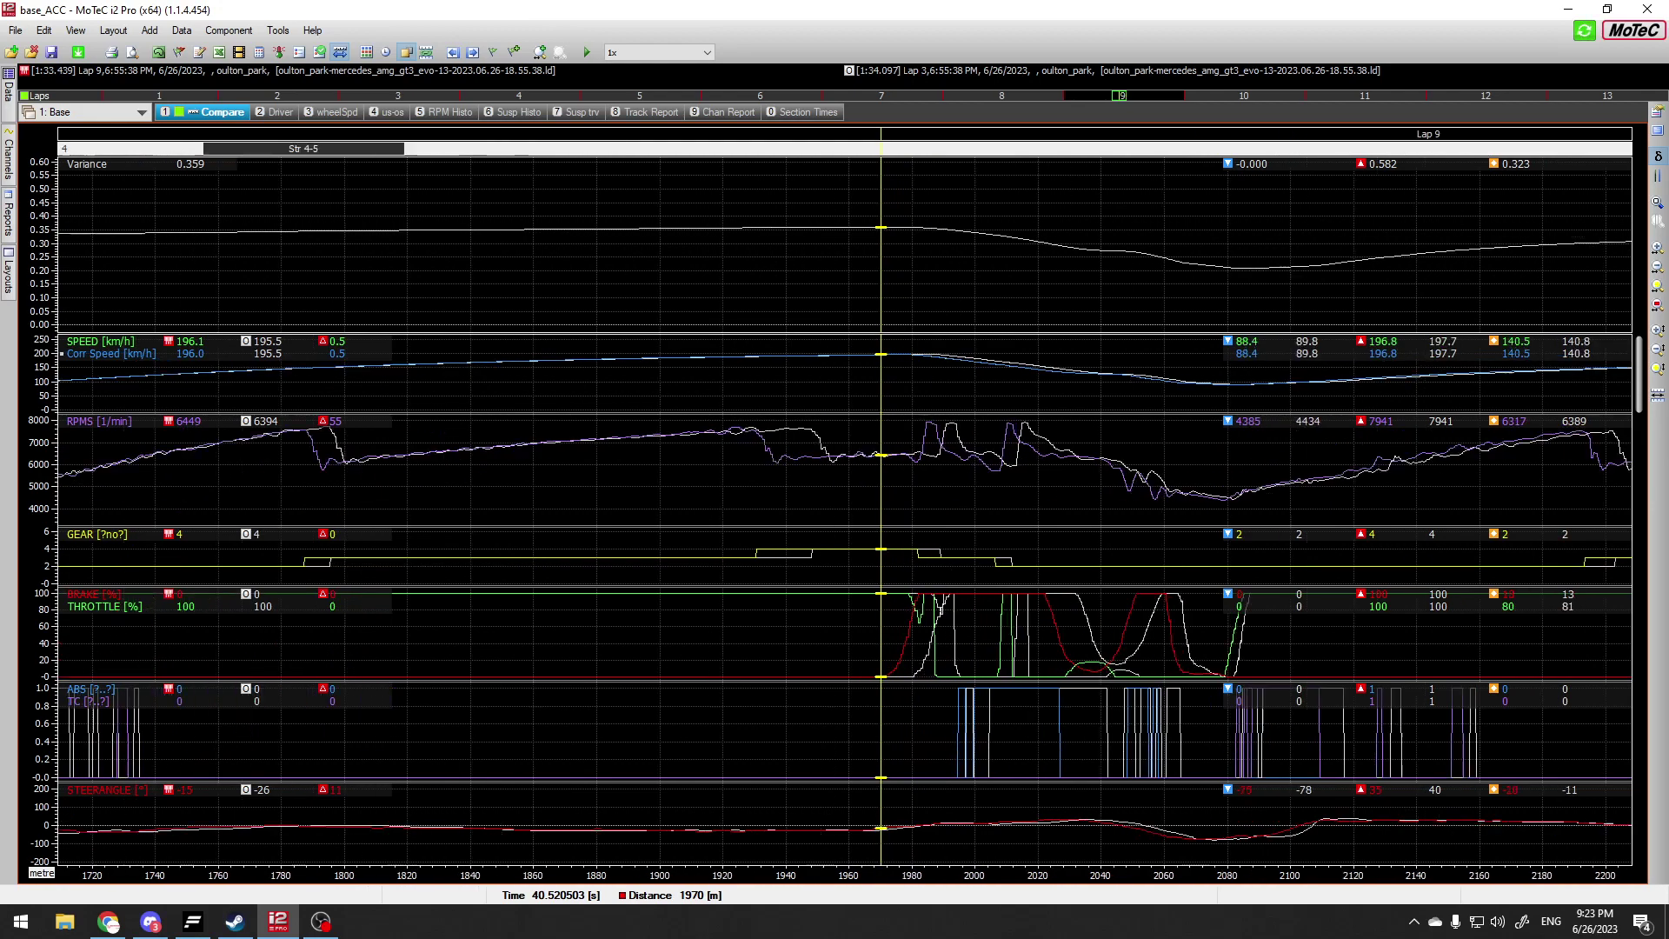
key("Right")
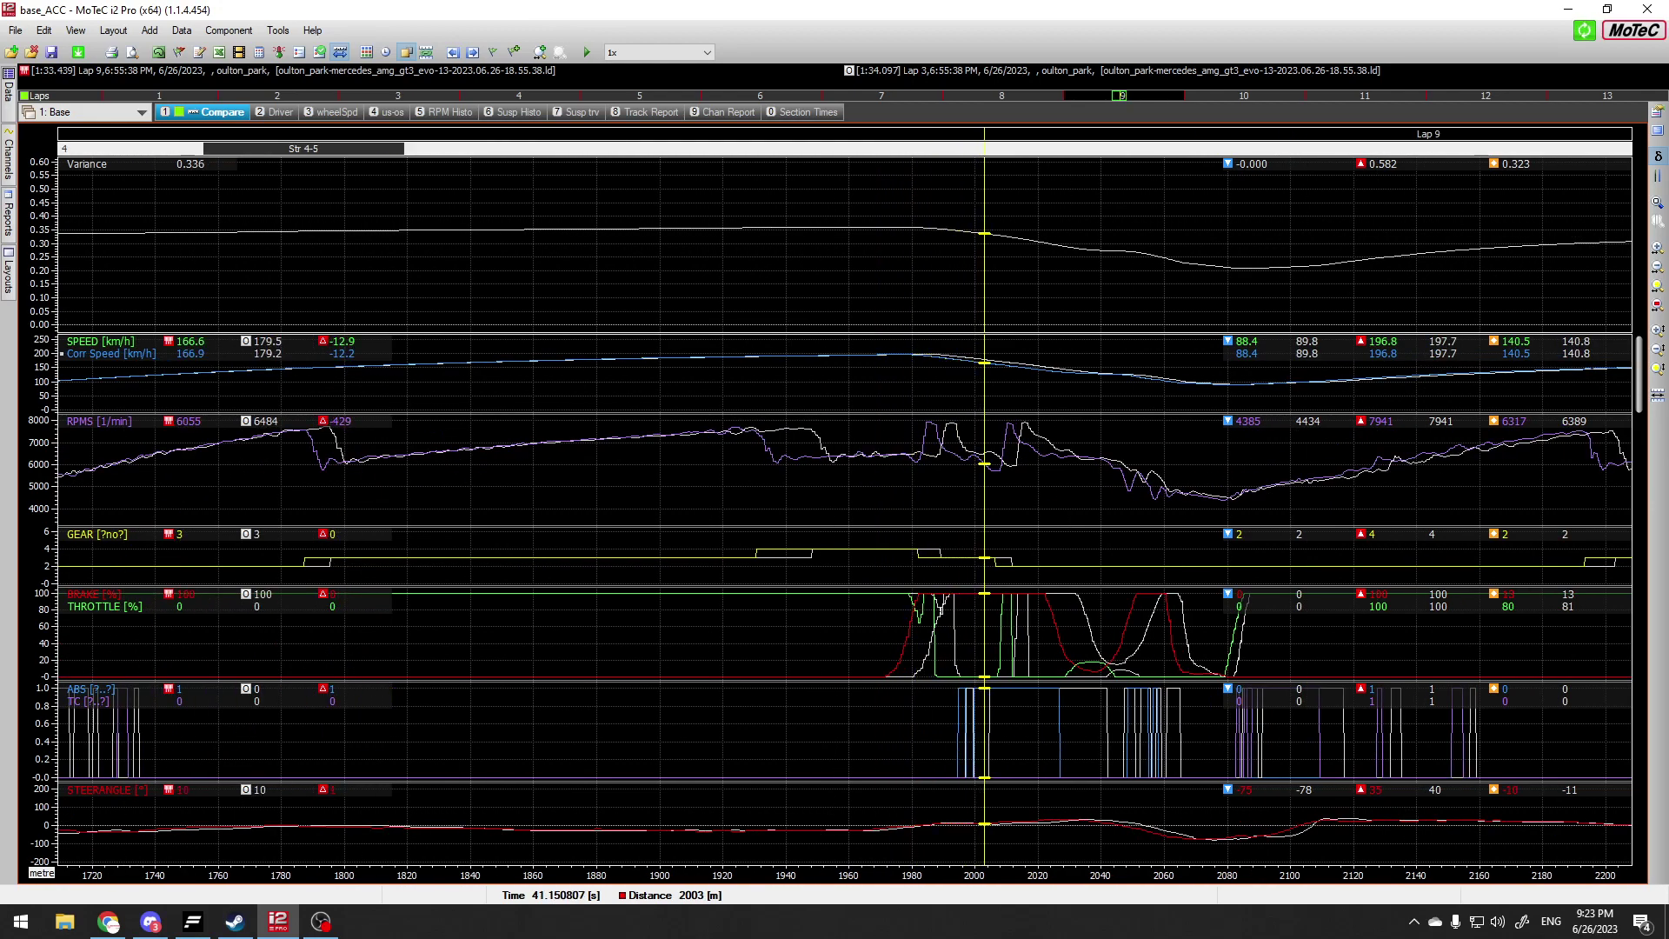
key("Left")
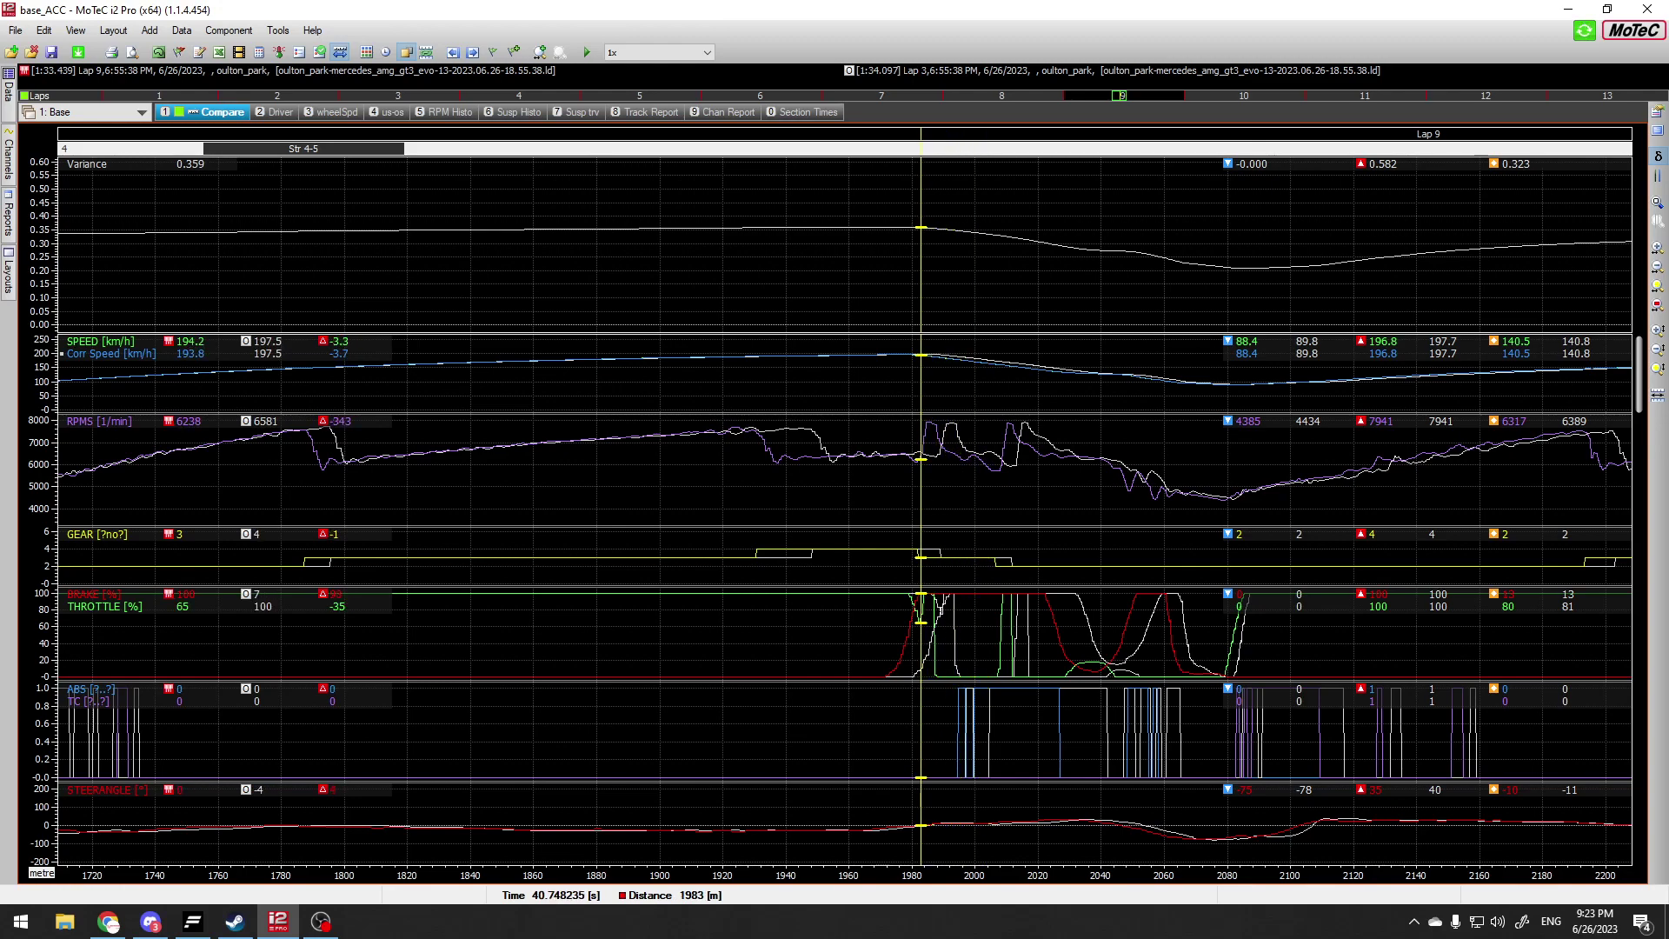
key("Right")
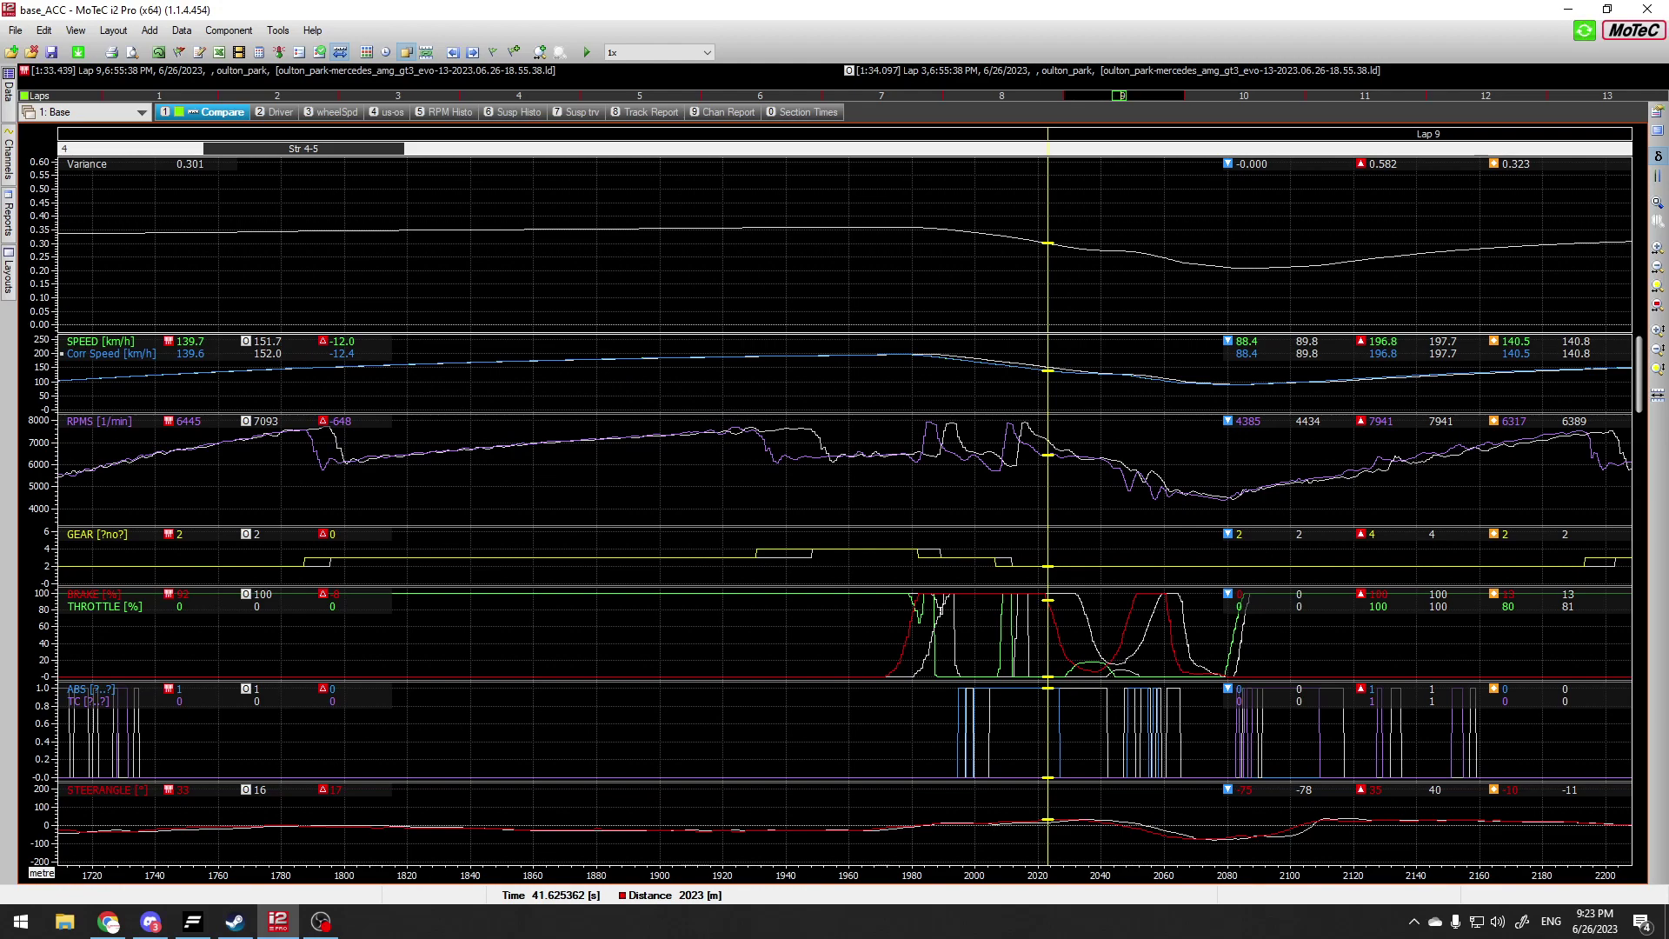
key("Left")
key("Right")
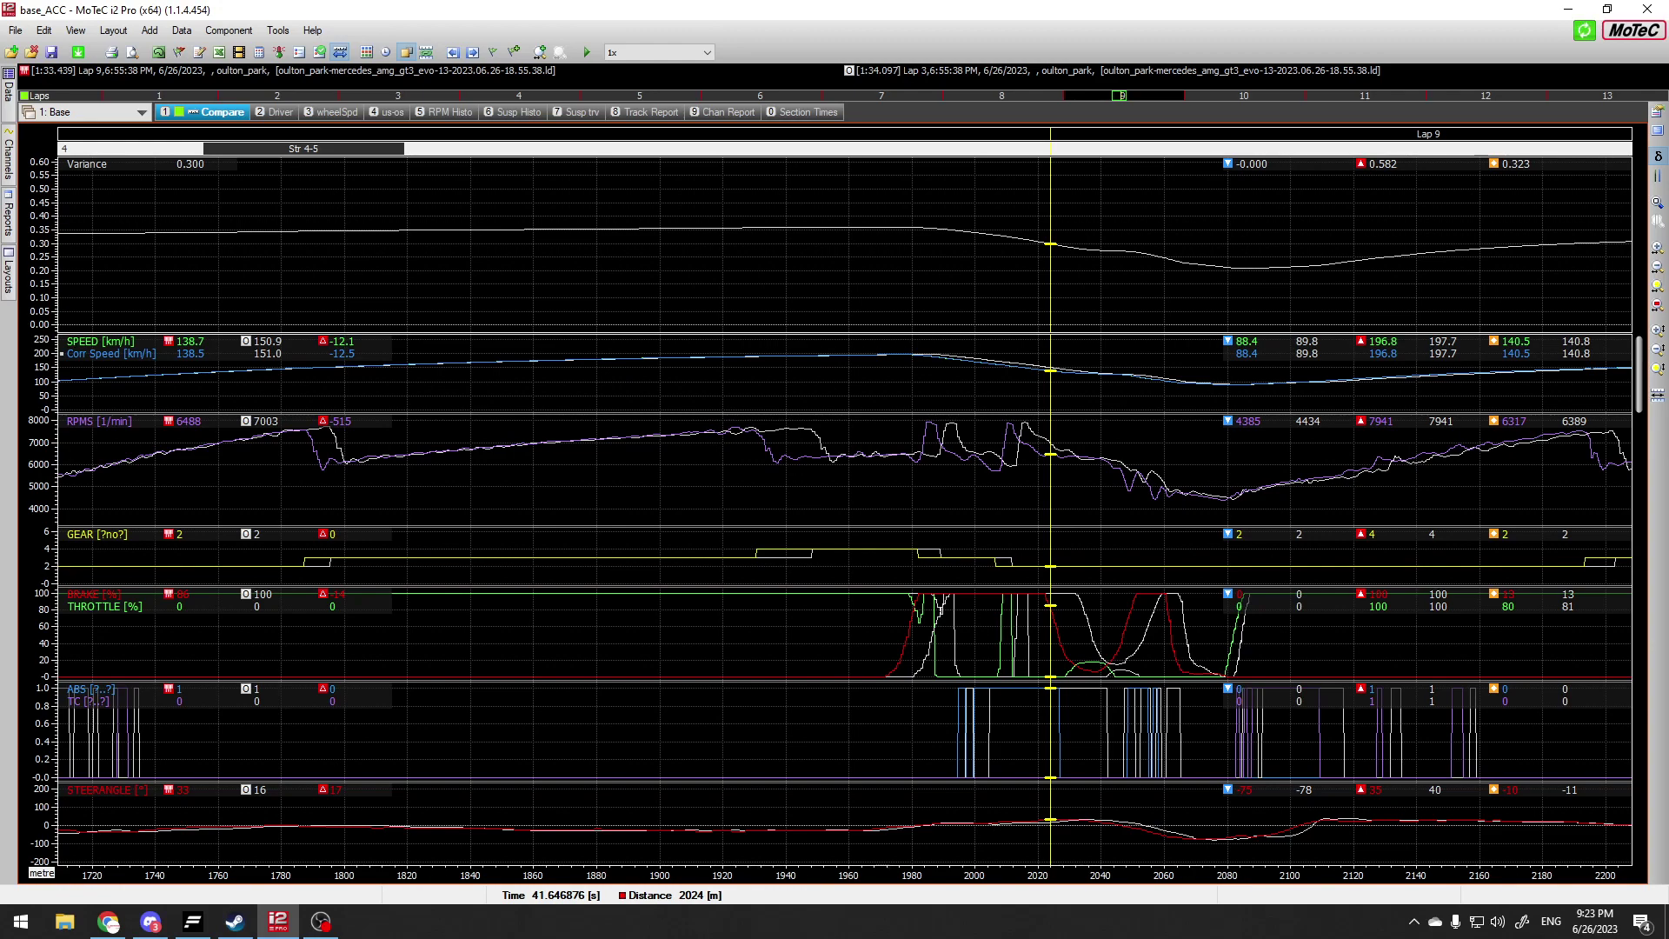
Step: Step the cursor from 2024 m through the corner to 2144 m, following the brake release, throttle application and variance
key("Right")
key("Right")
key("Right")
key("Right")
key("Right")
key("Right")
key("Right")
key("Right")
key("Right")
key("Right")
key("Right")
key("Right")
key("Right")
key("Right")
key("Right")
key("Right")
key("Right")
key("Right")
key("Right")
key("Right")
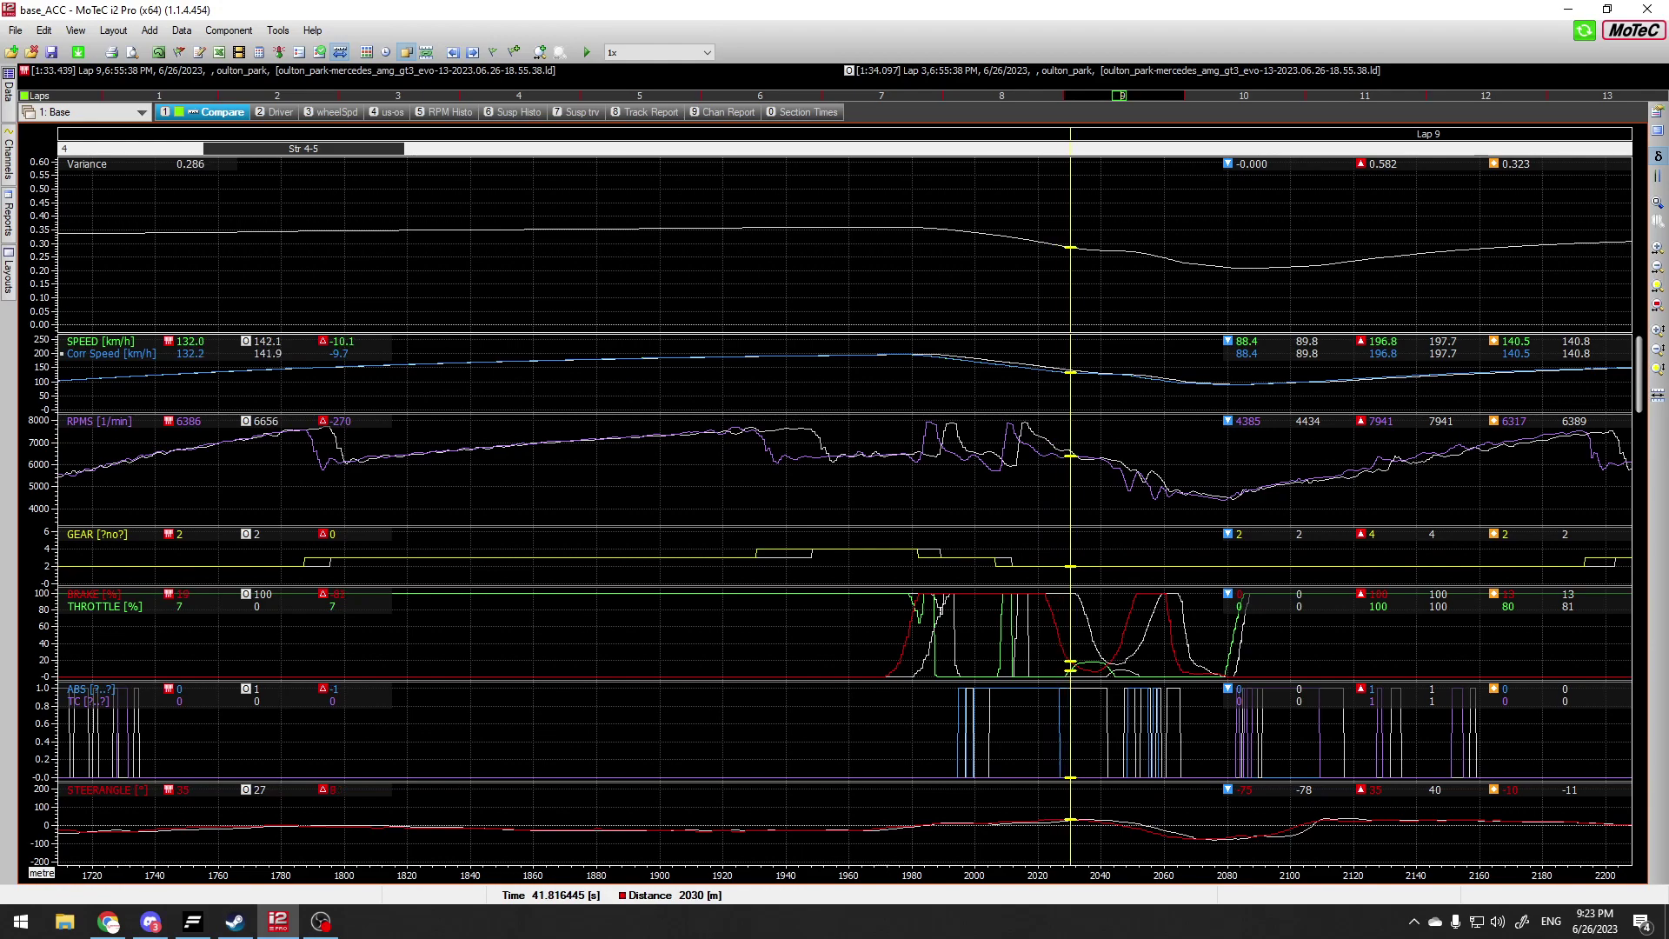
key("Right")
key("Right")
key("Right")
key("Right")
key("Right")
key("Right")
key("Right")
key("Right")
key("Right")
key("Right")
key("Right")
key("Right")
key("Right")
key("Right")
key("Right")
key("Right")
key("Right")
key("Right")
key("Right")
key("Right")
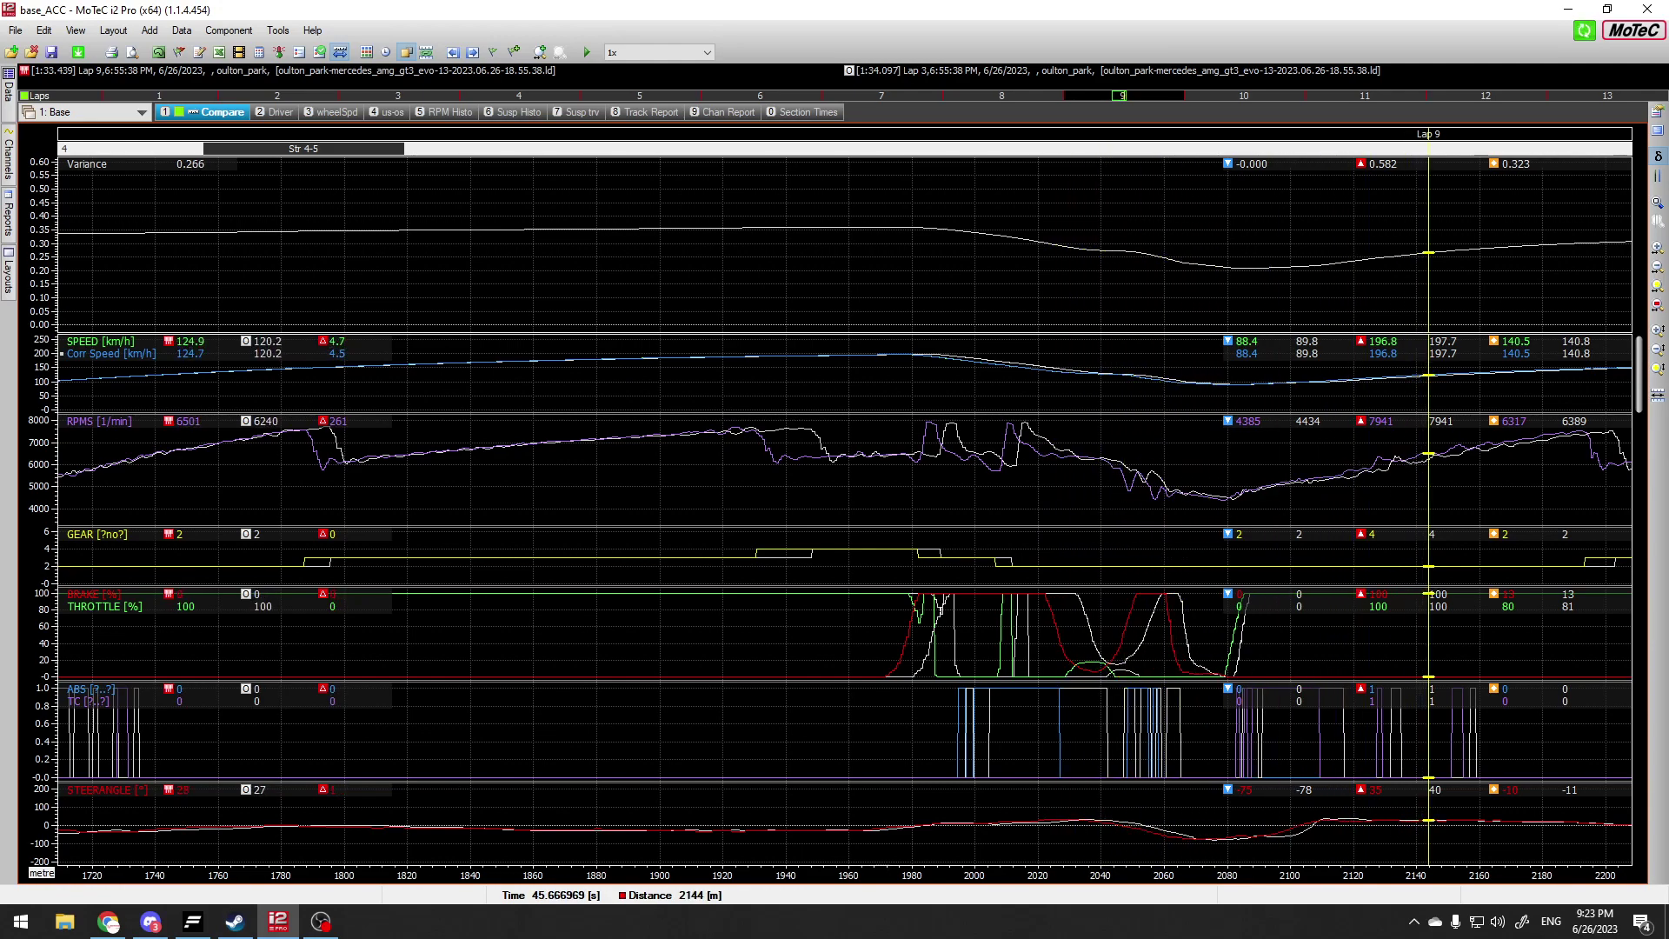
Step: Compare the corner-exit traces around 2144 m at wider and closer ranges
key("Down")
key("Down")
key("Down")
key("Down")
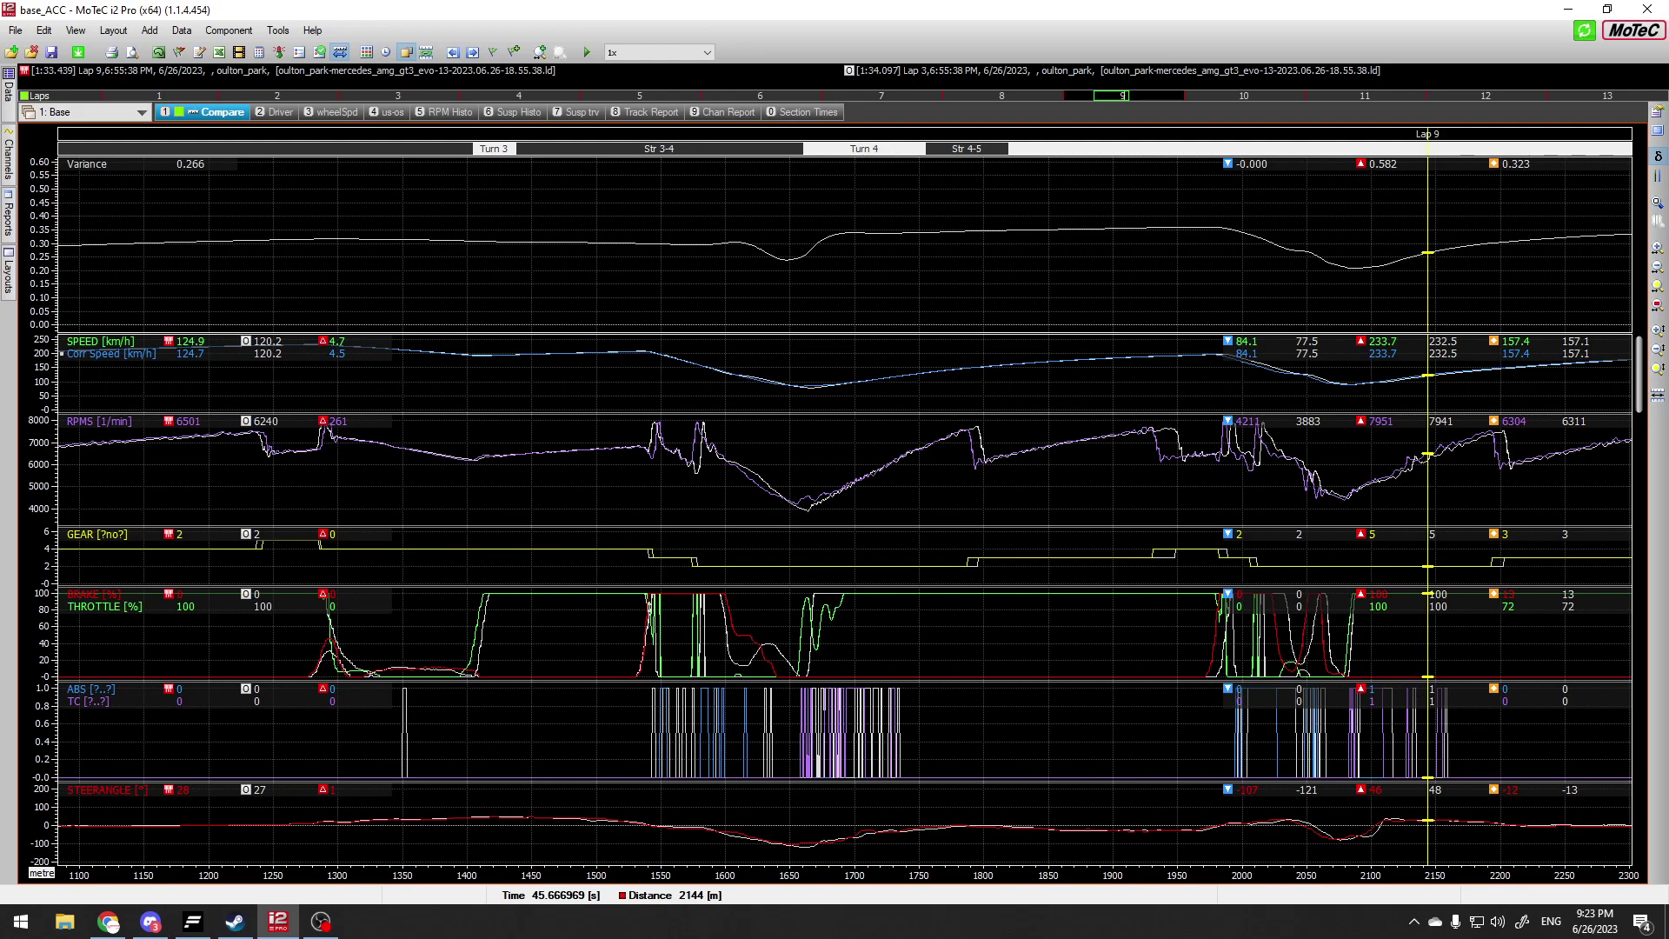
key("Up")
key("Up")
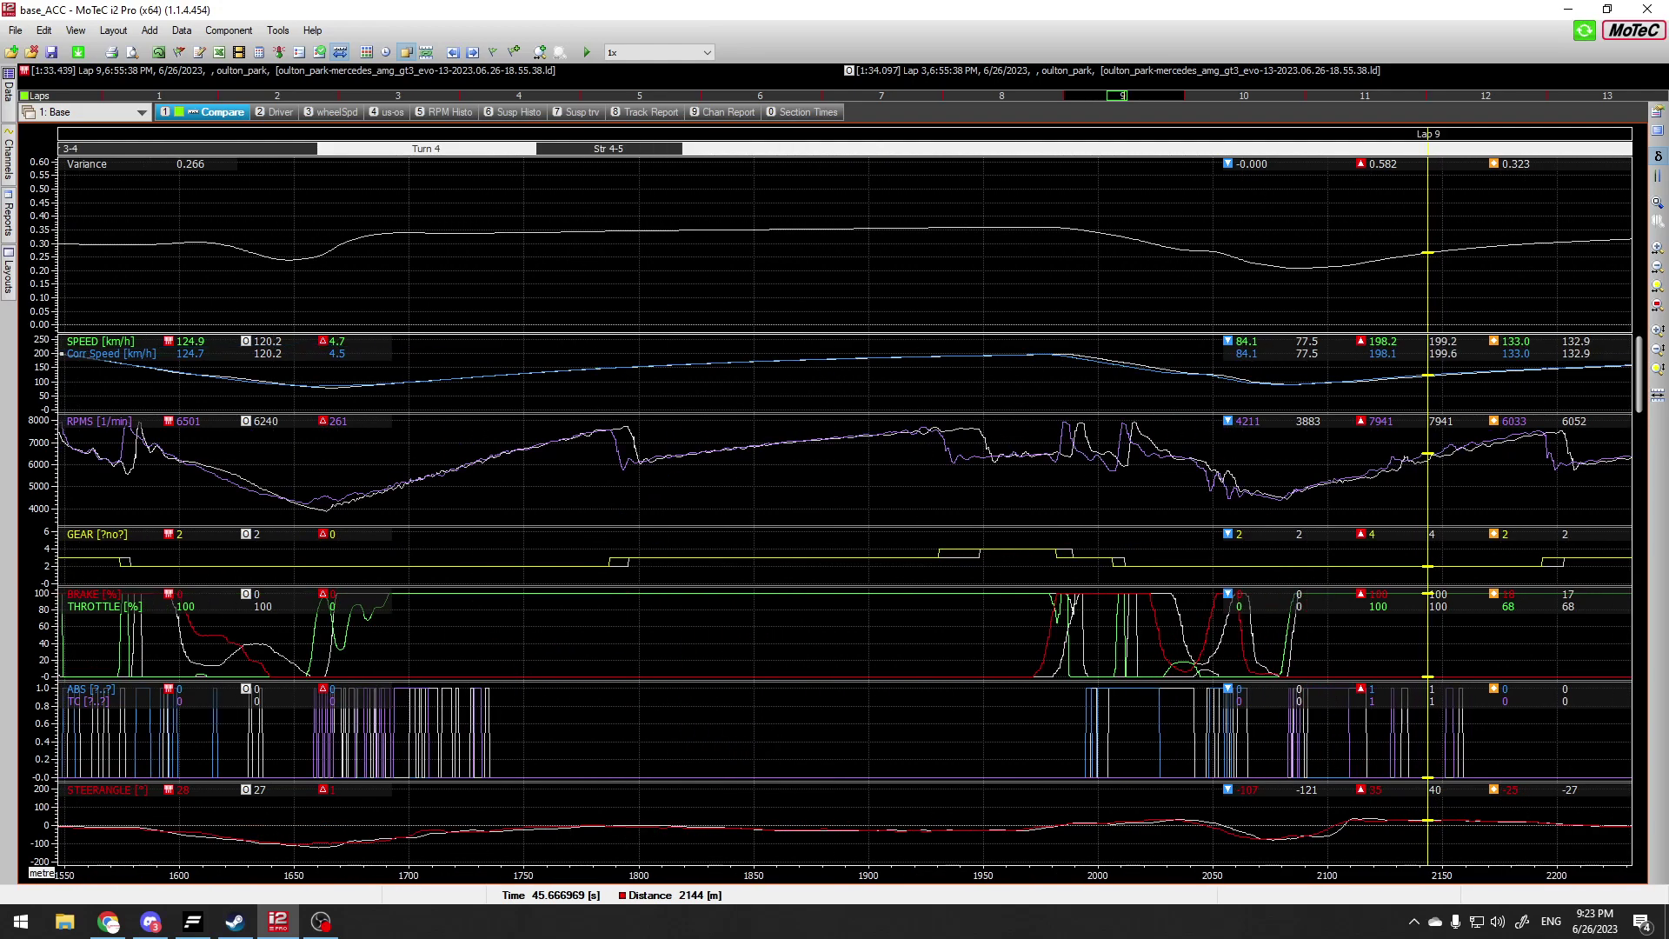
key("Up")
key("Up")
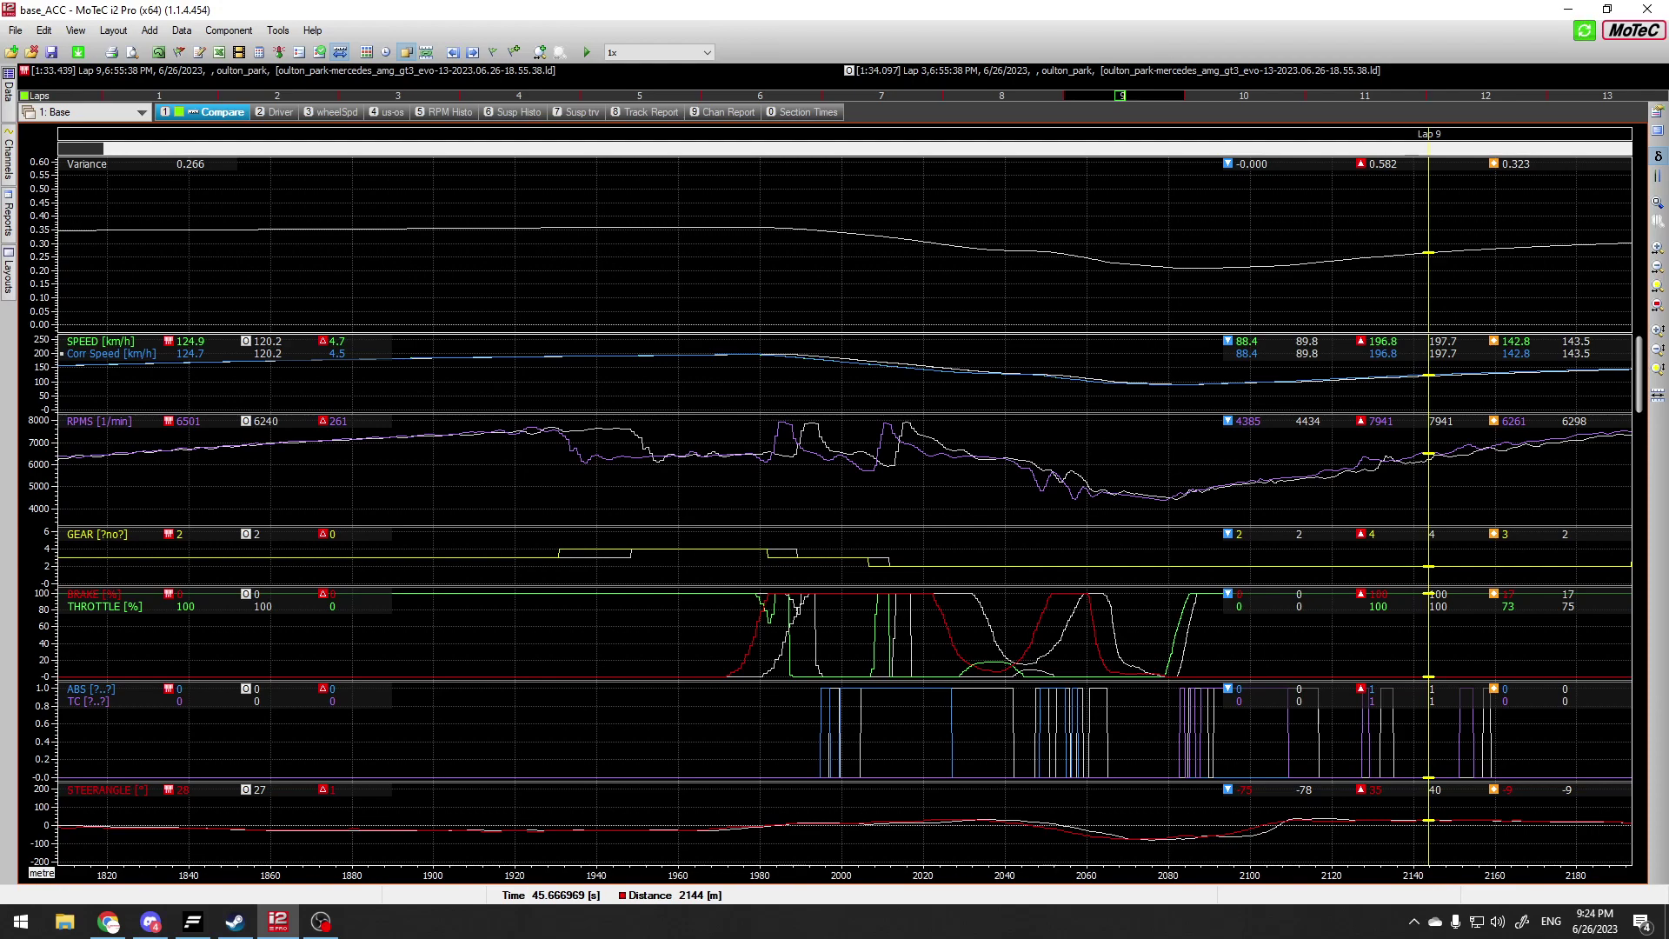
Step: Review the variance and speed traces across most of the lap, extending the visible range past 4200 m
key("Down")
key("Down")
key("Down")
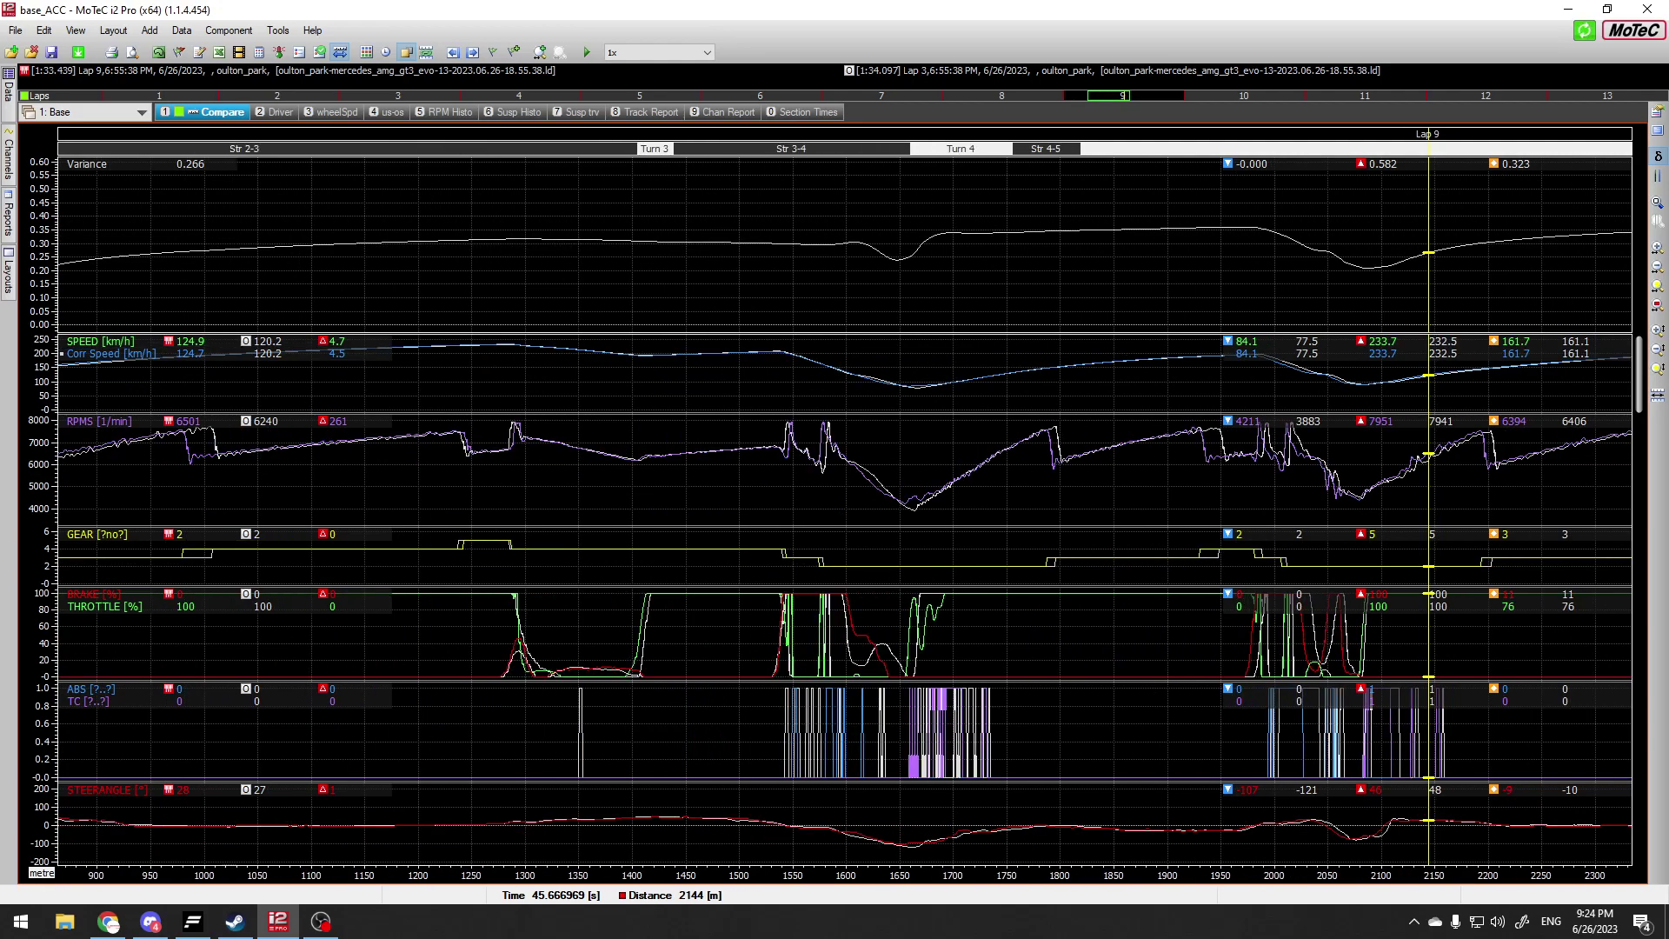
key("Down")
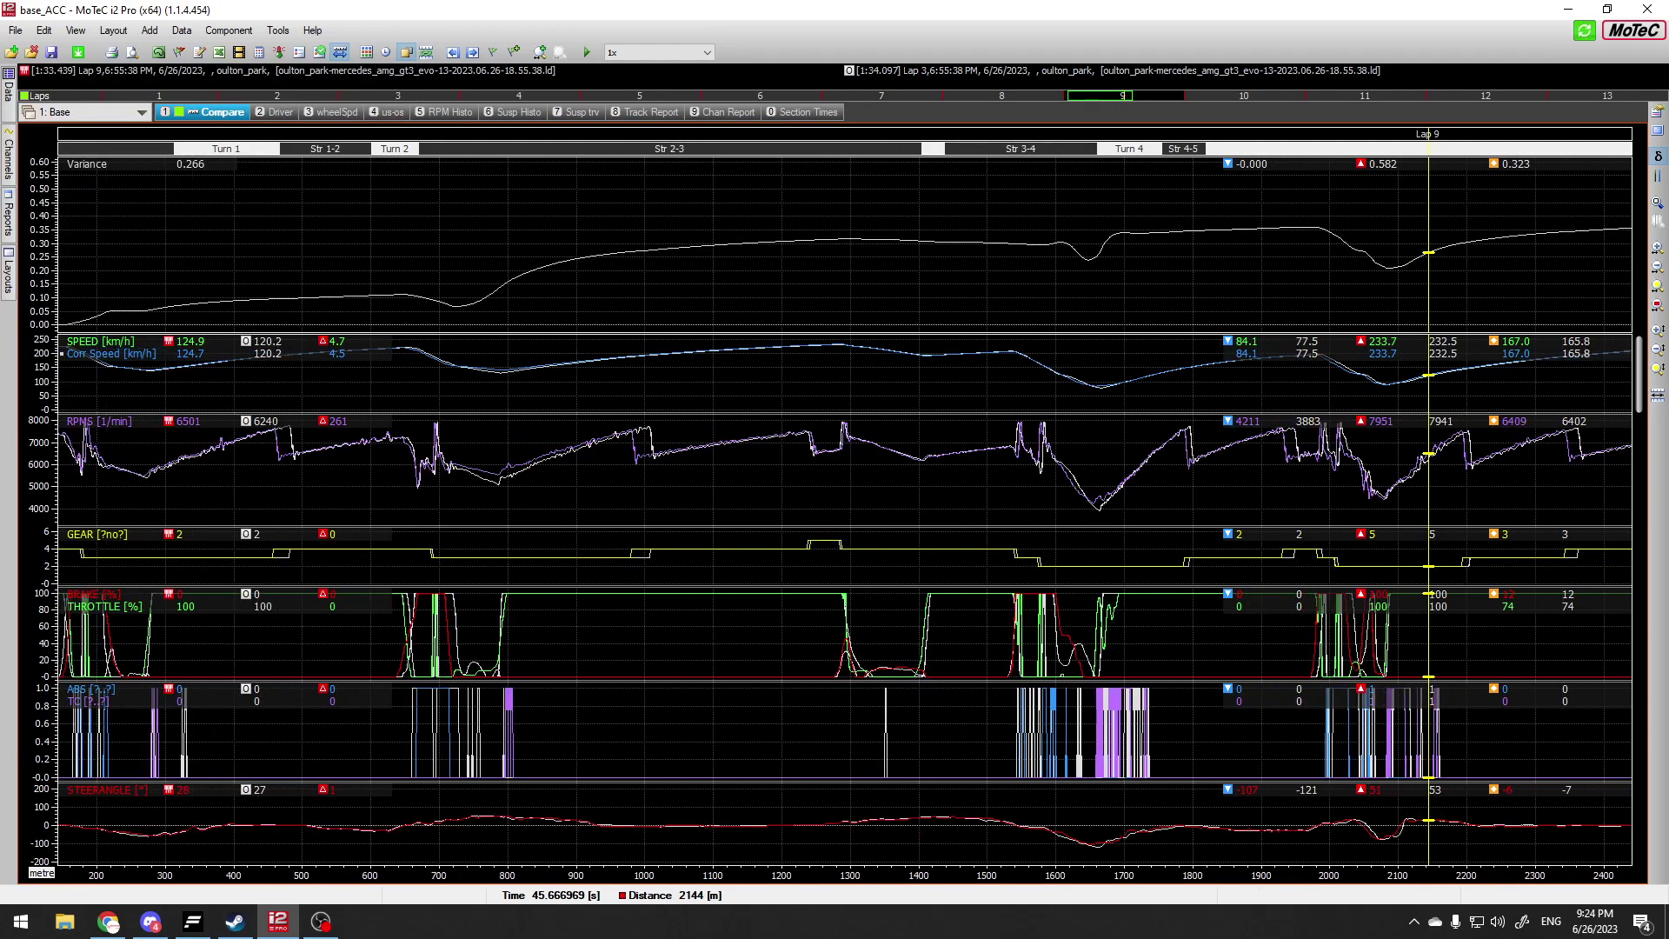
left_click_drag(1428, 875, 699, 875)
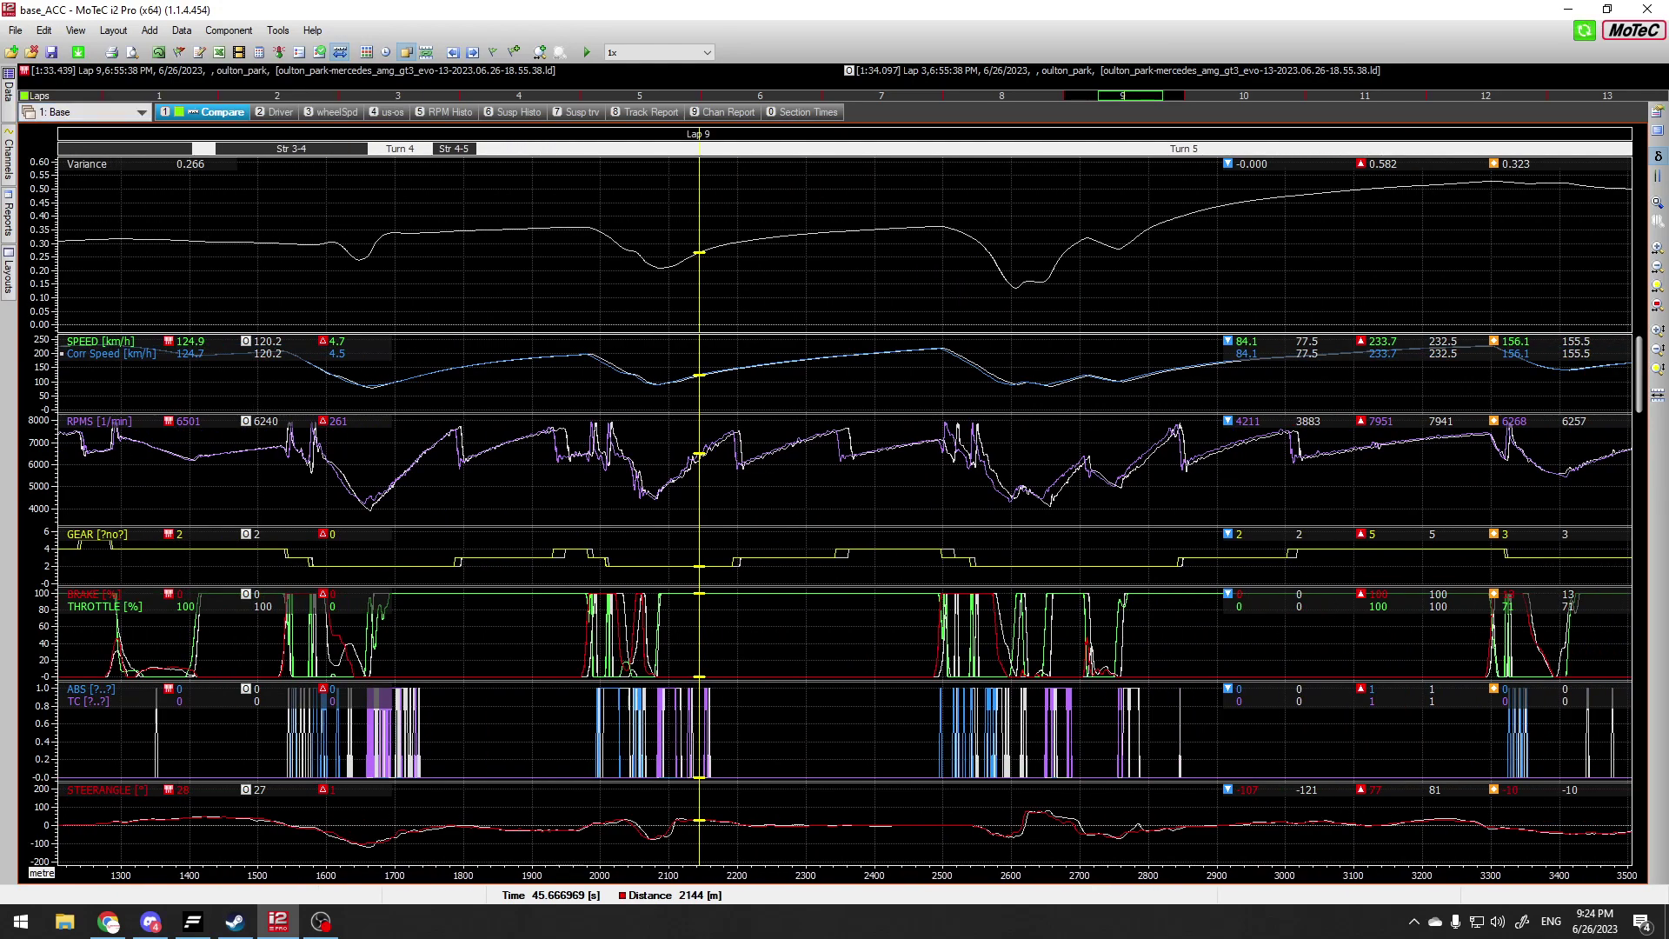
mouse_move(8, 91)
key("Down")
key("Down")
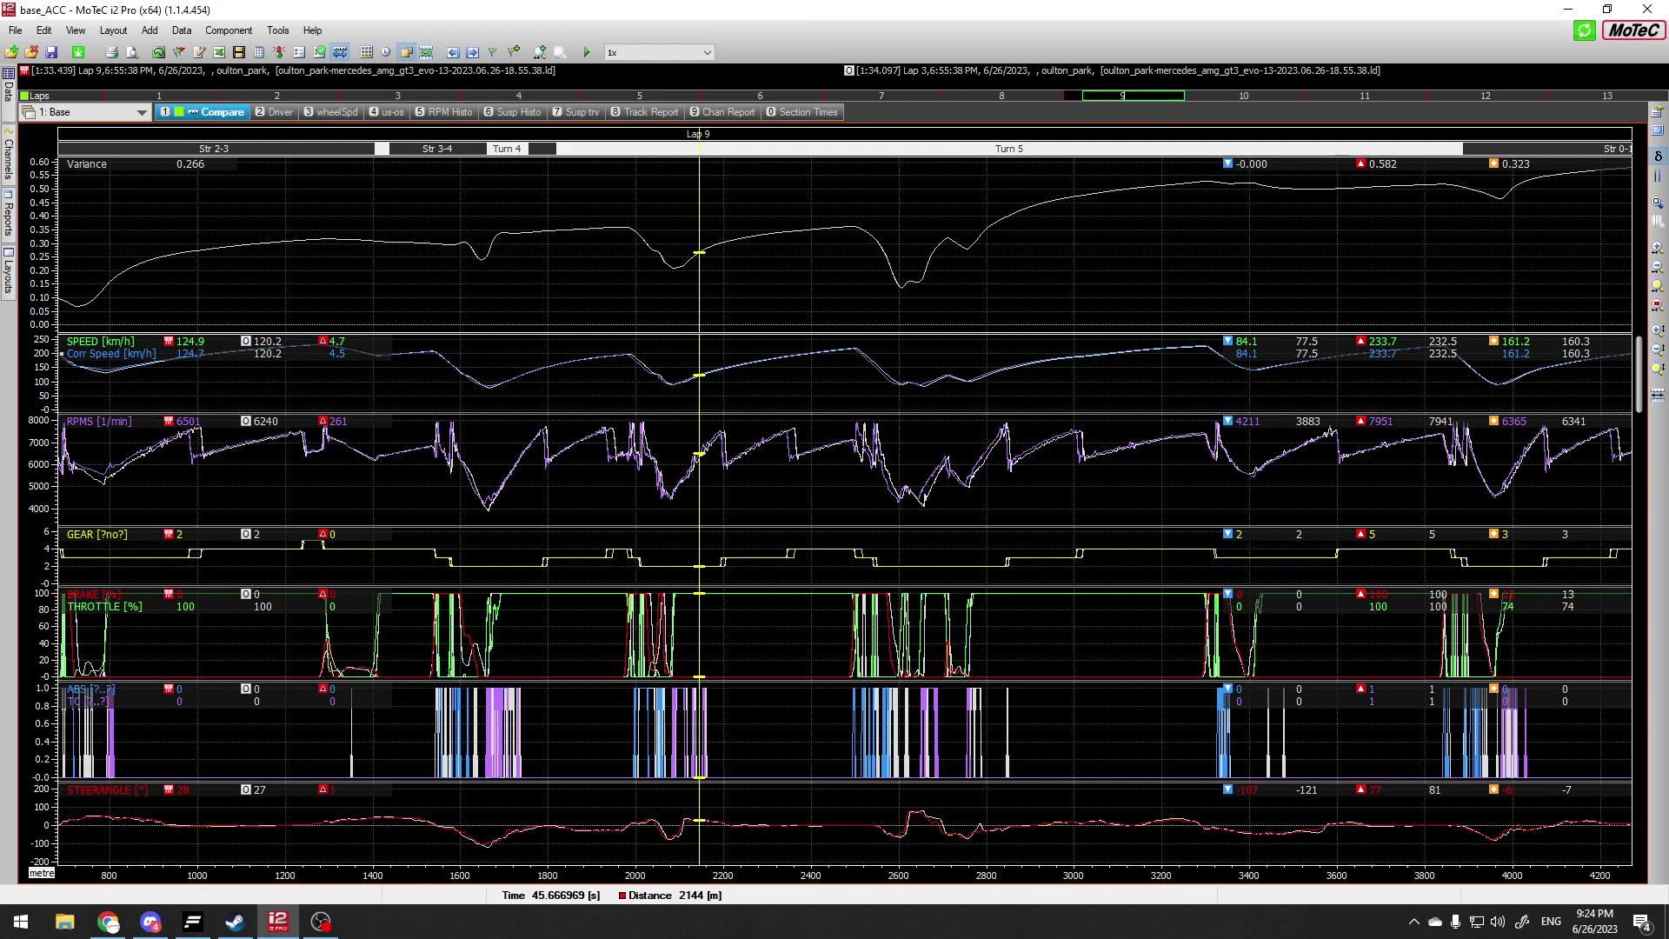
Step: Move the cursor back from 2144 m to 2025 m to recheck the traces in the braking zone
key("Left")
key("Left")
key("Left")
key("Left")
key("Left")
key("Left")
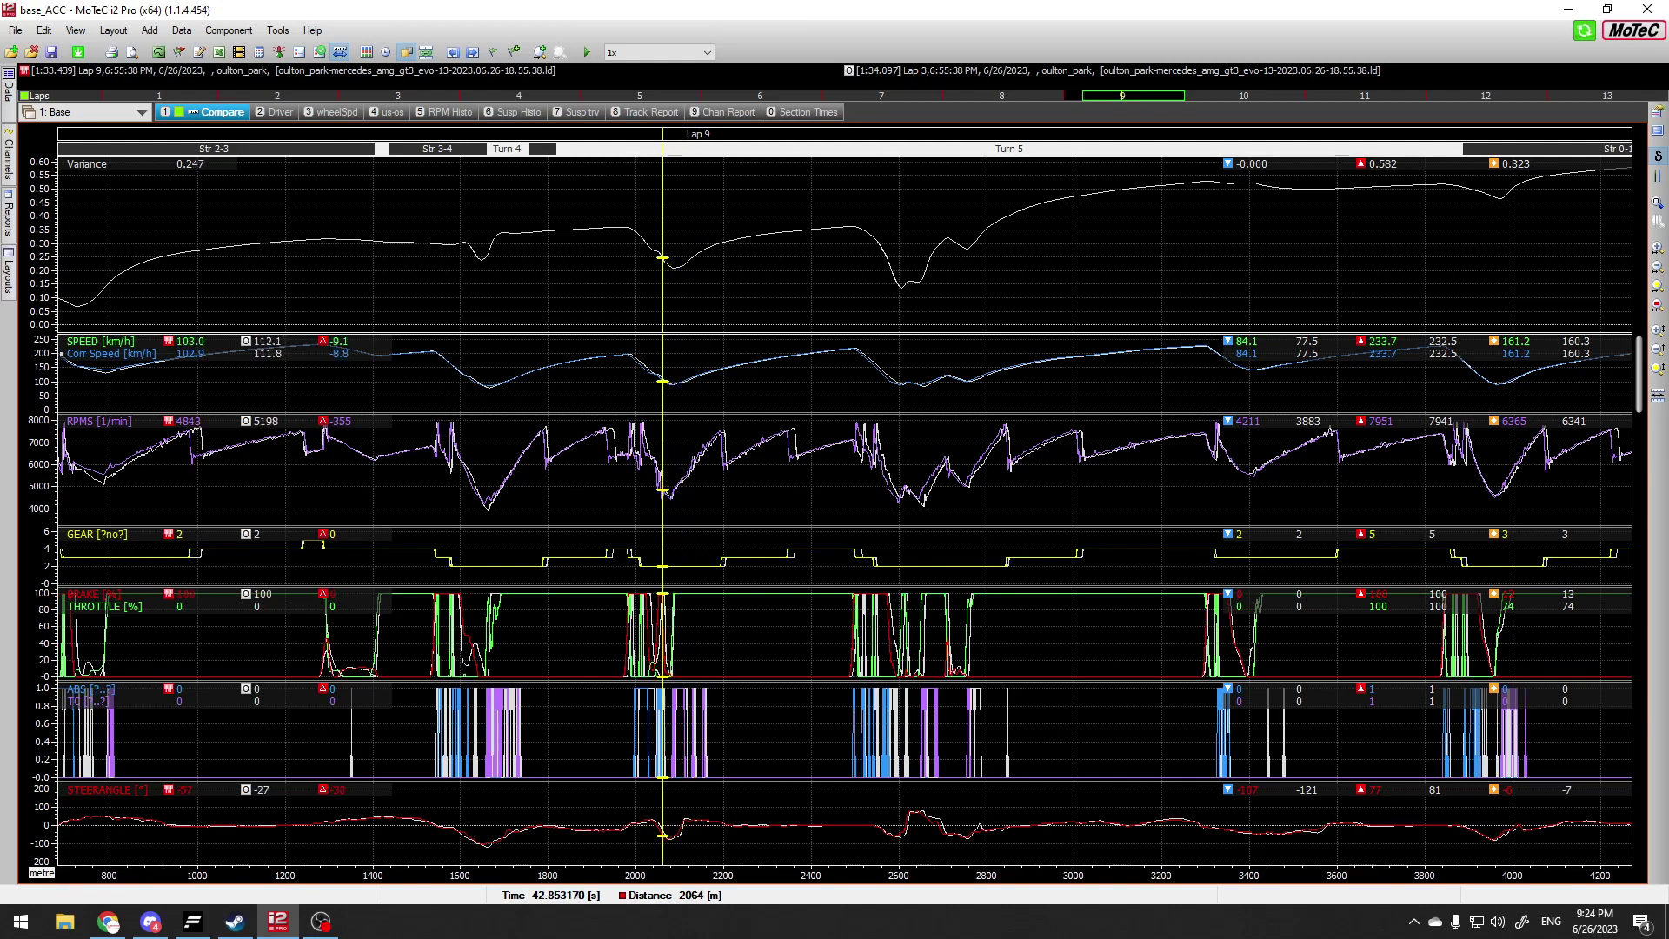
key("Left")
key("Left")
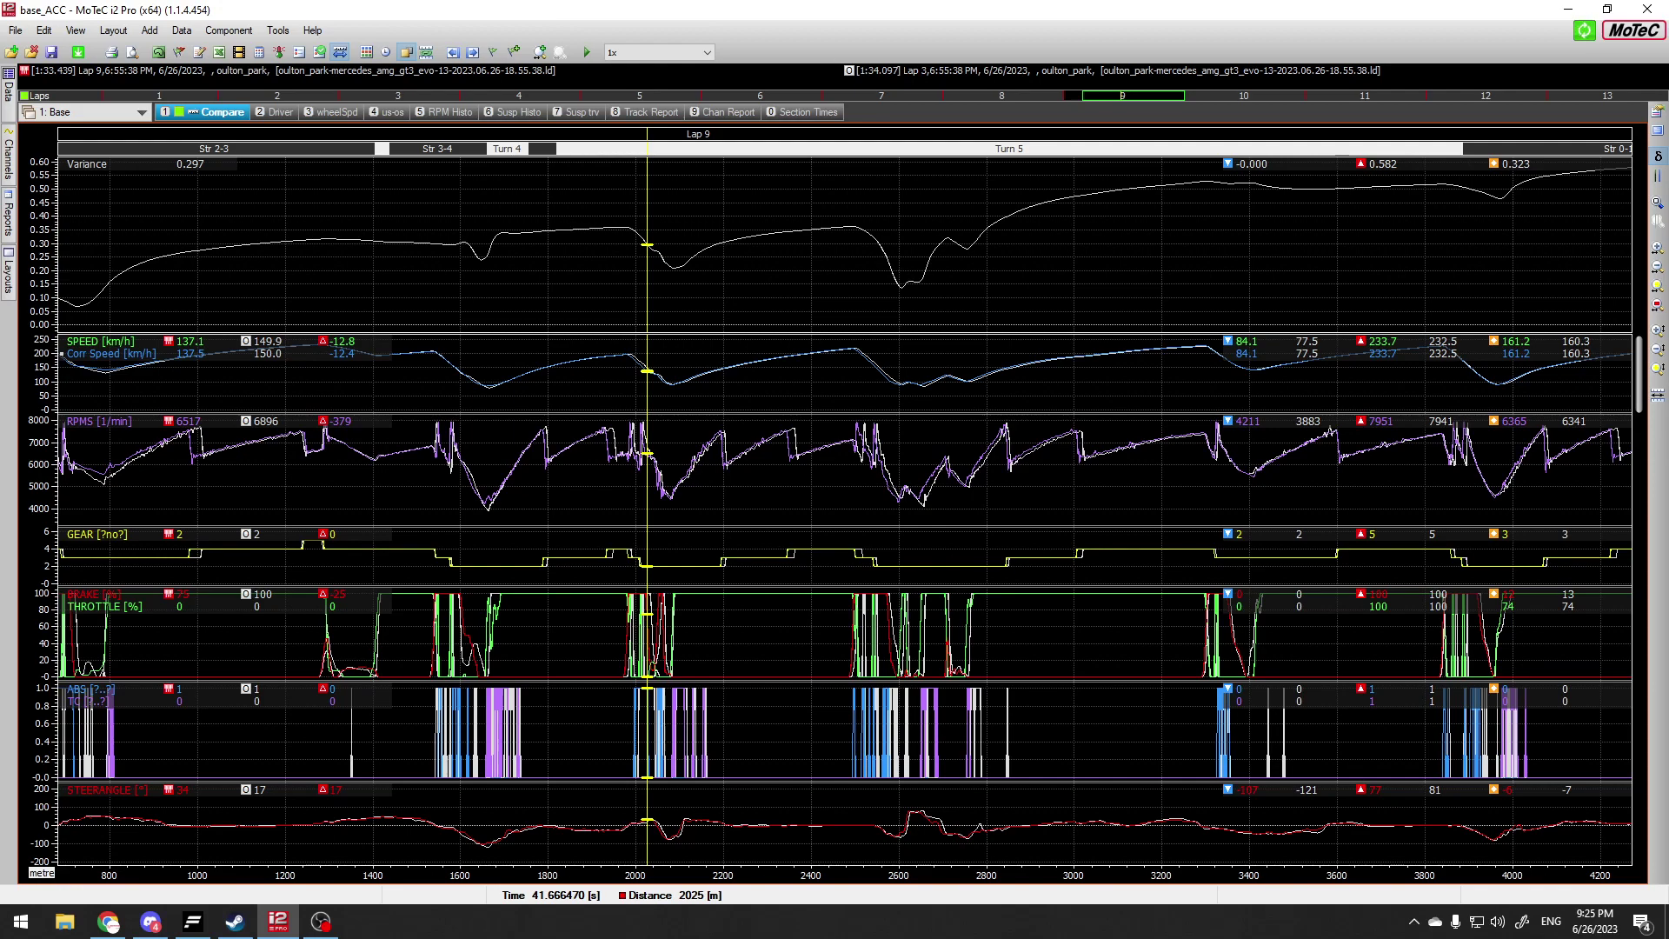
Step: Try Lap 4 and Lap 5 as overlays against Lap 9, settle on Lap 12 as the overlay, and close the lap list
key("d")
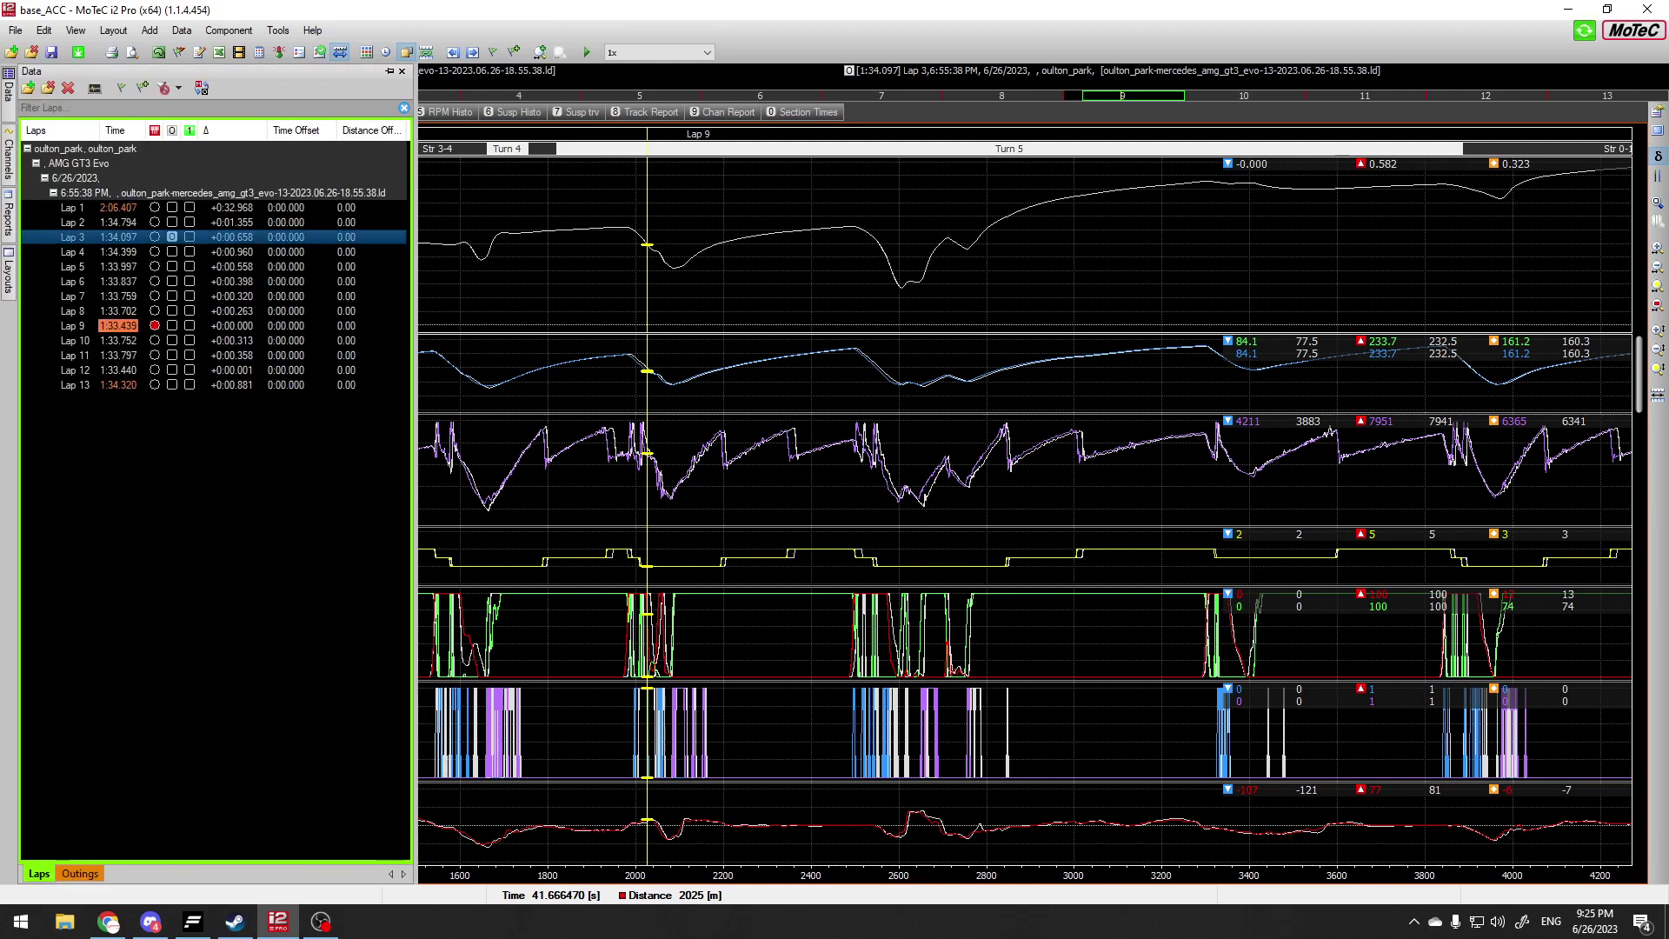
left_click(172, 252)
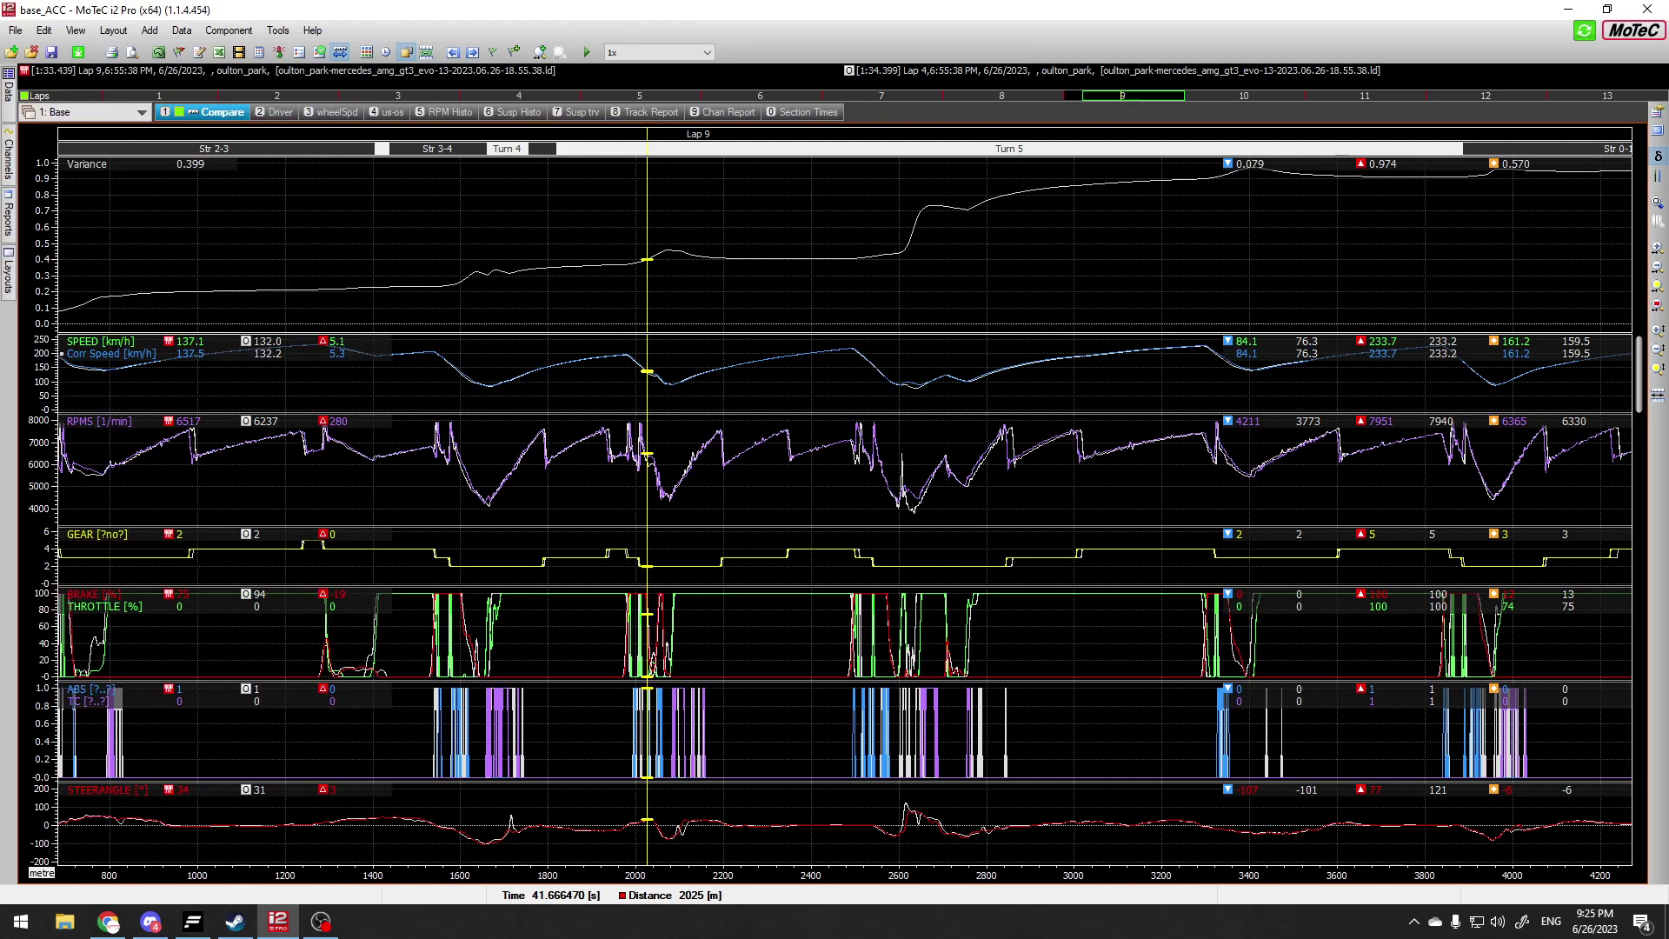
left_click(172, 266)
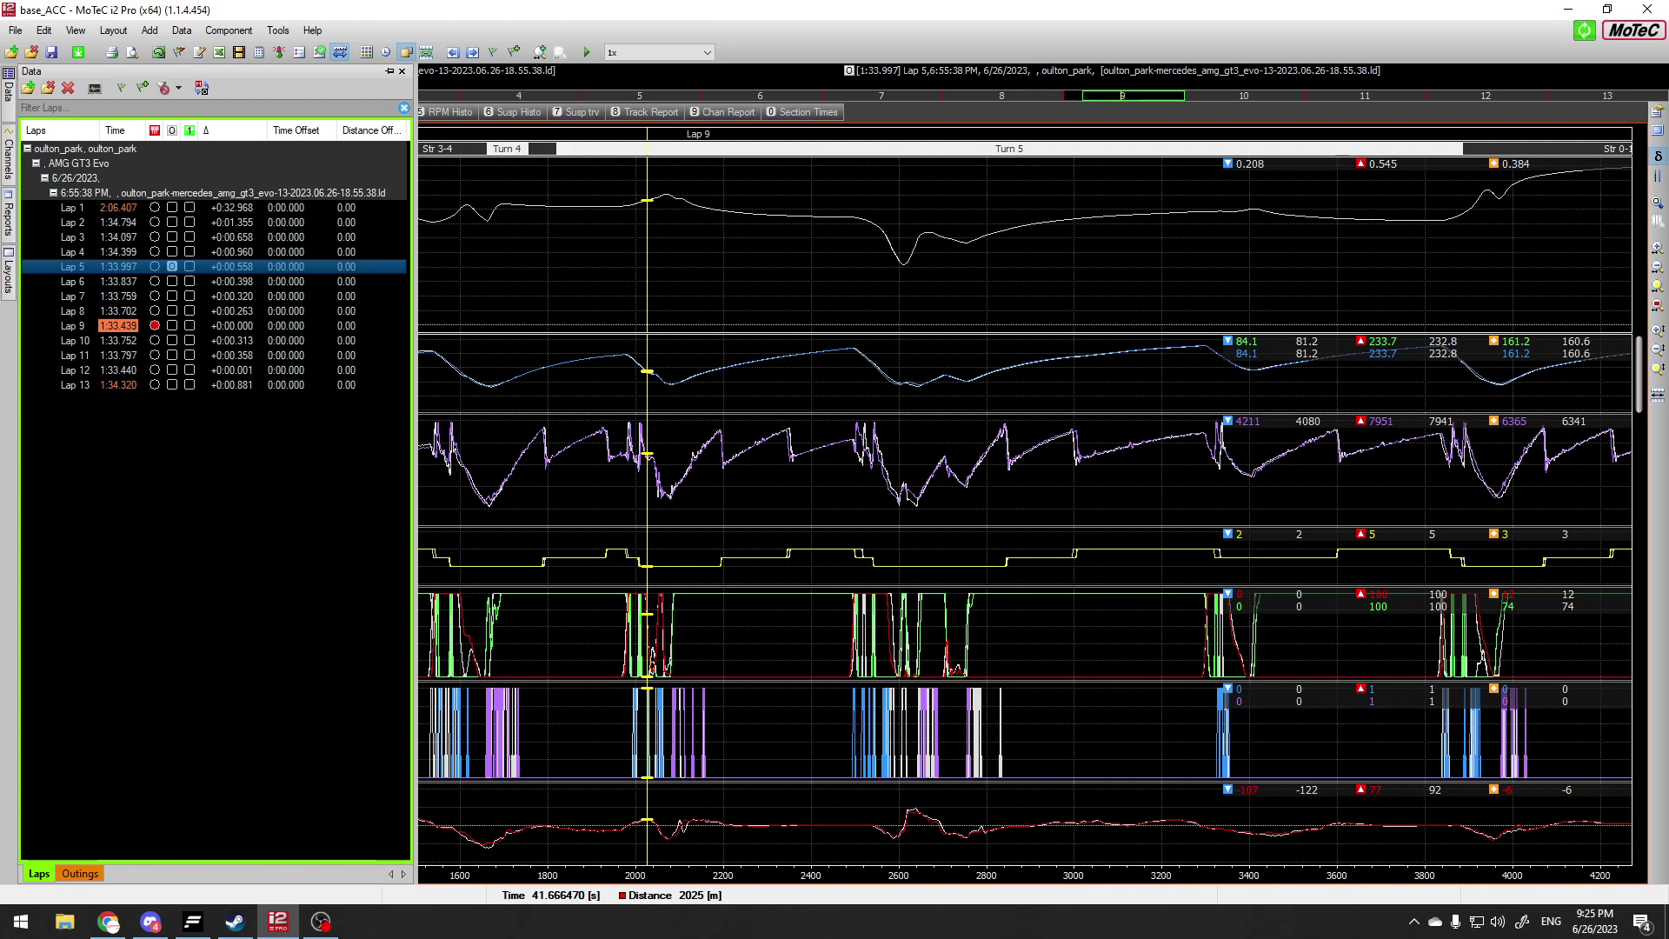
left_click(172, 370)
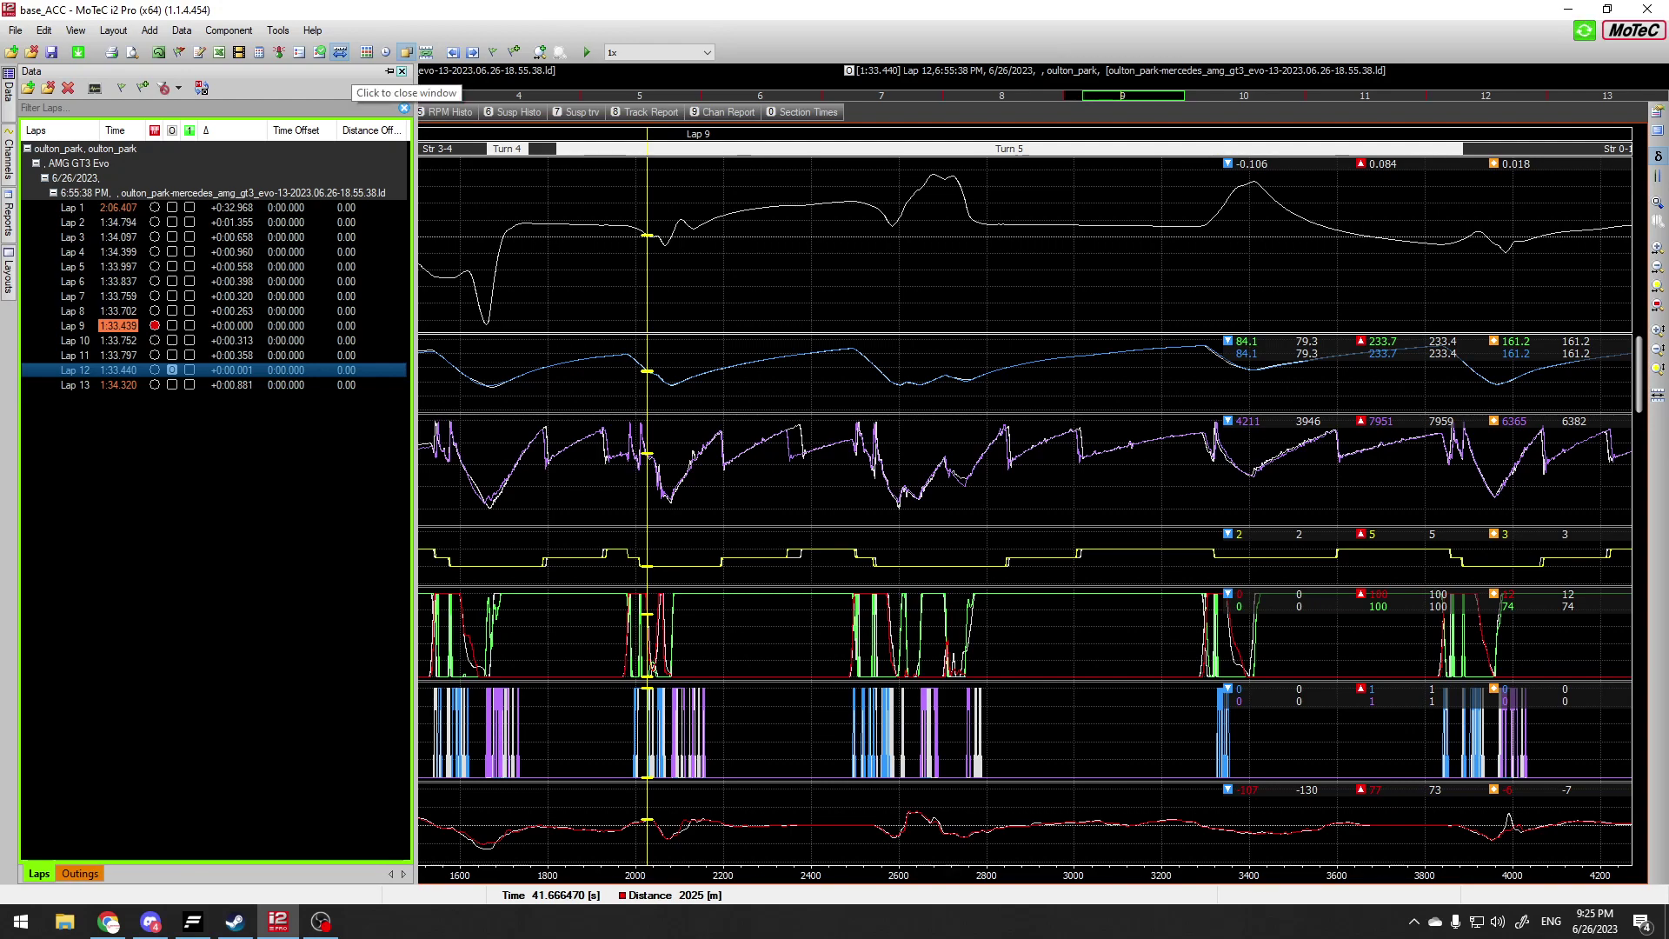
left_click(402, 71)
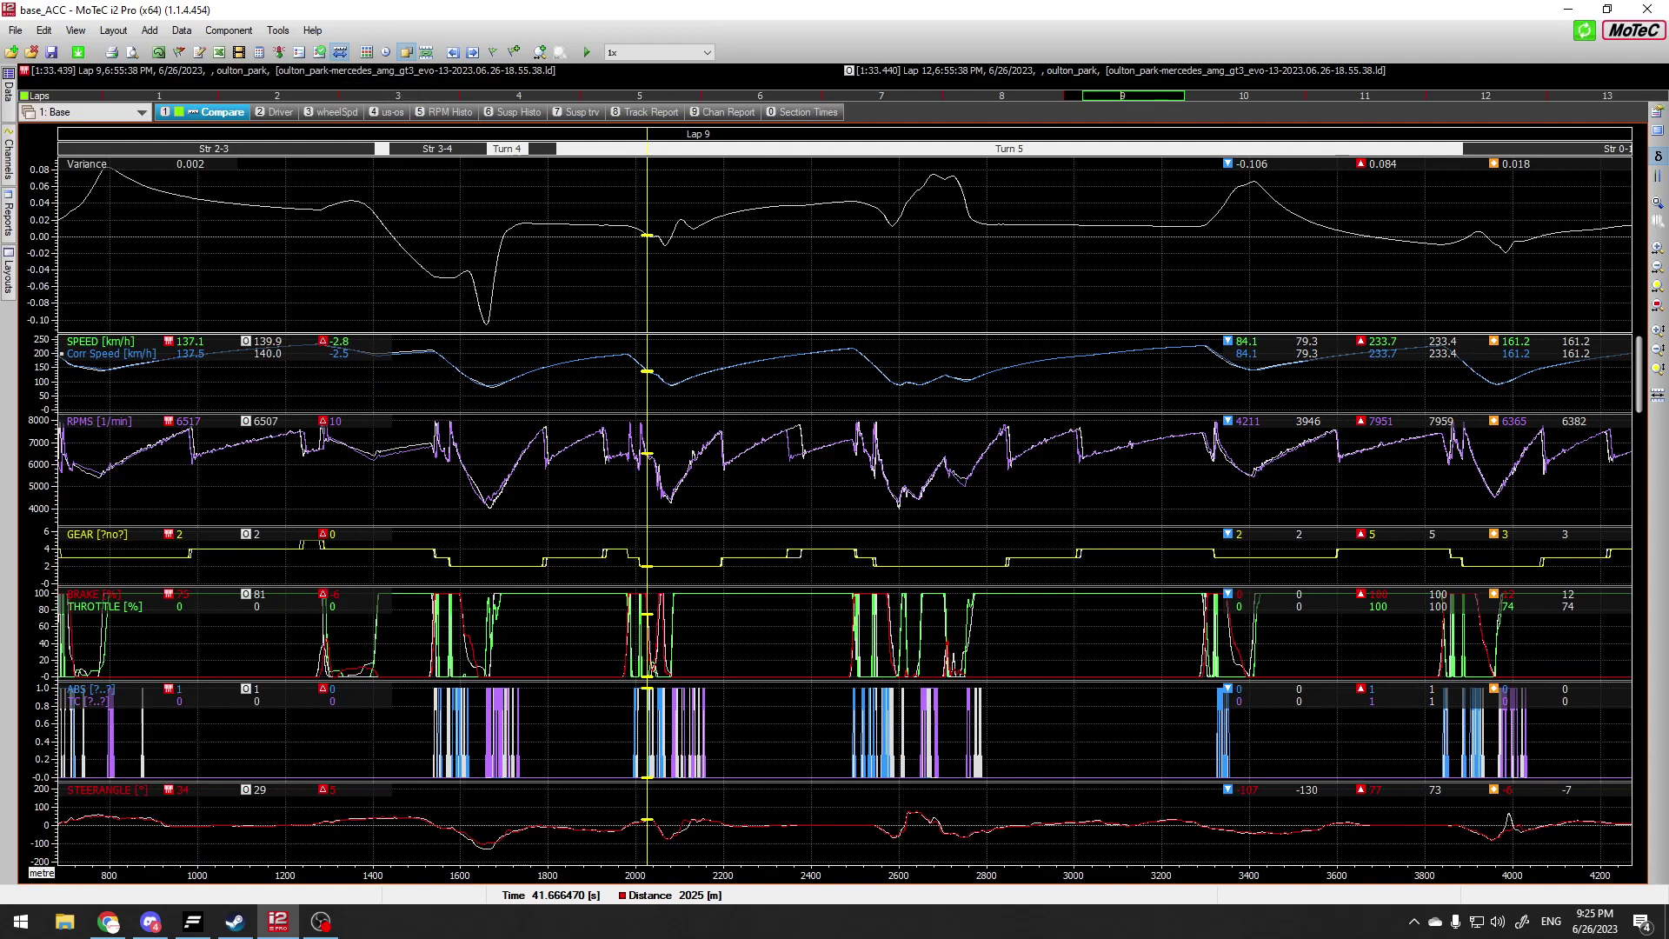
Step: Compare Lap 9 with Lap 12 at 2015 m, 1739 m and the variance minimum at 1656 m
left_click_drag(94, 487, 524, 487)
left_click_drag(625, 504, 642, 504)
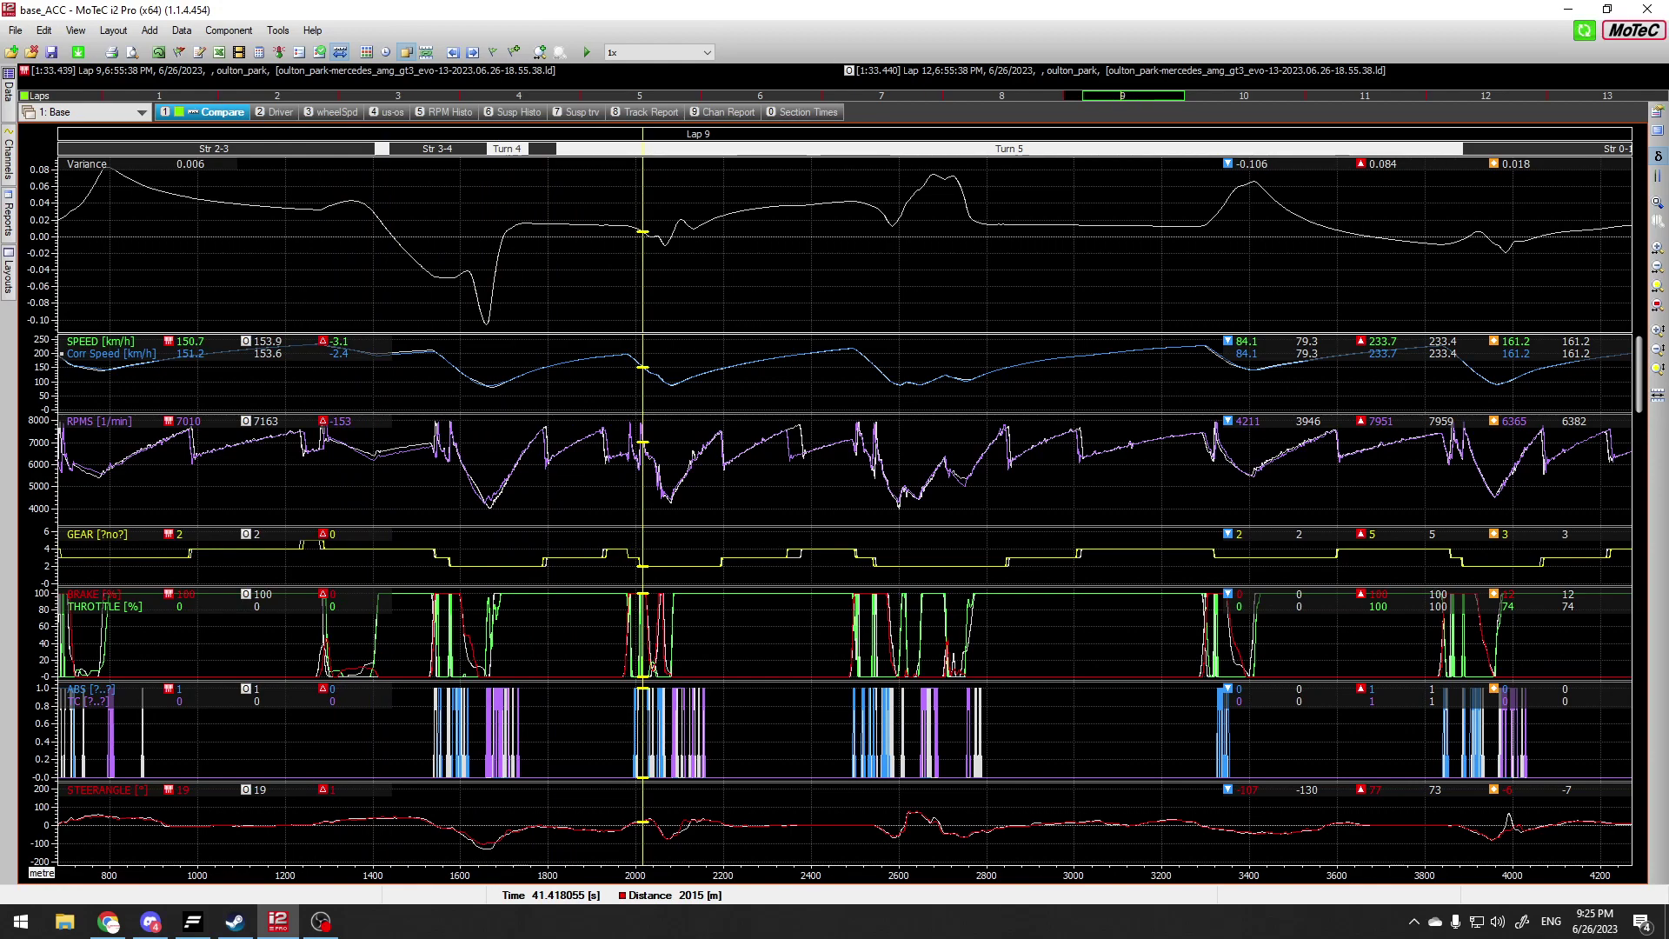
left_click_drag(642, 504, 522, 504)
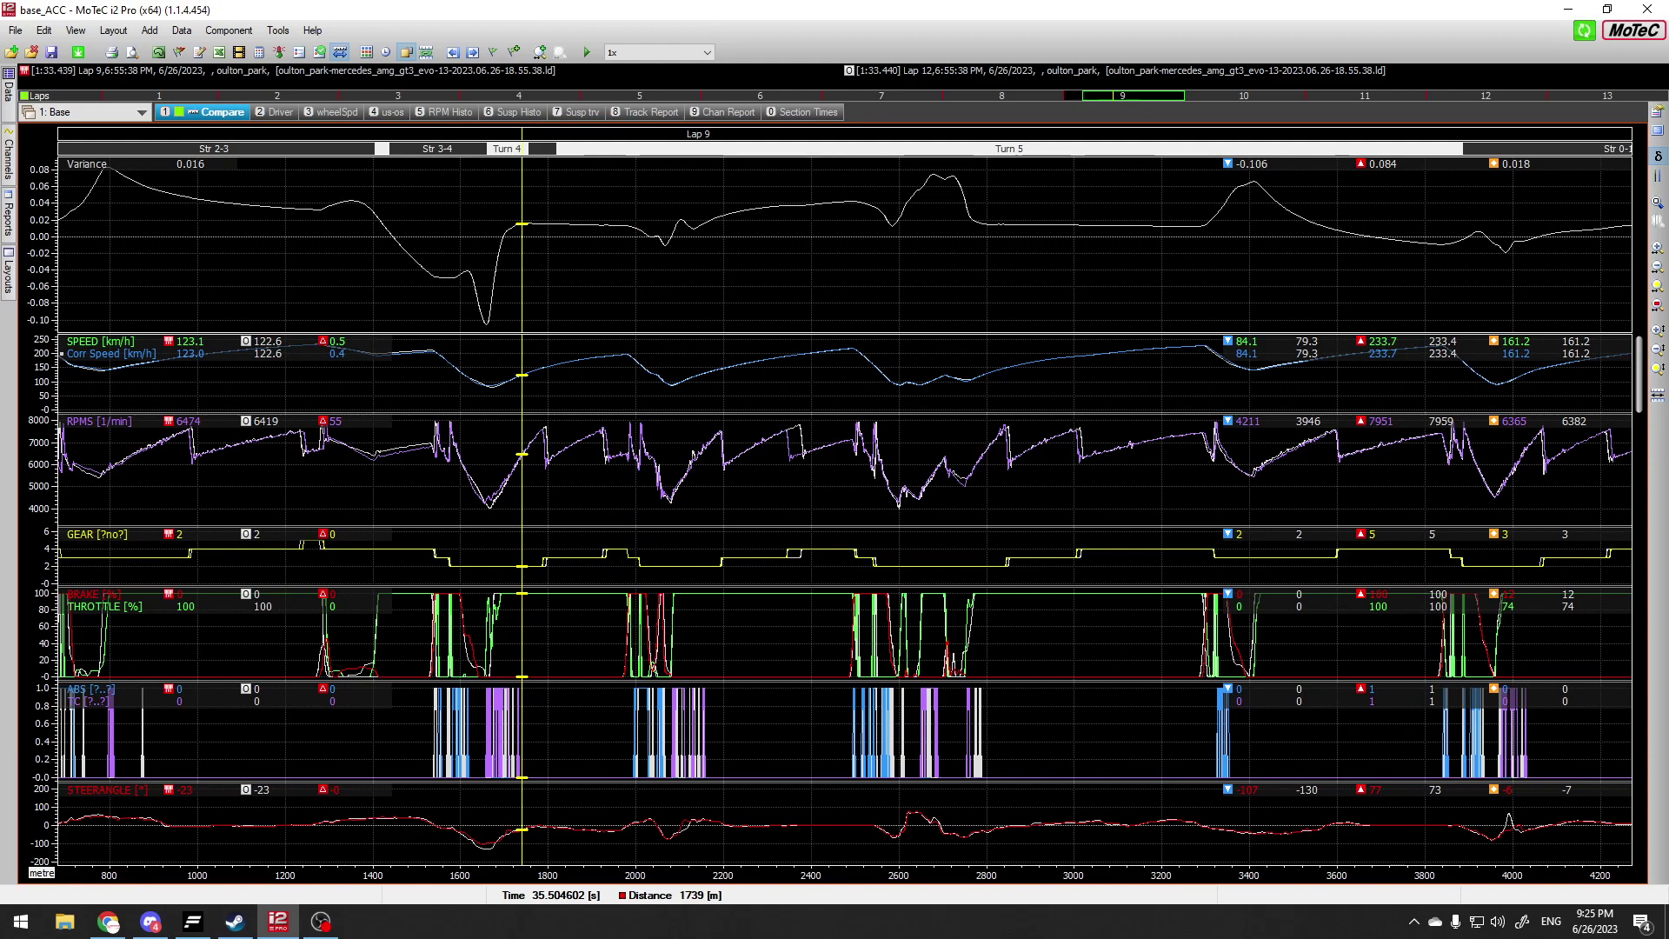
left_click_drag(522, 504, 485, 504)
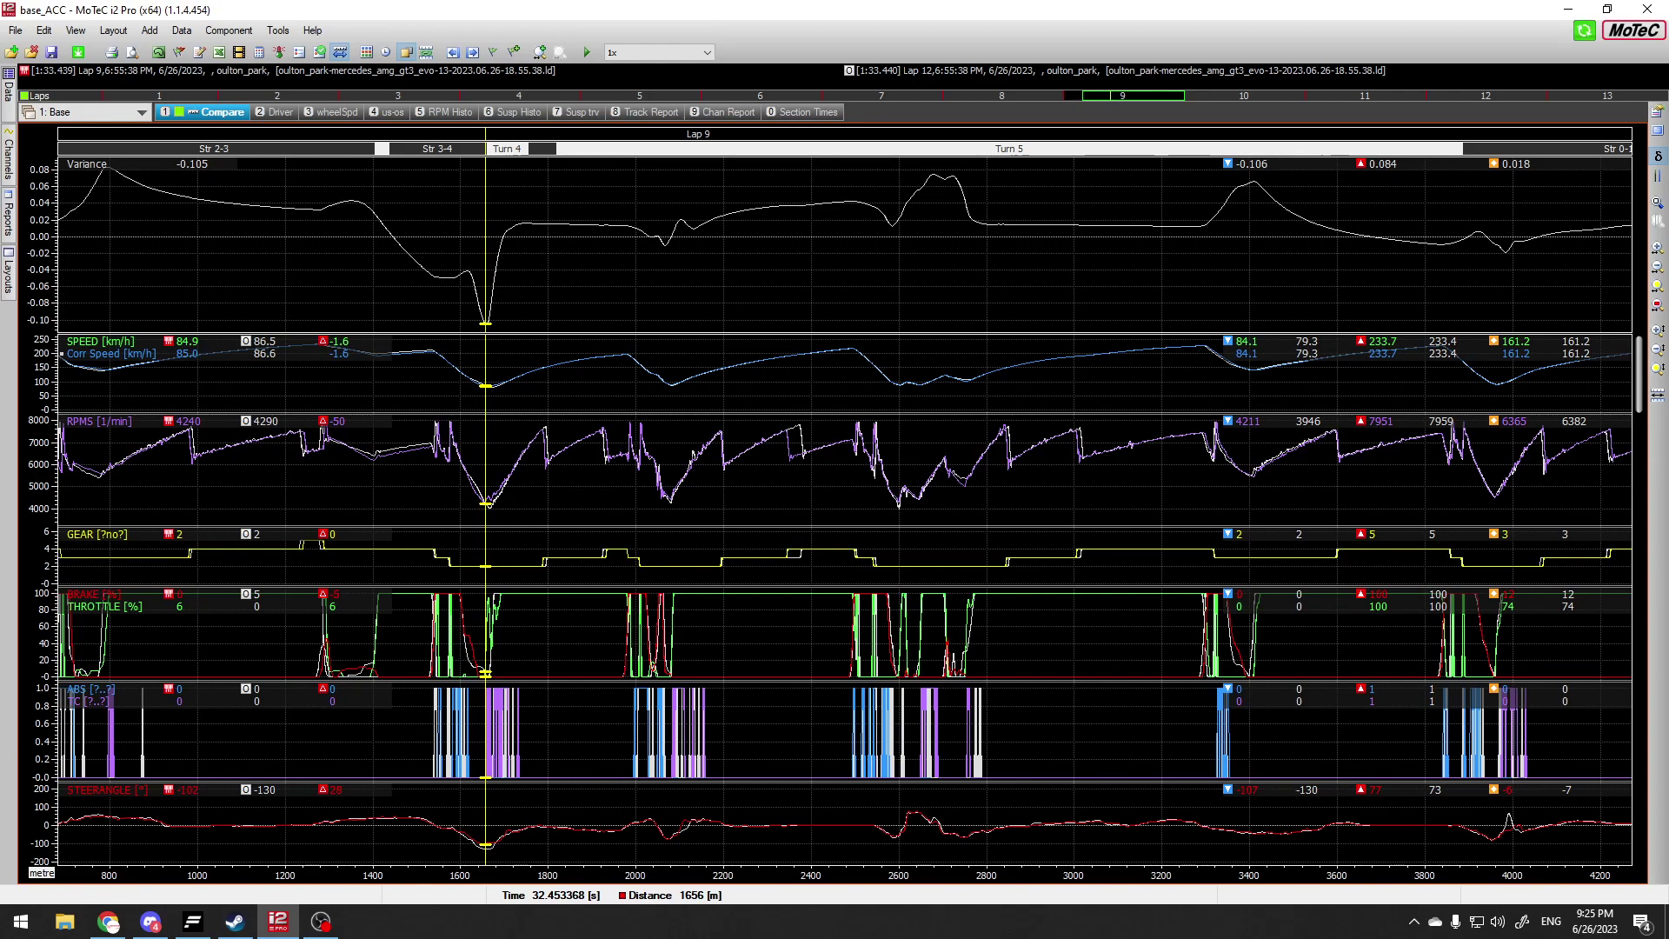
Step: Place the cursor on the variance peak at 3409 m and review the Lap 9 and Lap 12 traces over nearly the whole lap
left_click_drag(485, 504, 1253, 504)
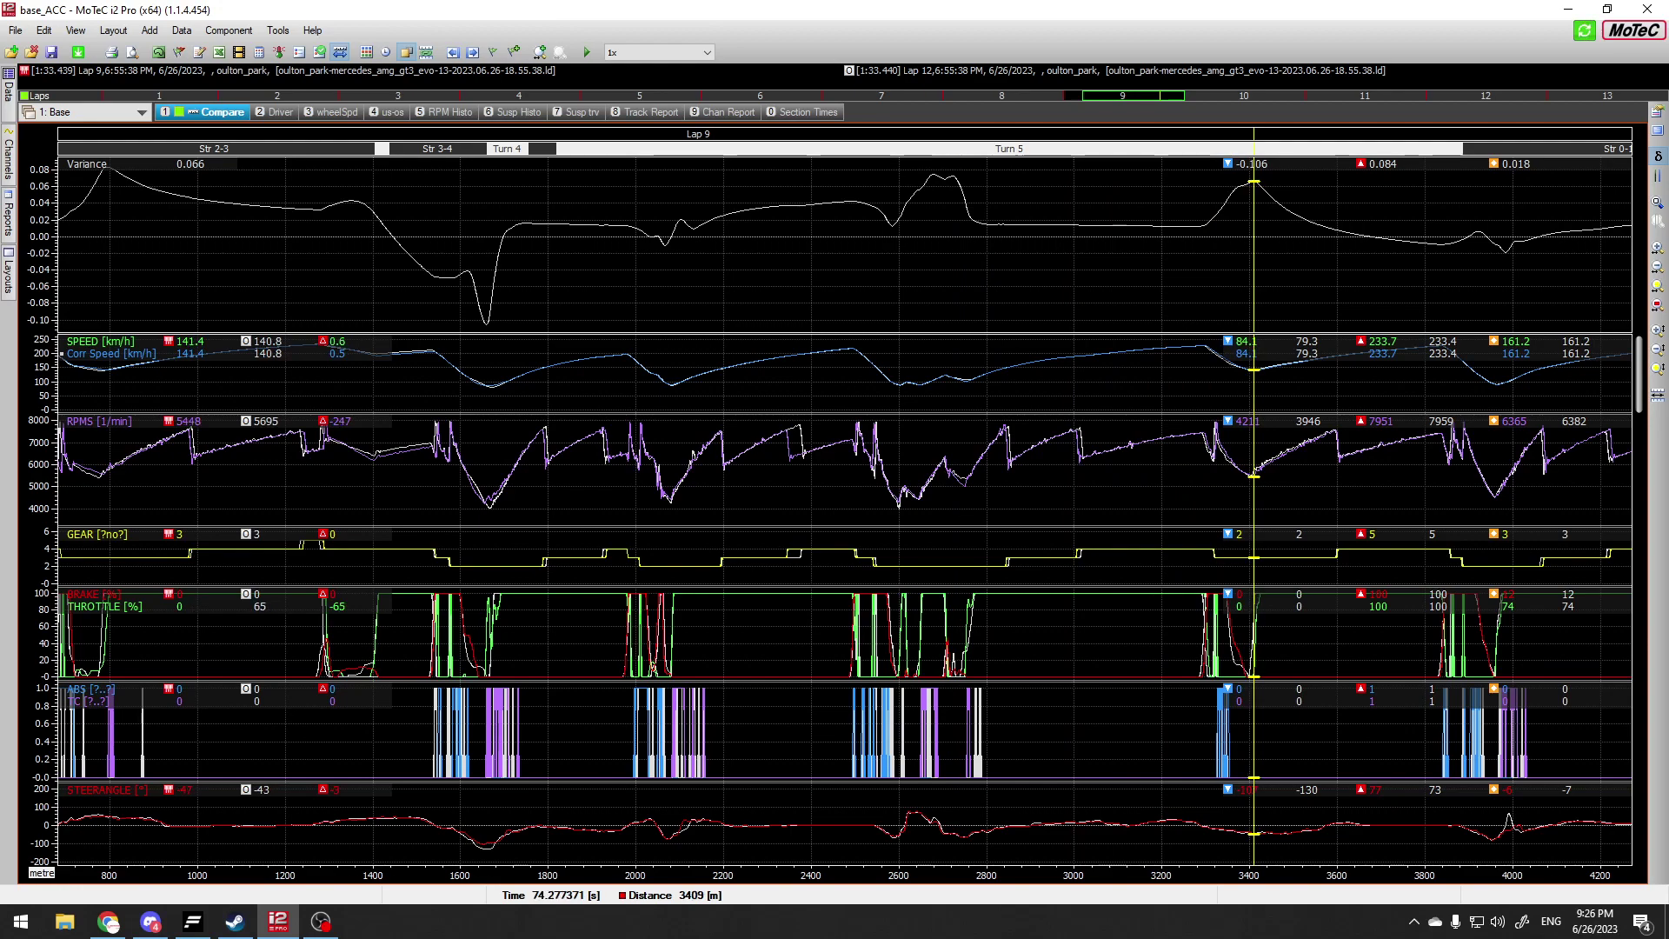
scroll(1253, 504, "up", 1)
scroll(1253, 504, "down", 2)
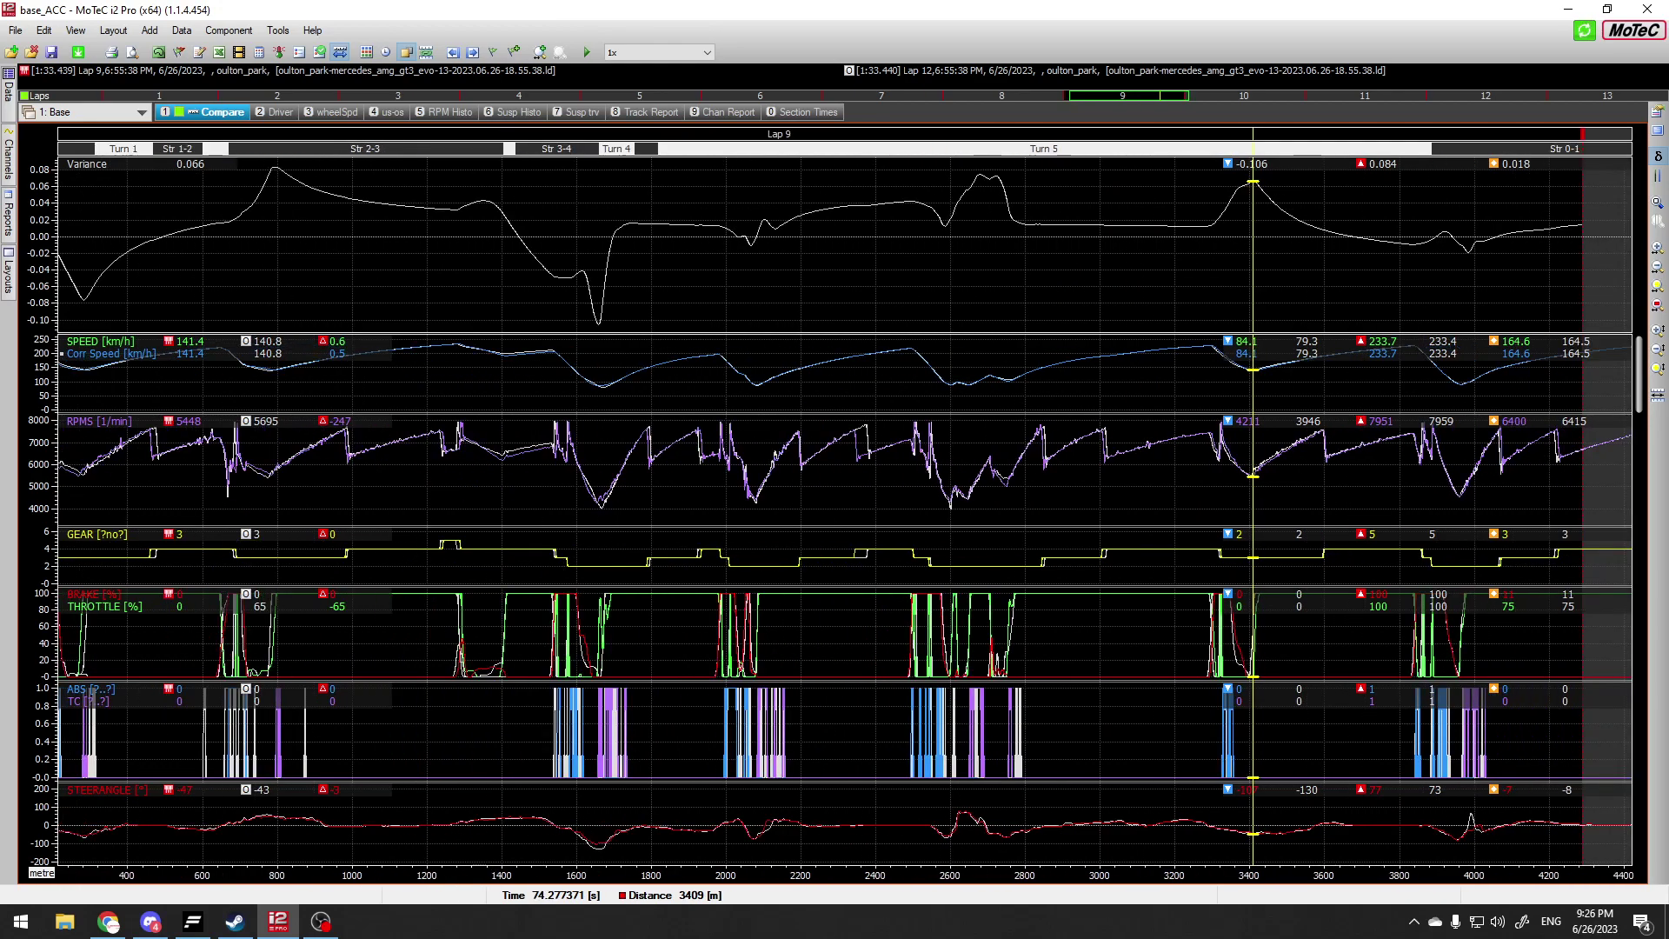
left_click_drag(1253, 504, 1413, 505)
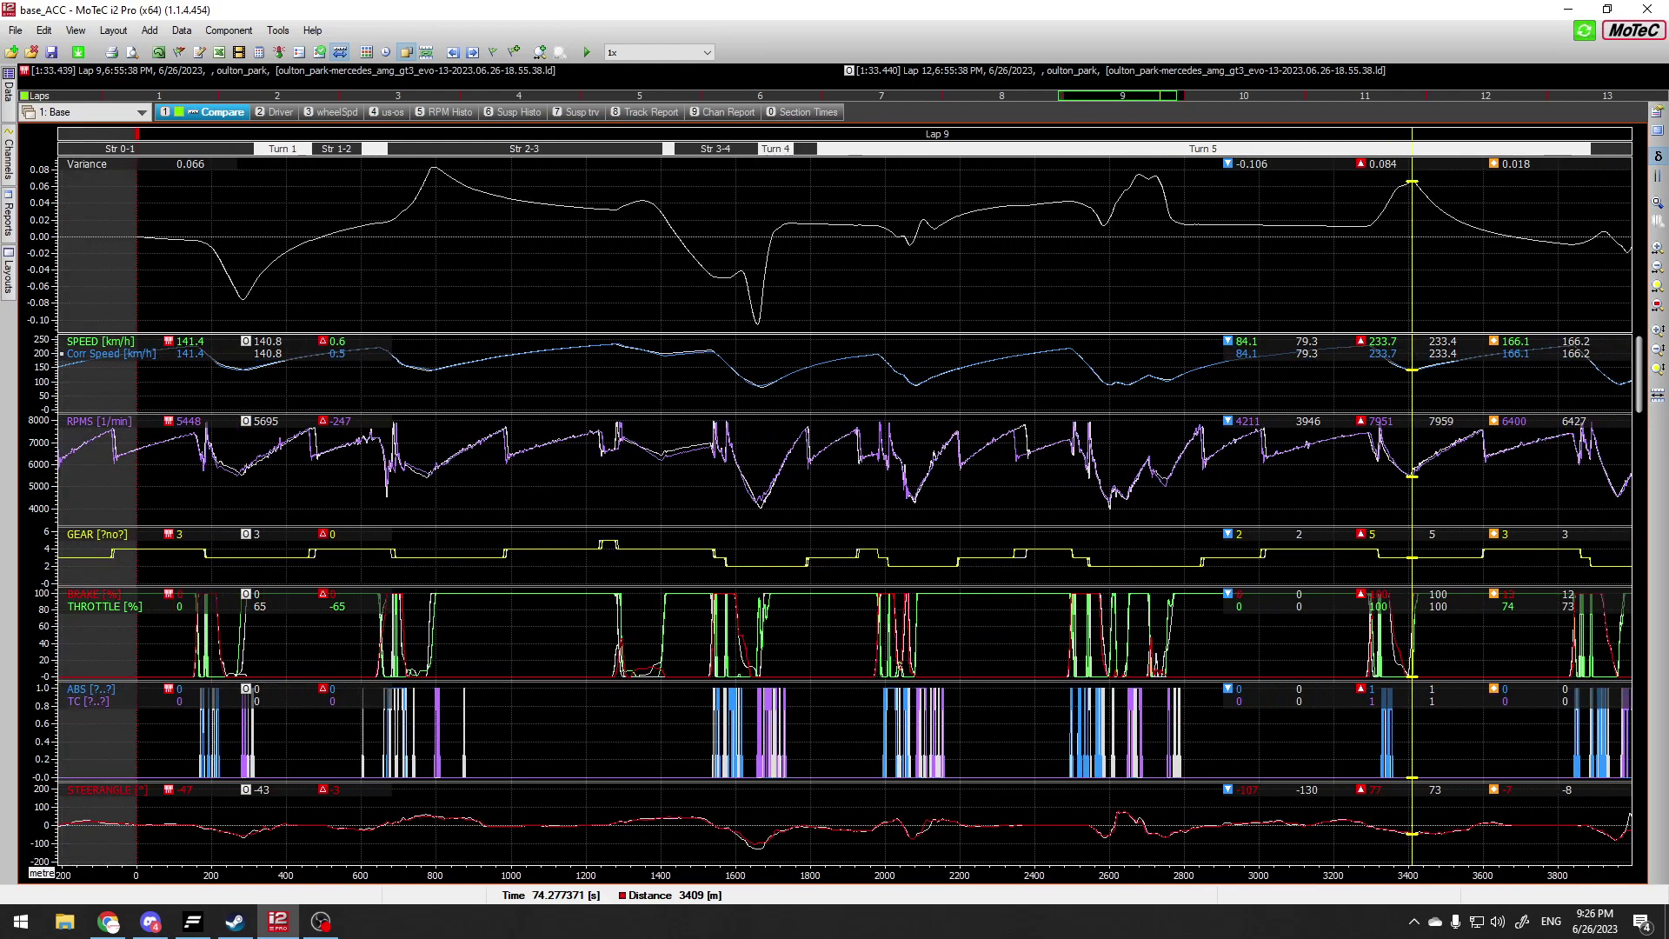
left_click_drag(1412, 504, 1343, 504)
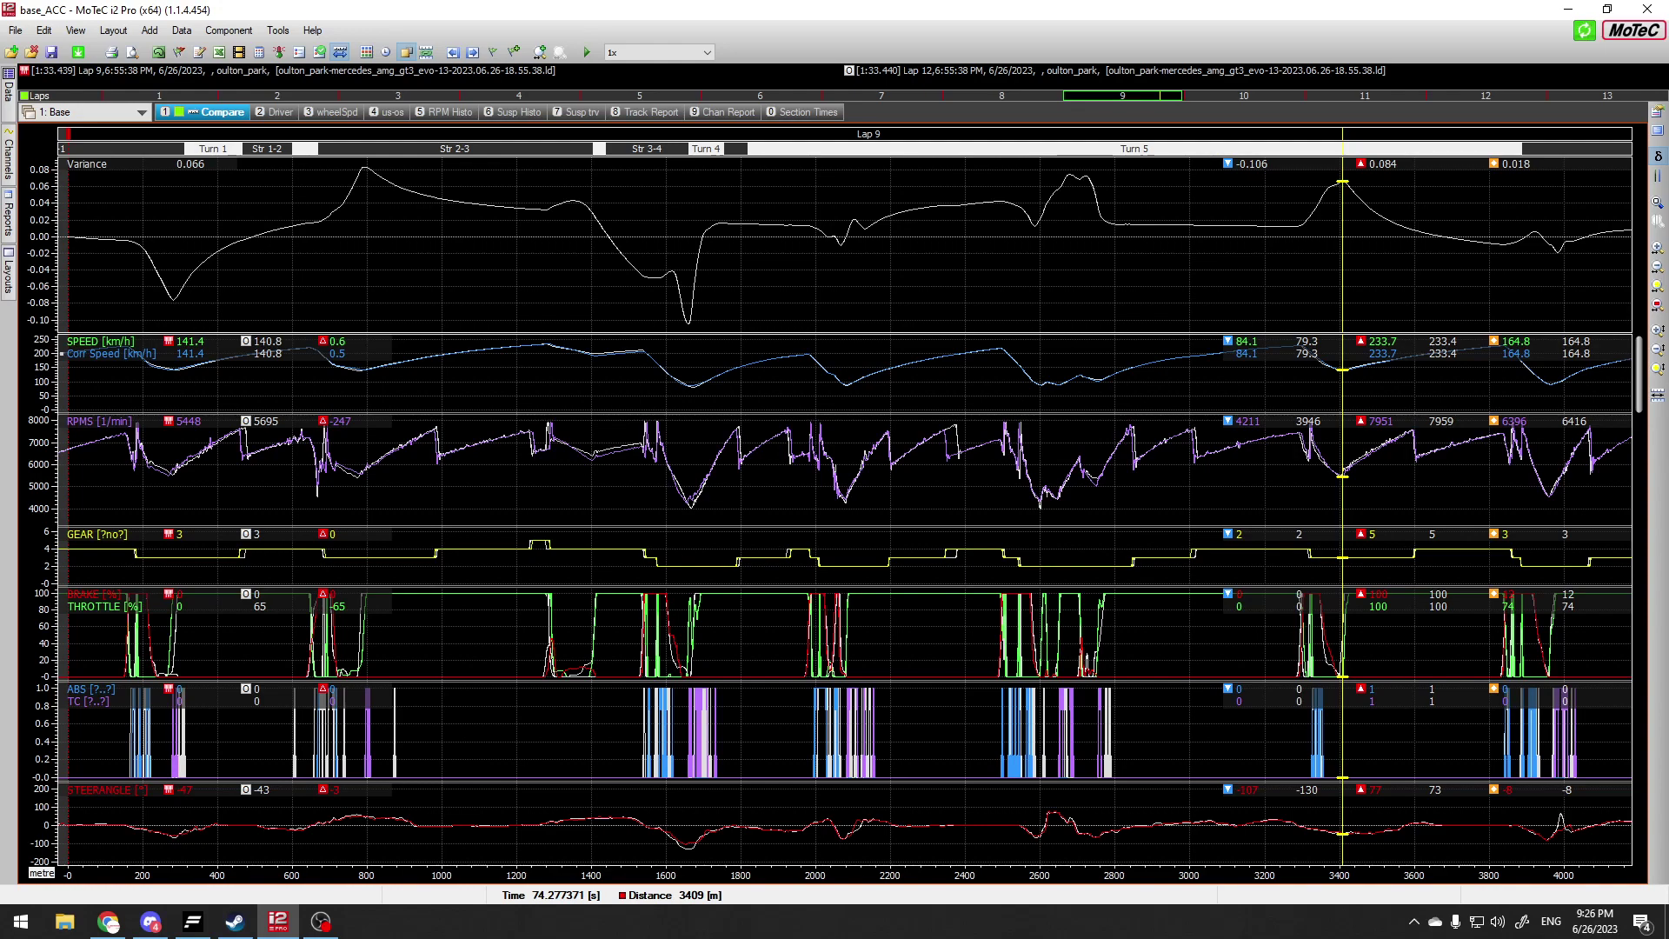
Step: Overlay Lap 13 on Lap 9 and review the variance and channel traces over the lap
mouse_move(8, 91)
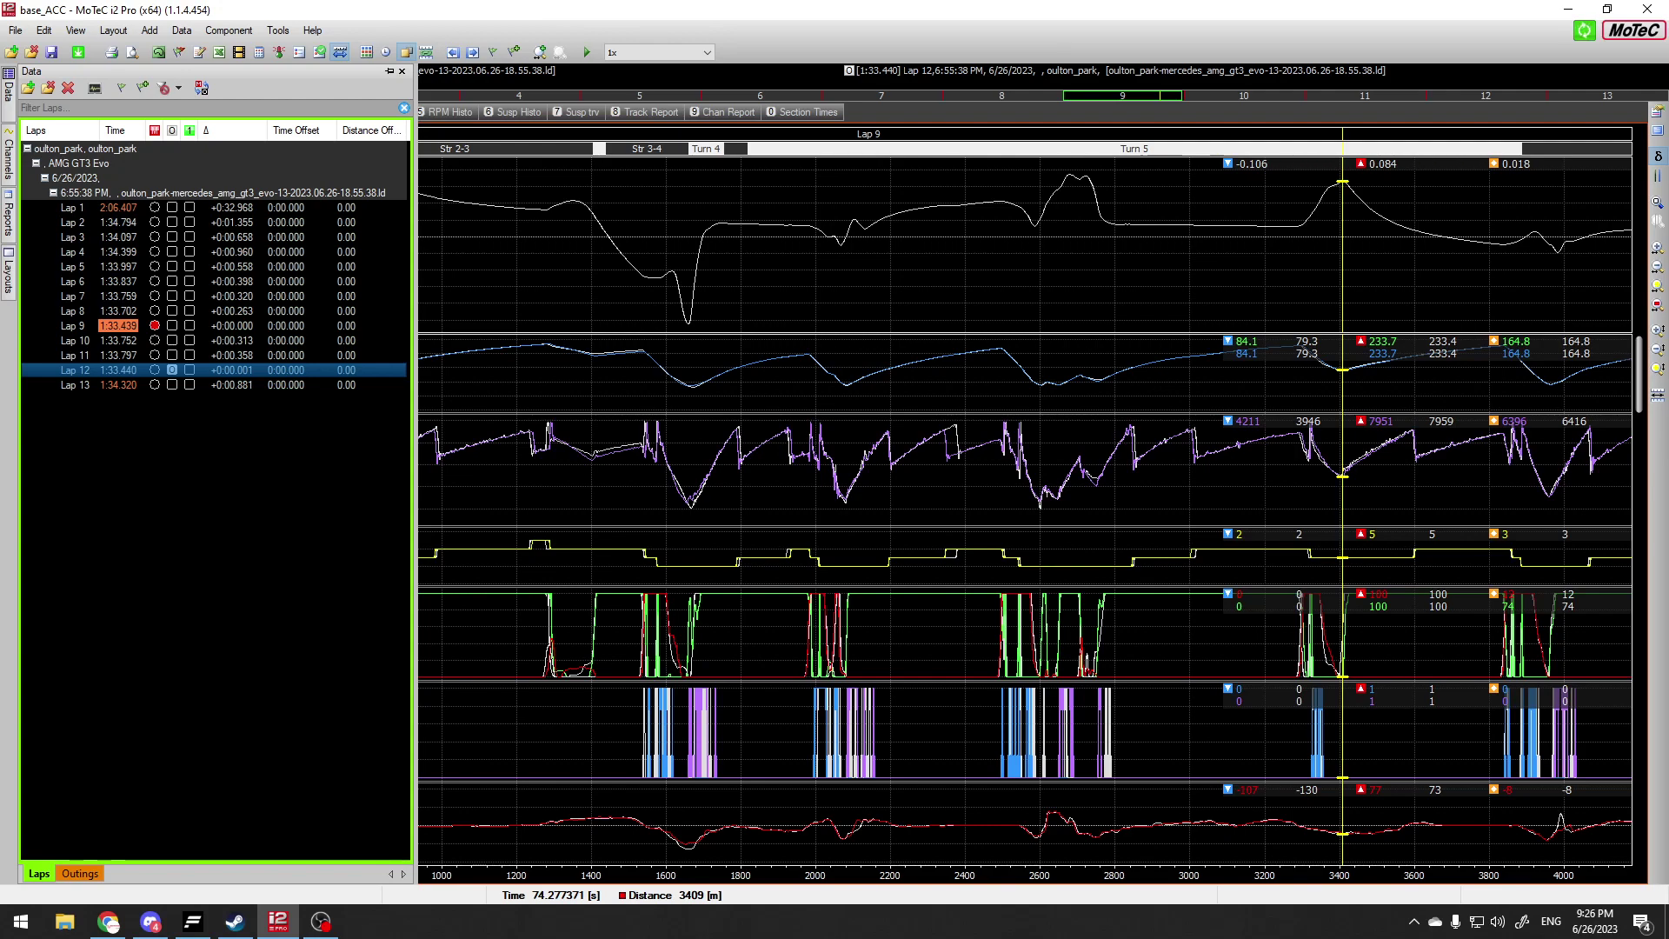
left_click(172, 385)
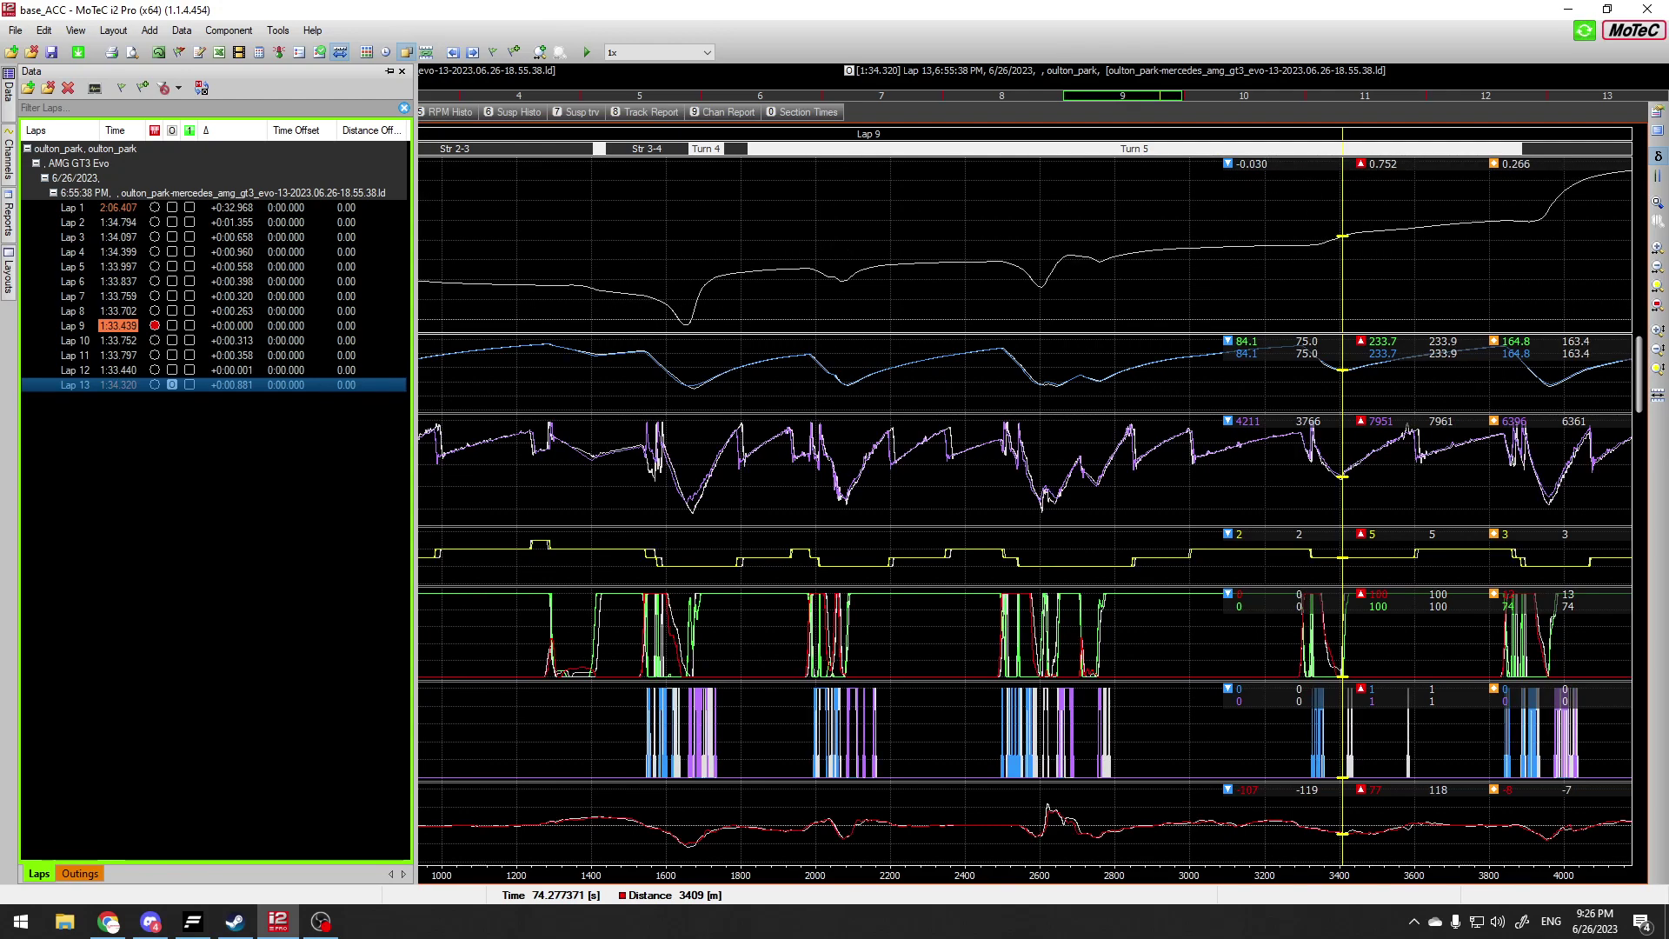
left_click(402, 72)
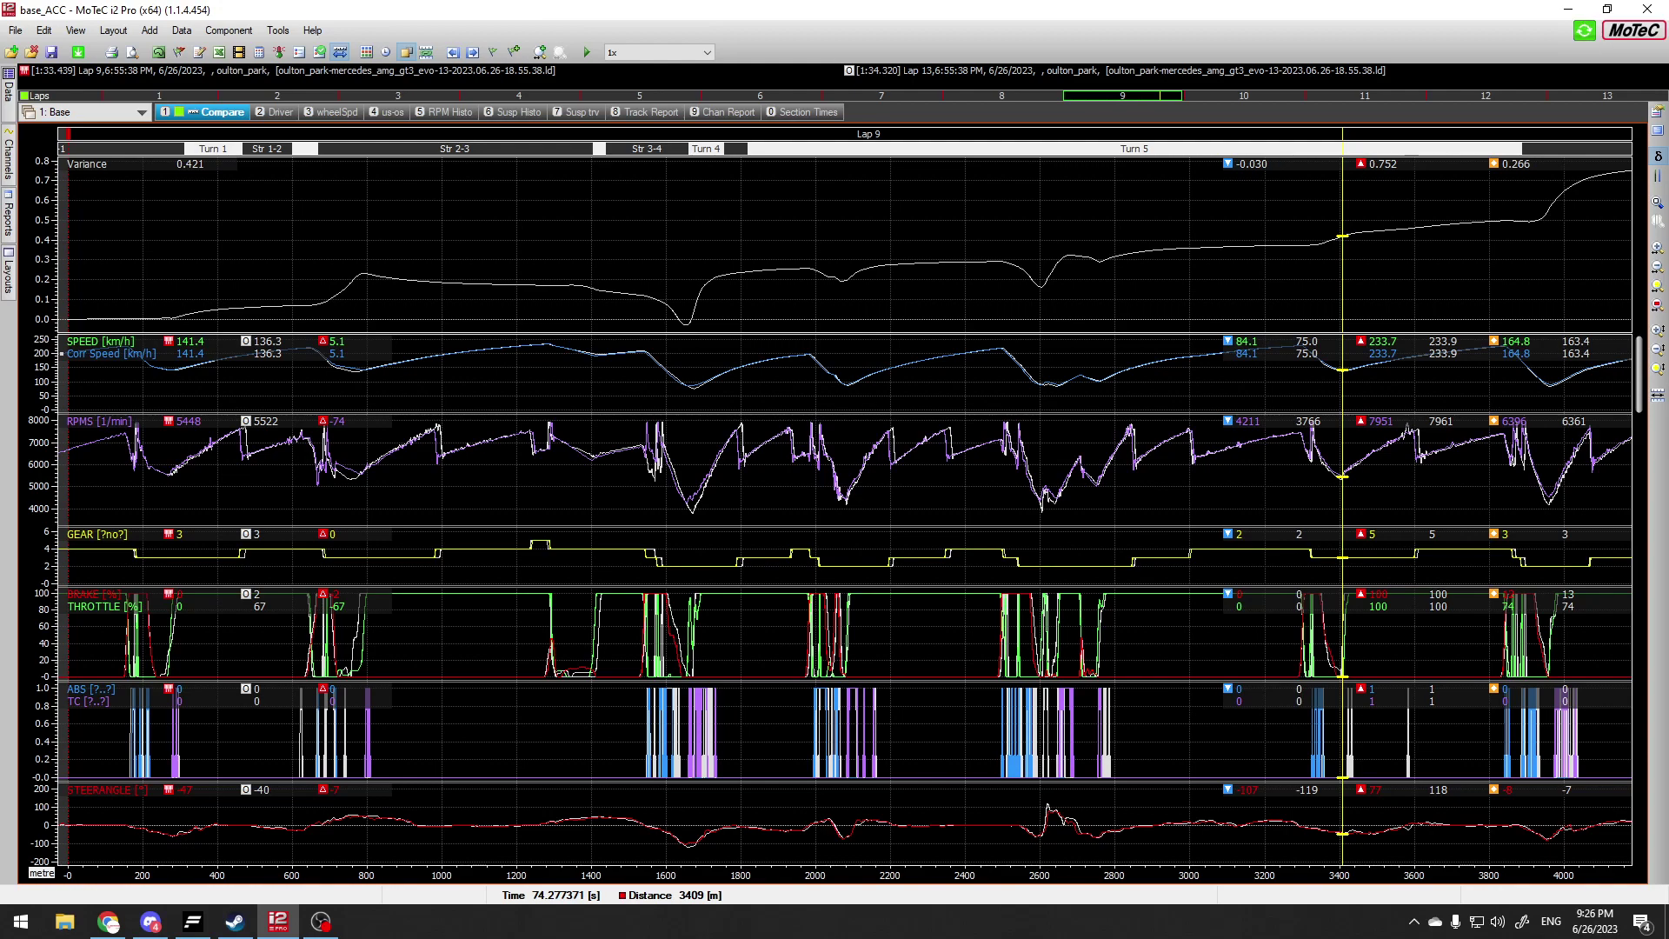
Step: Set Lap 11 as the overlay and Lap 10 as the main lap, and review their traces
left_click(9, 90)
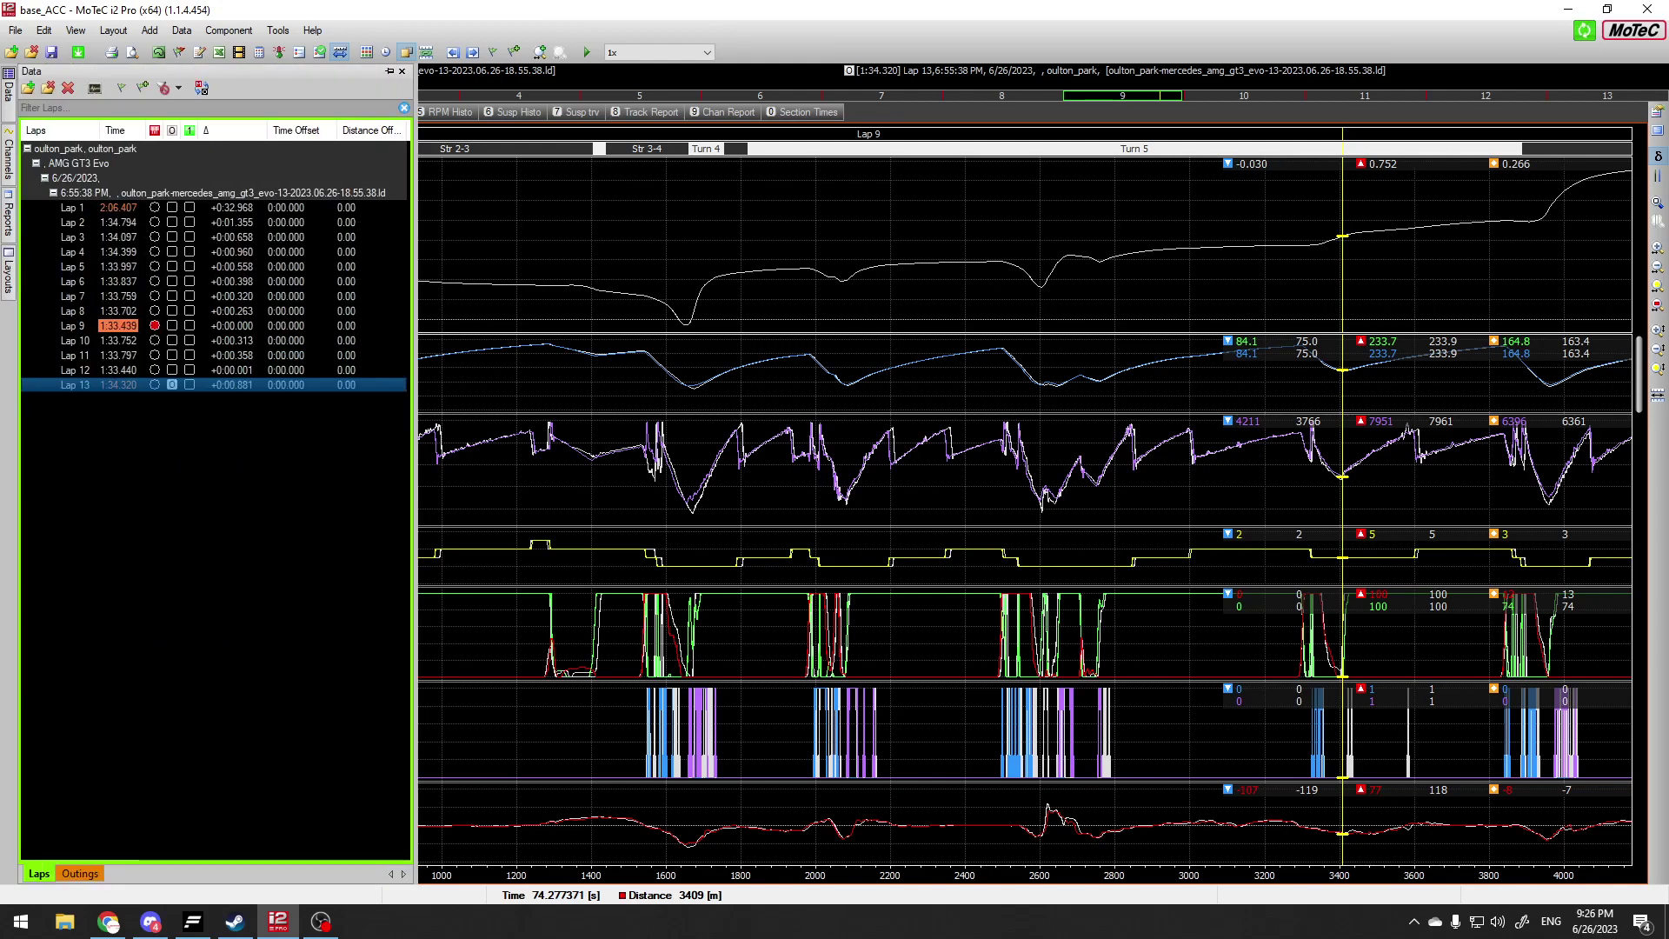
left_click(172, 355)
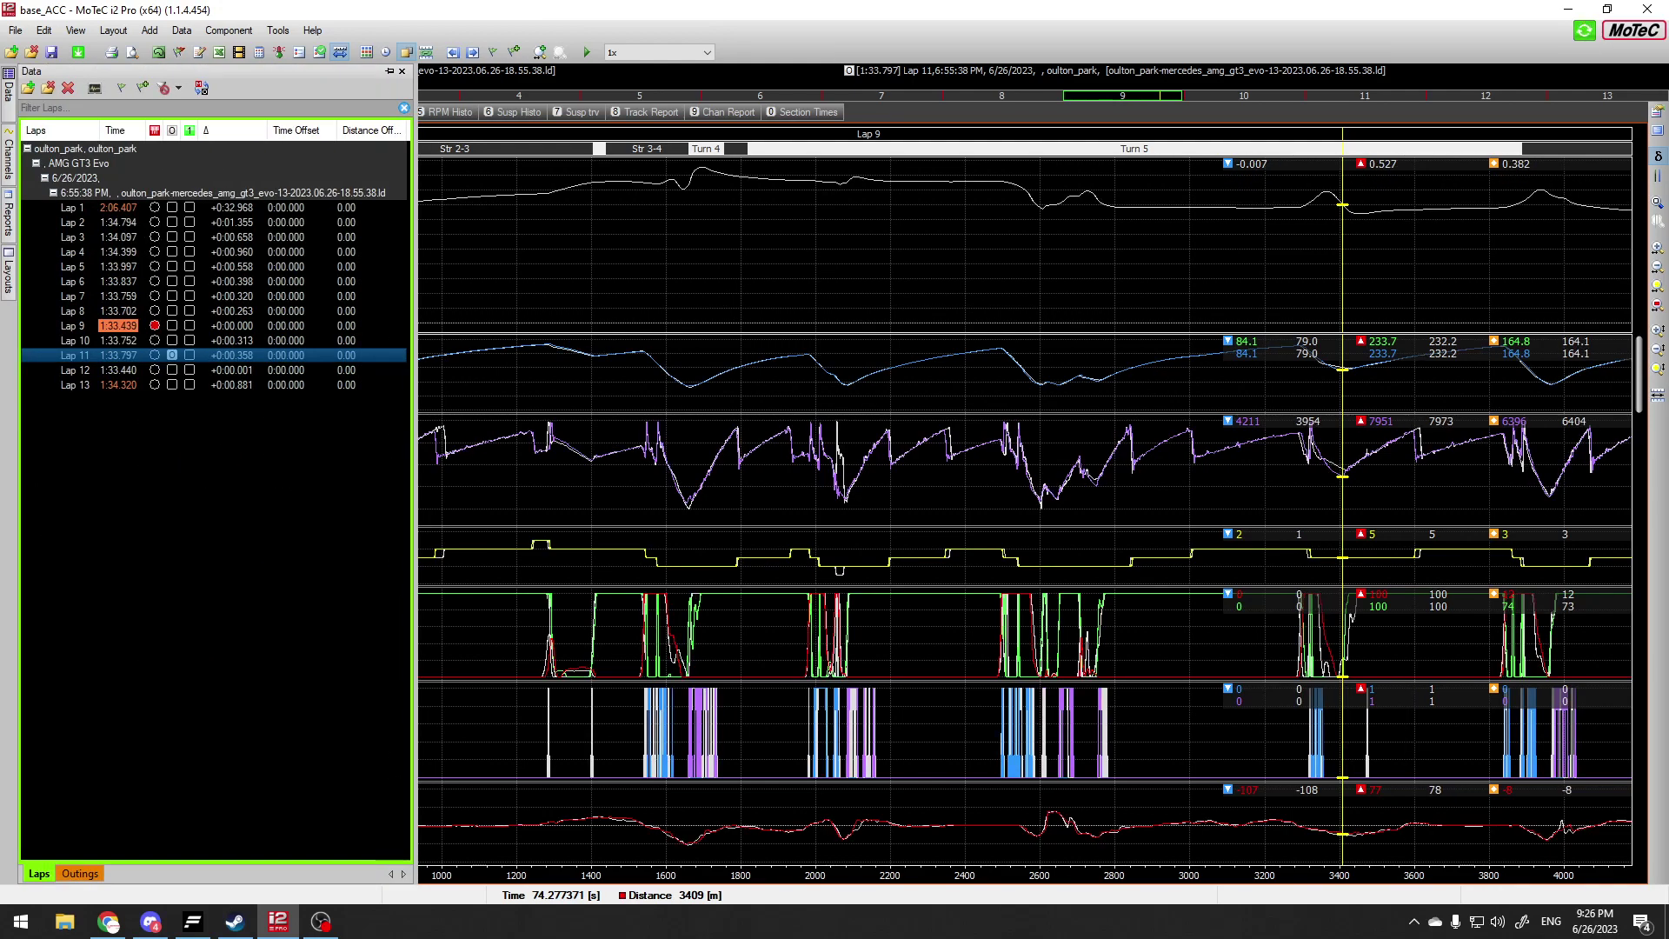
left_click(155, 341)
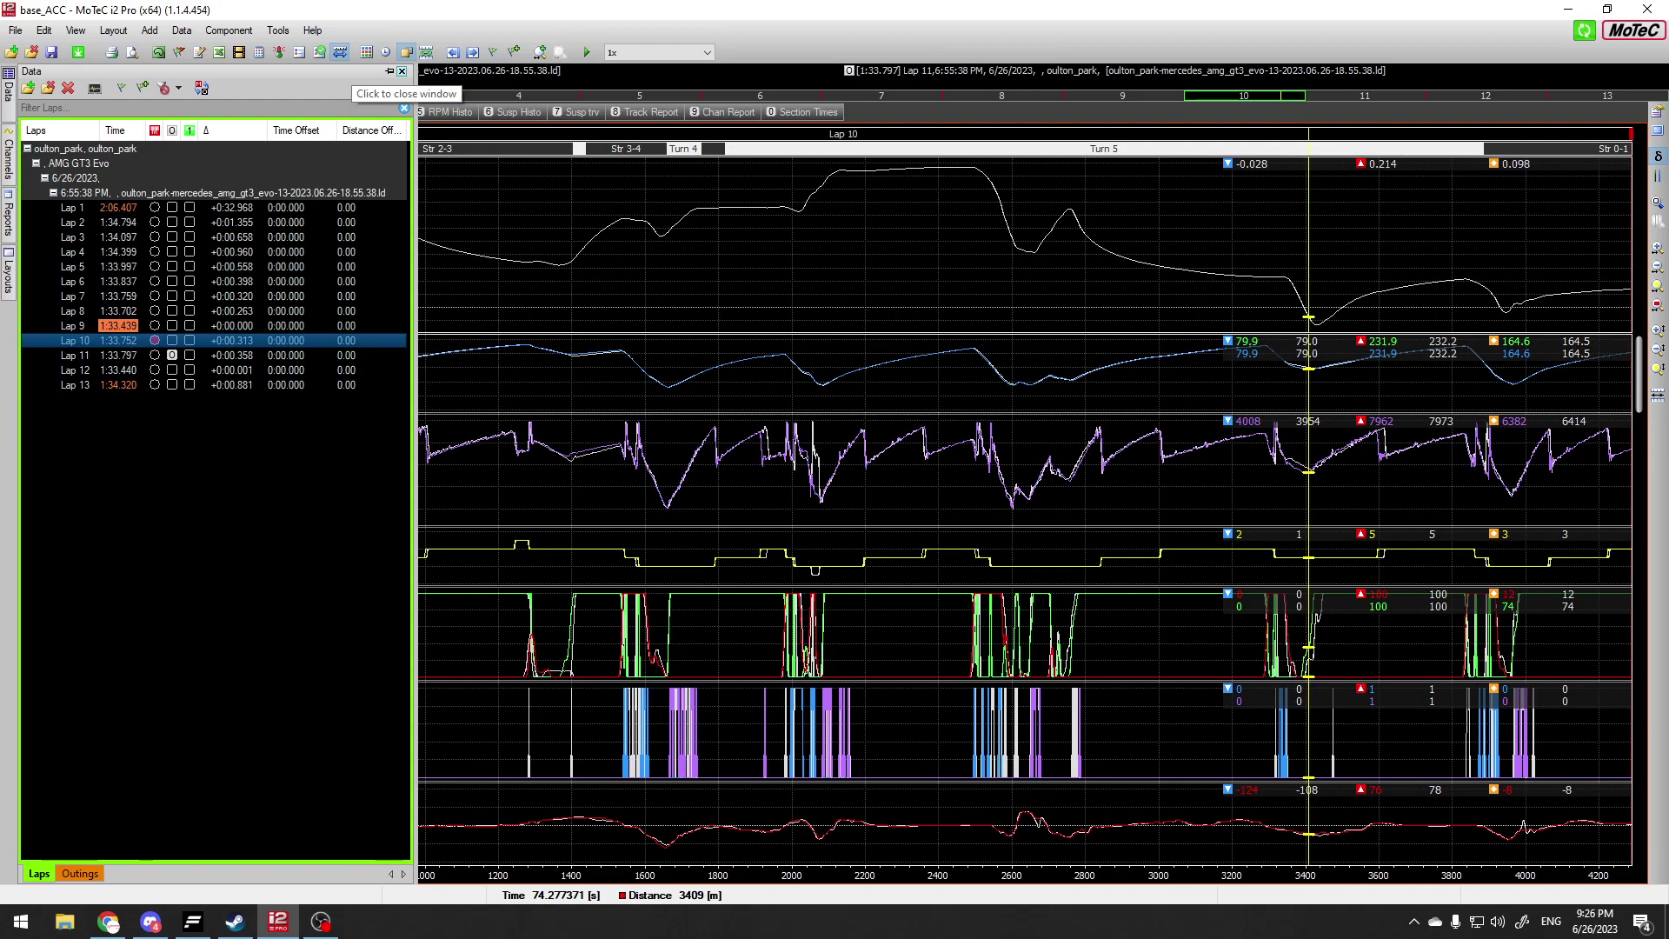
left_click(402, 72)
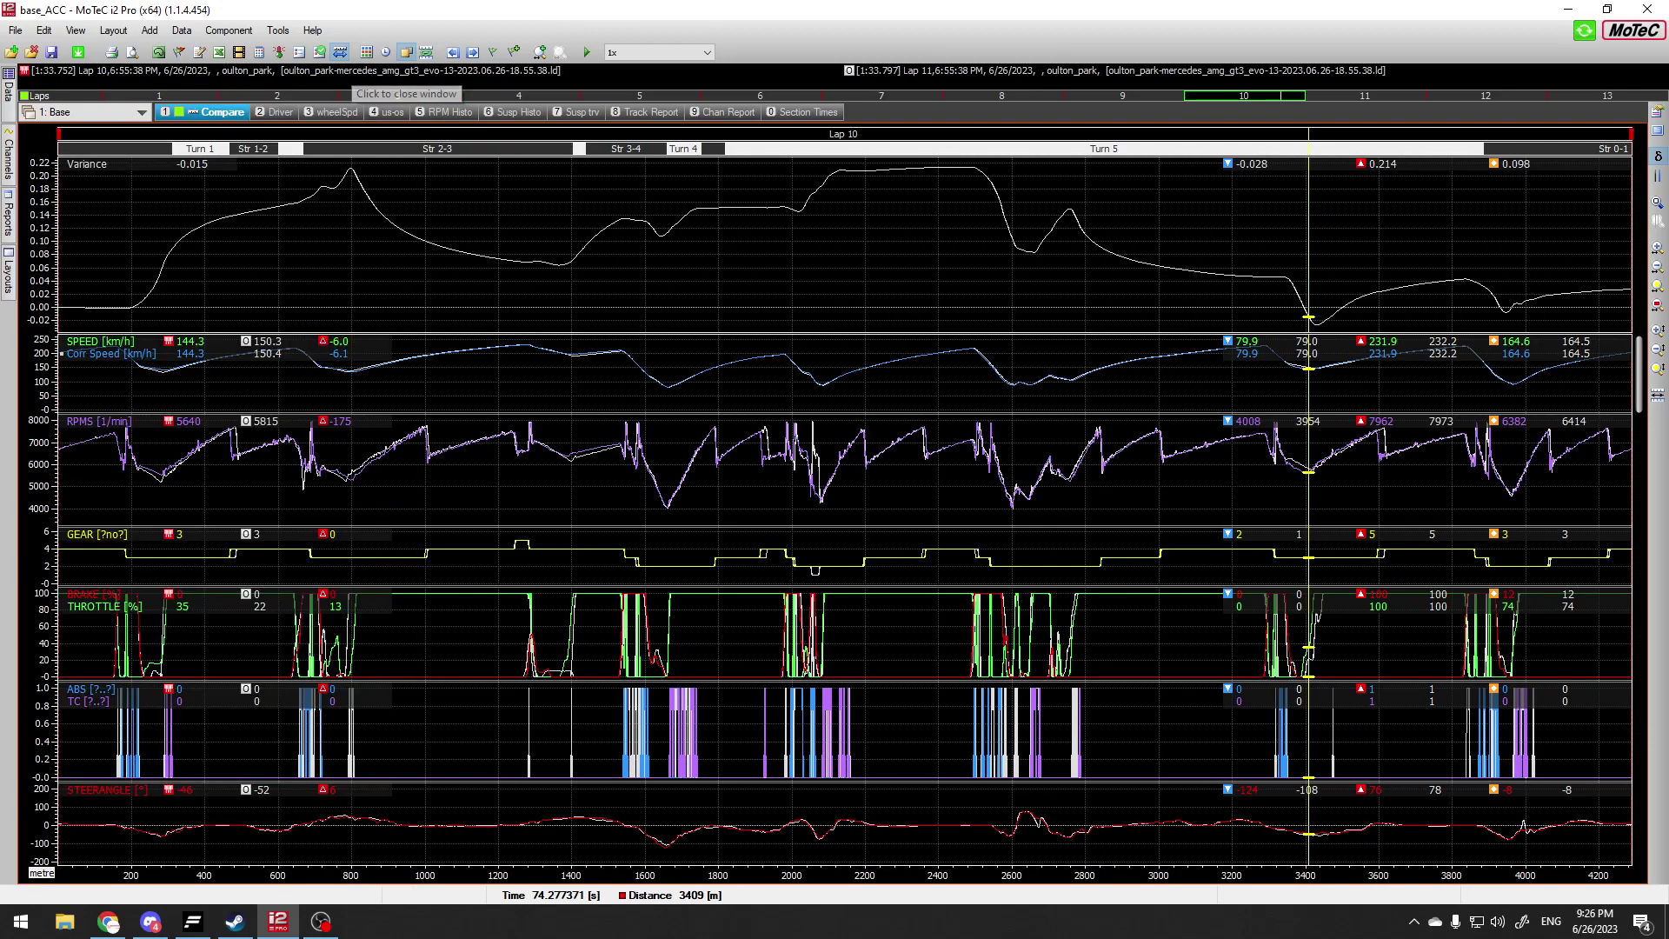
left_click(9, 90)
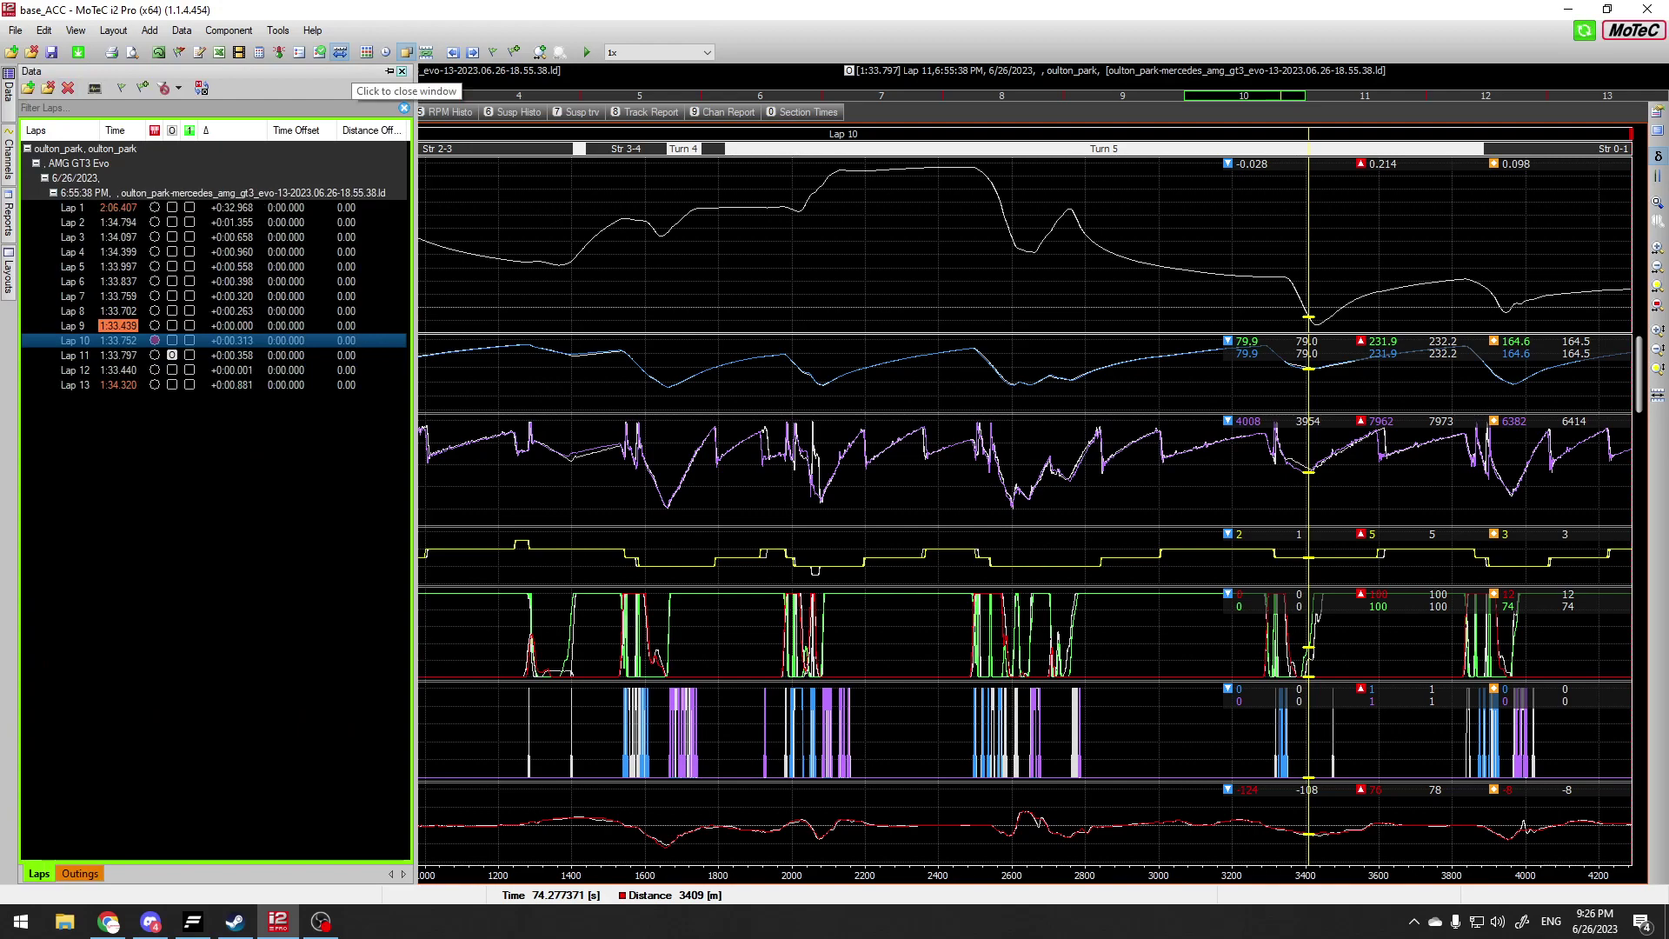
left_click(401, 71)
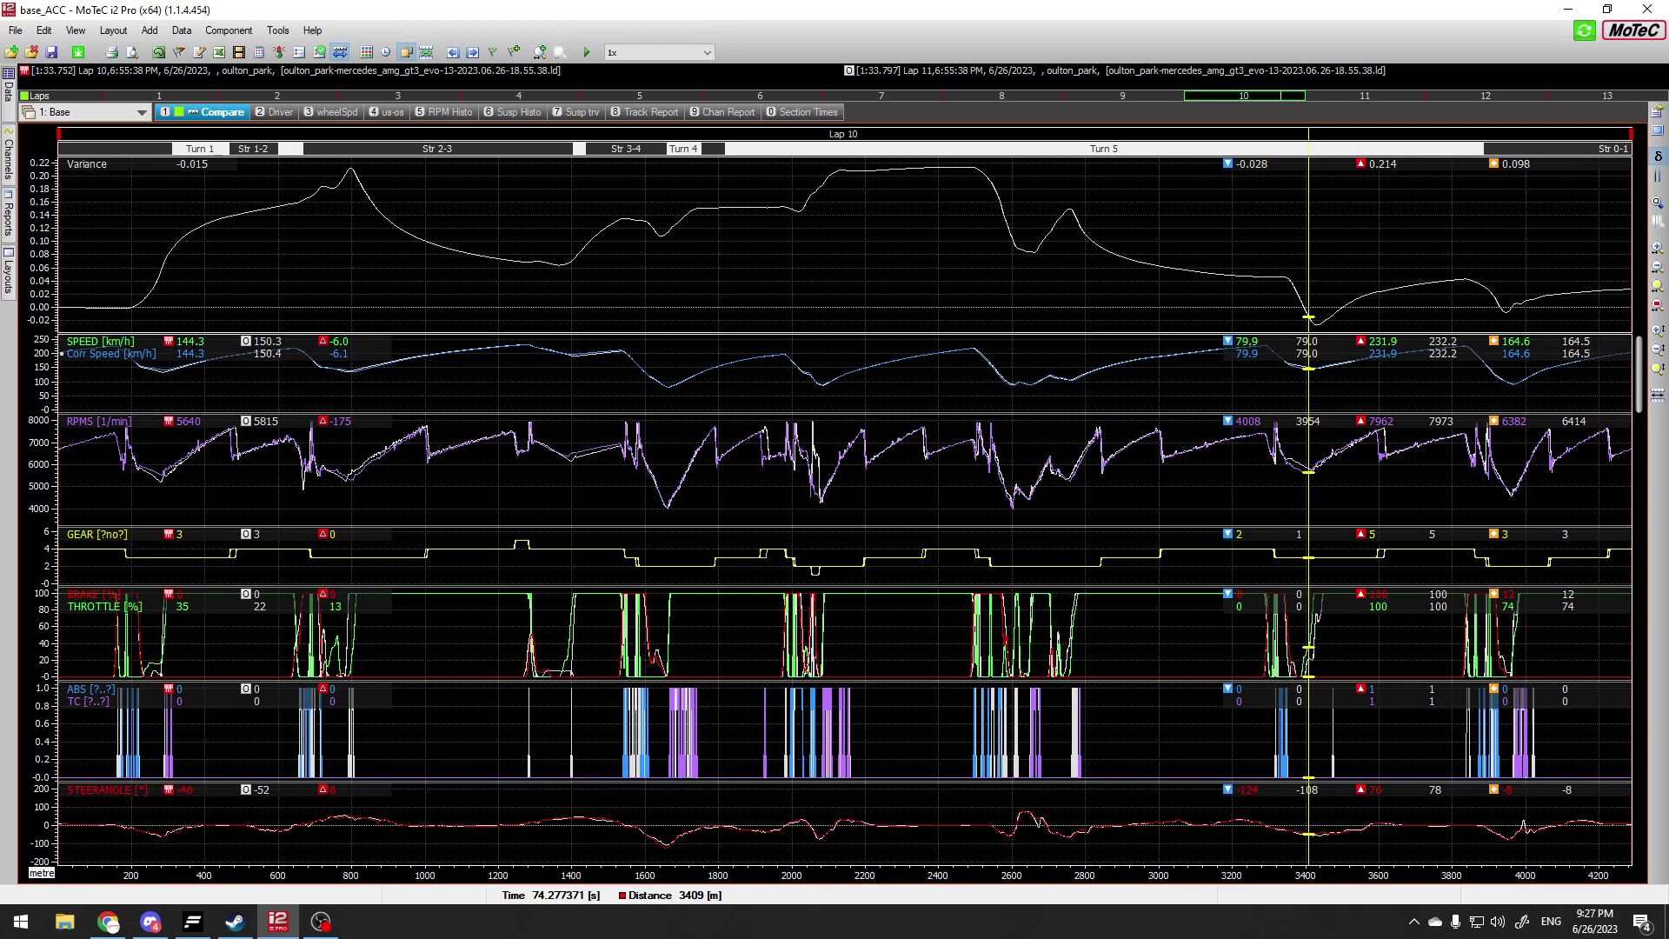
Step: Make Lap 9 the main lap with the Lap 11 overlay kept, and close the lap list
mouse_move(9, 93)
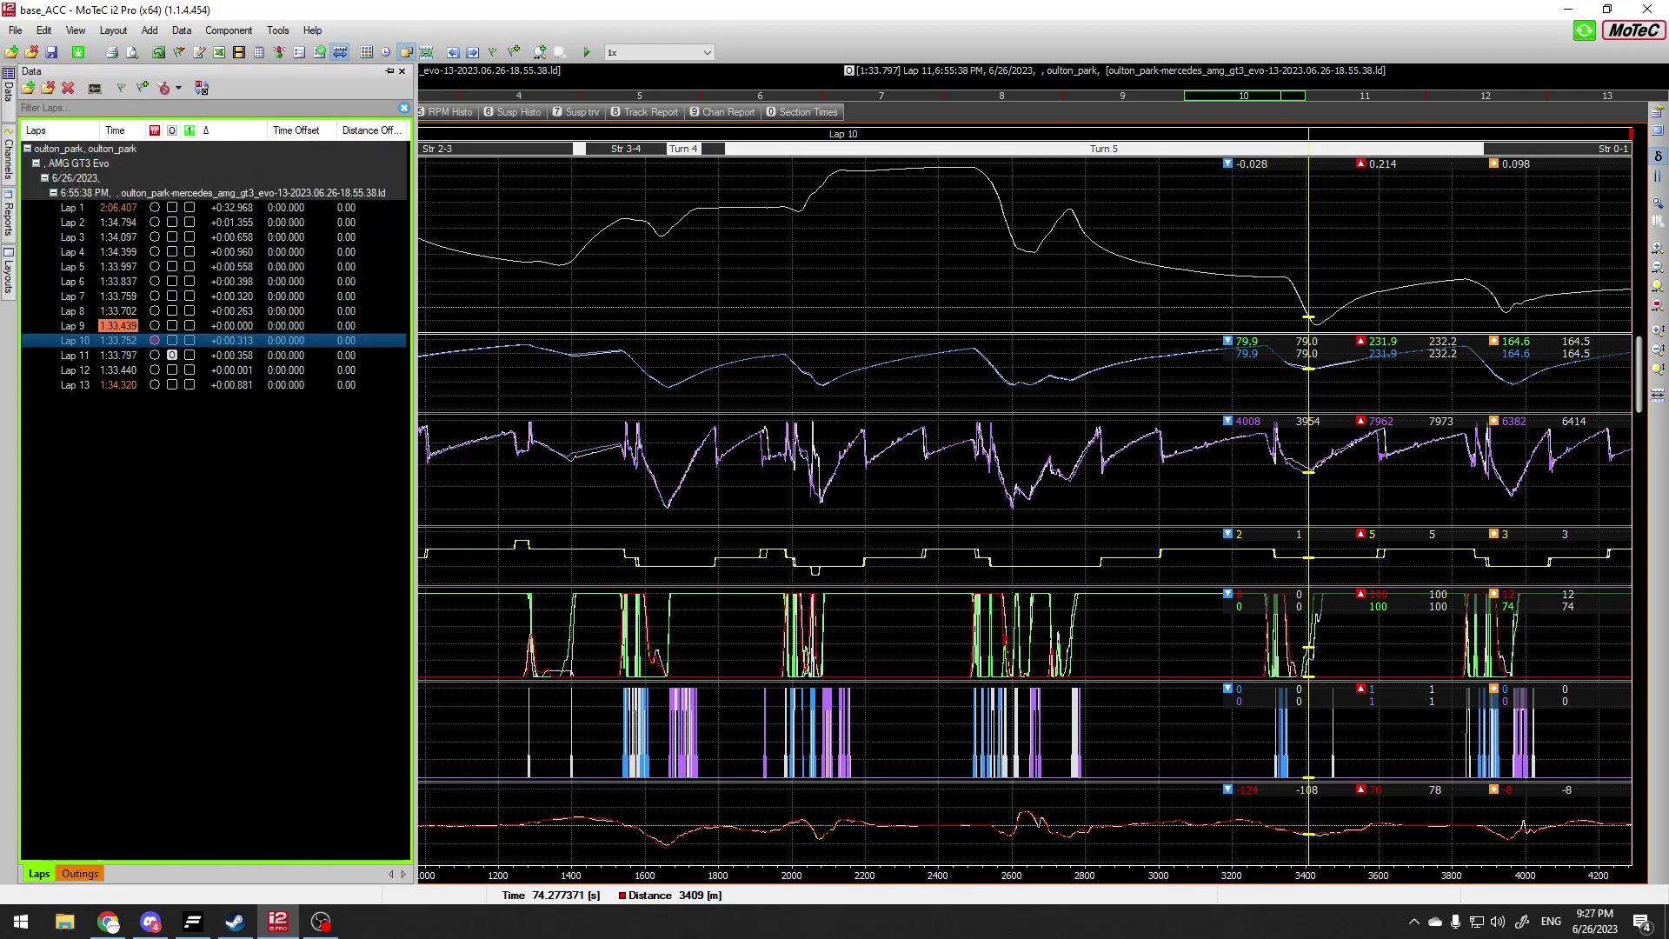
left_click(118, 326)
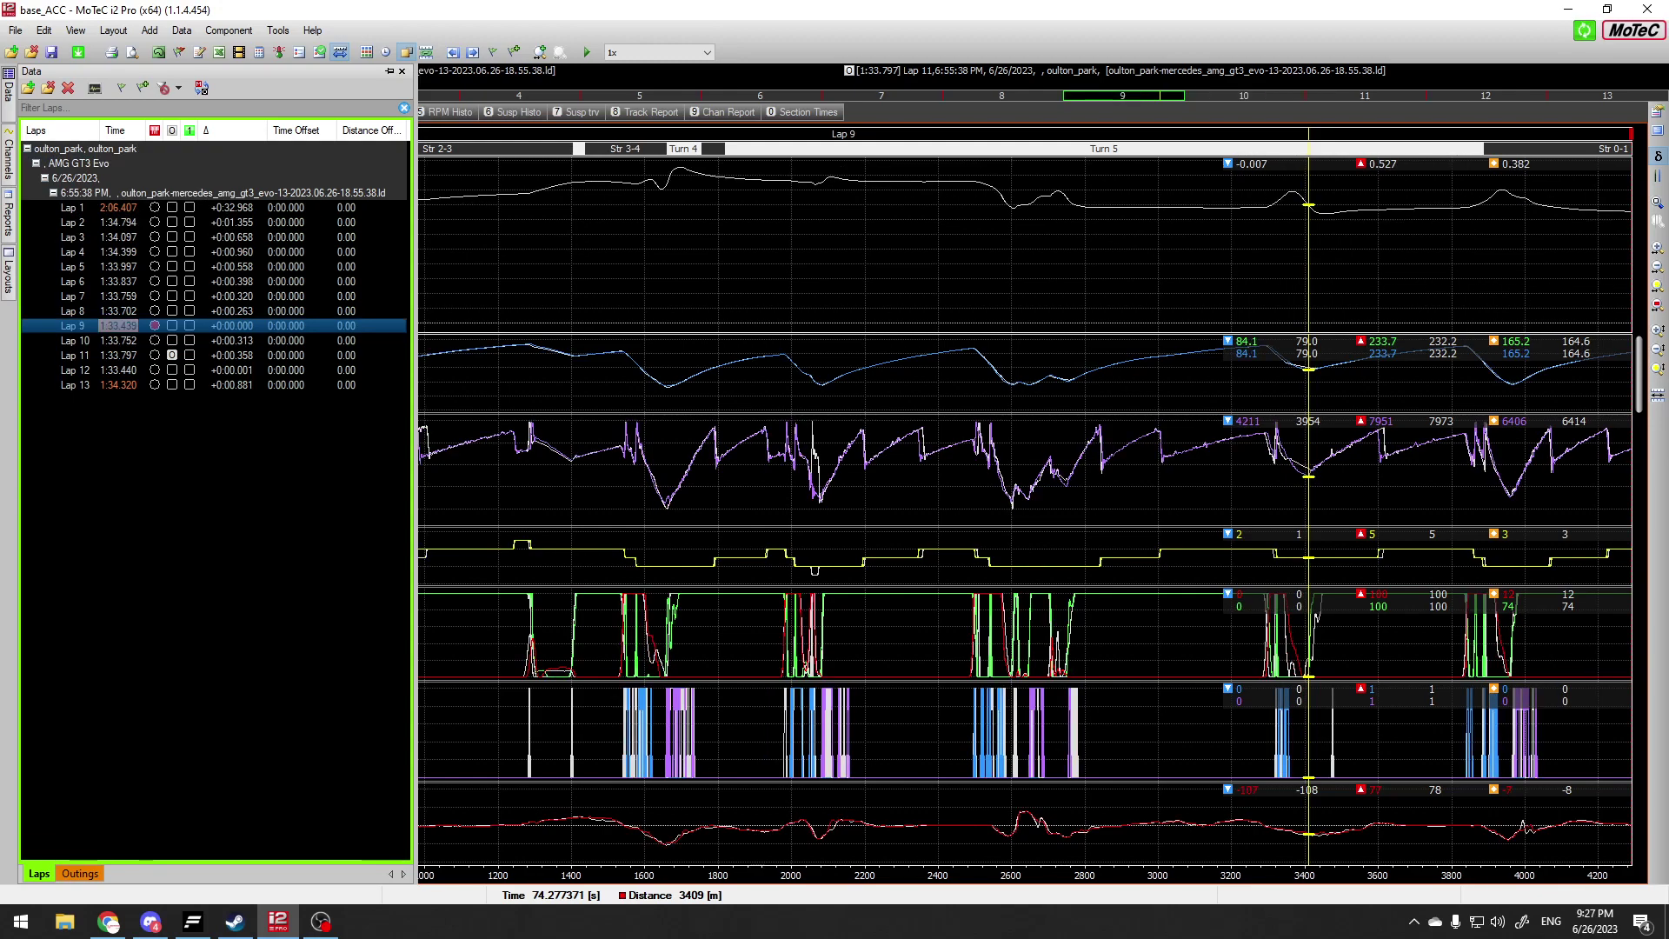
left_click(401, 71)
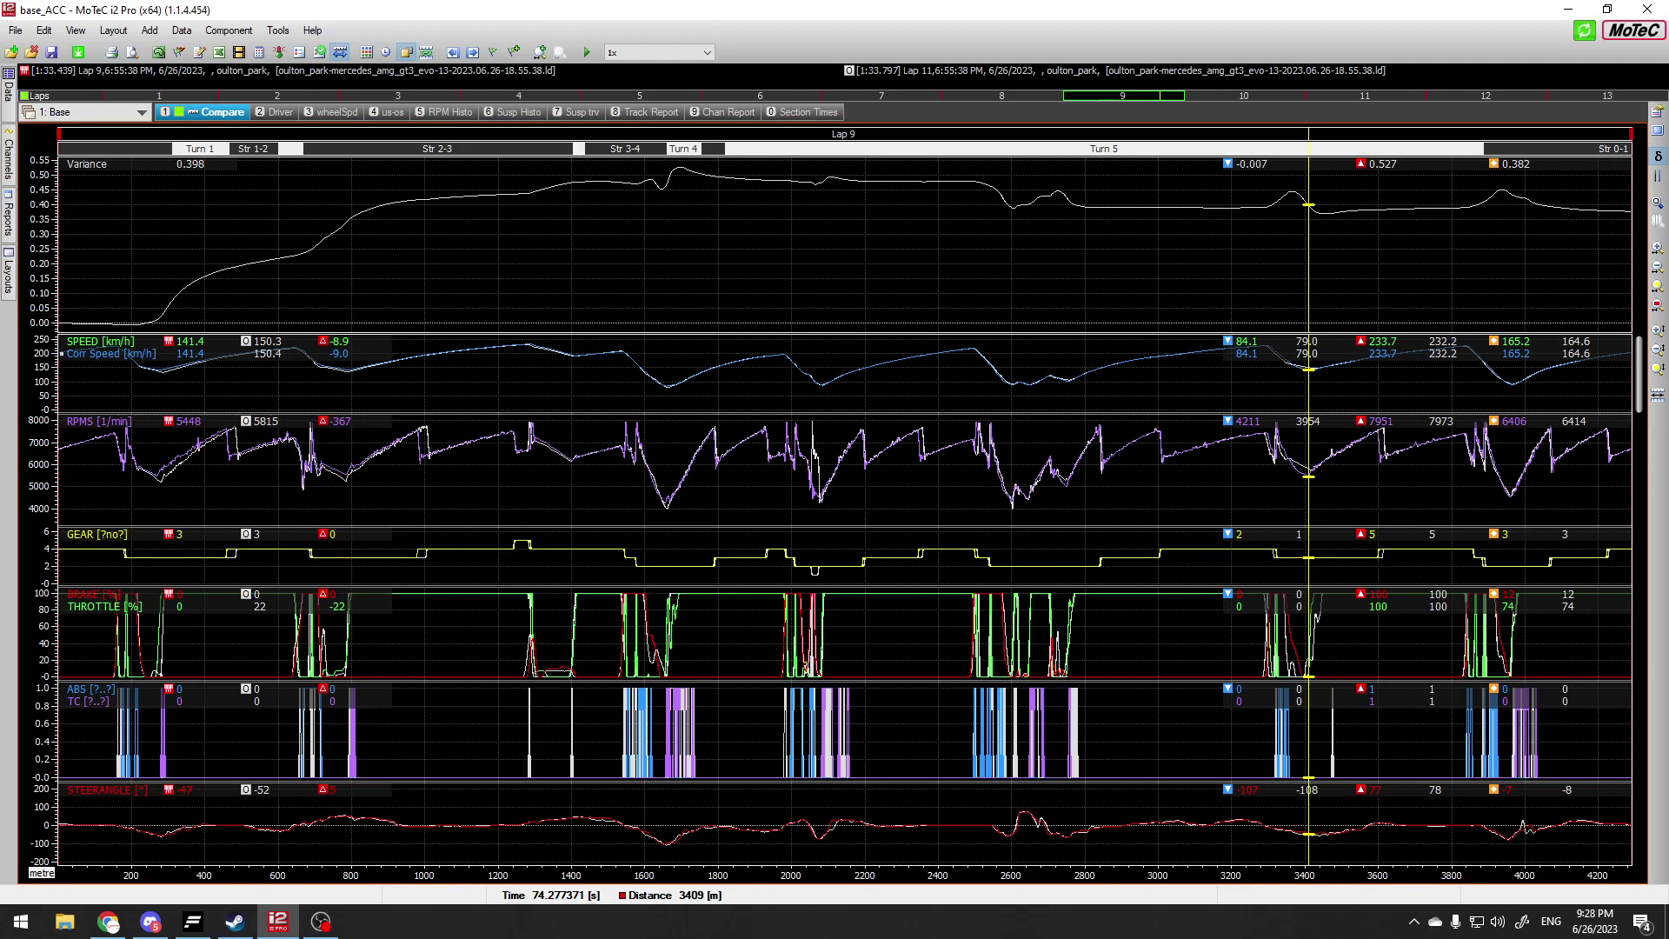
mouse_move(9, 89)
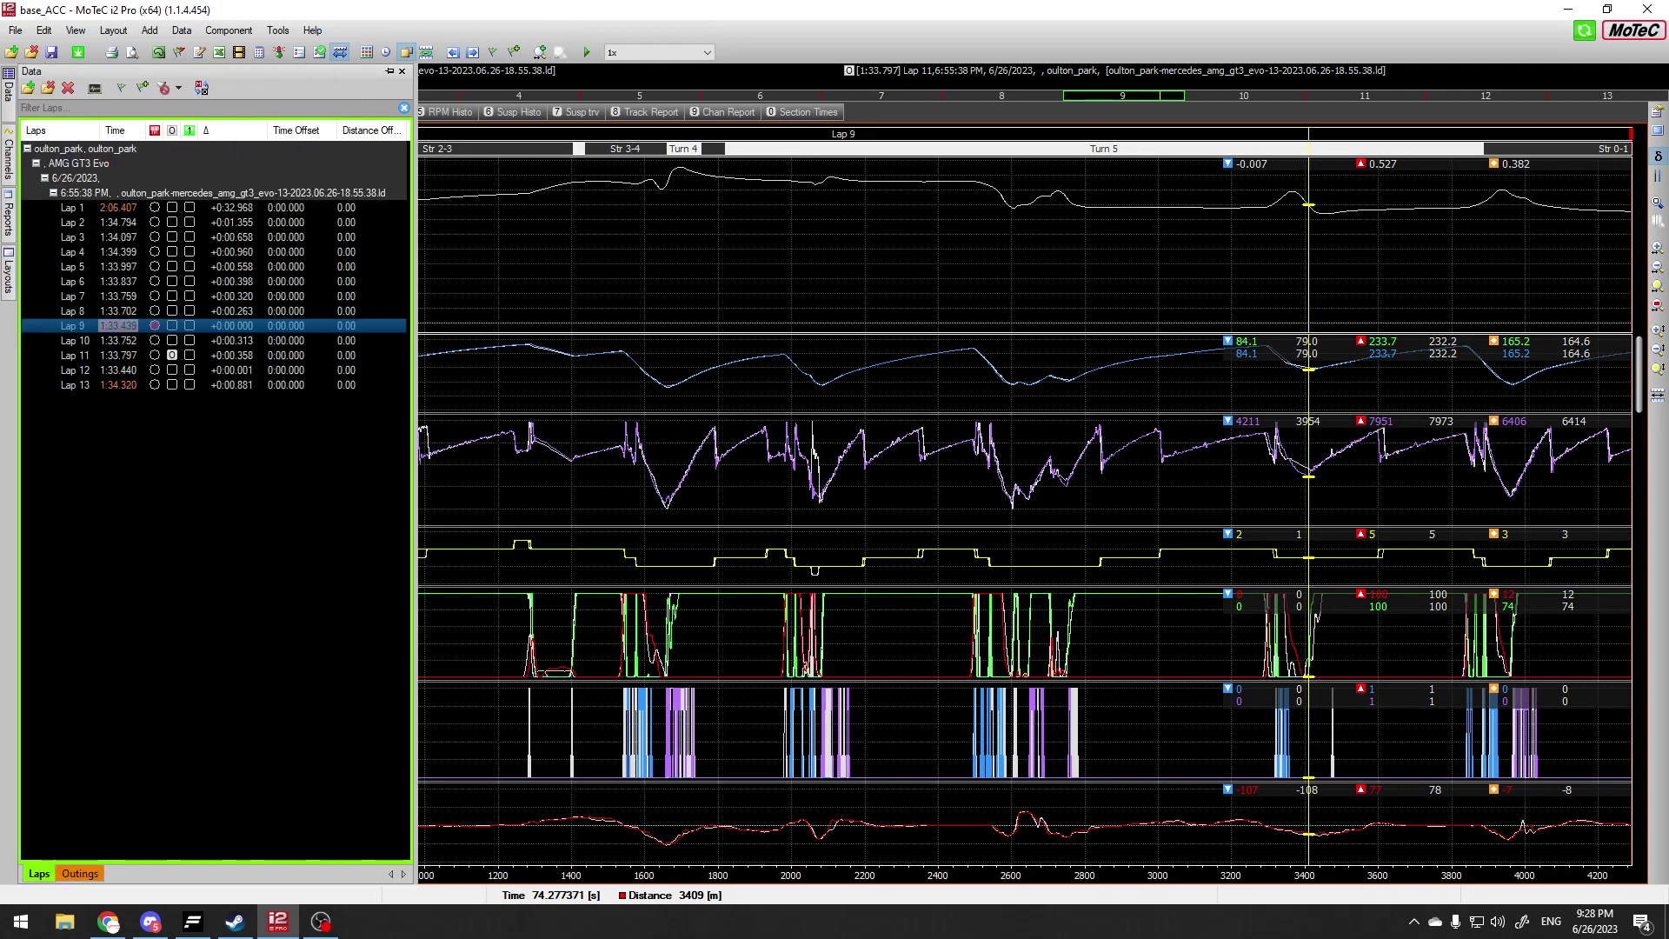
left_click(402, 71)
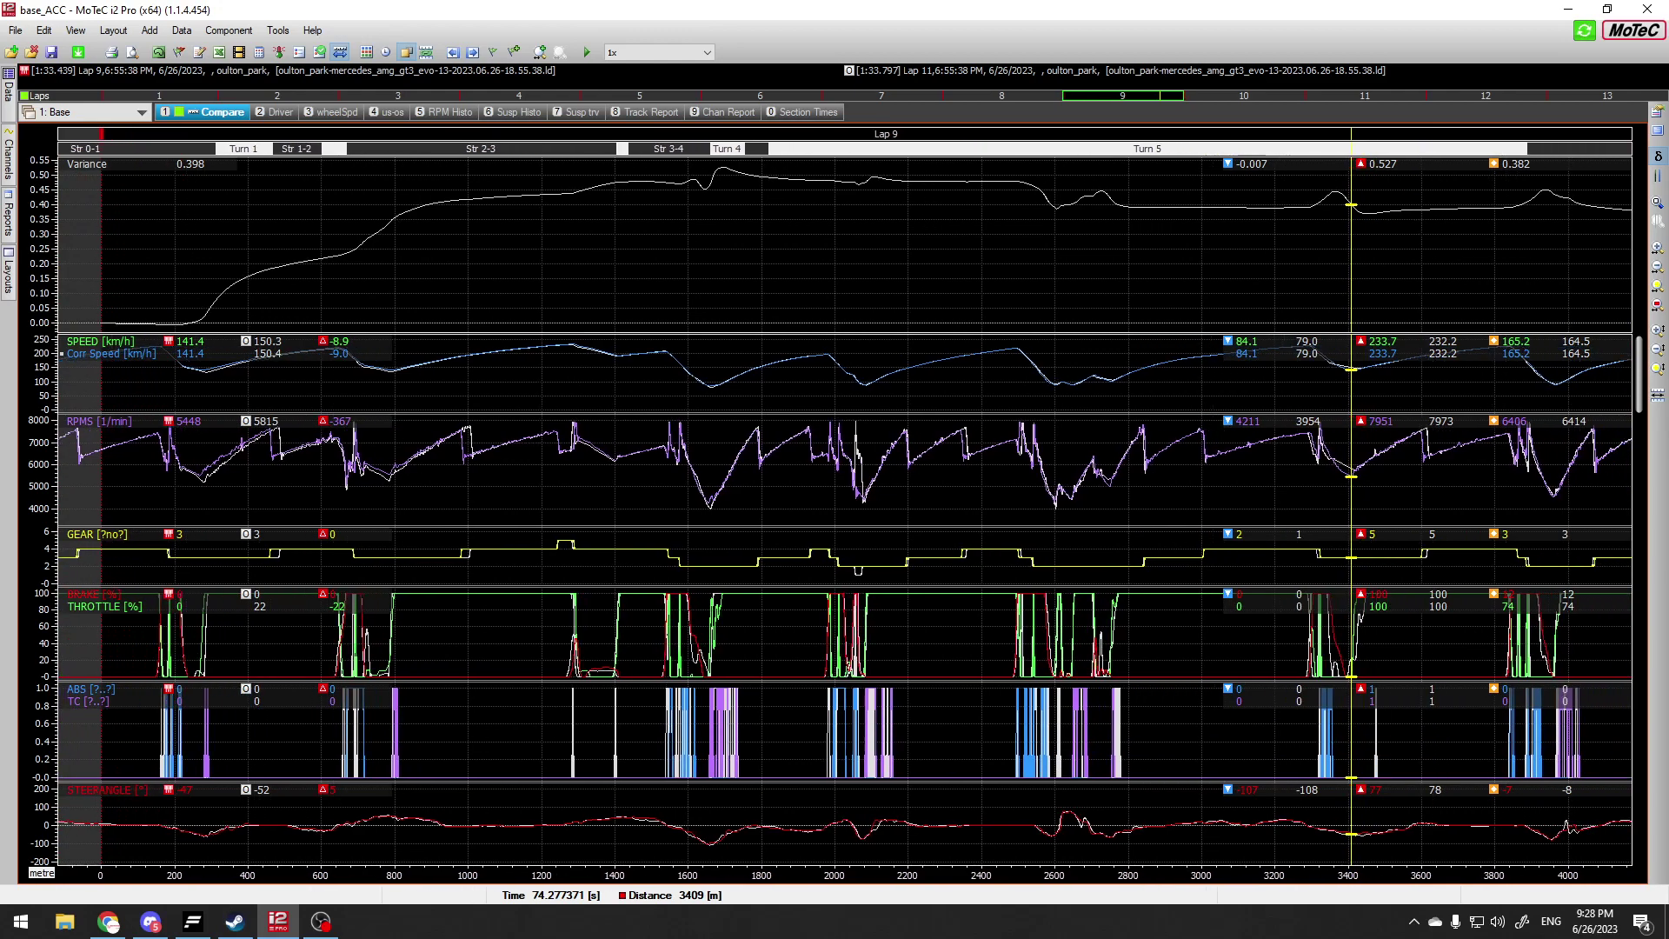
left_click_drag(1316, 476, 1305, 476)
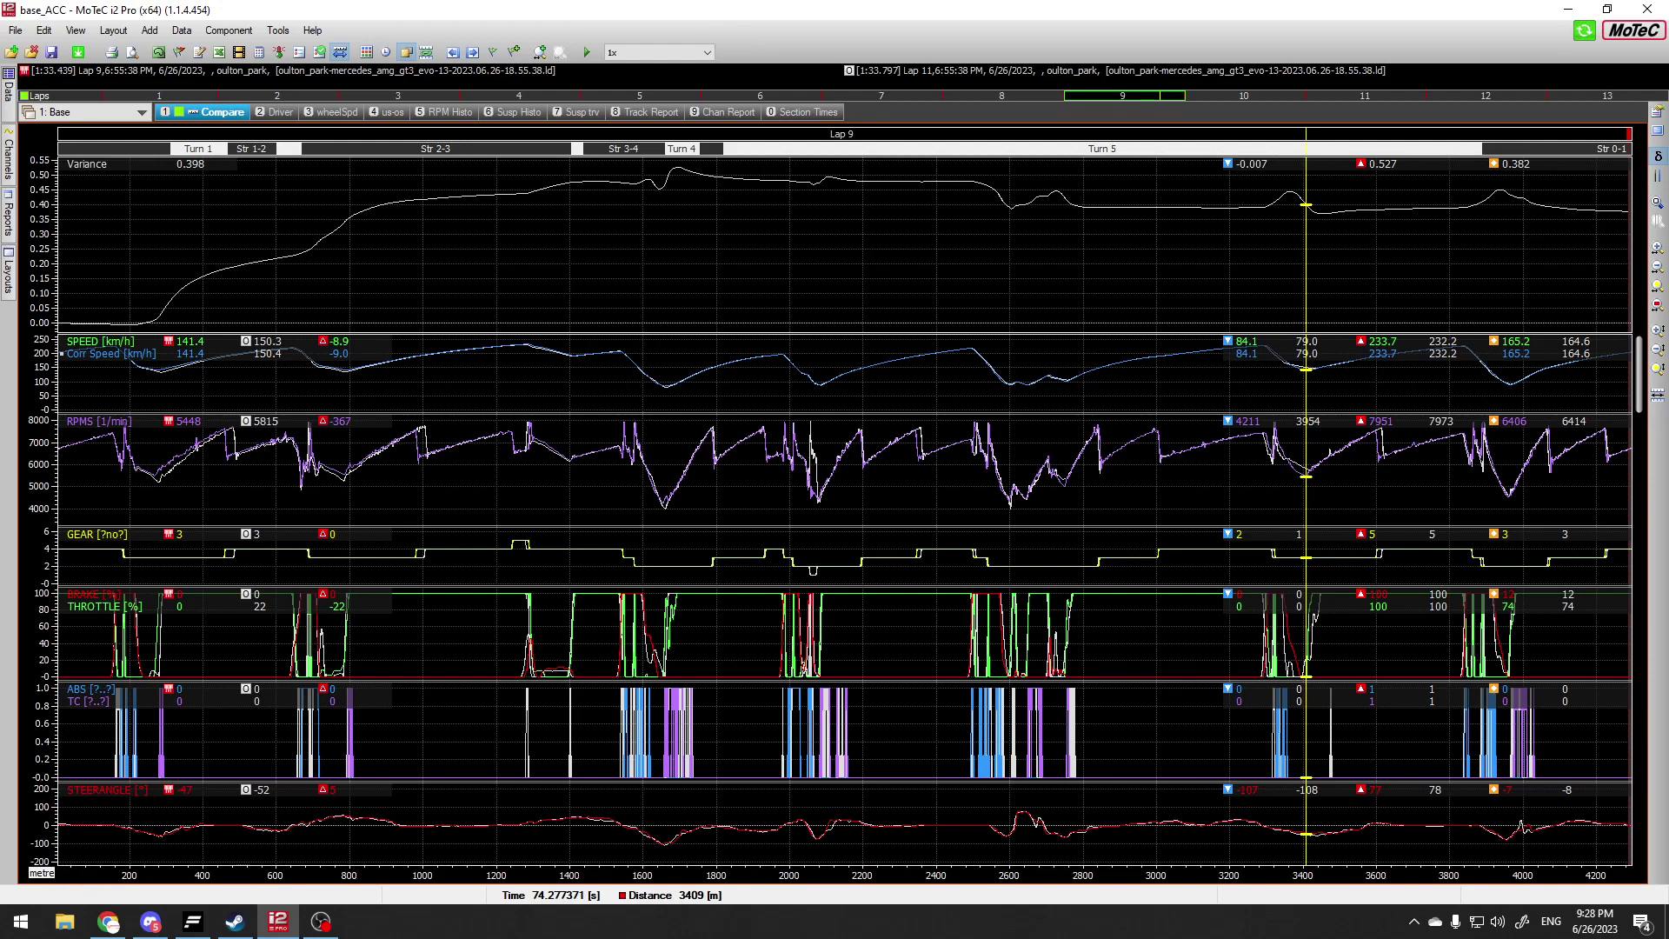
left_click(150, 921)
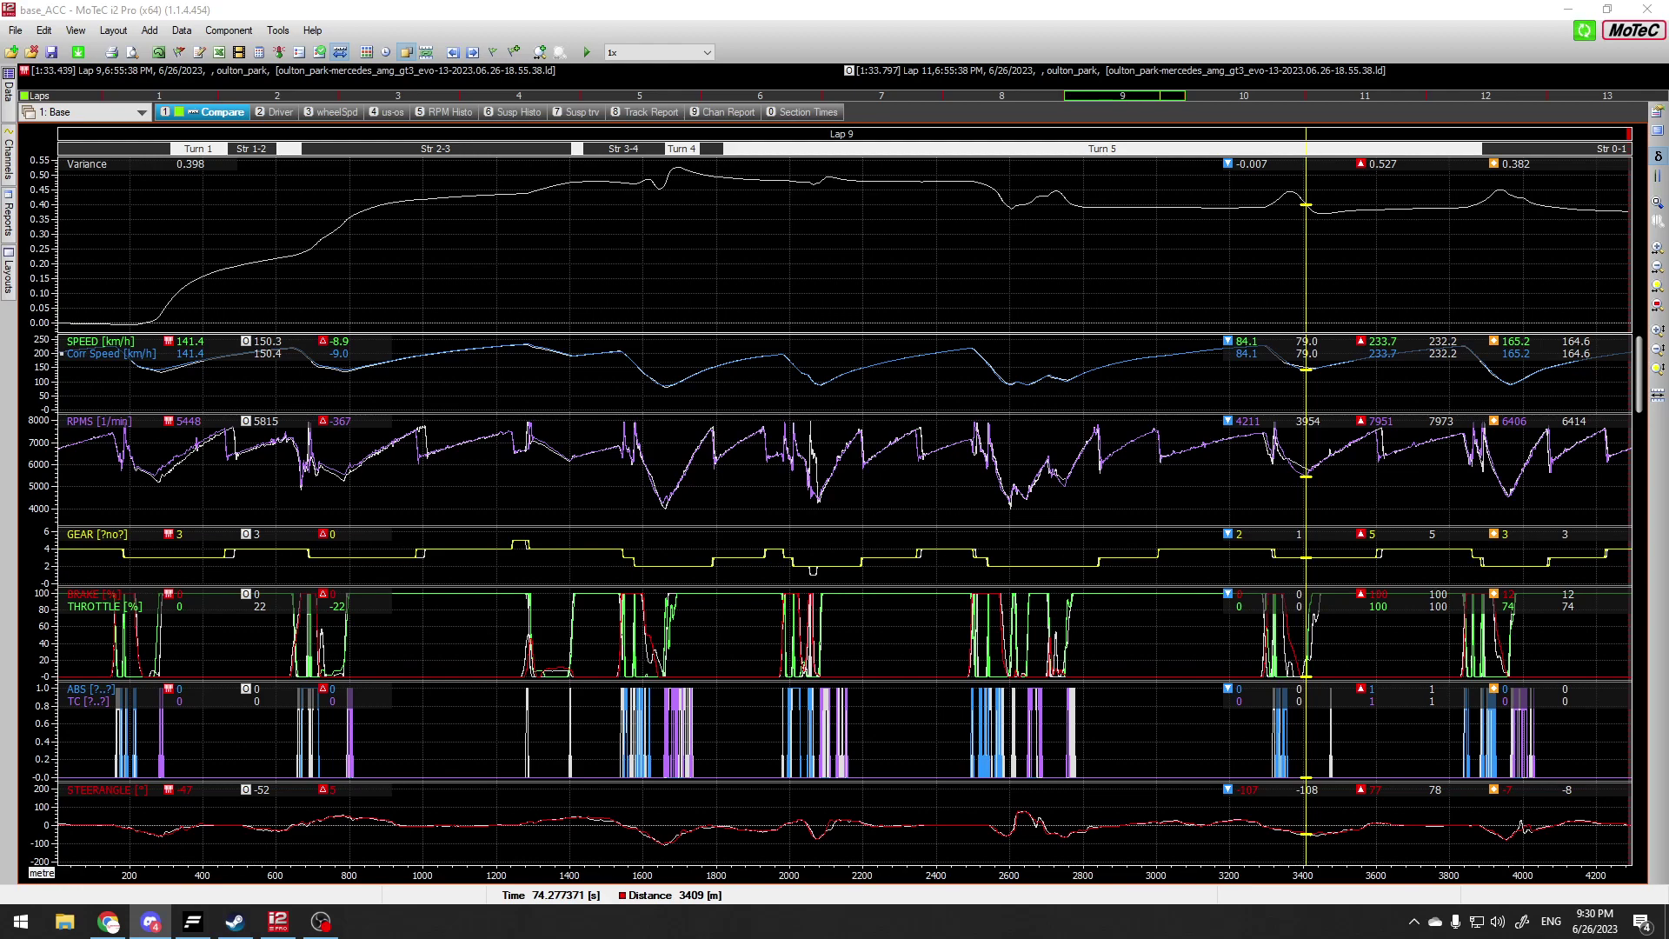
Step: Place the cursor at 970 m and move it back to 662 m to compare Lap 9 with Lap 11
left_click(412, 497)
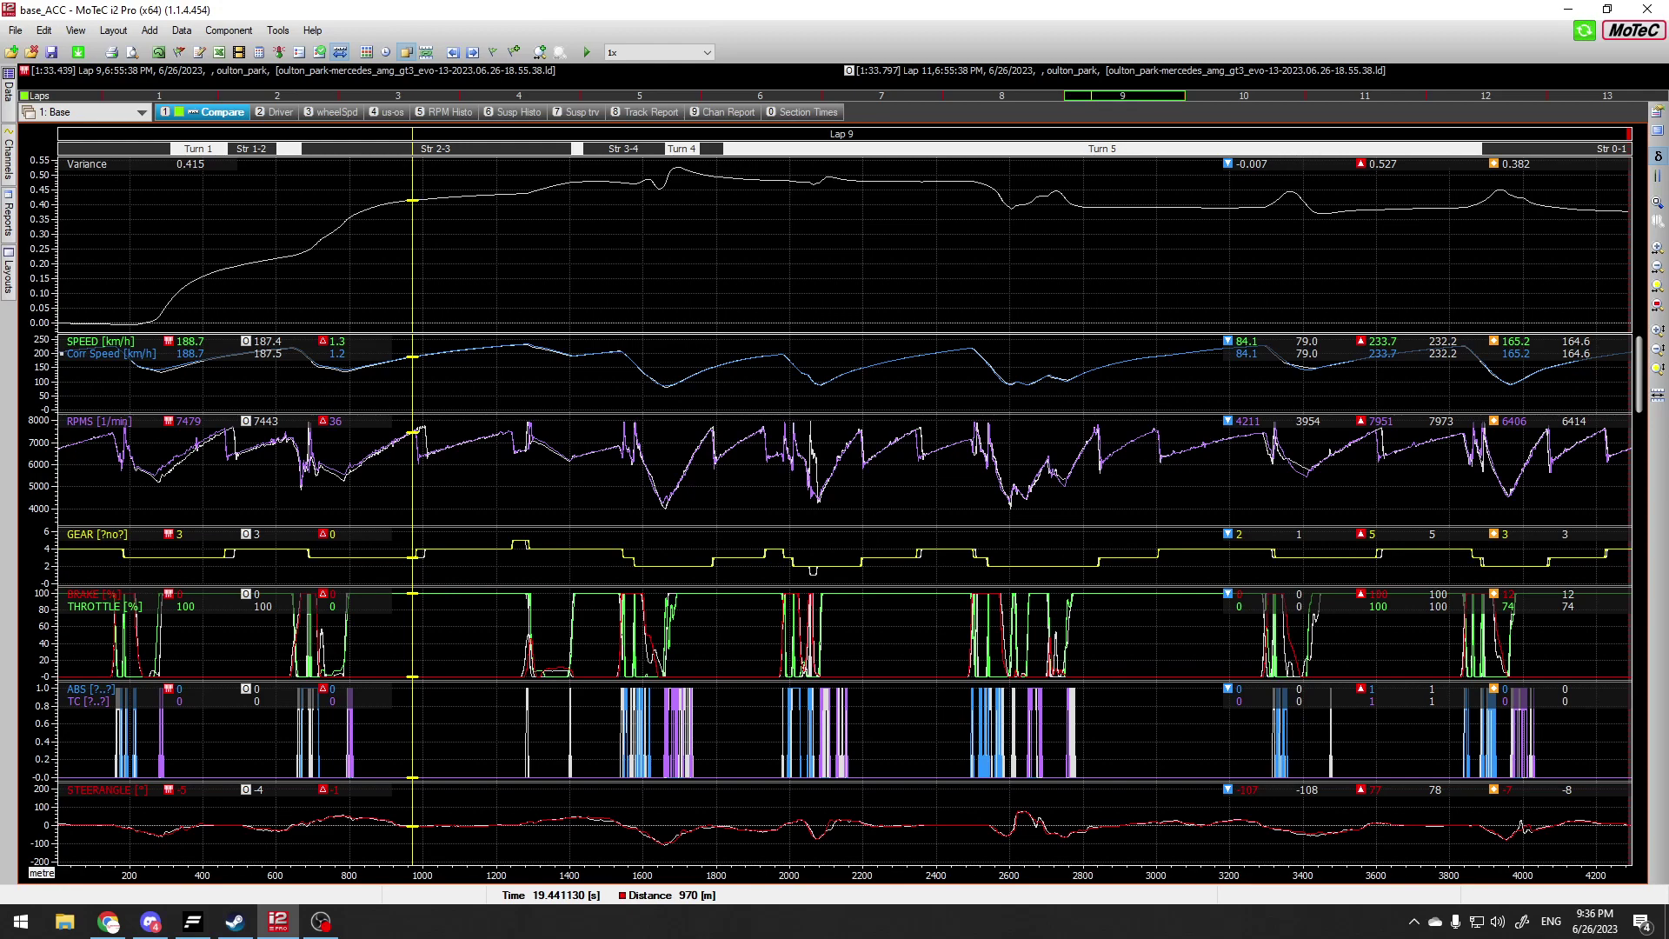
left_click_drag(412, 504, 299, 504)
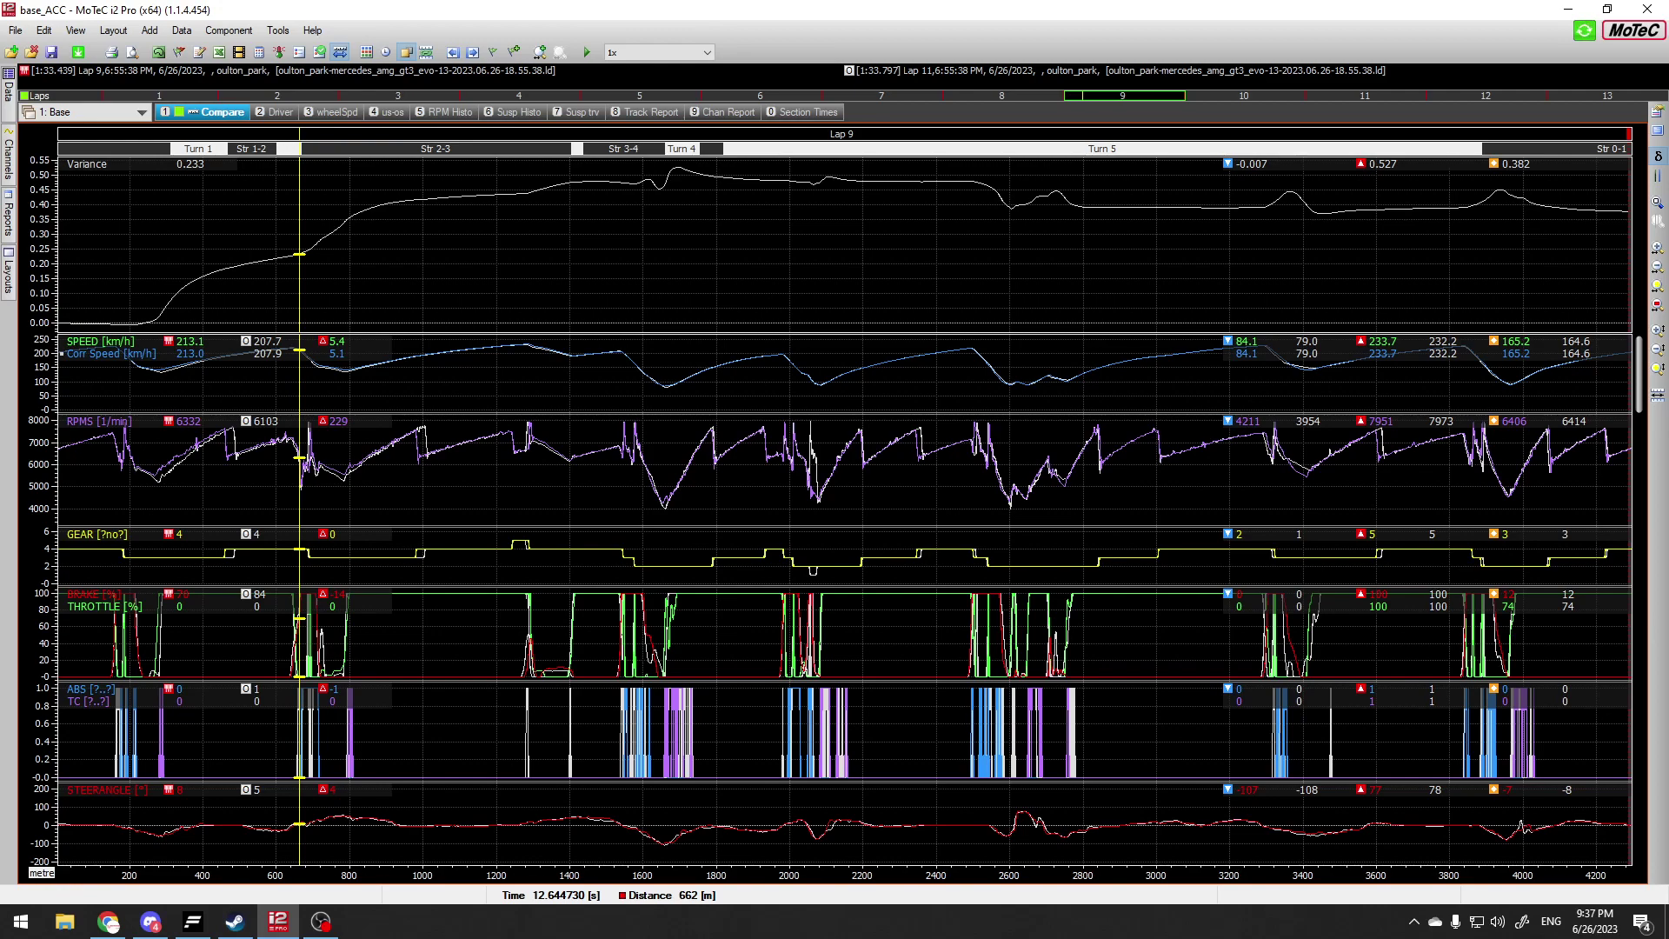
Step: Try Lap 1 as the main lap, settle on Lap 2 against the Lap 11 overlay, and place the cursor at 1467 m
mouse_move(9, 157)
mouse_move(8, 93)
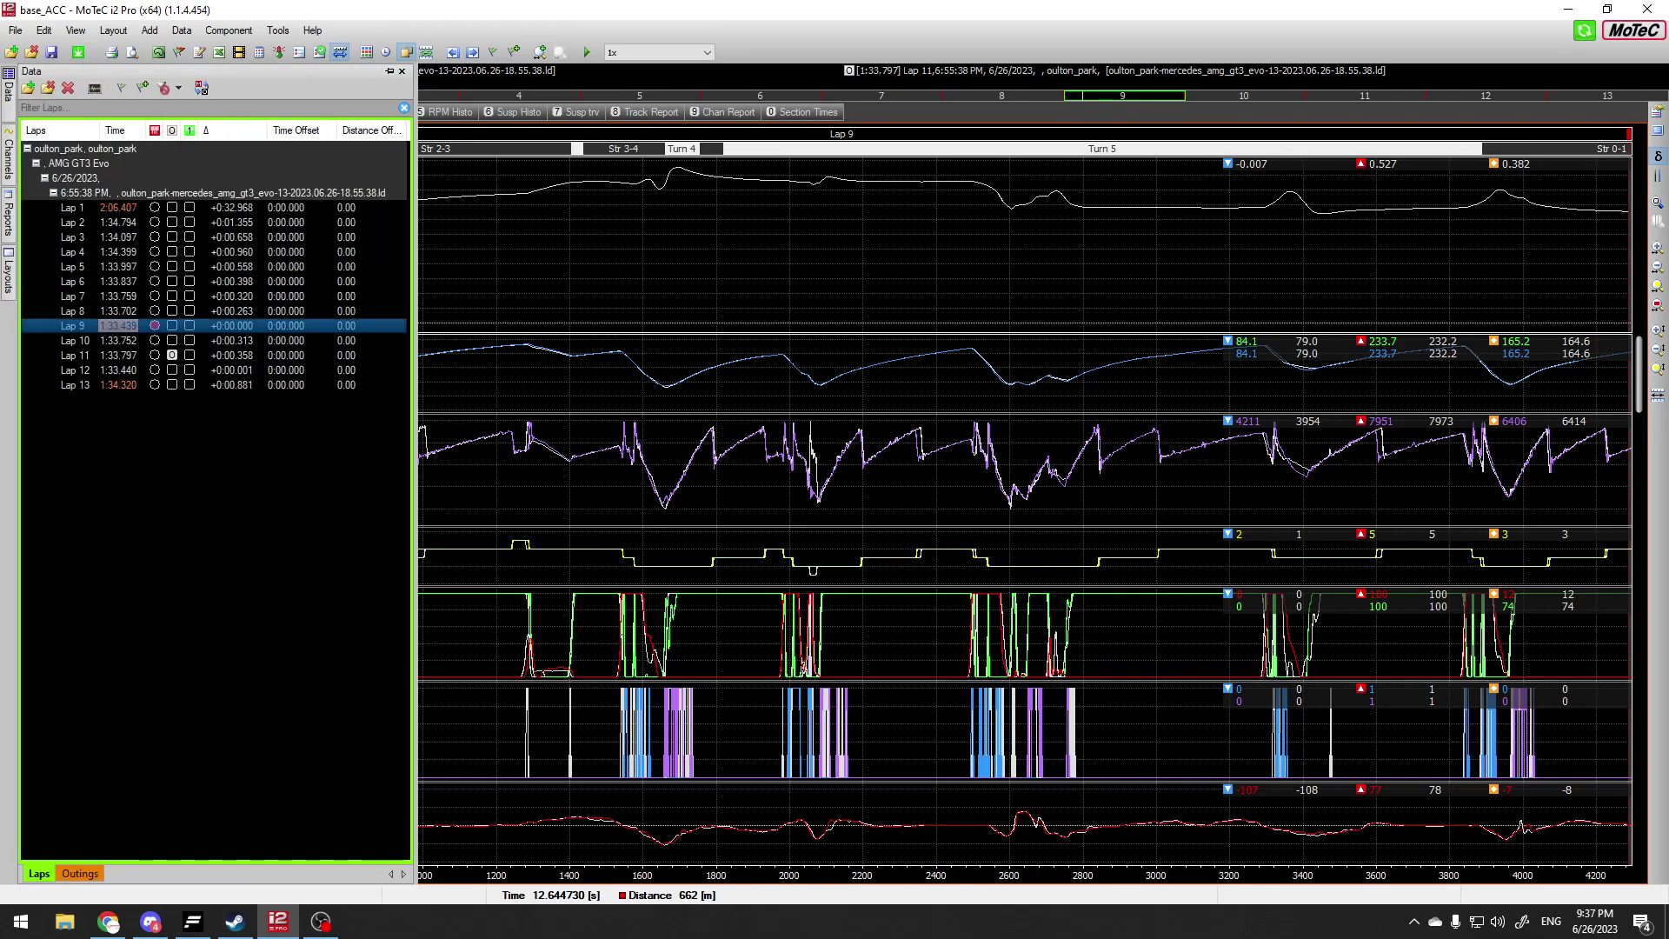
left_click(118, 208)
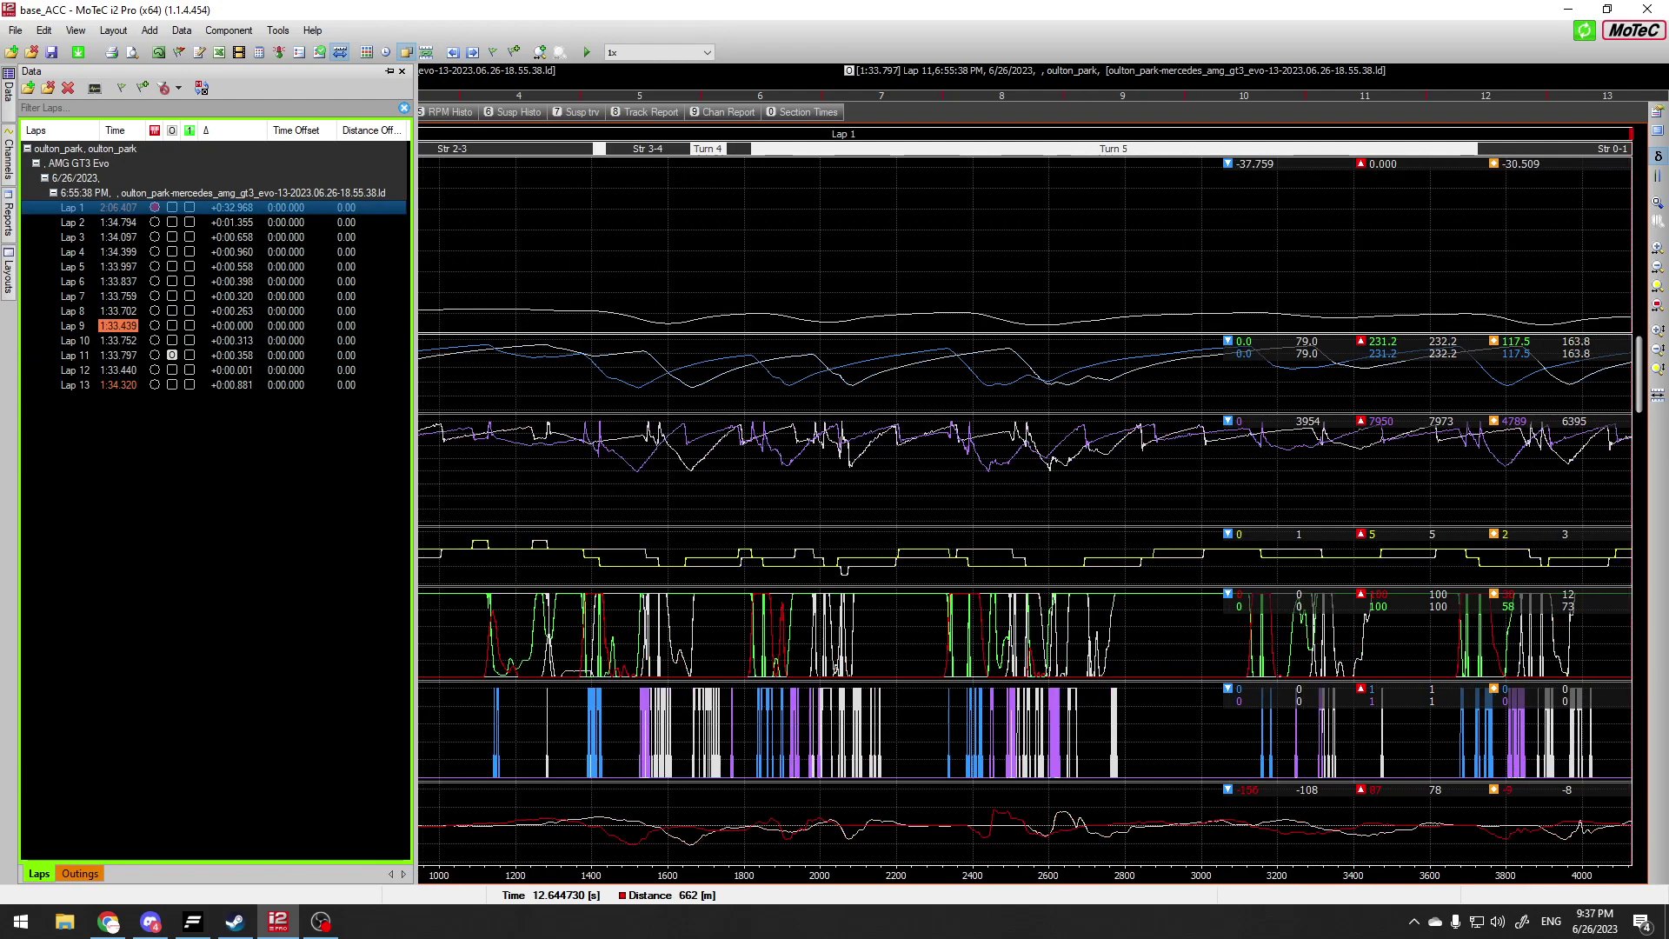
left_click(118, 222)
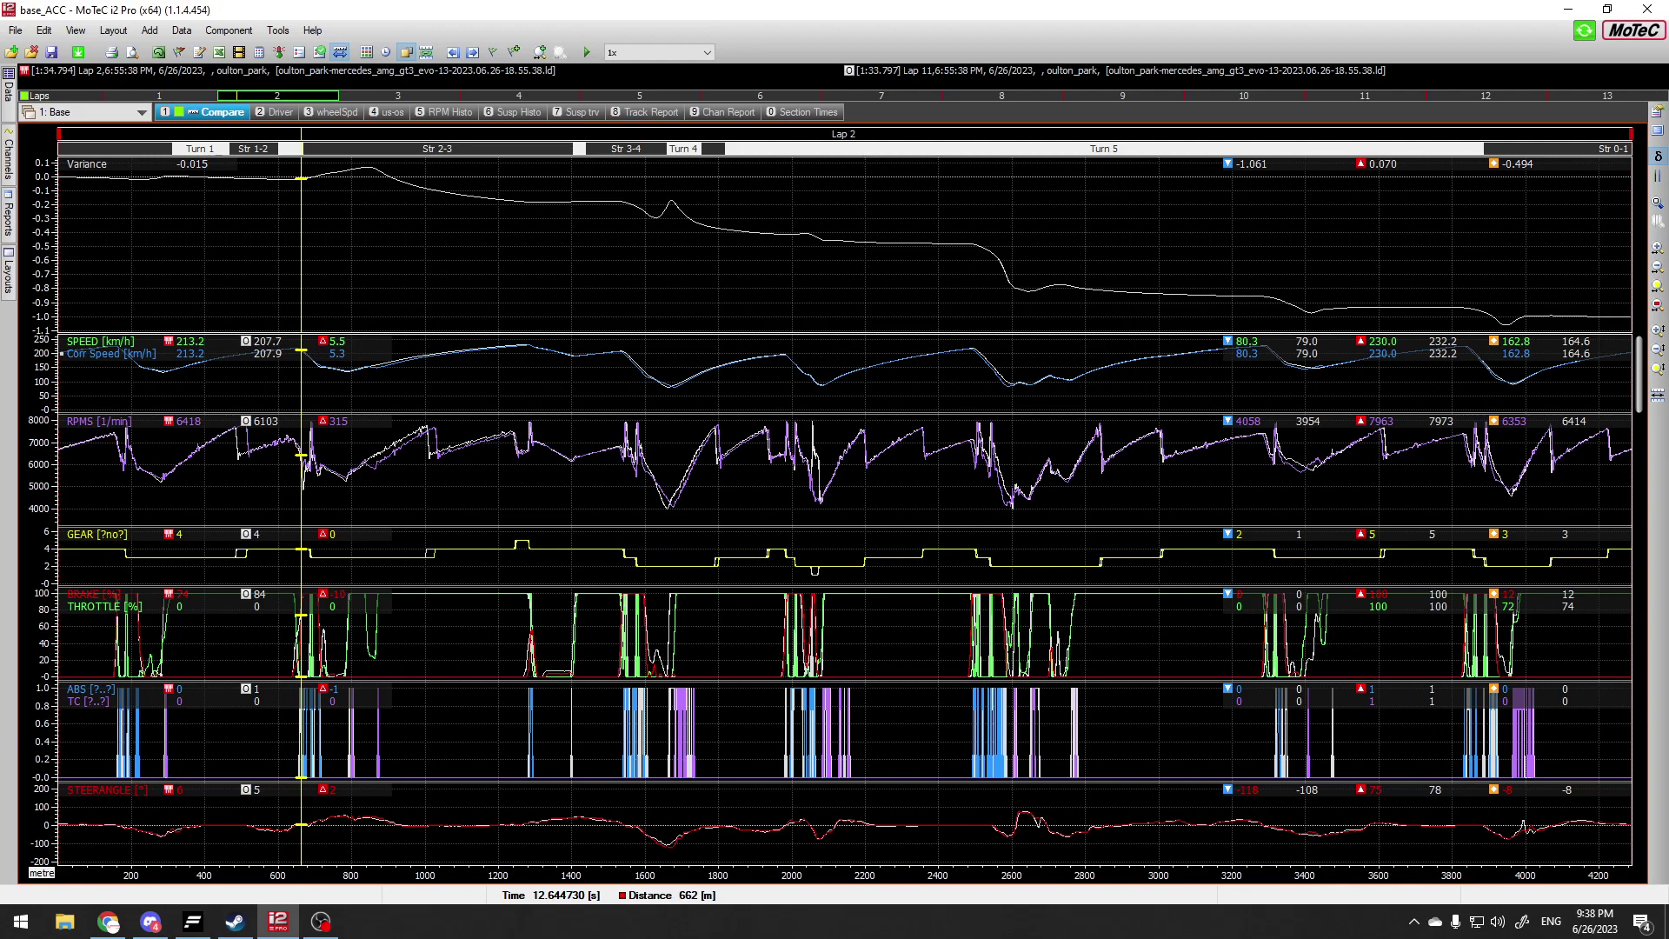
left_click(596, 486)
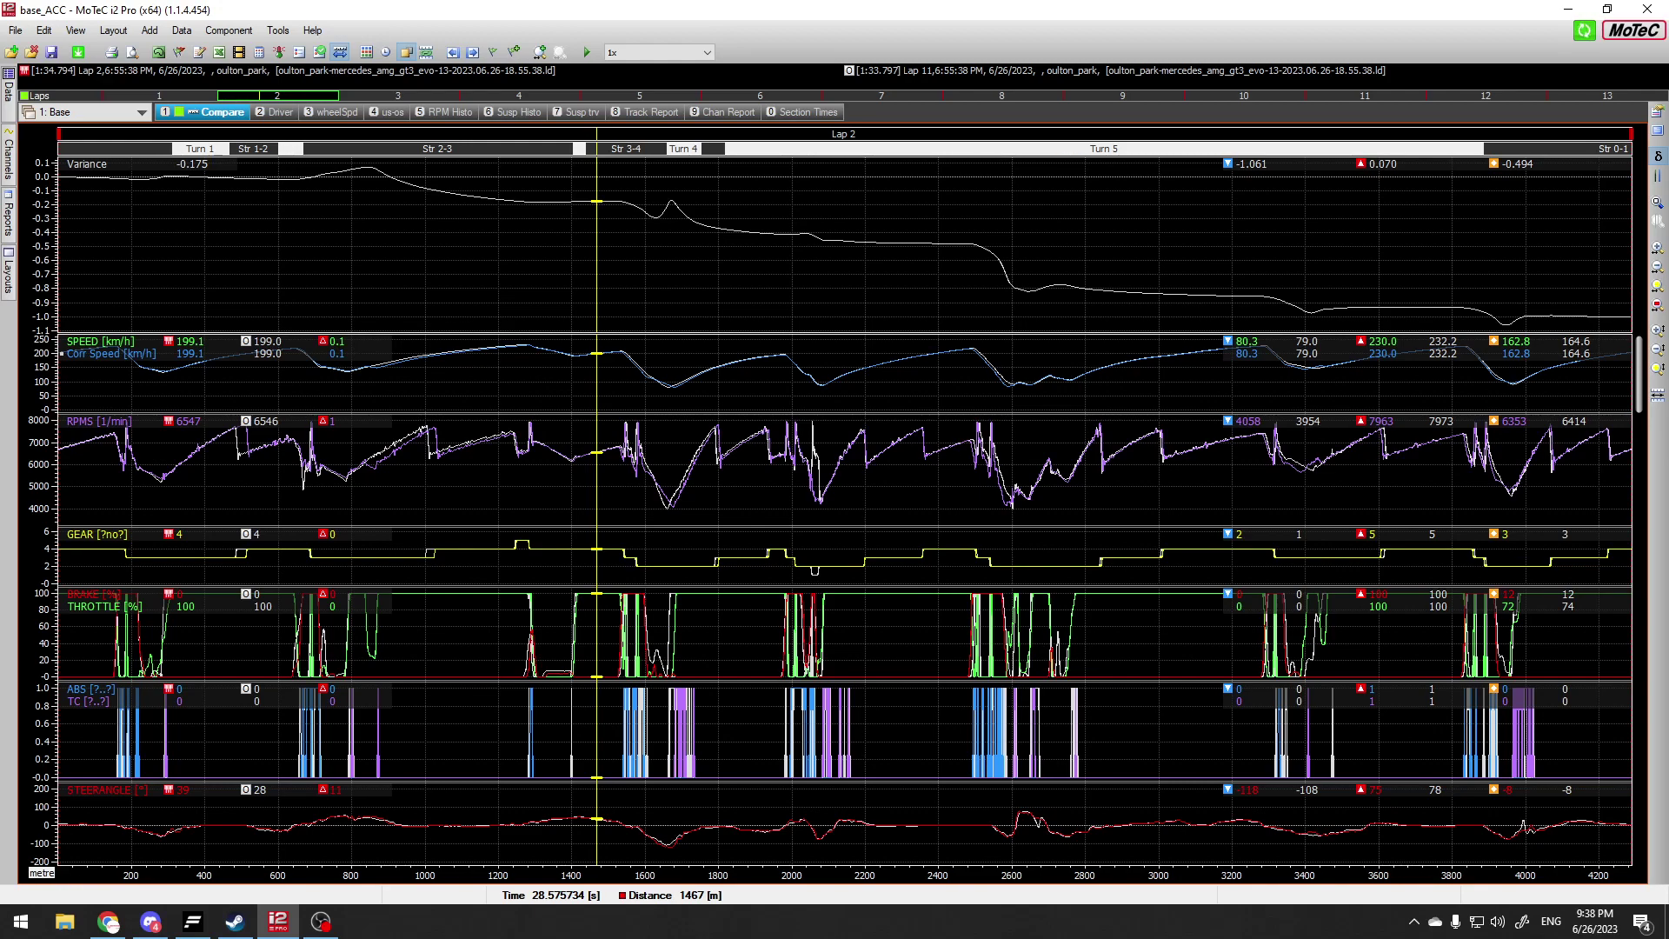
Step: Review the suspension travel, track report and suspension histogram worksheets for Laps 2 and 11, and return to the Compare worksheet
key("7")
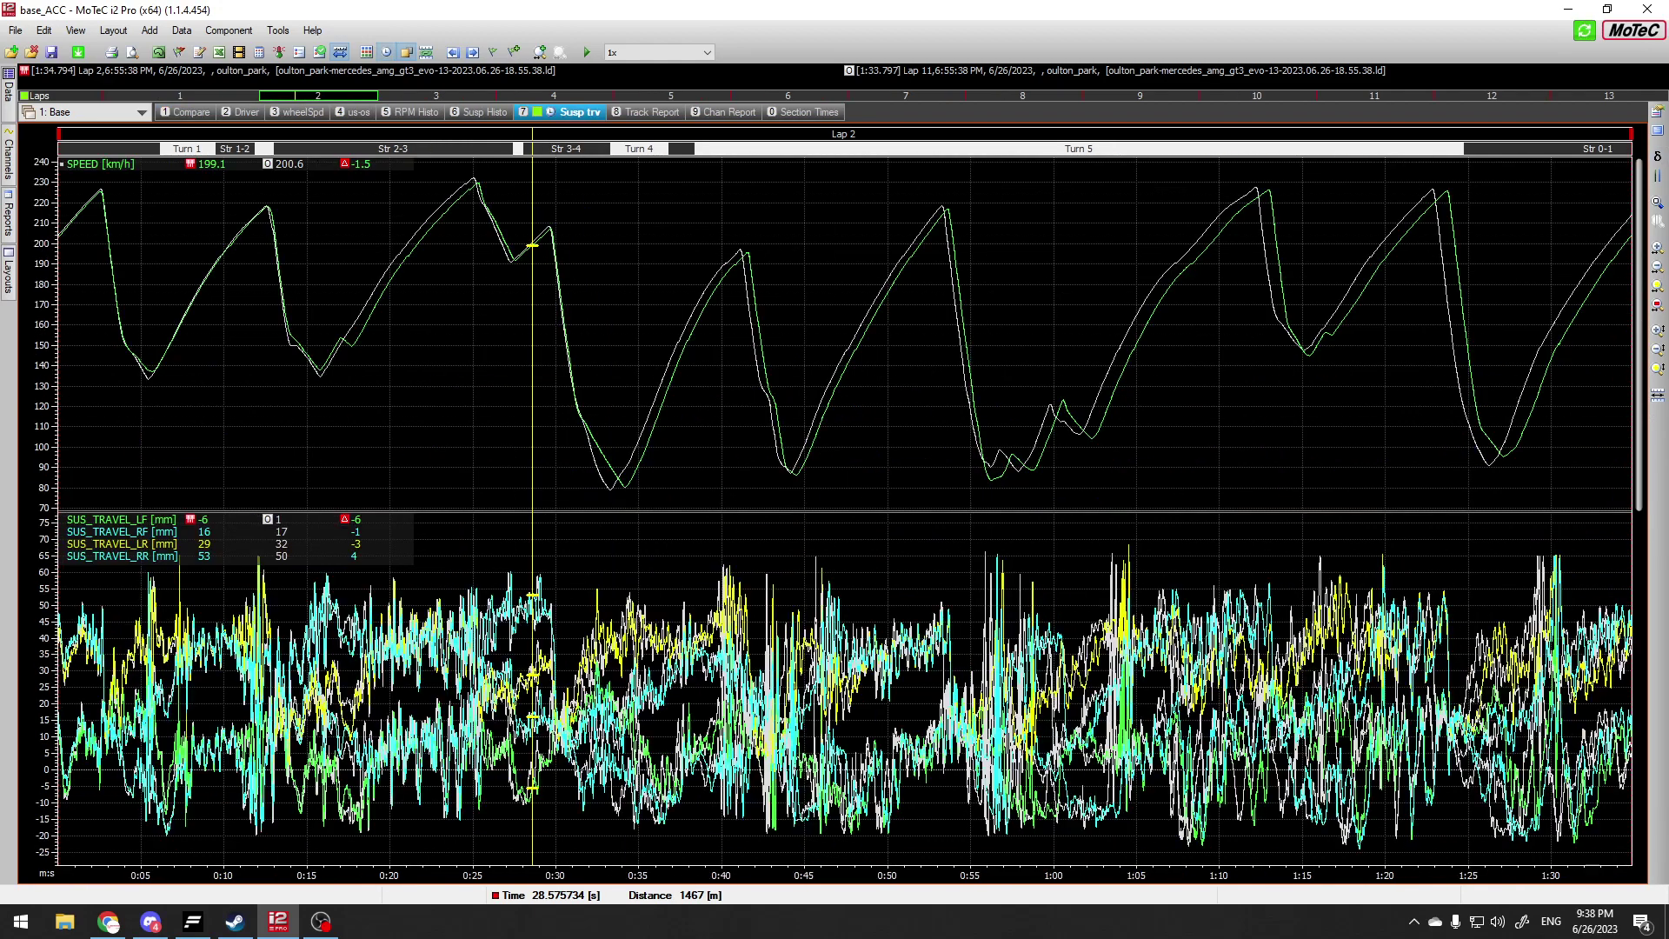
key("8")
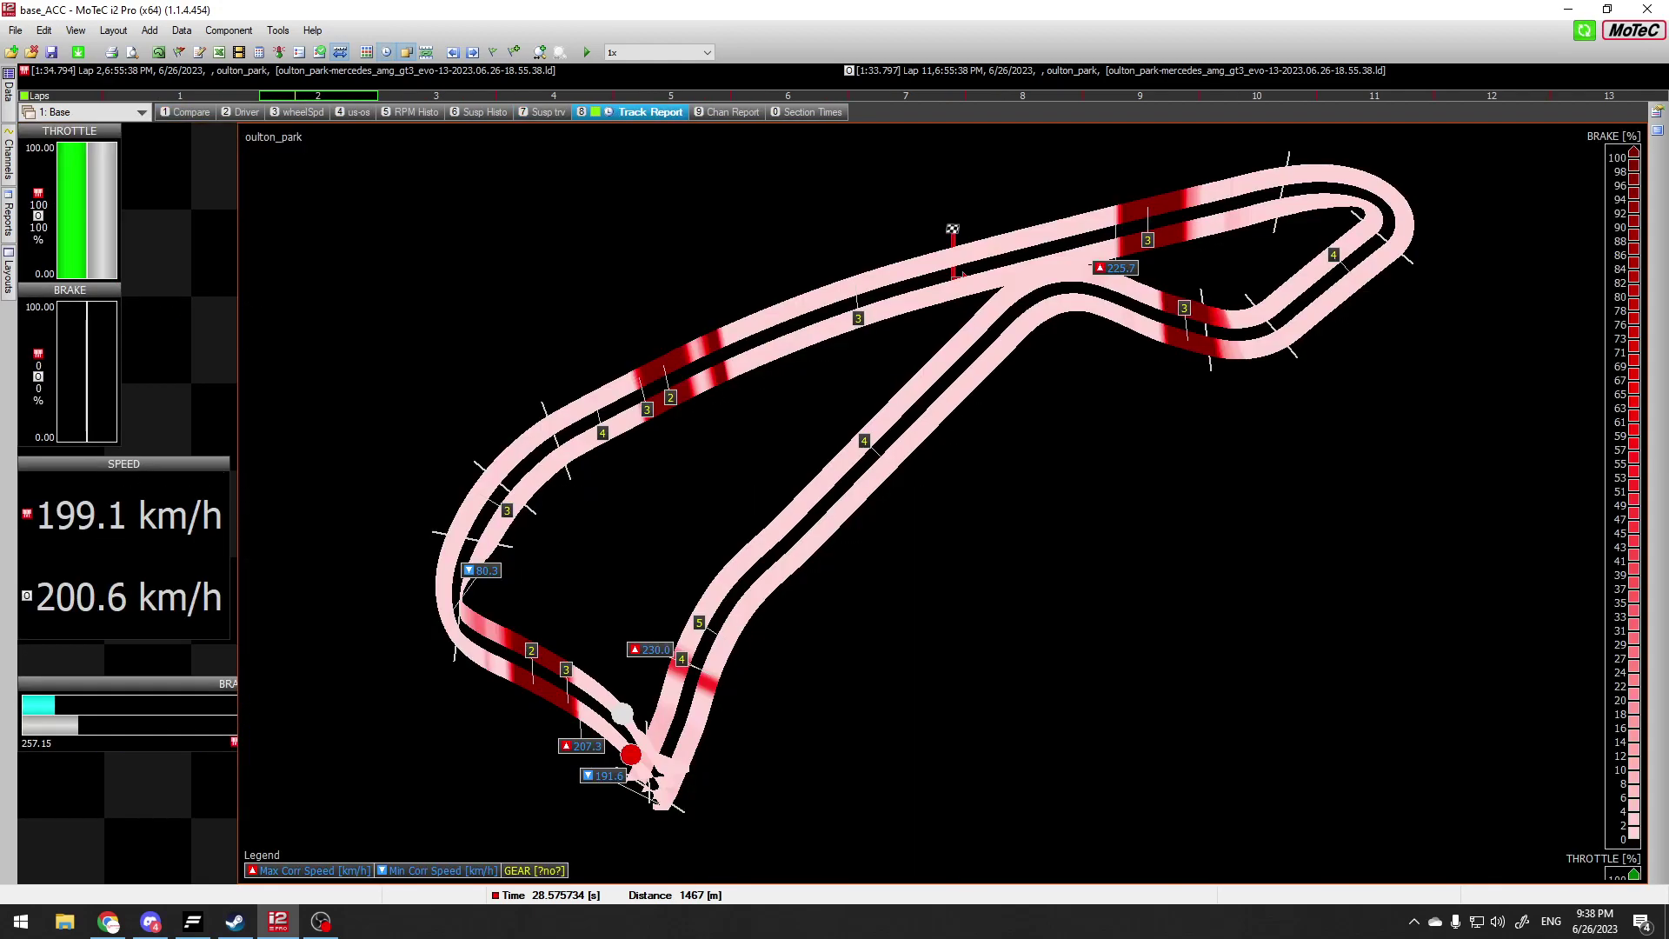
key("7")
key("6")
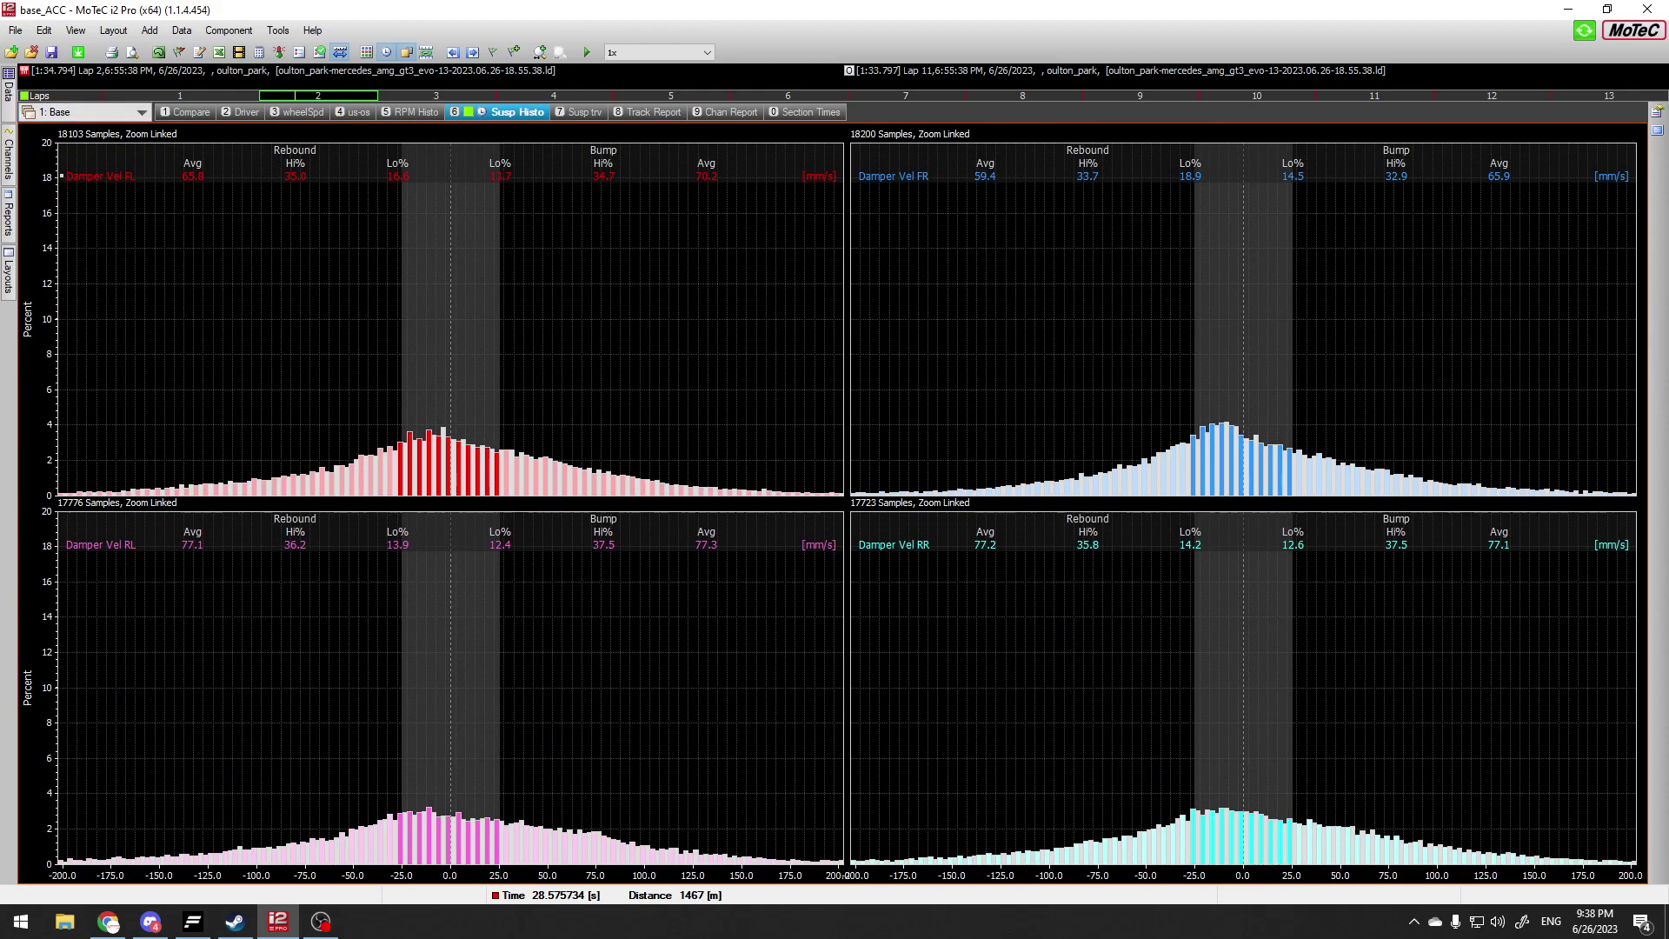
key("1")
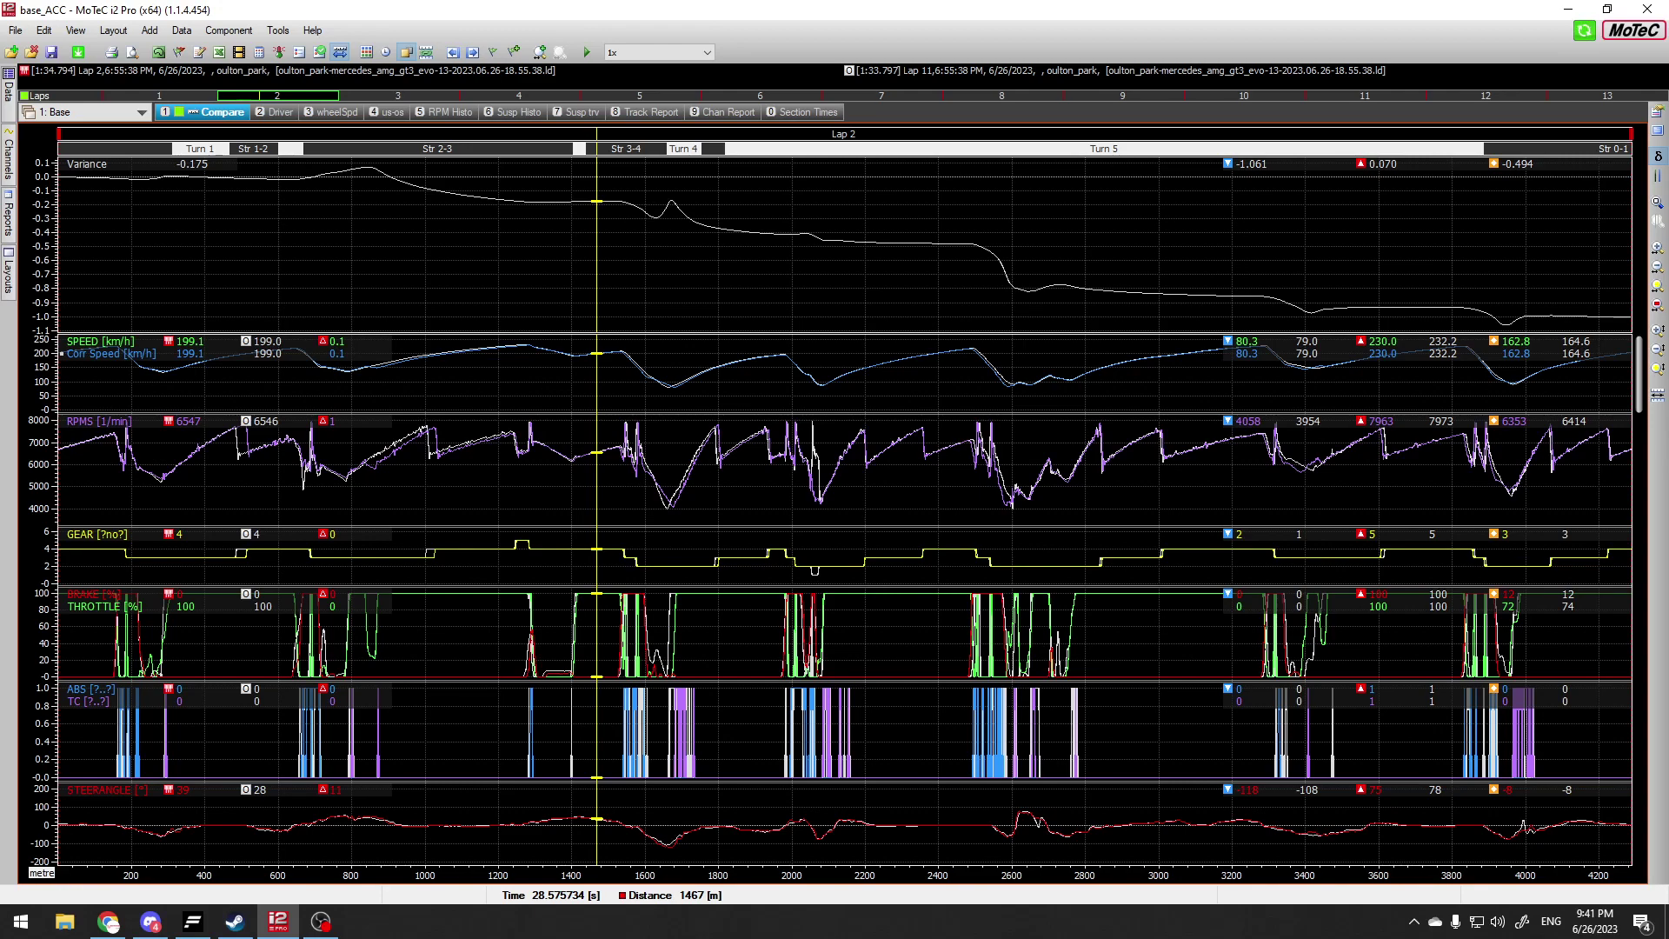
Step: Hide the variance trace on the Compare graph and show it again
right_click(163, 215)
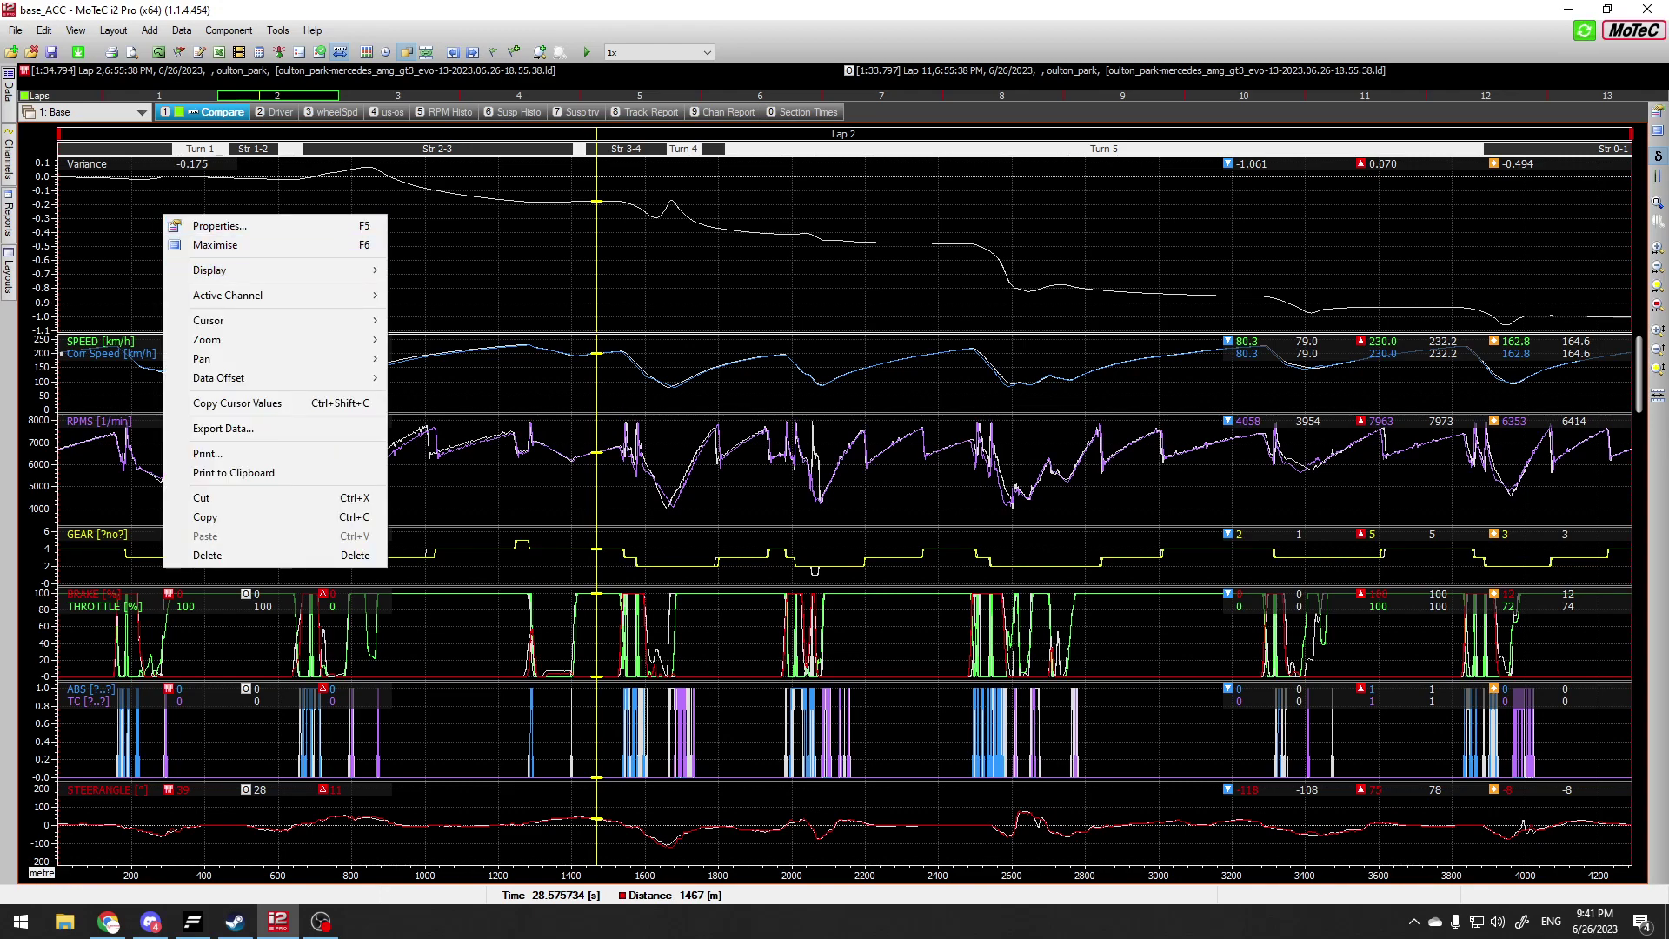
mouse_move(287, 271)
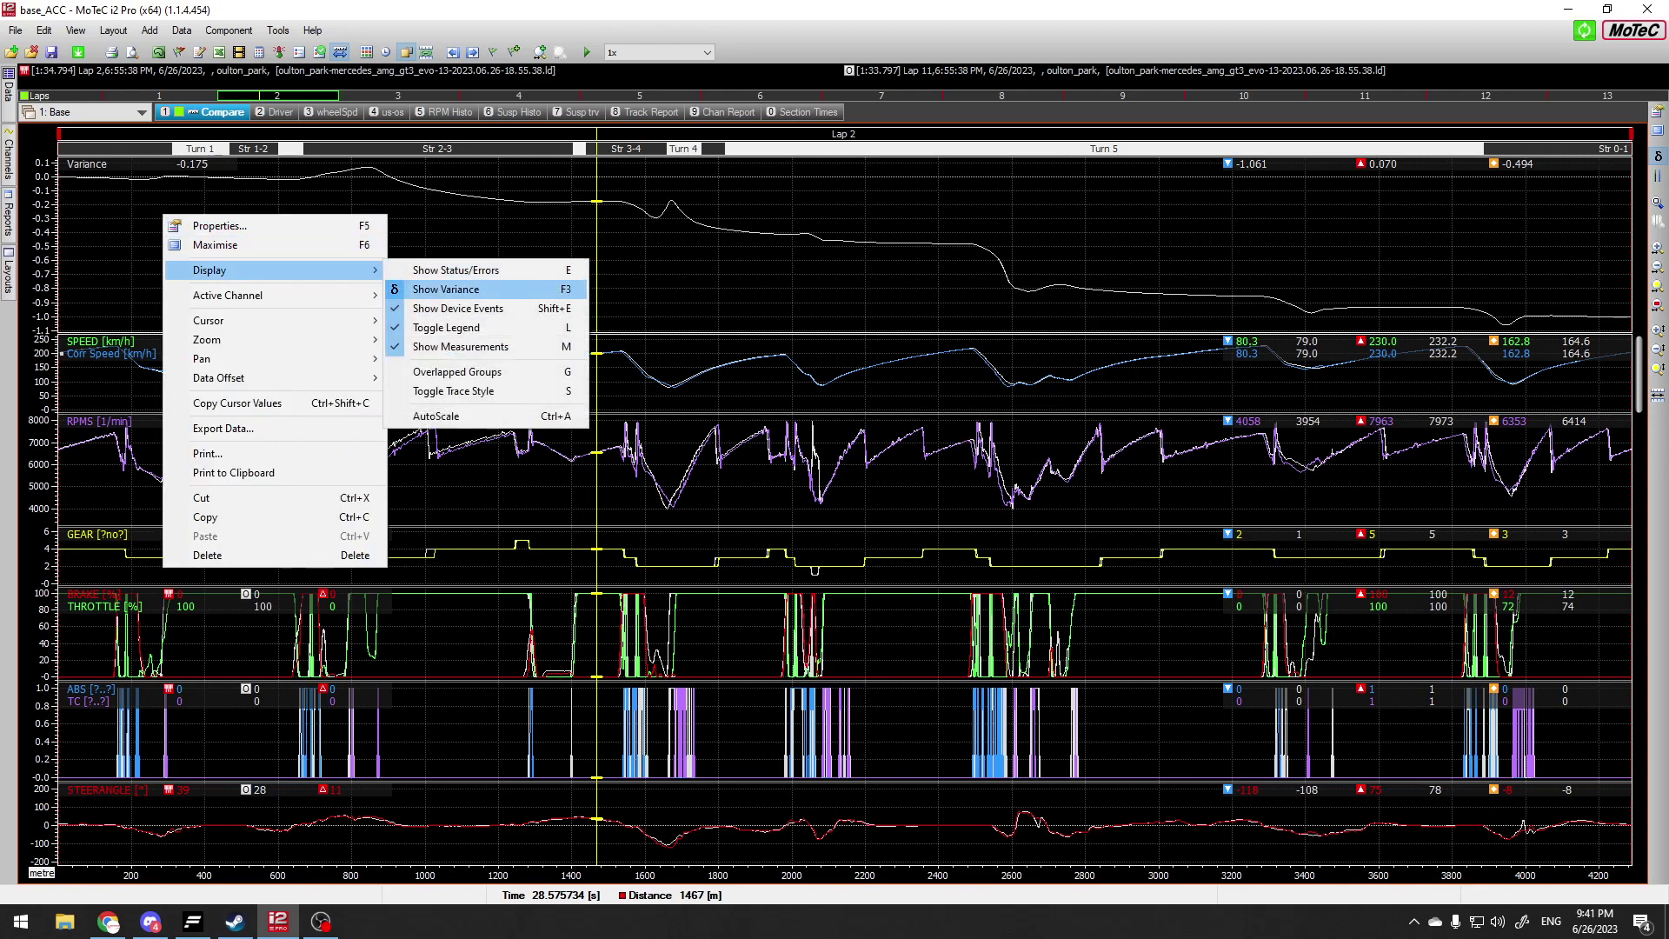
left_click(445, 289)
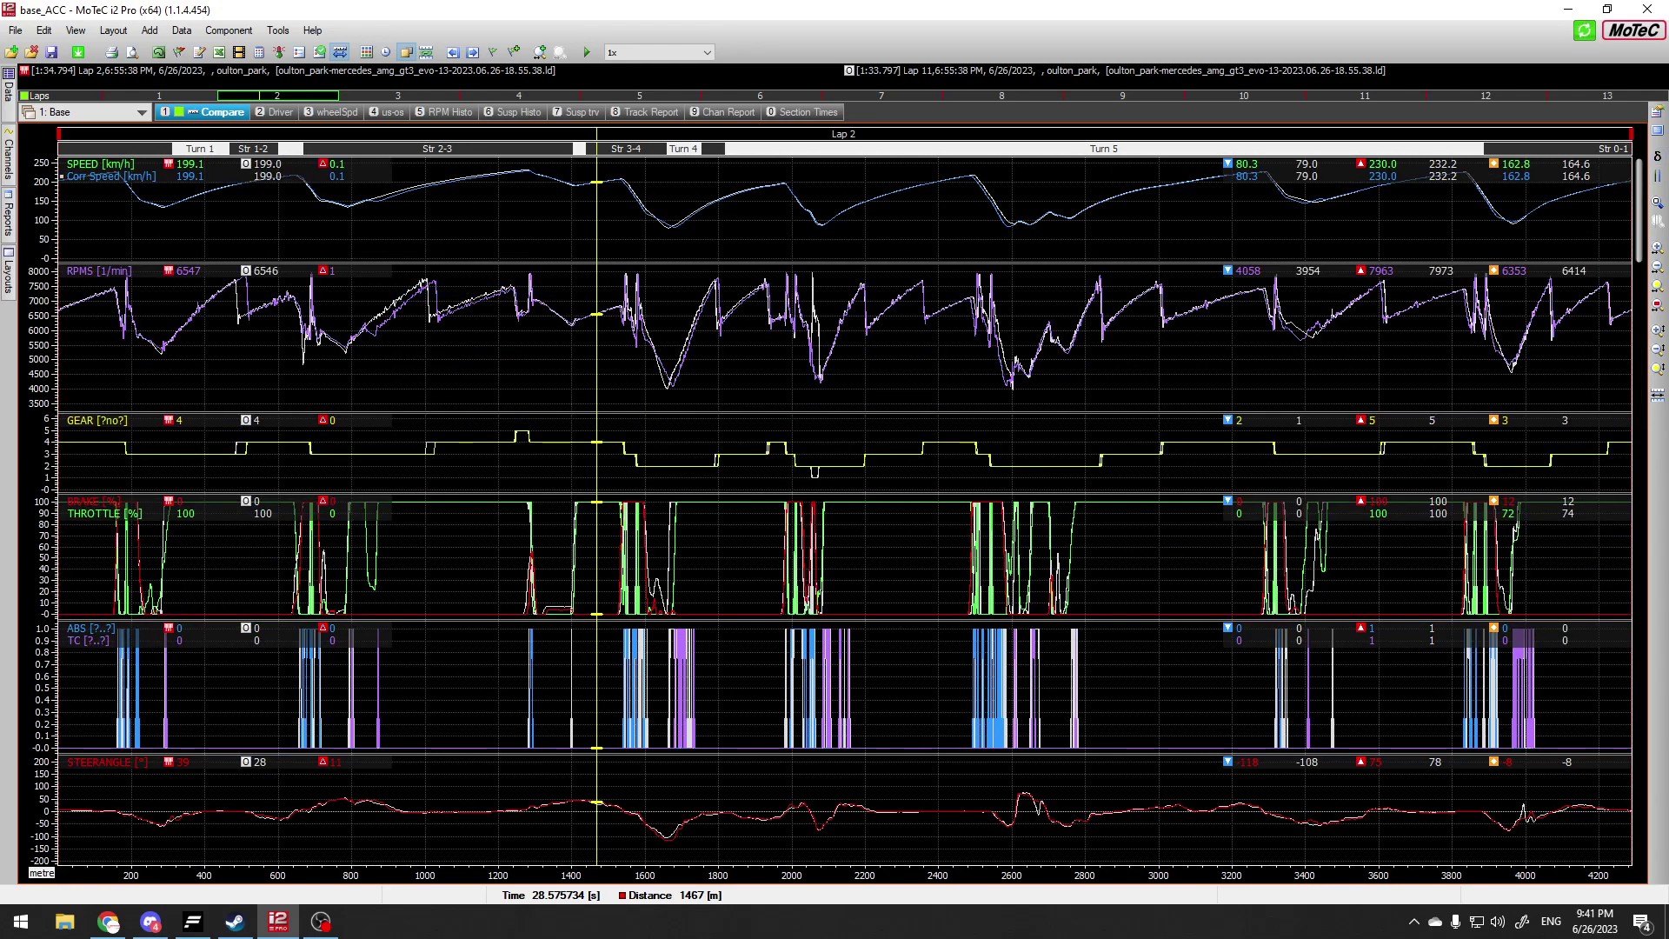
right_click(459, 238)
mouse_move(565, 293)
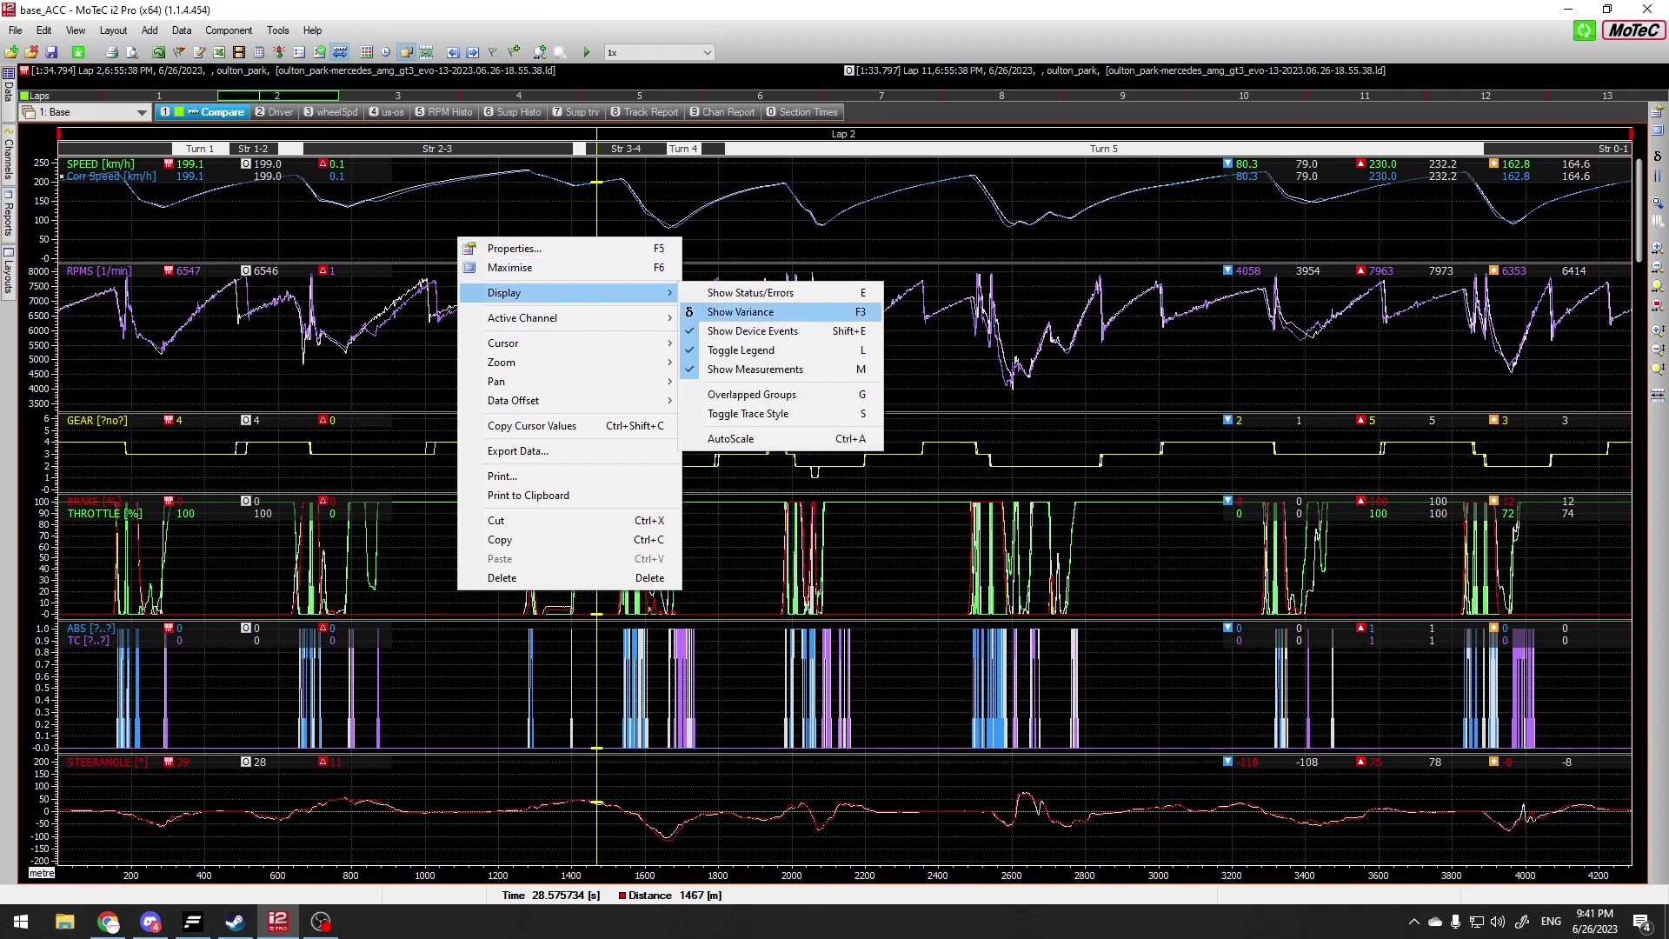
left_click(739, 311)
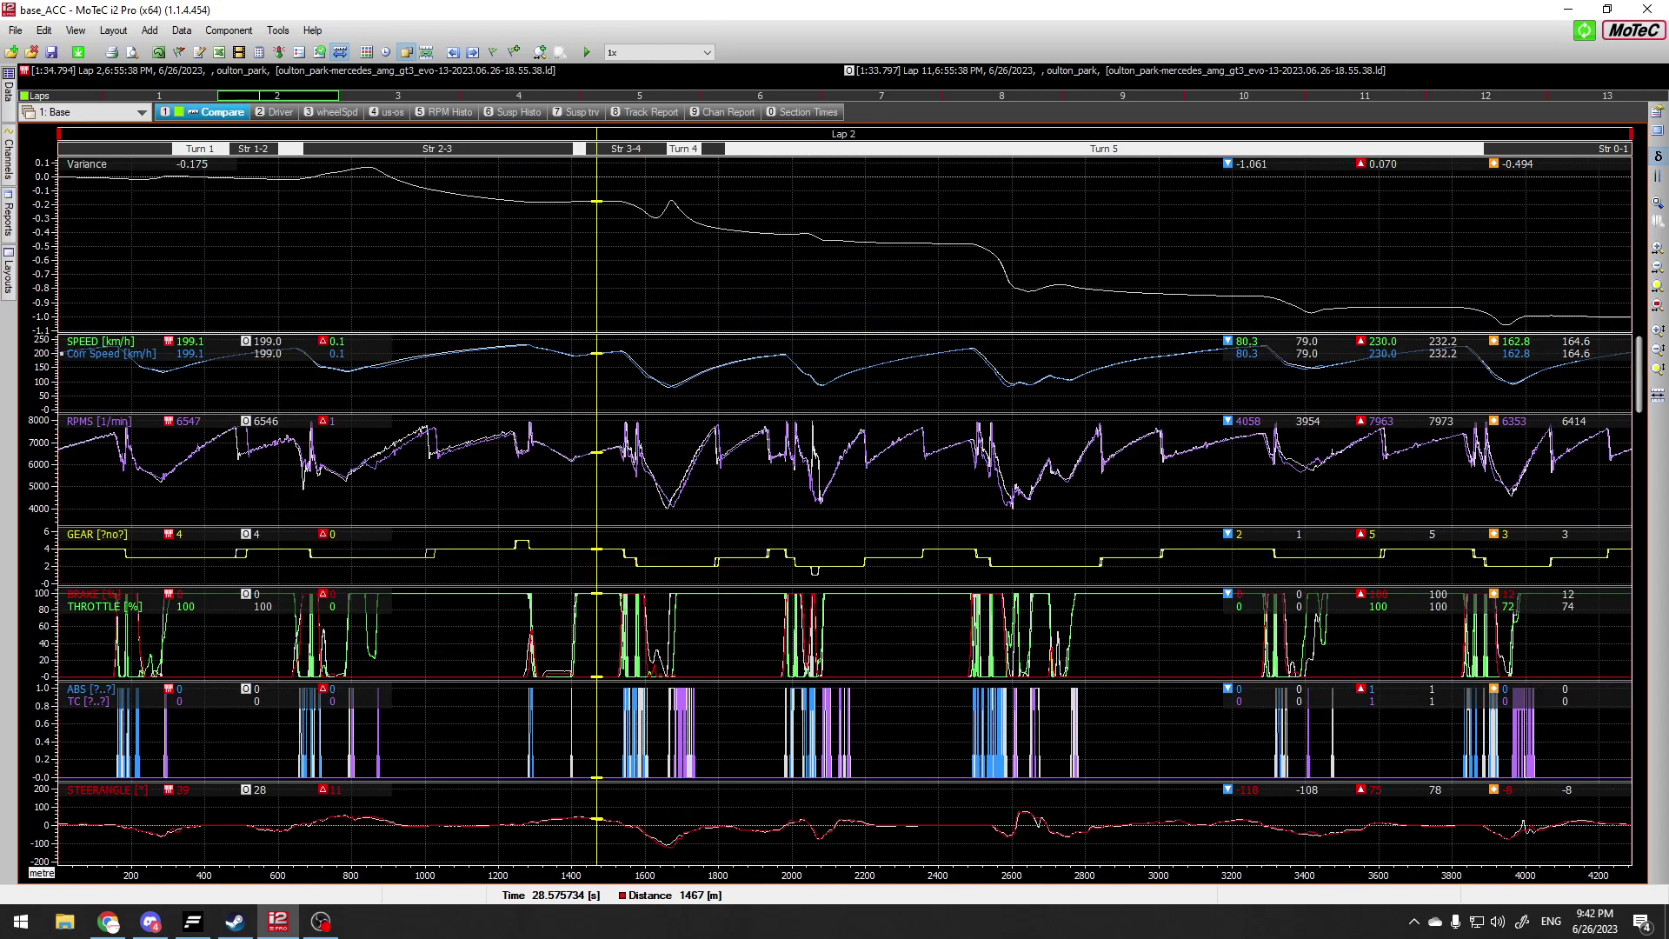
Step: Look through the list of logged channels and bring up the lap list
mouse_move(8, 158)
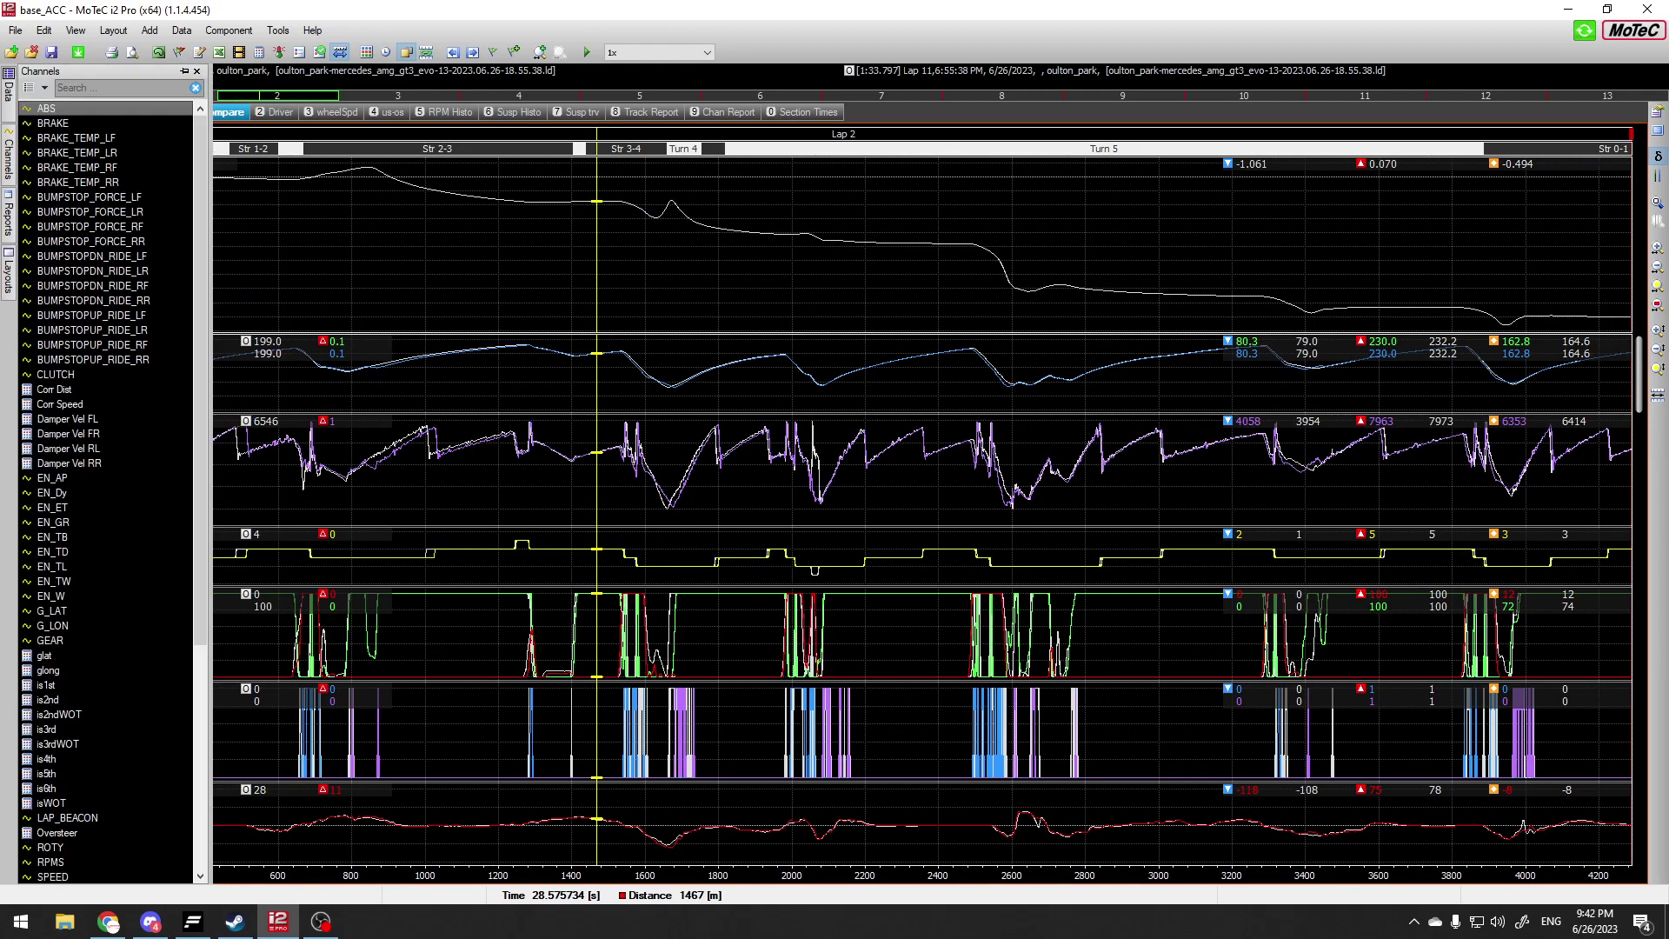
scroll(109, 487, "down", 5)
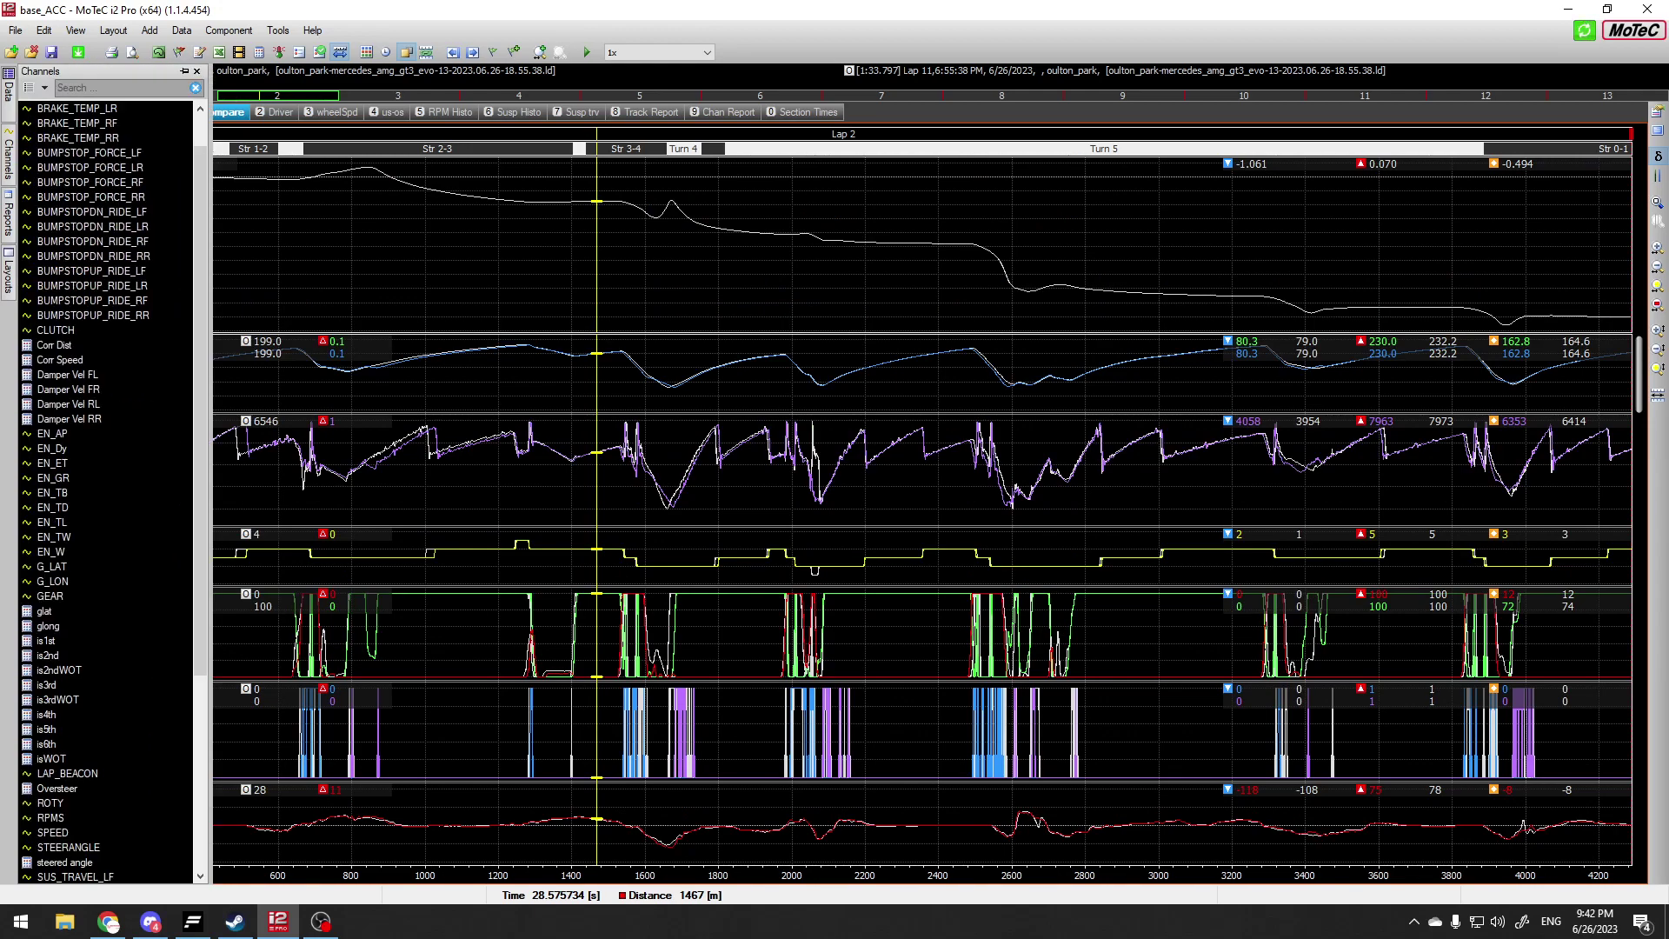
scroll(109, 487, "up", 5)
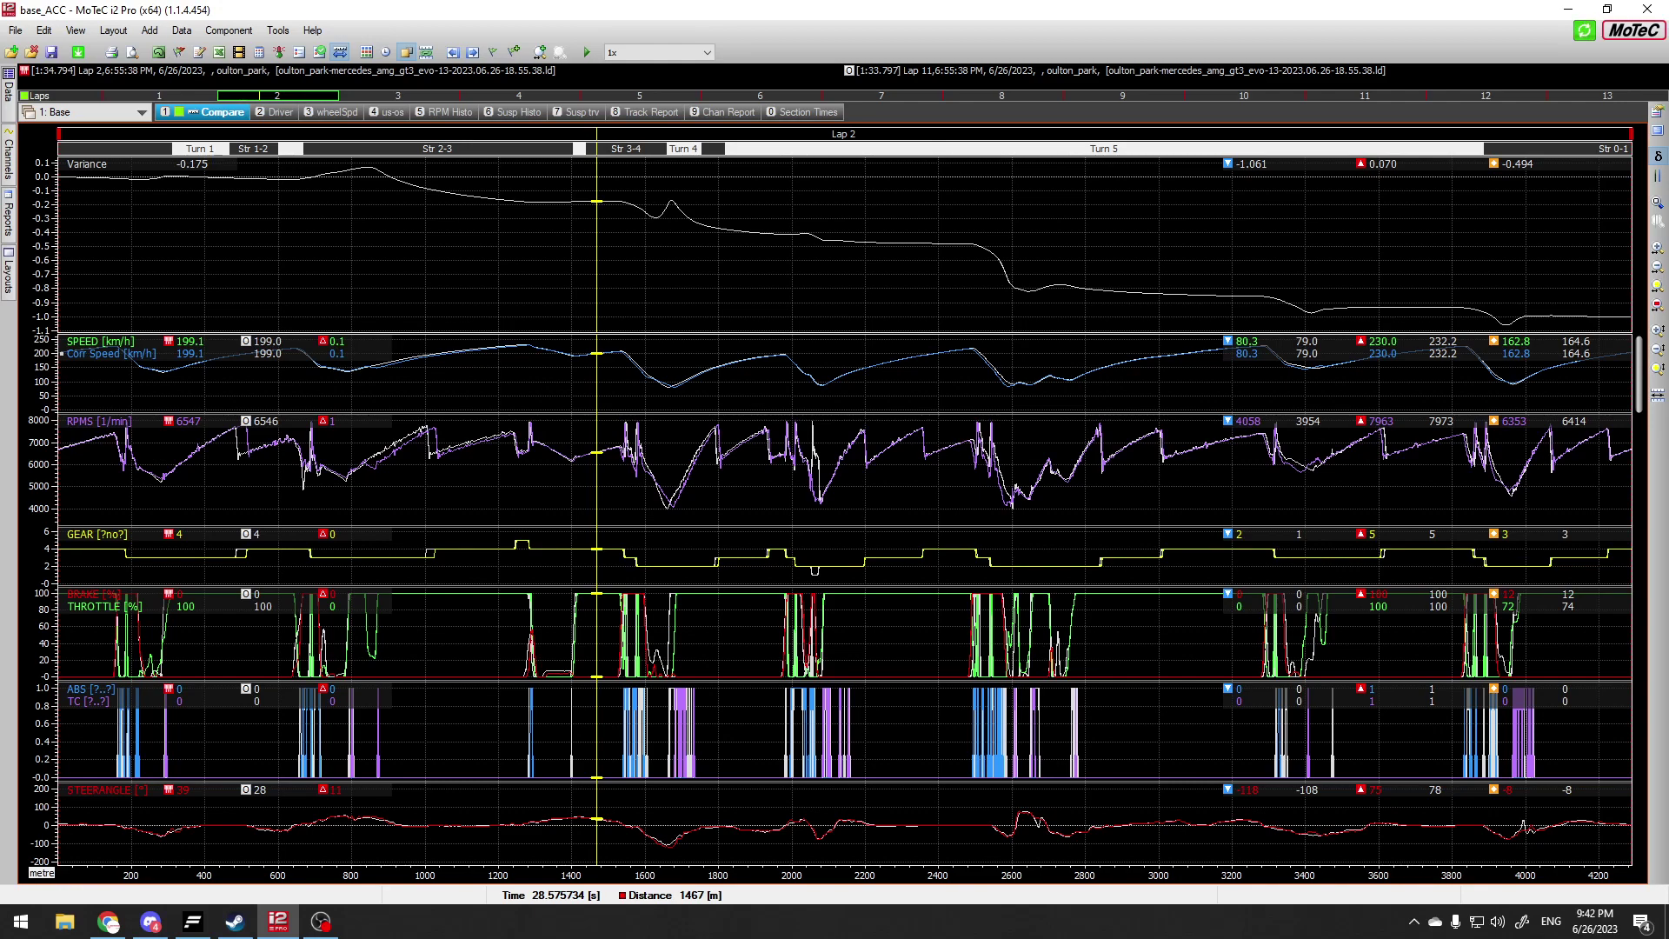
mouse_move(9, 92)
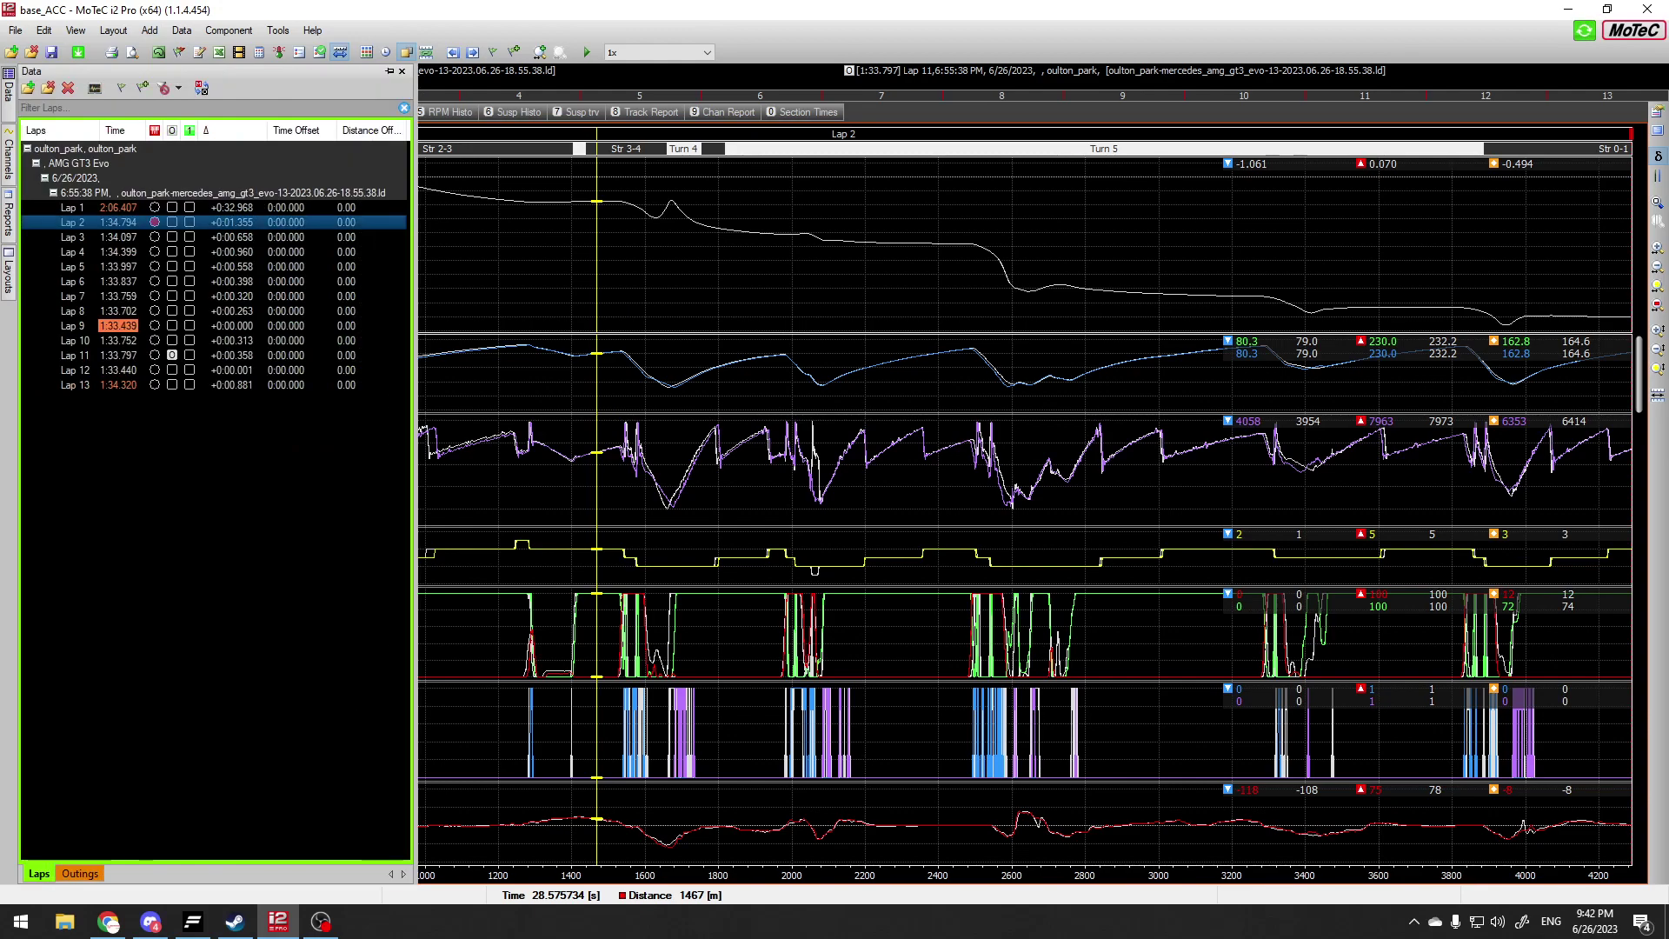
Step: Set Lap 12 as the main lap with Lap 4 as the overlay, and close the lap list
left_click(118, 371)
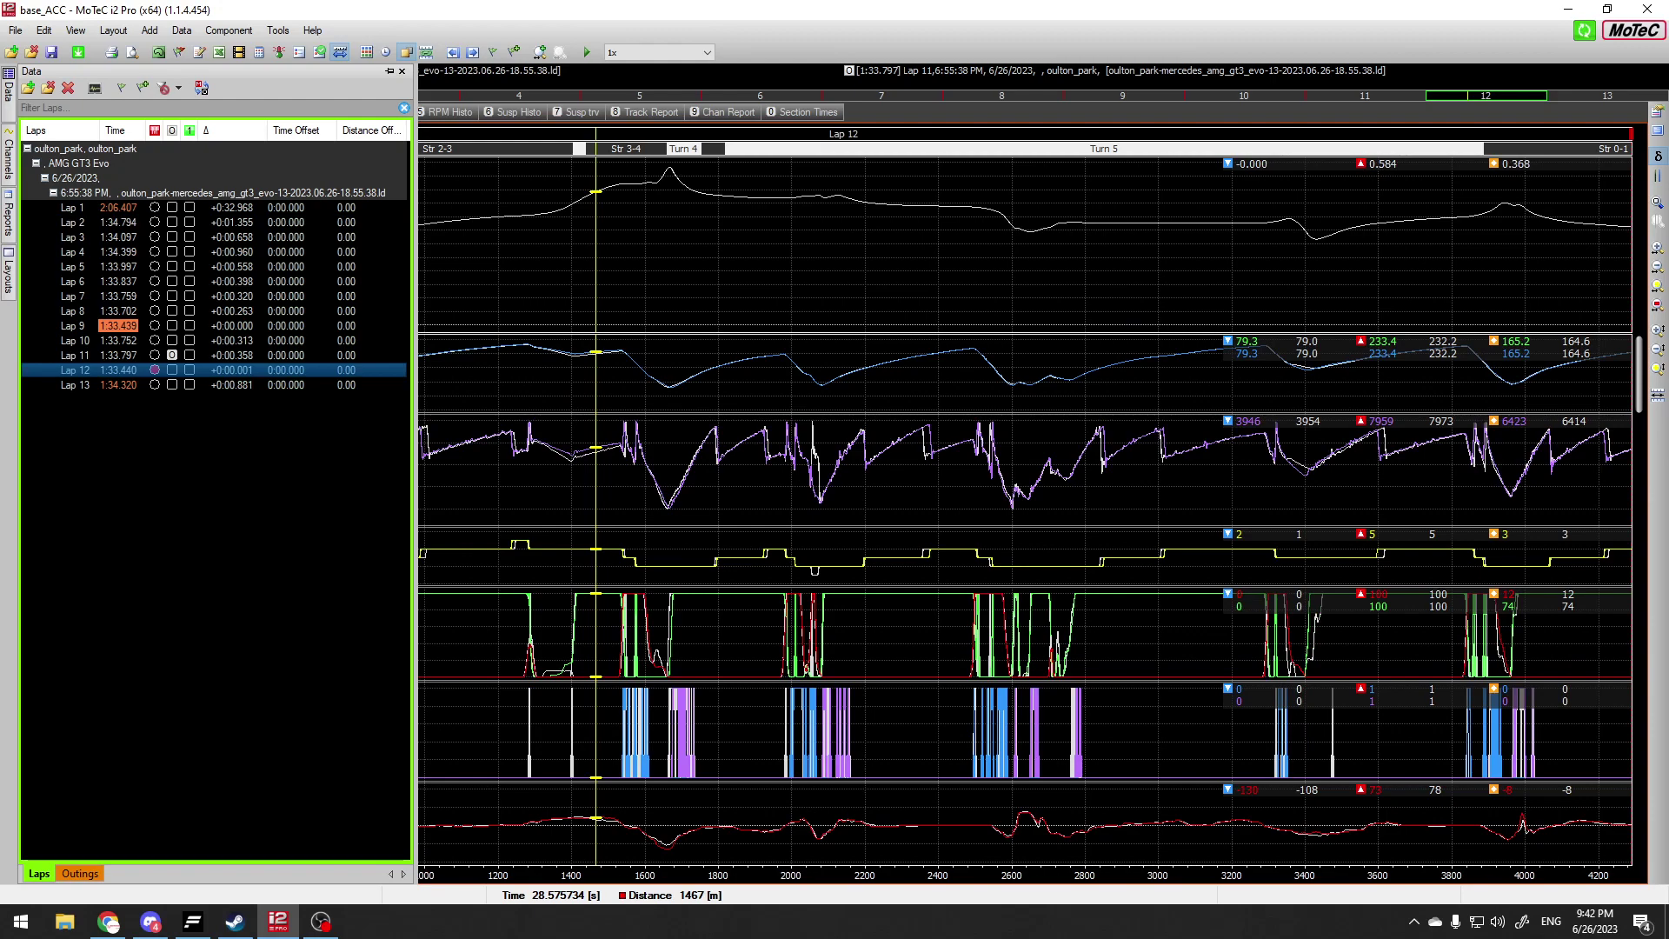
left_click(172, 252)
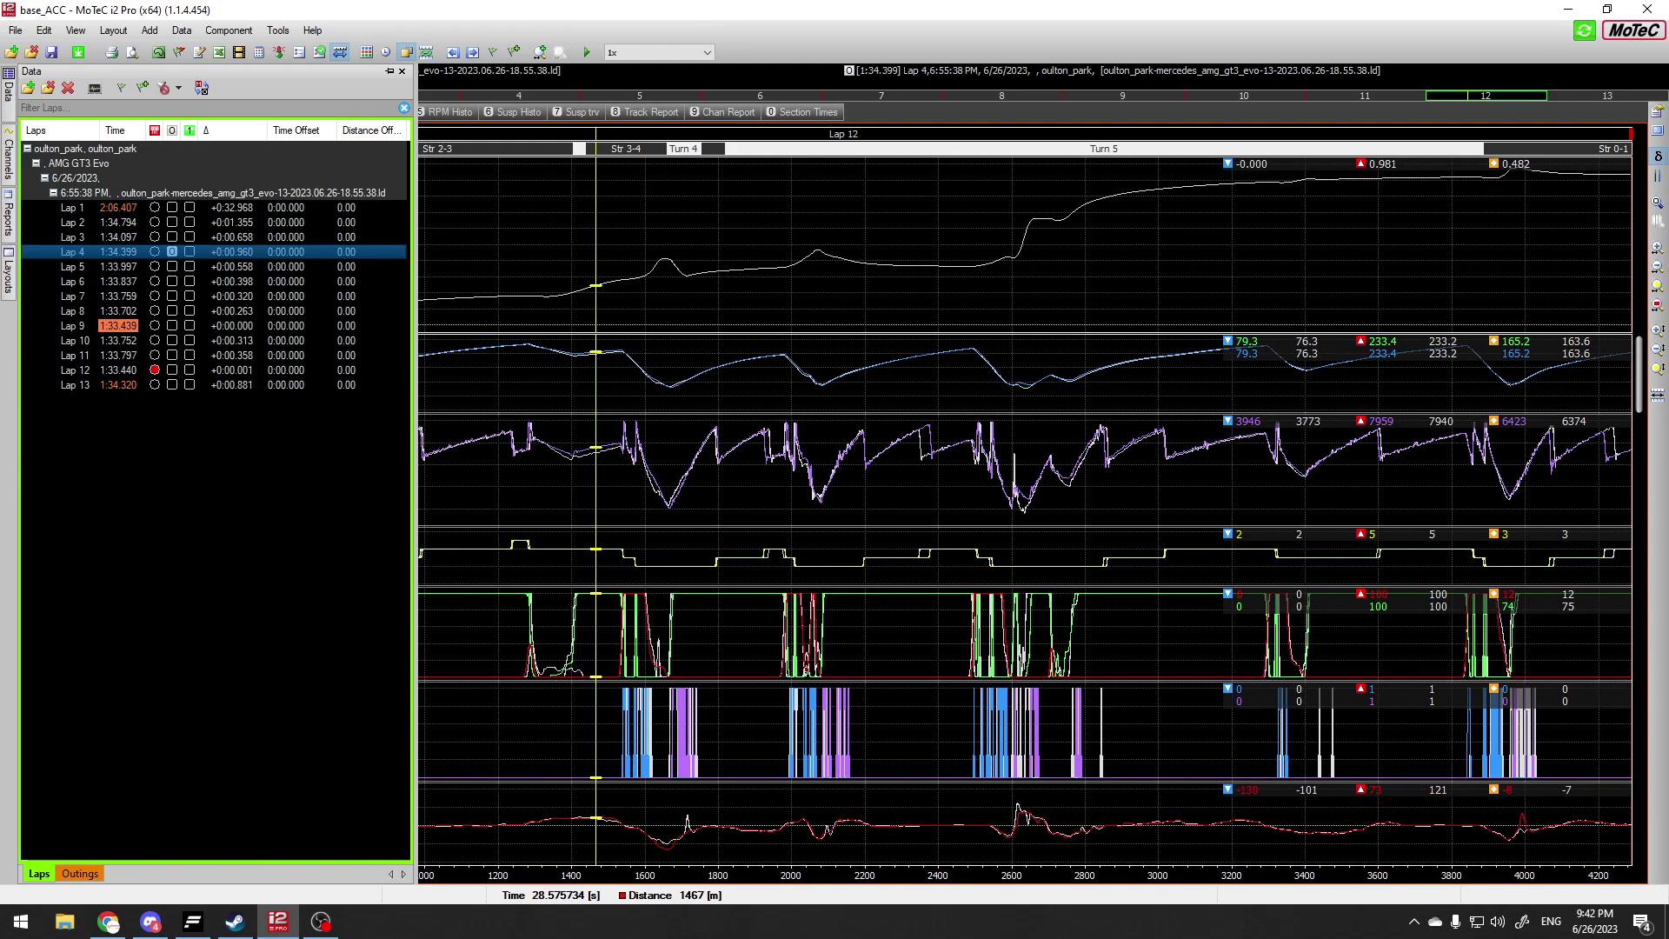
left_click(402, 72)
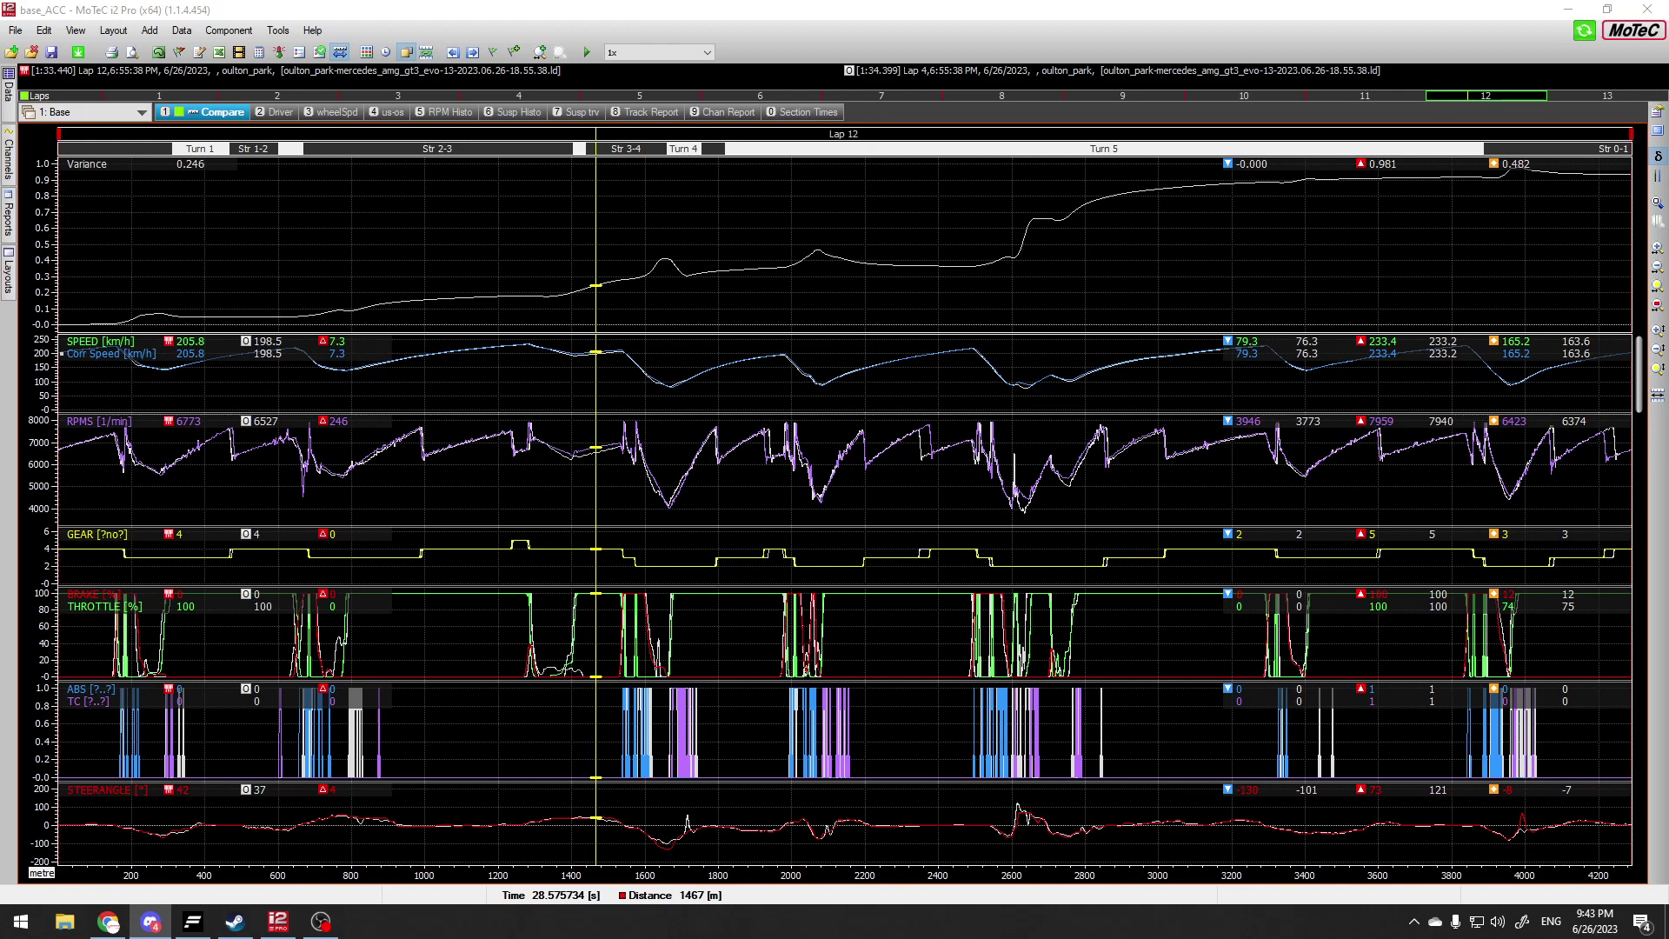
Step: Examine the Lap 12 and Lap 4 traces with the cursor at 1010 m, 1811 m and 3546 m
right_click(473, 200)
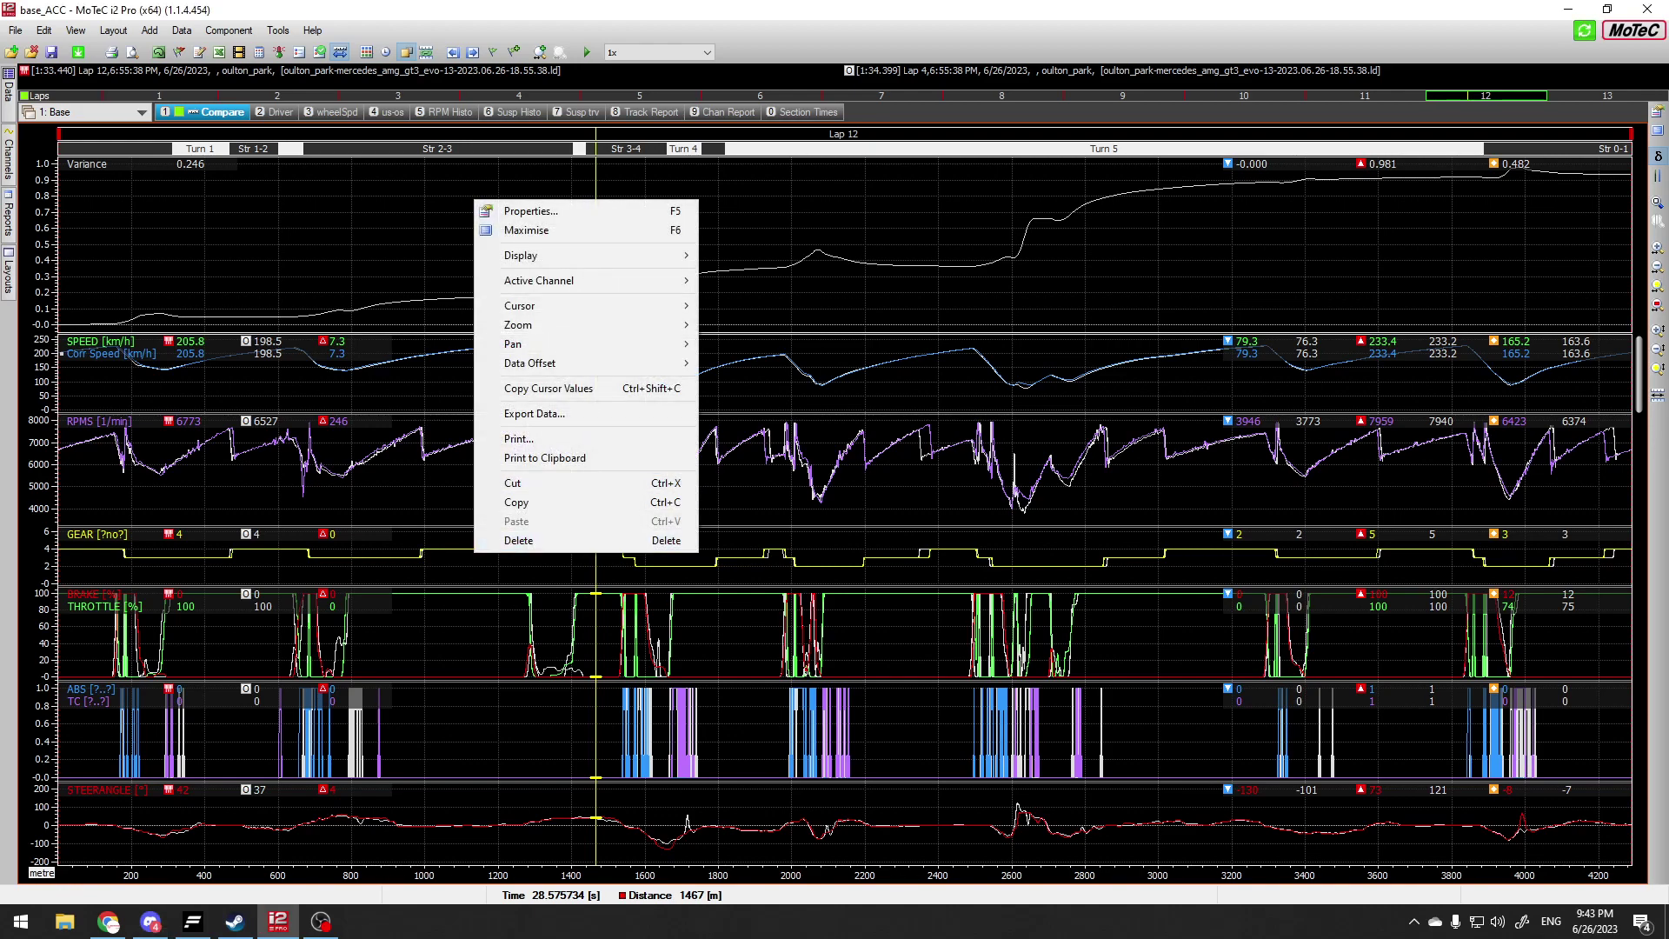
mouse_move(539, 280)
left_click(428, 269)
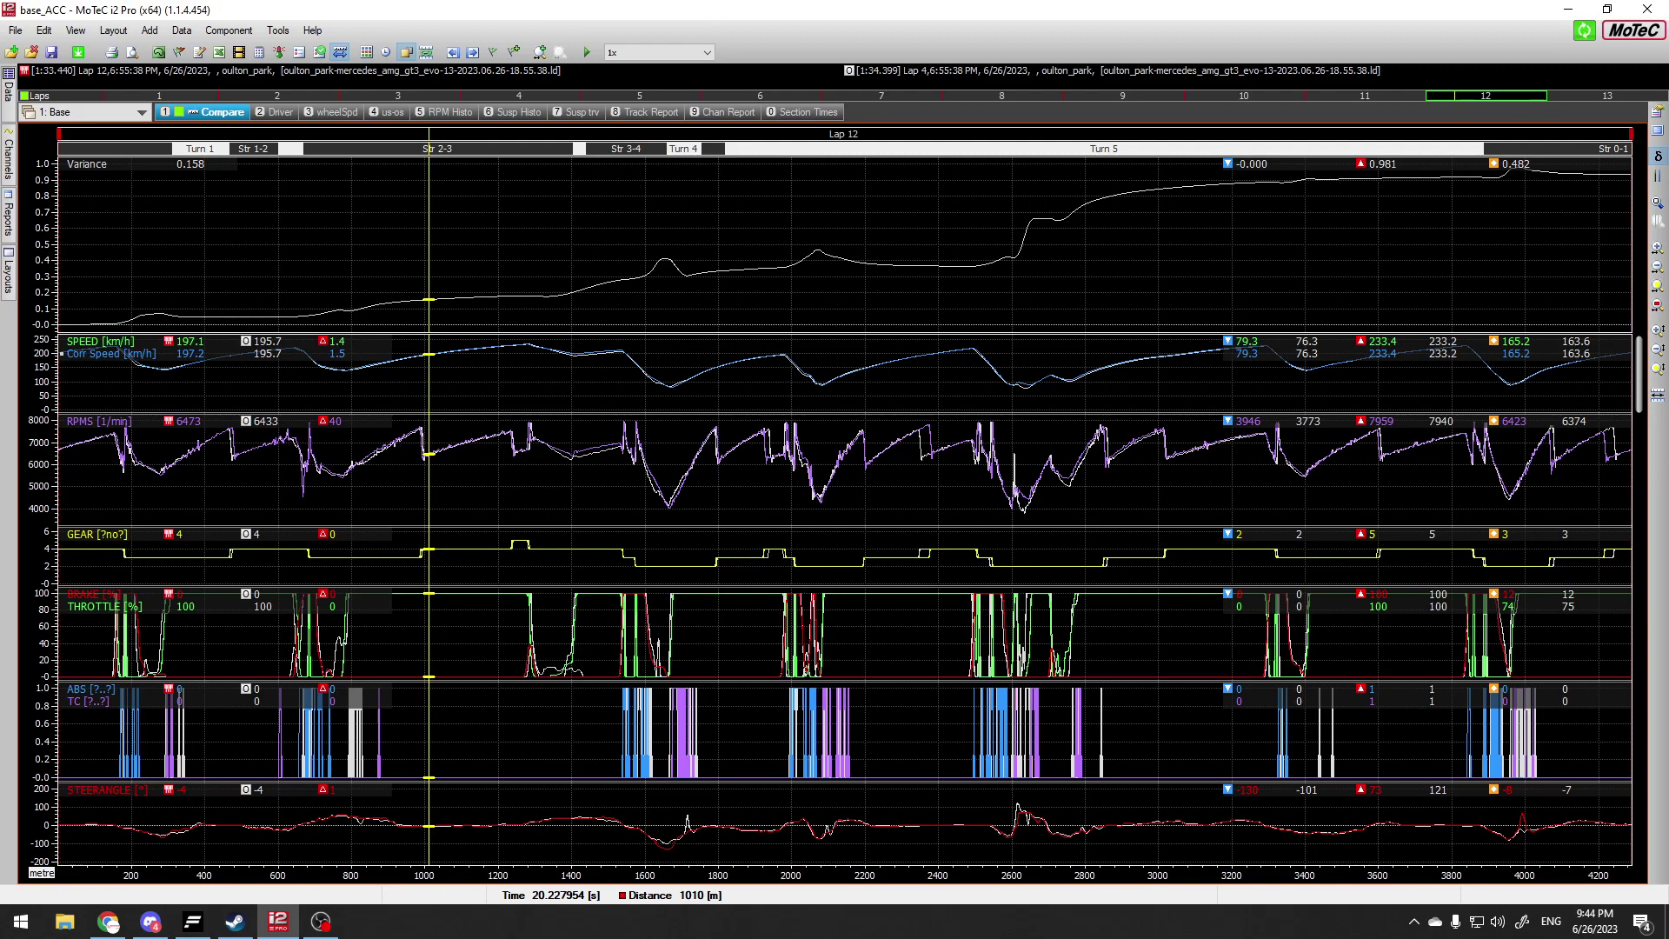
left_click(150, 921)
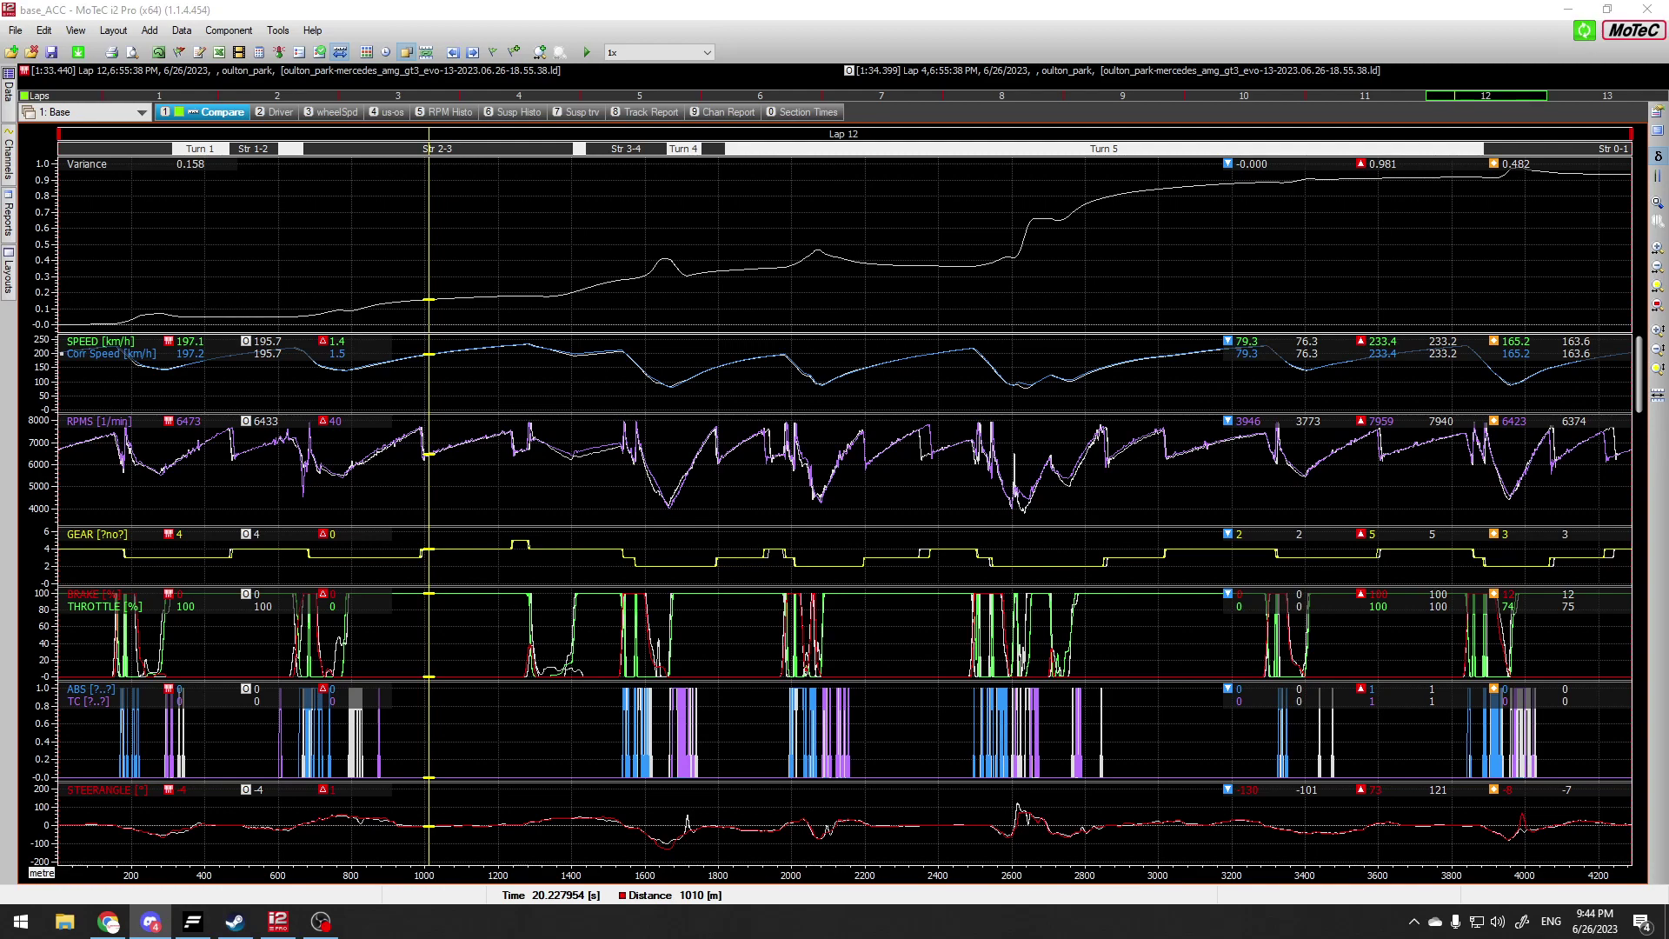
left_click(723, 495)
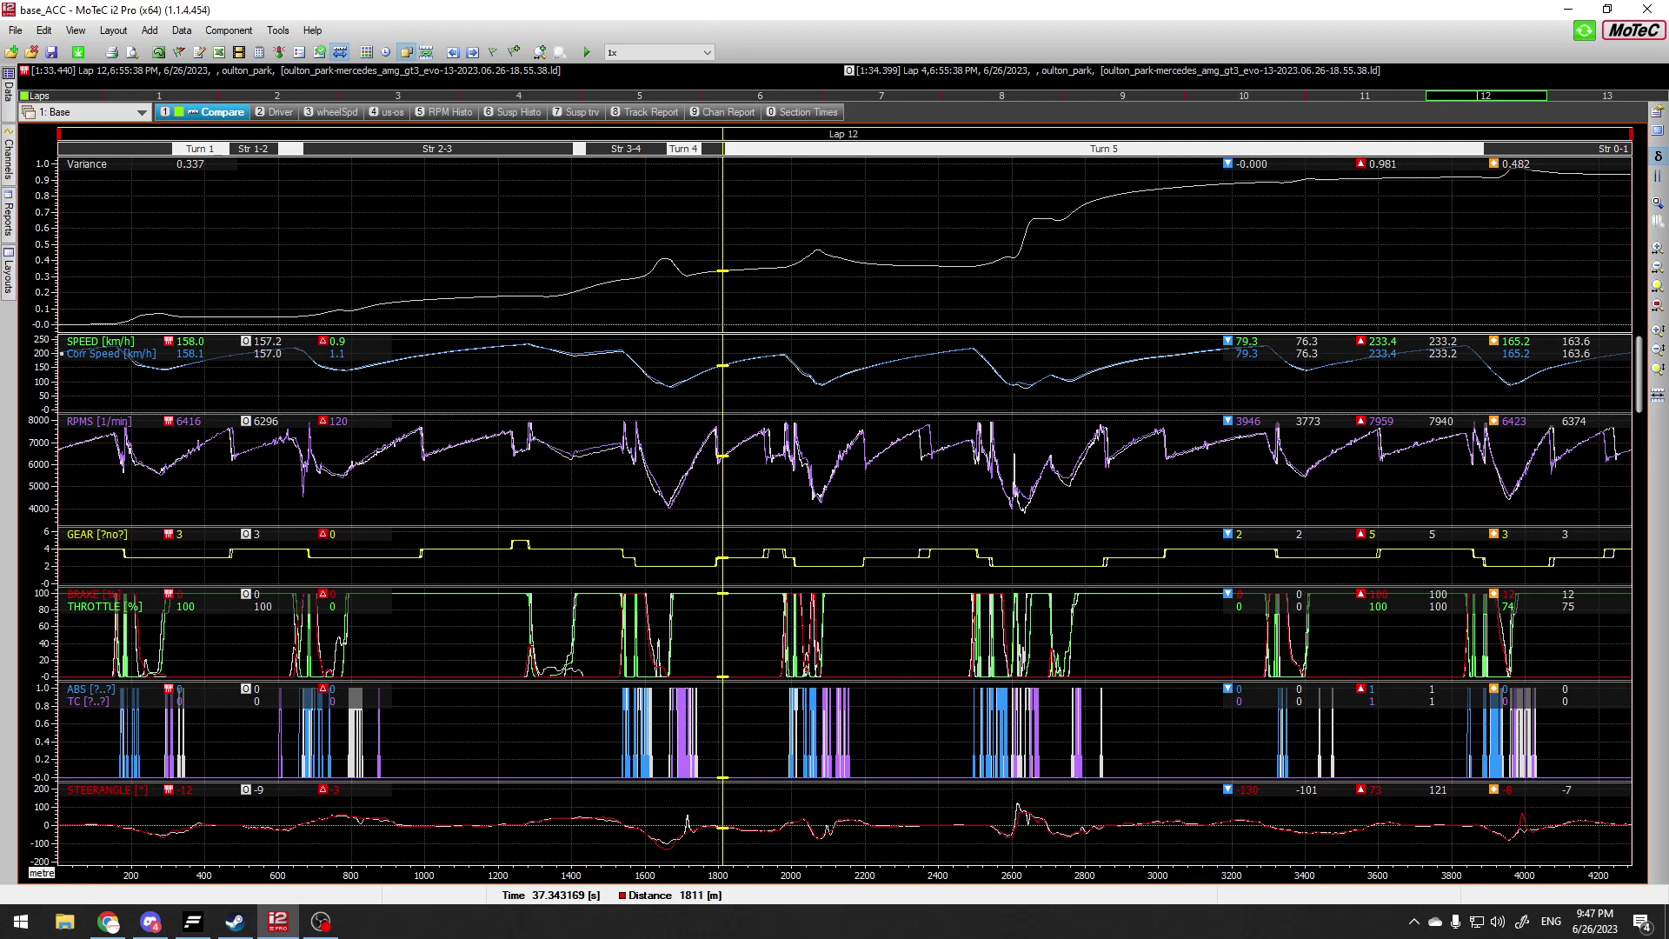
left_click_drag(722, 487, 1359, 487)
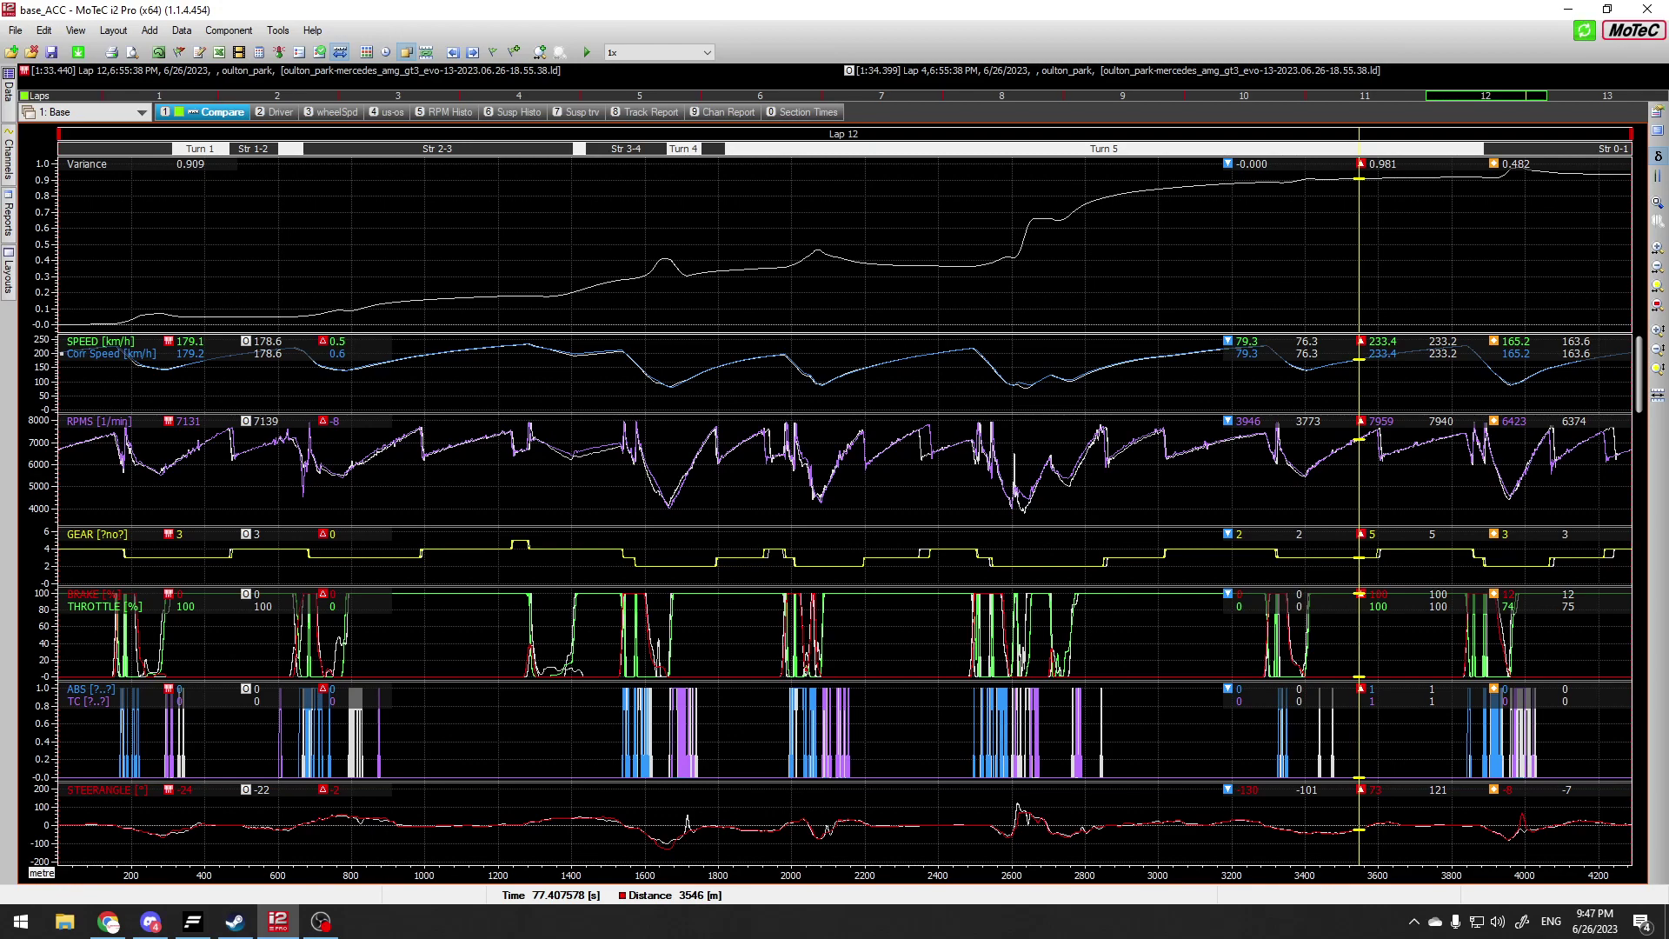
key("alt+Tab")
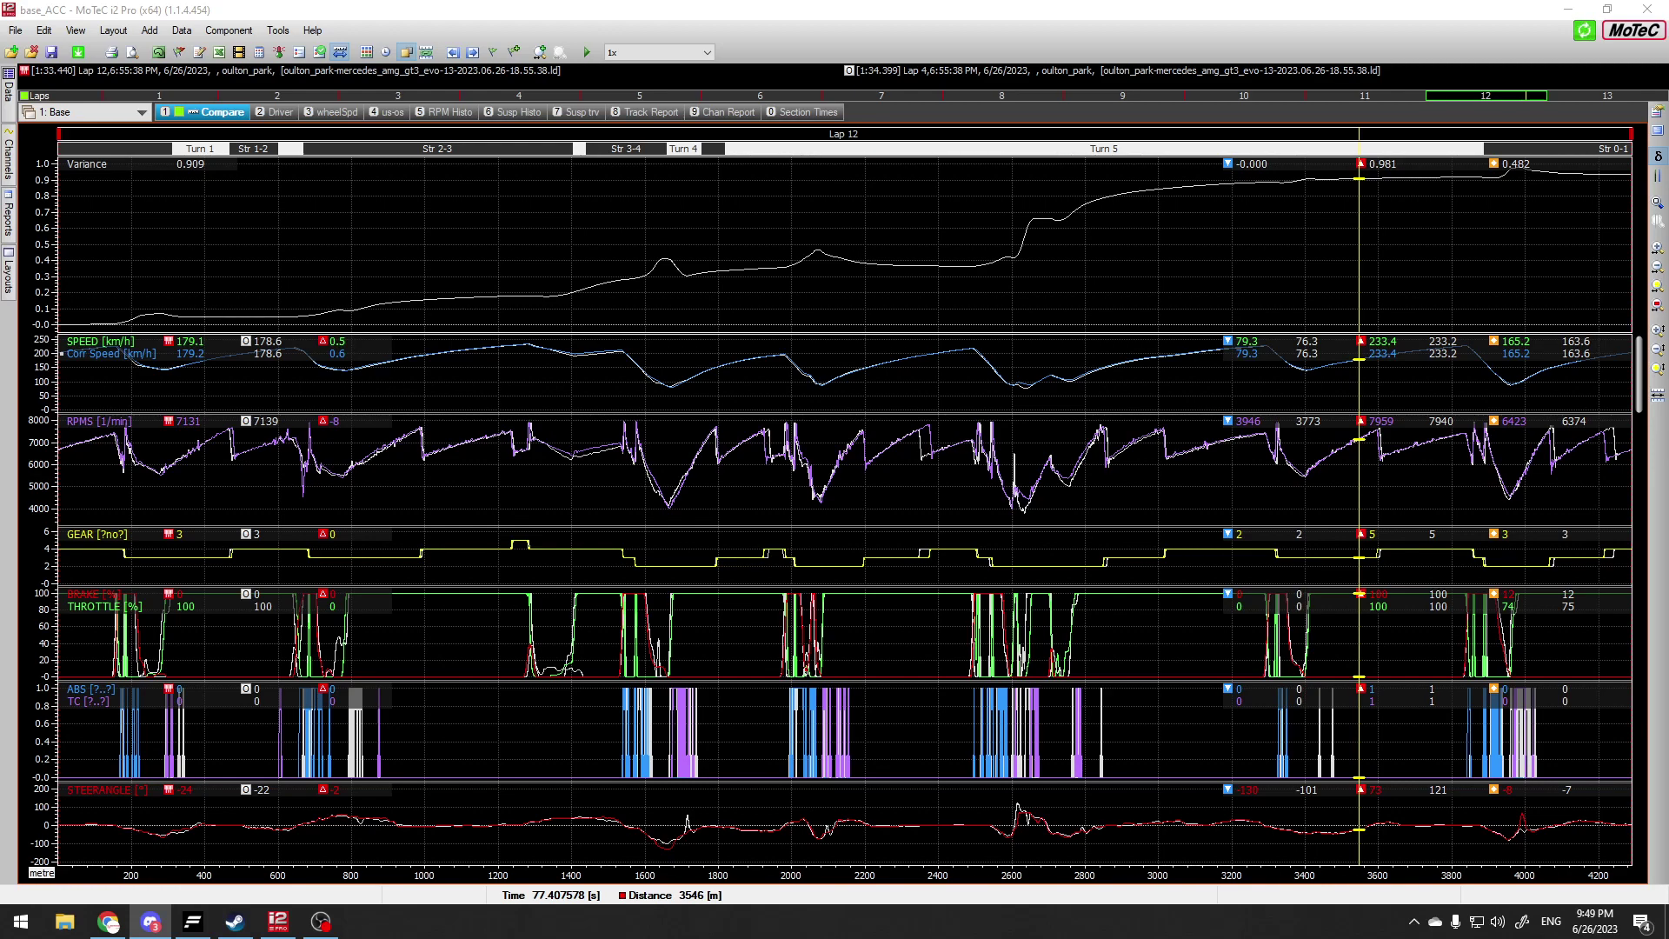
Step: Look through the Compare graph's display options and place the cursor at 1315 m
right_click(468, 495)
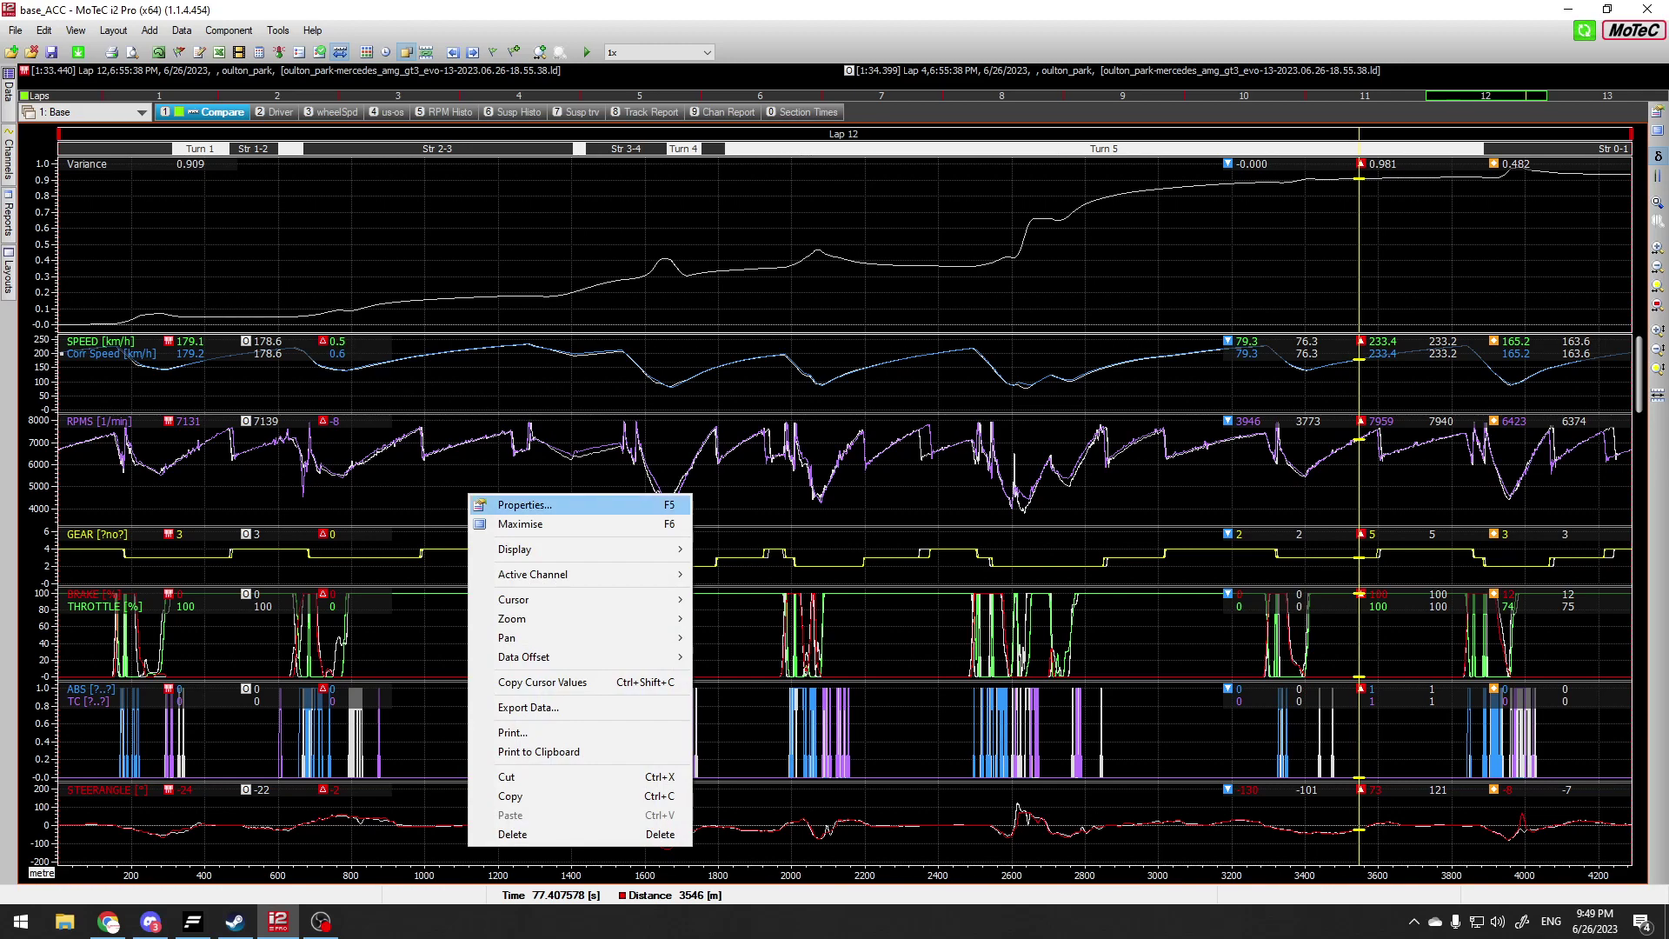
mouse_move(521, 549)
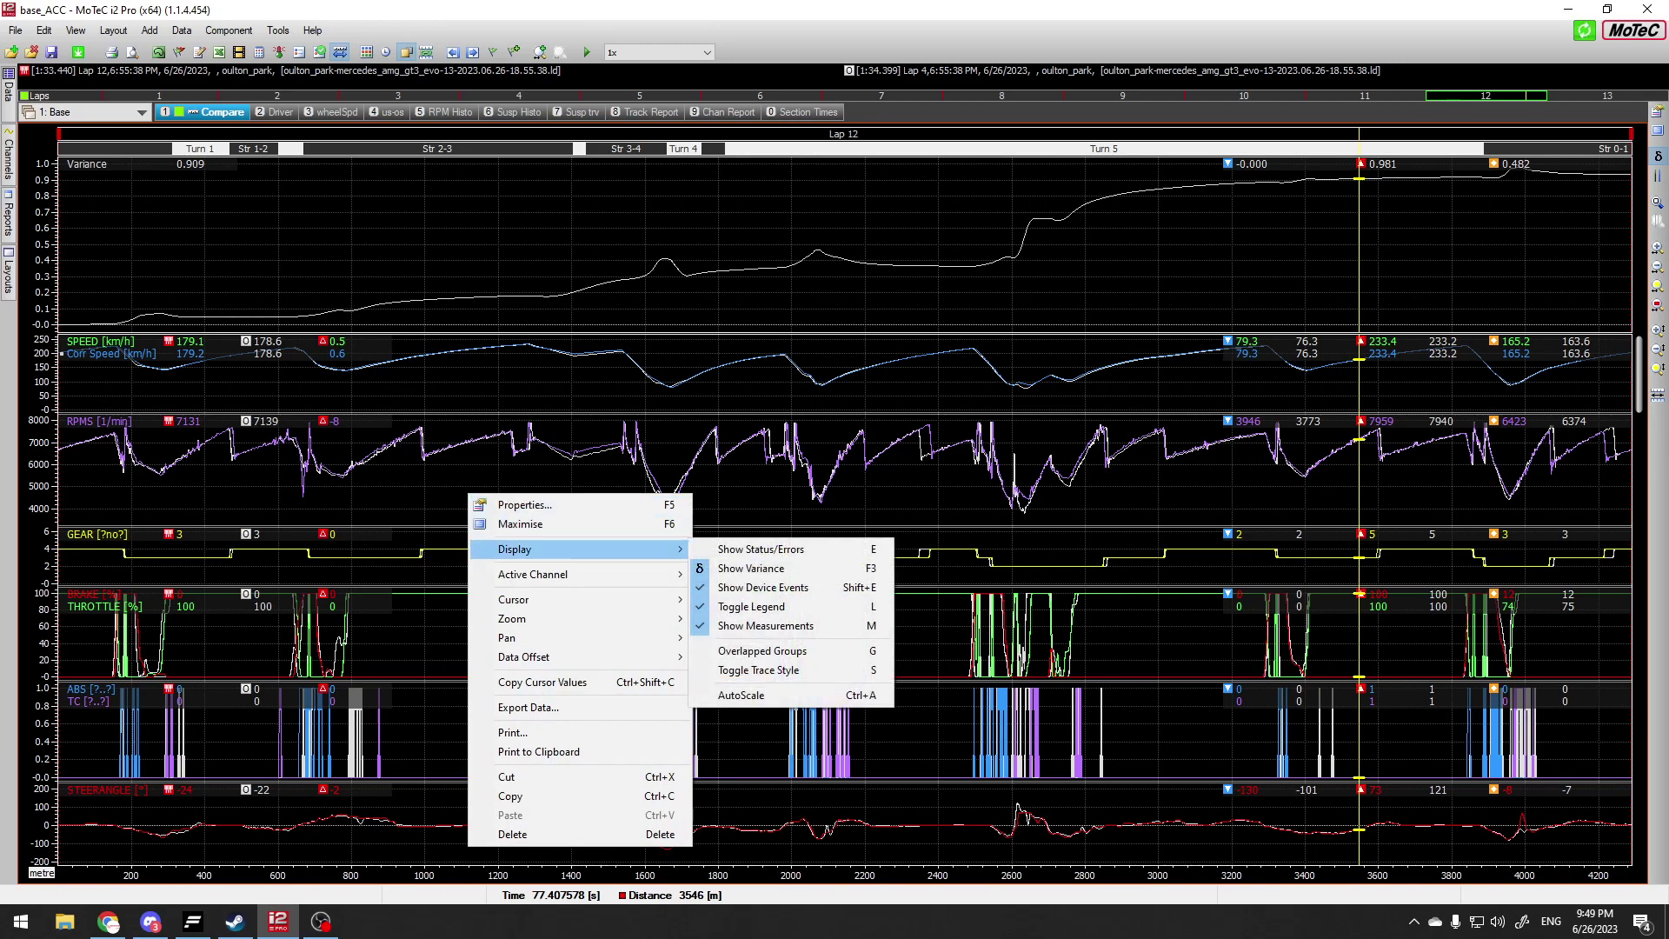
right_click(262, 234)
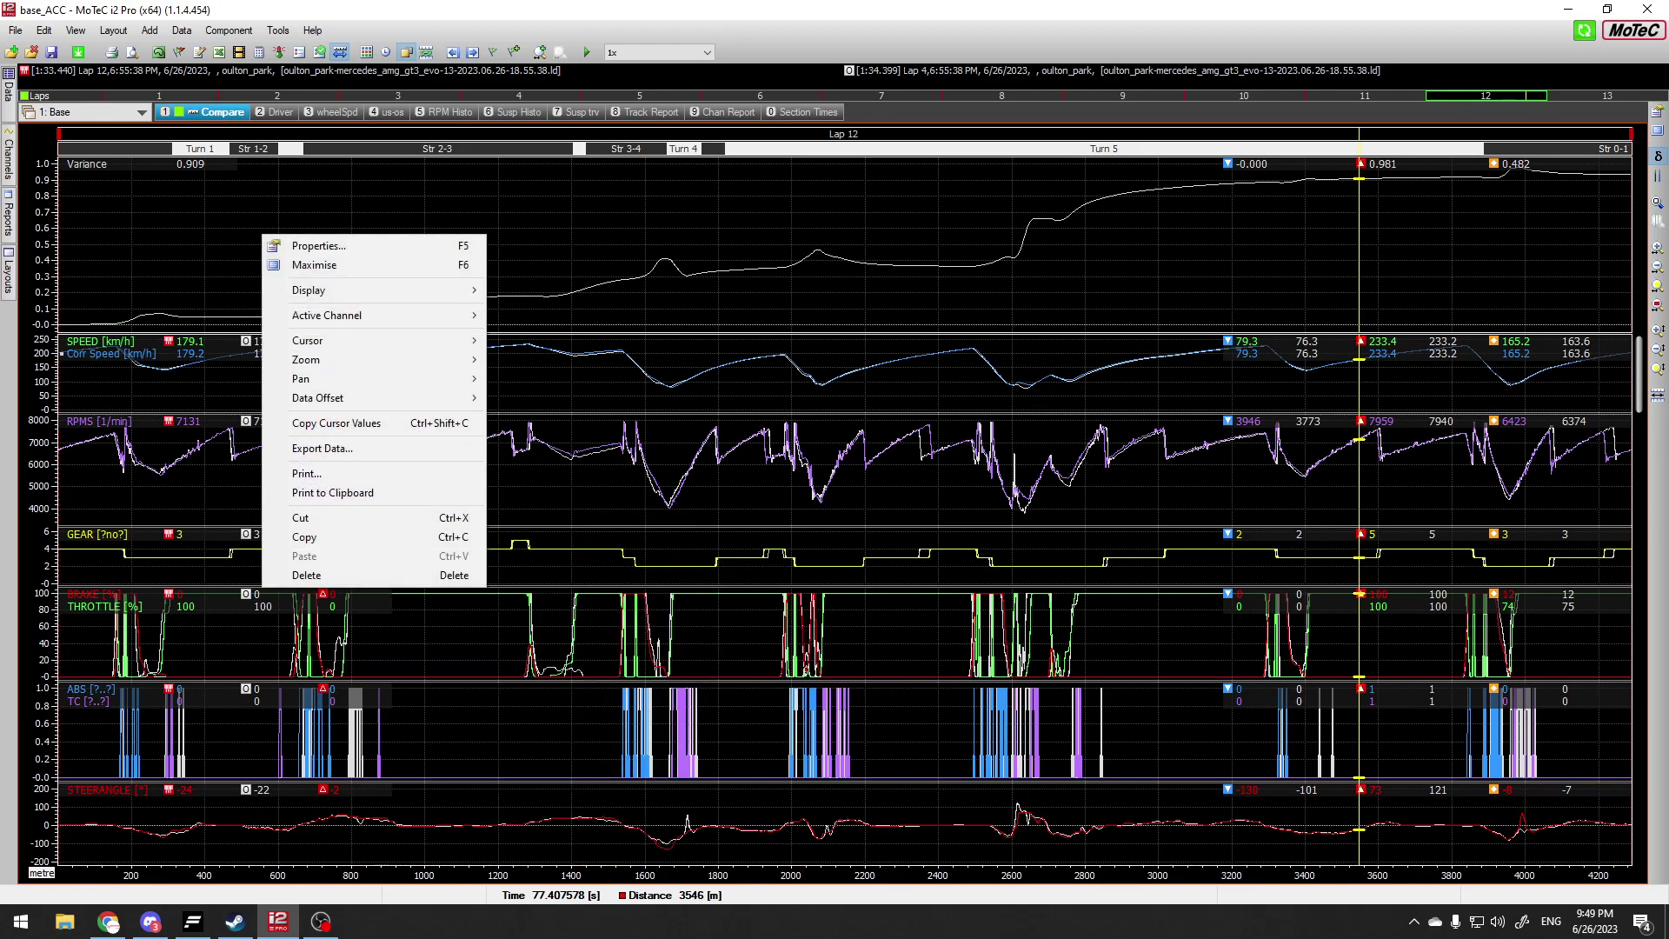
mouse_move(331, 290)
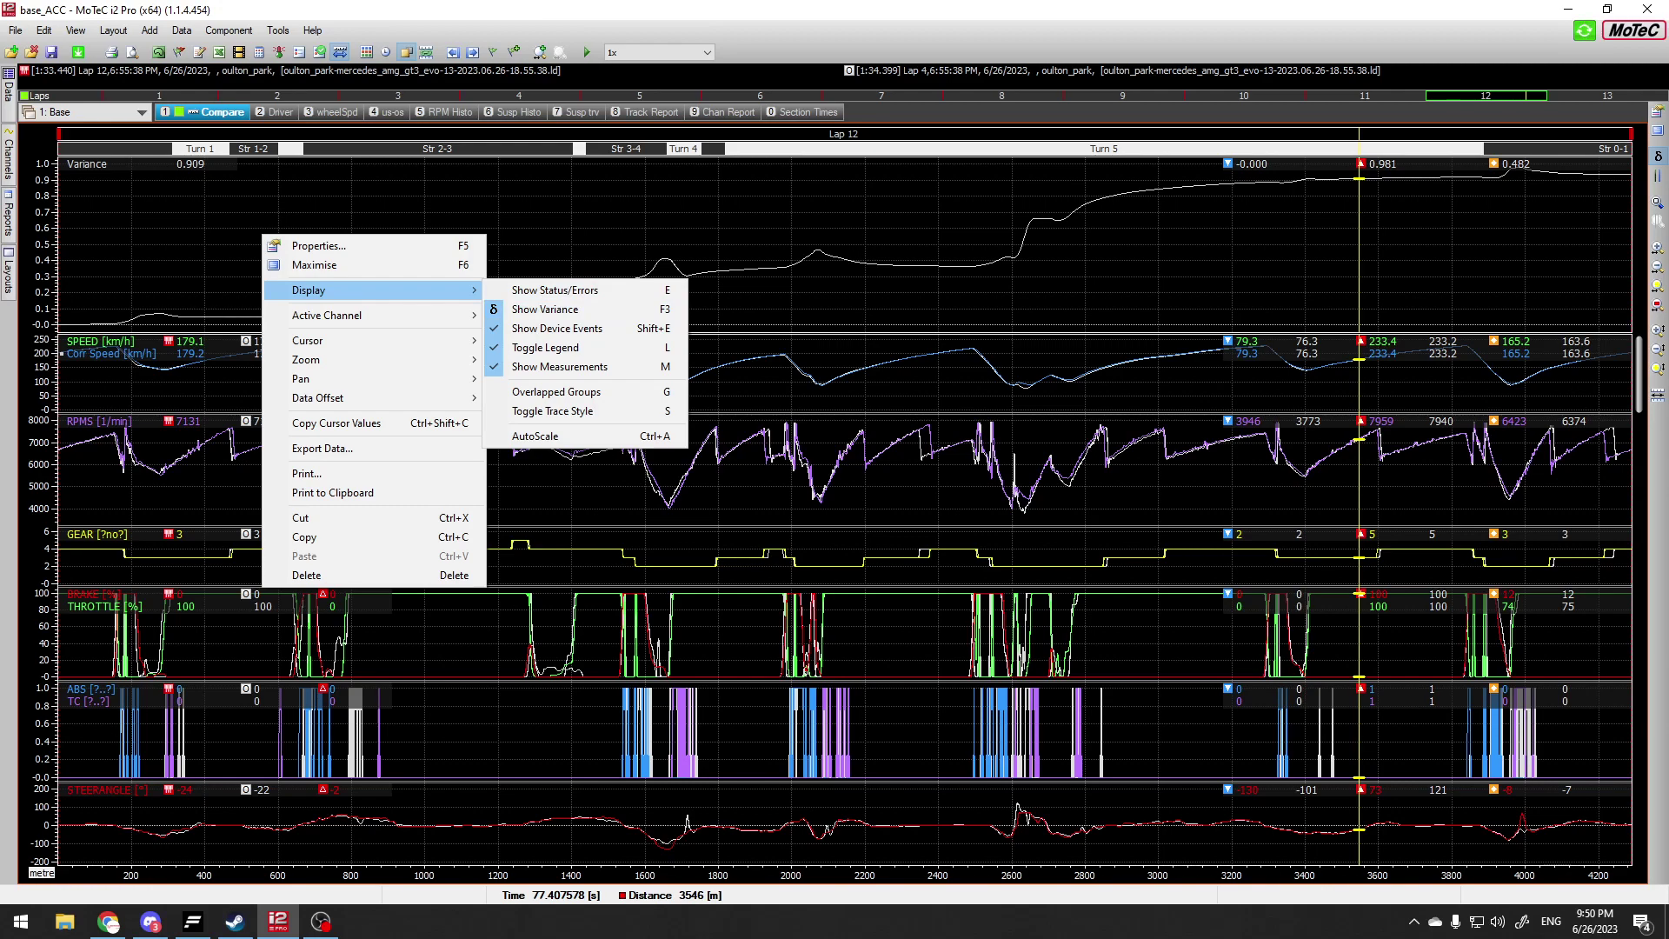
left_click(540, 252)
Step: Set Lap 2 as the main lap with Lap 3 as the overlay, and close the lap list
mouse_move(8, 92)
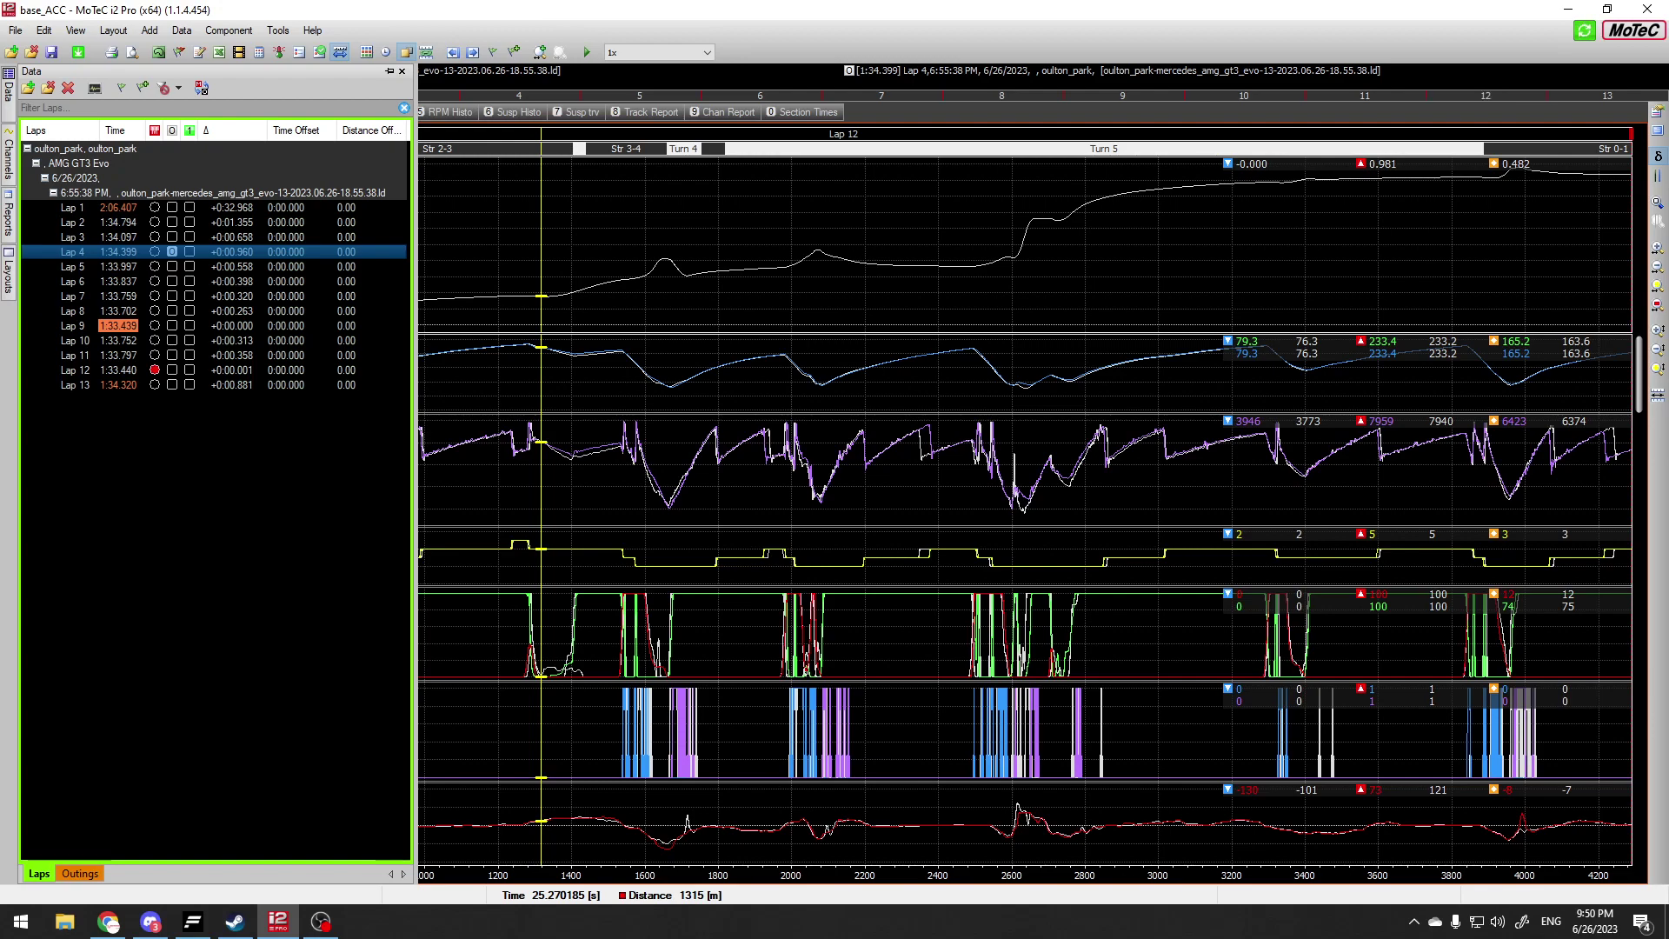
left_click(155, 222)
left_click(172, 237)
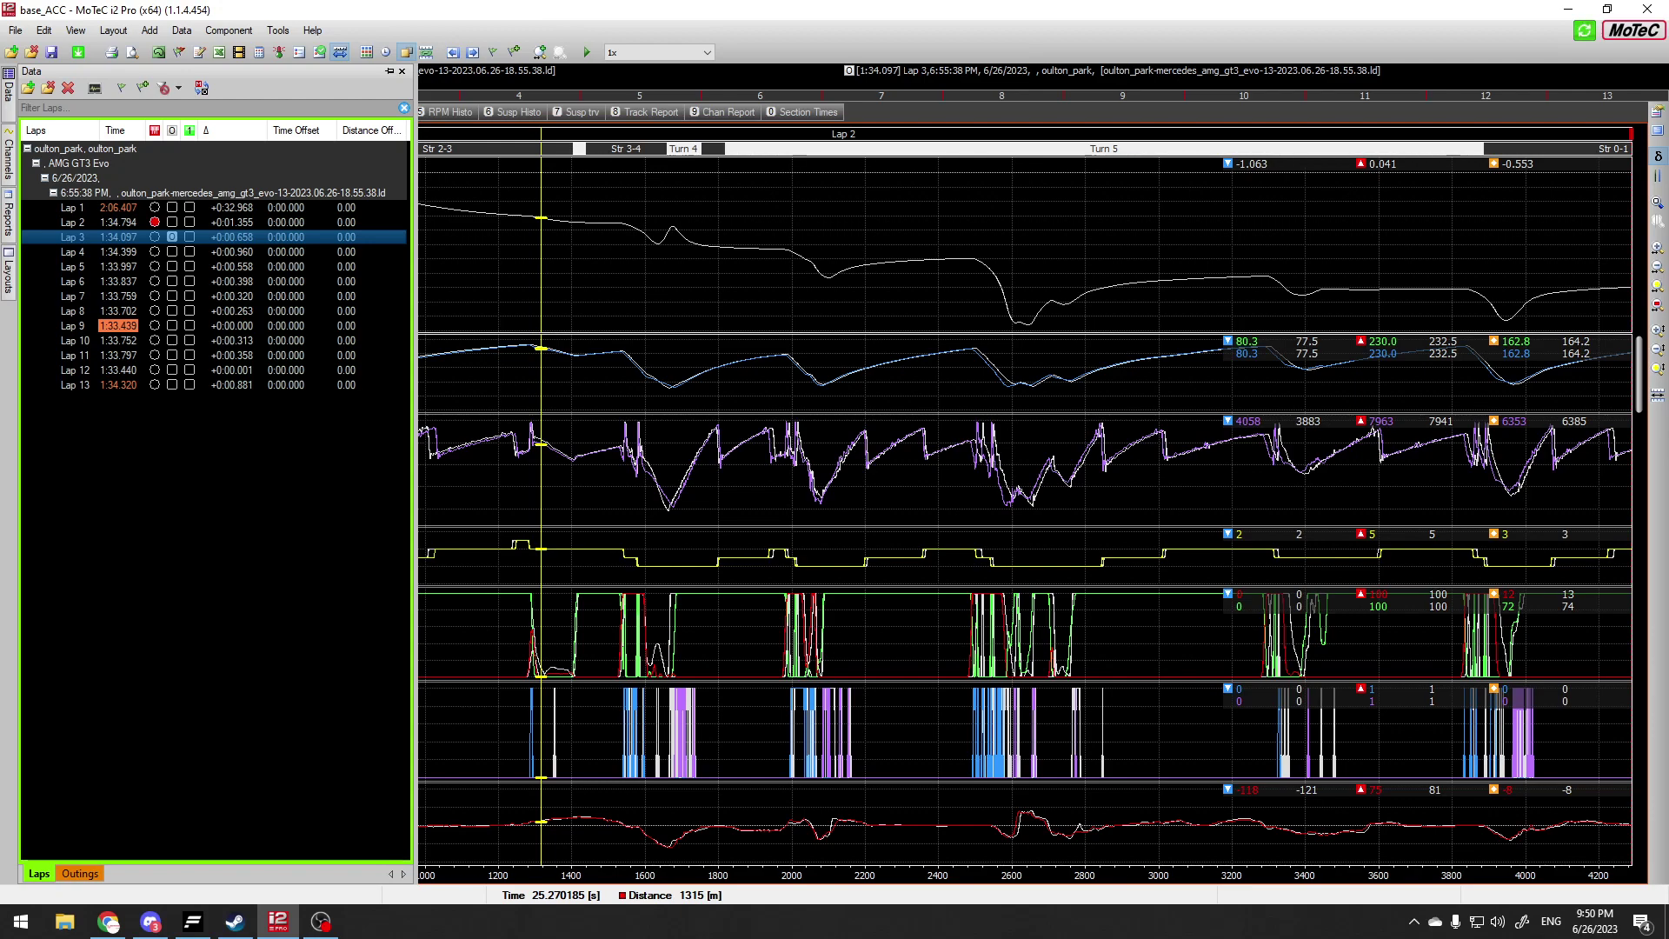
left_click(401, 71)
Step: Sweep the cursor along the Lap 2 variance trace through 2547 m and return it to 135 m
left_click_drag(88, 287, 992, 287)
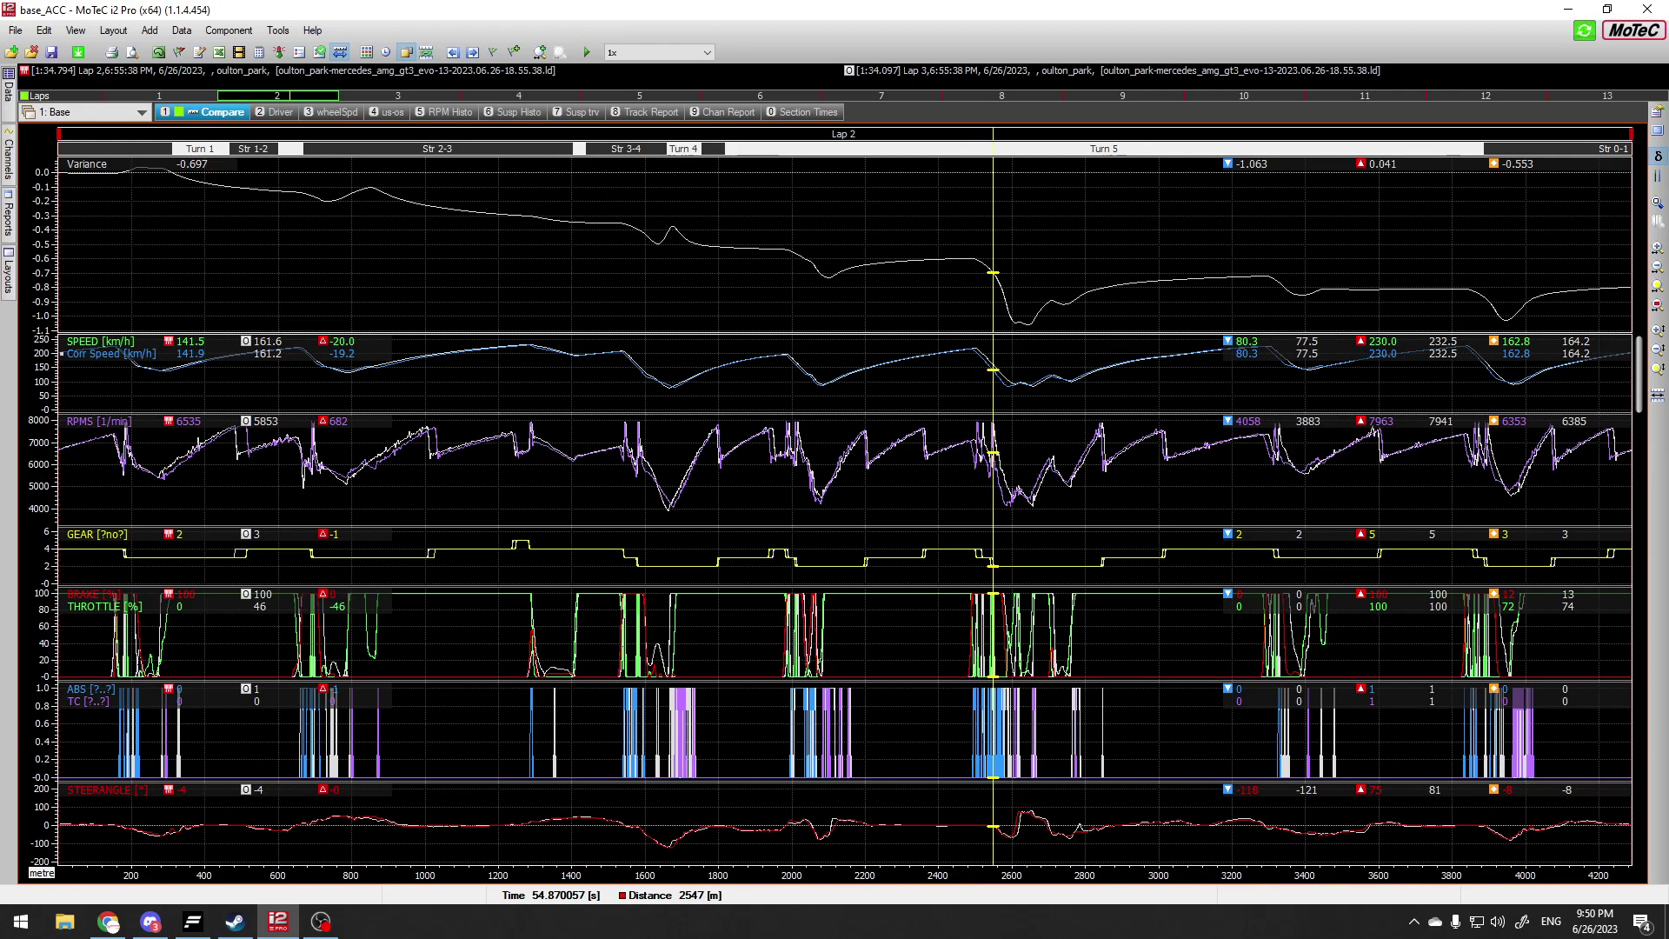
left_click_drag(992, 287, 1509, 287)
right_click(215, 209)
left_click(107, 178)
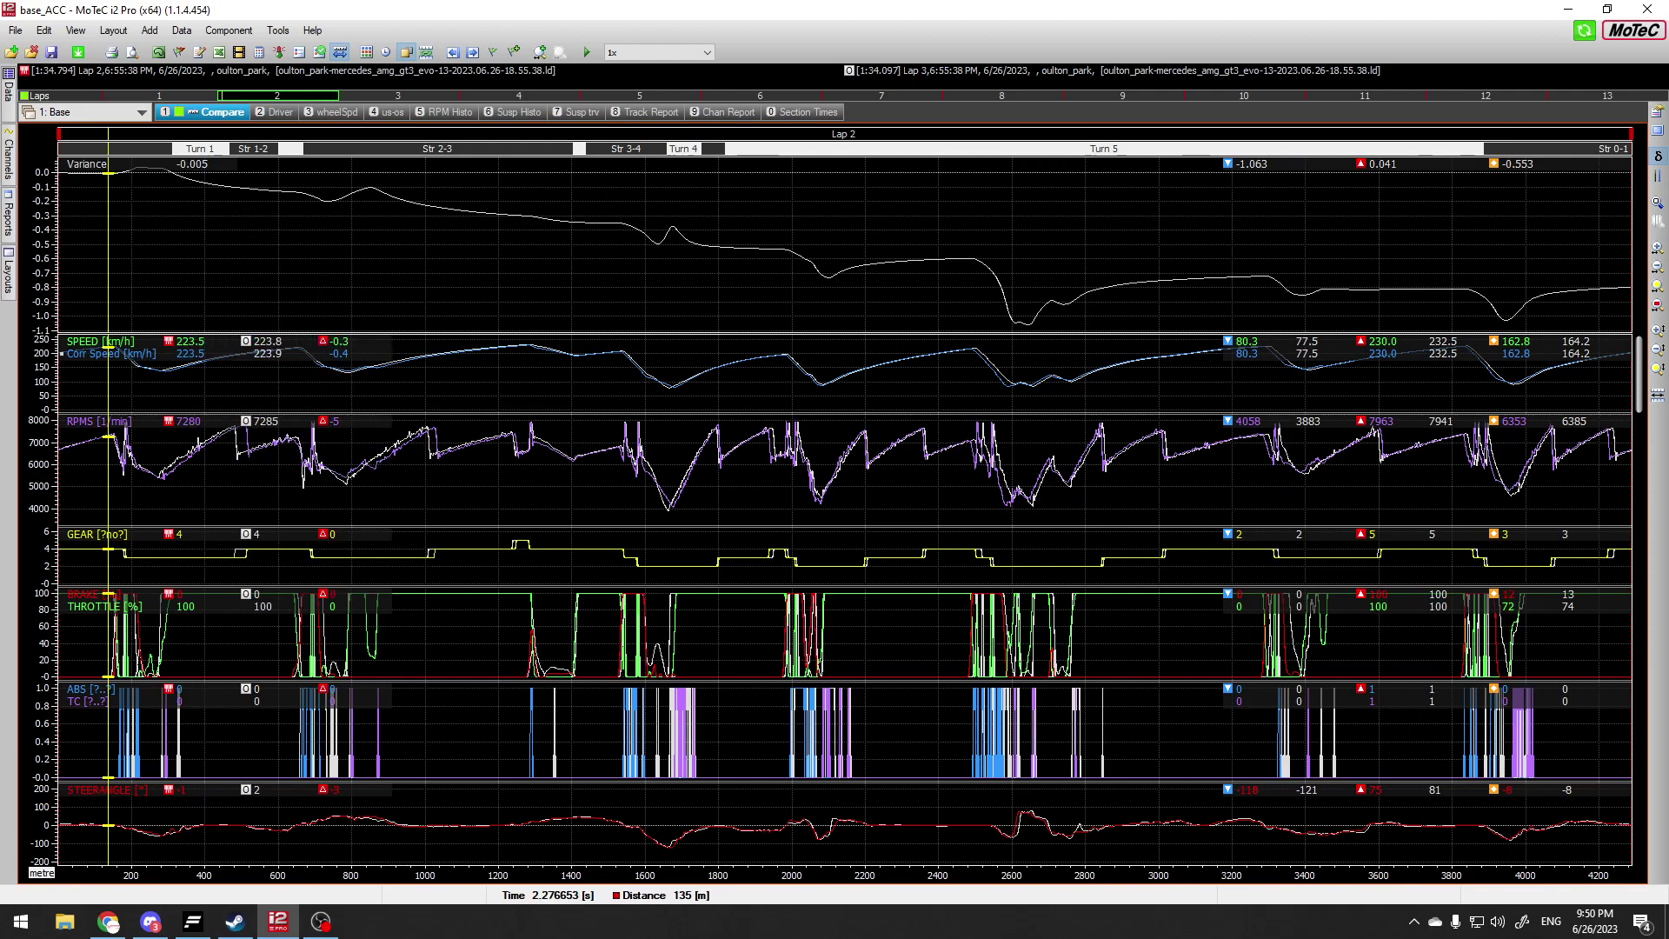
Step: Try Lap 1 as the overlay, settle on Lap 3 as the main lap with Lap 2 overlaid, and close the lap list
left_click(8, 91)
left_click(172, 207)
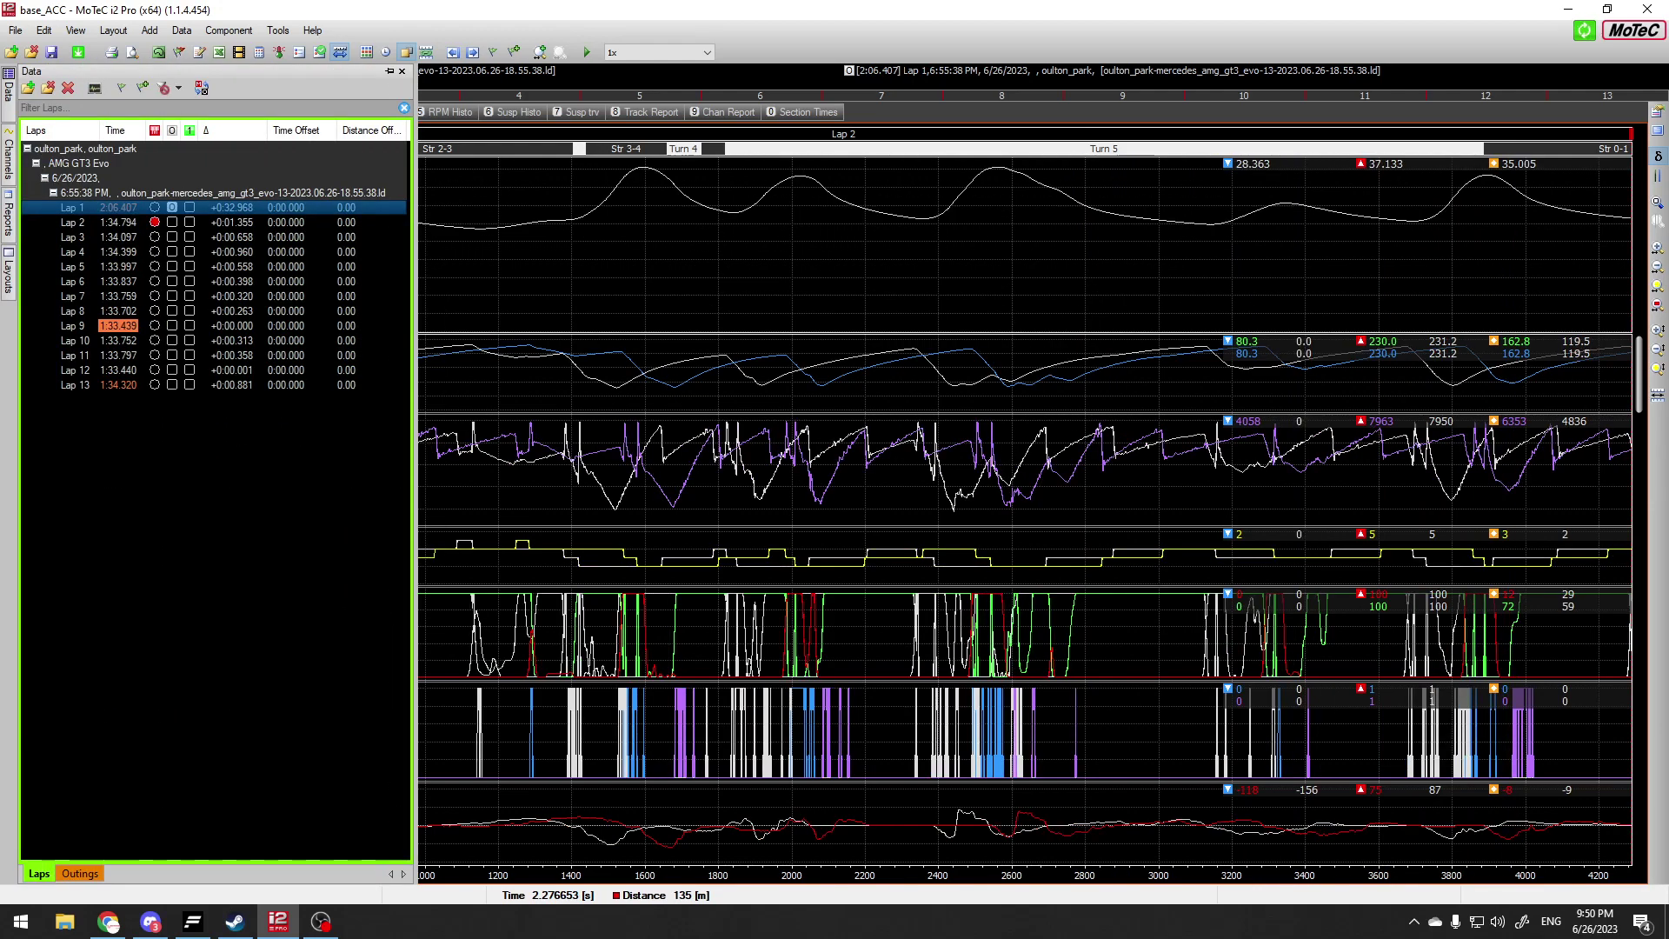
left_click(173, 222)
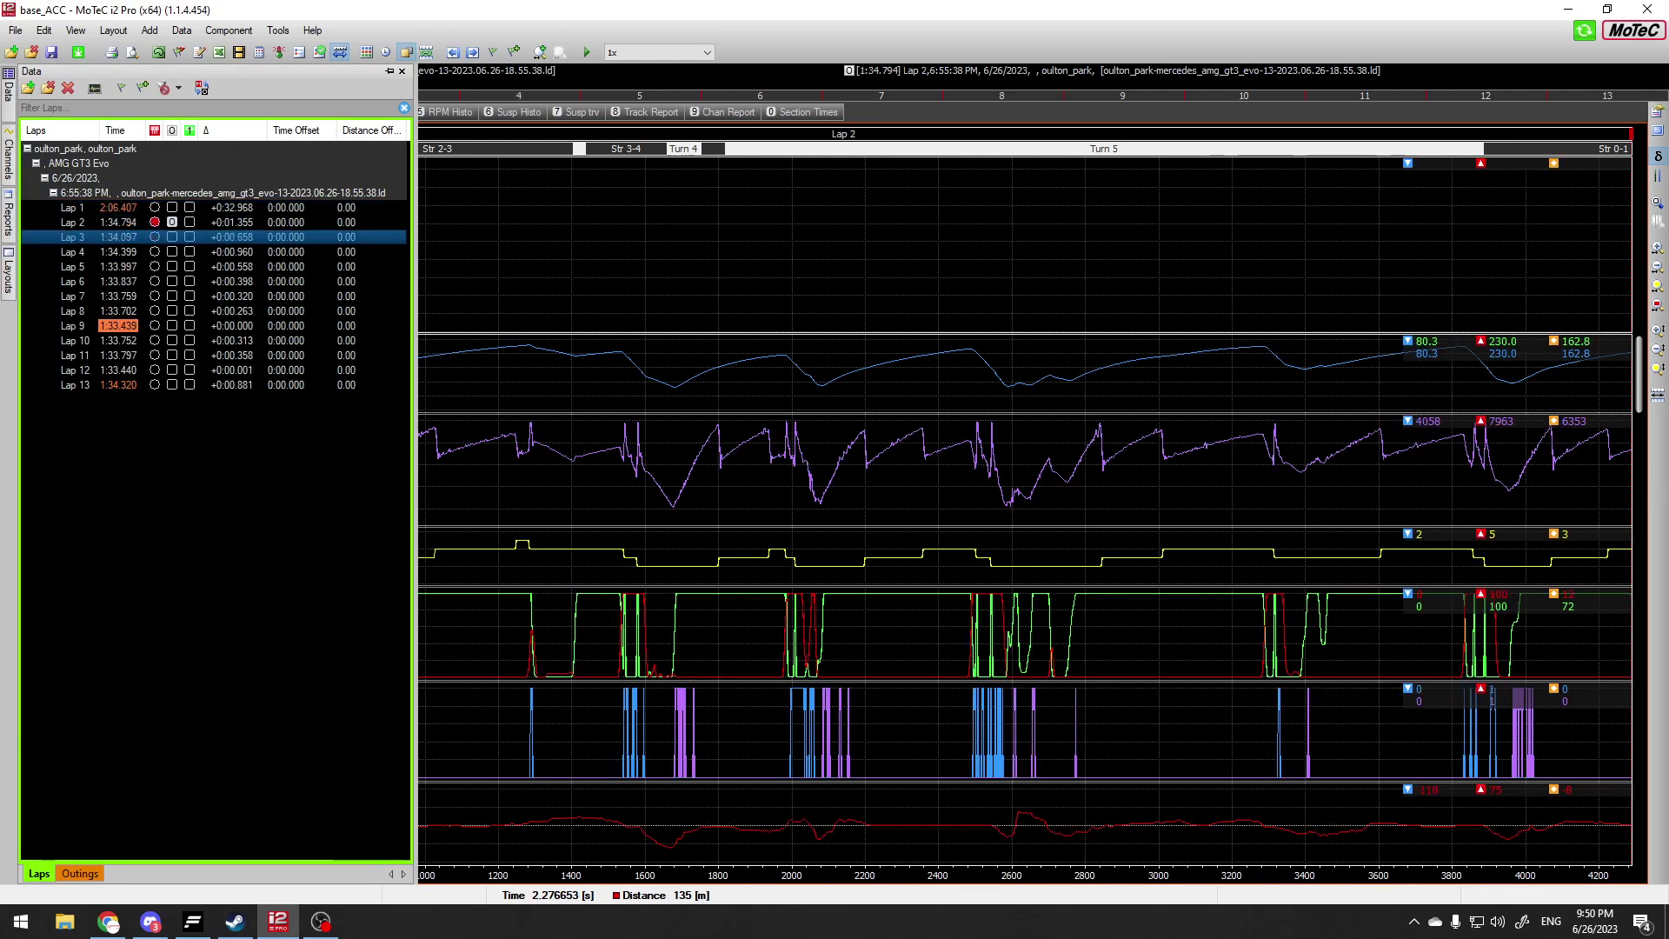
left_click(155, 237)
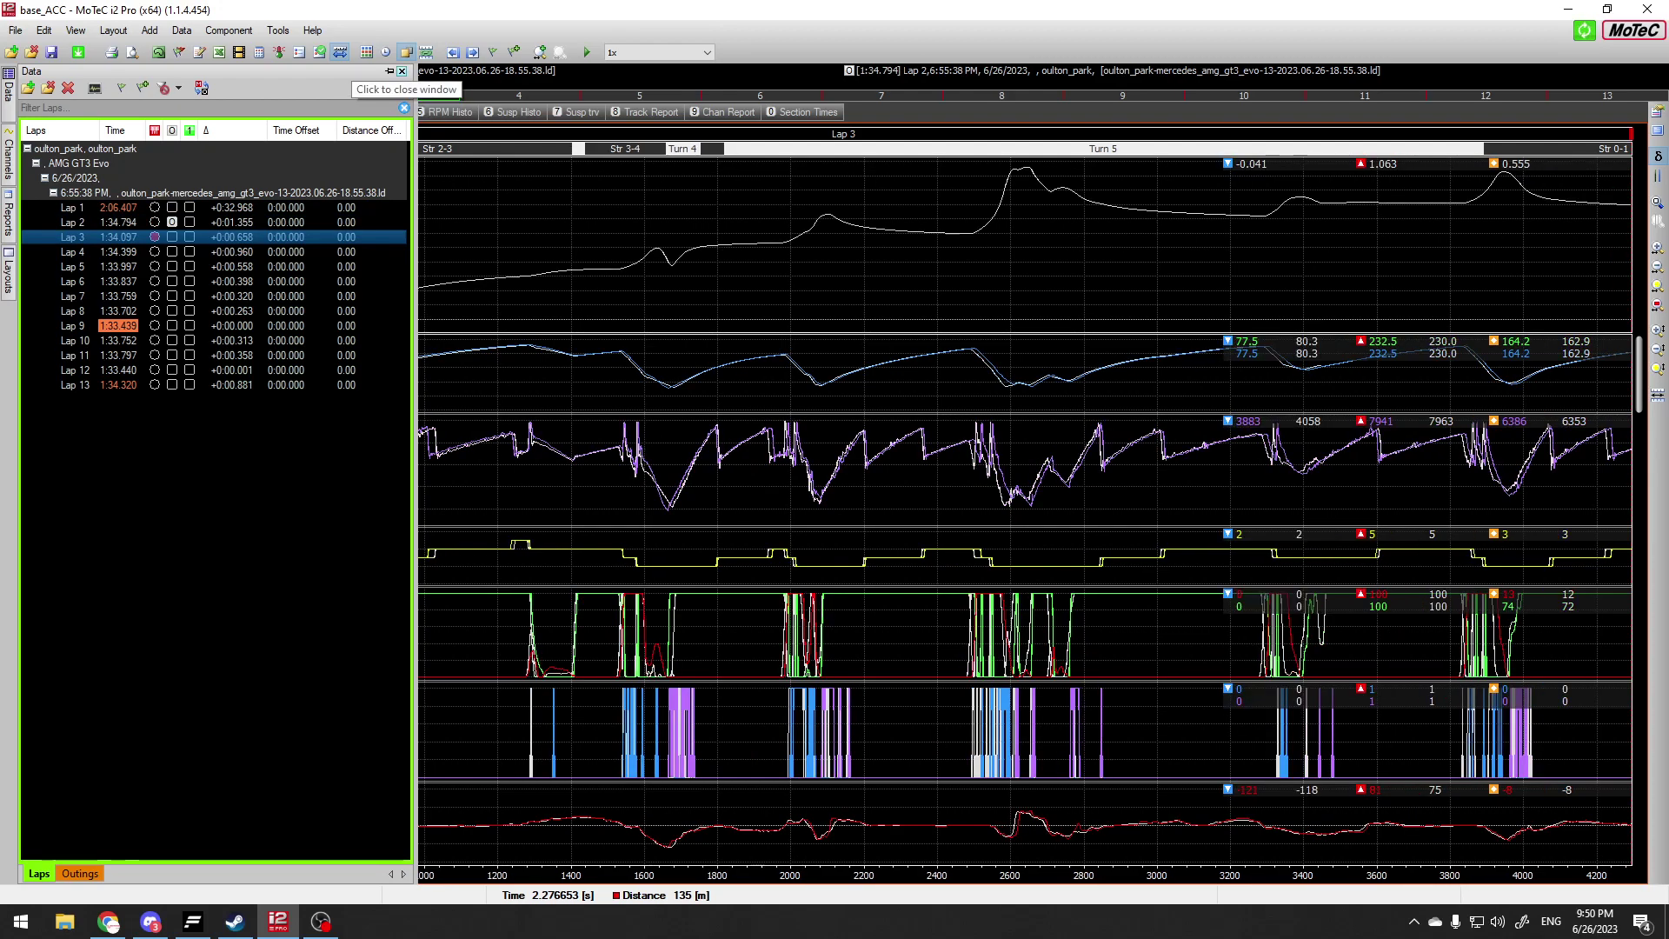
left_click(8, 91)
Step: Follow the Lap 3 variance trace with the cursor to 4269 m, and show and hide the lap list
left_click_drag(283, 374, 1623, 374)
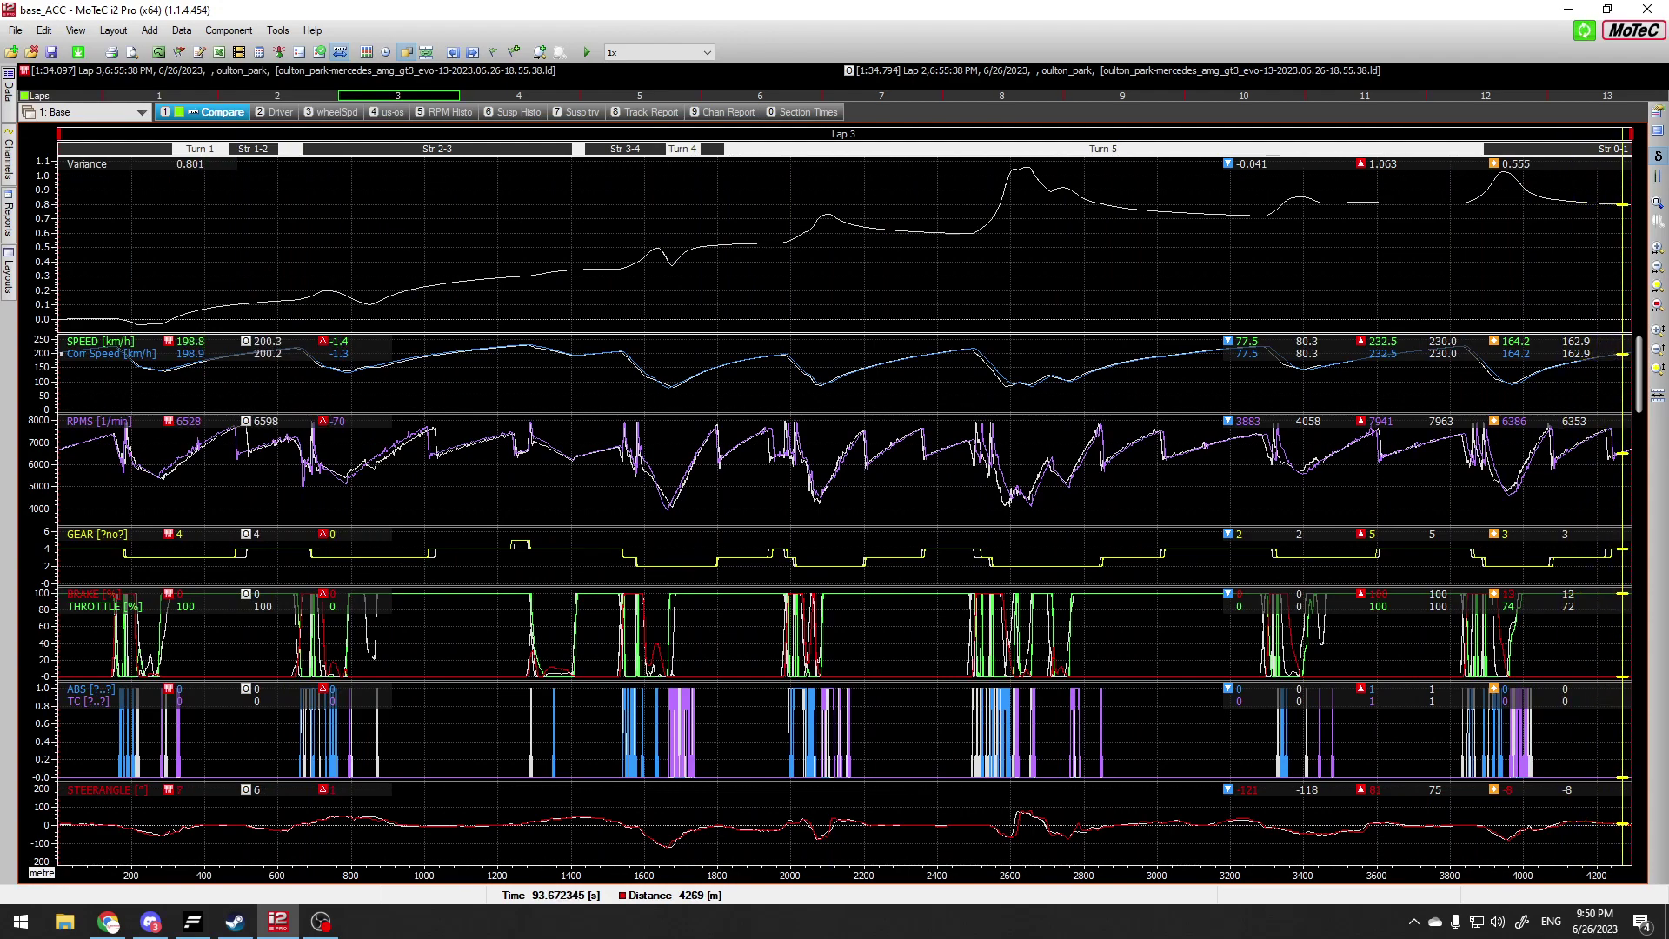
key("F9")
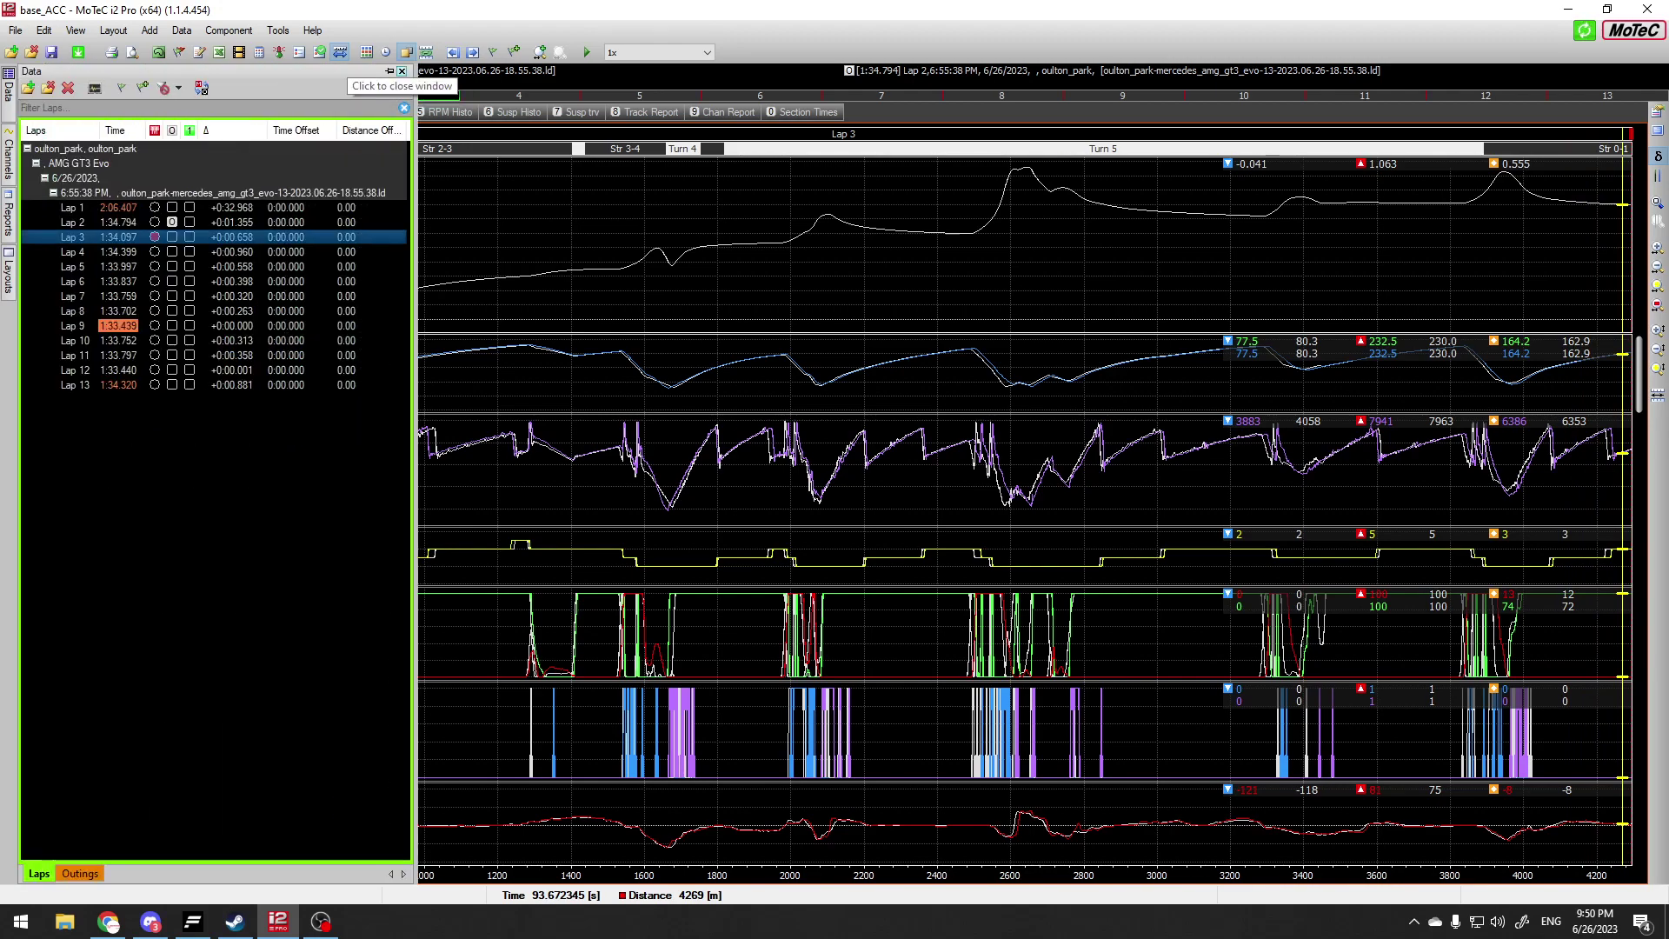
key("F9")
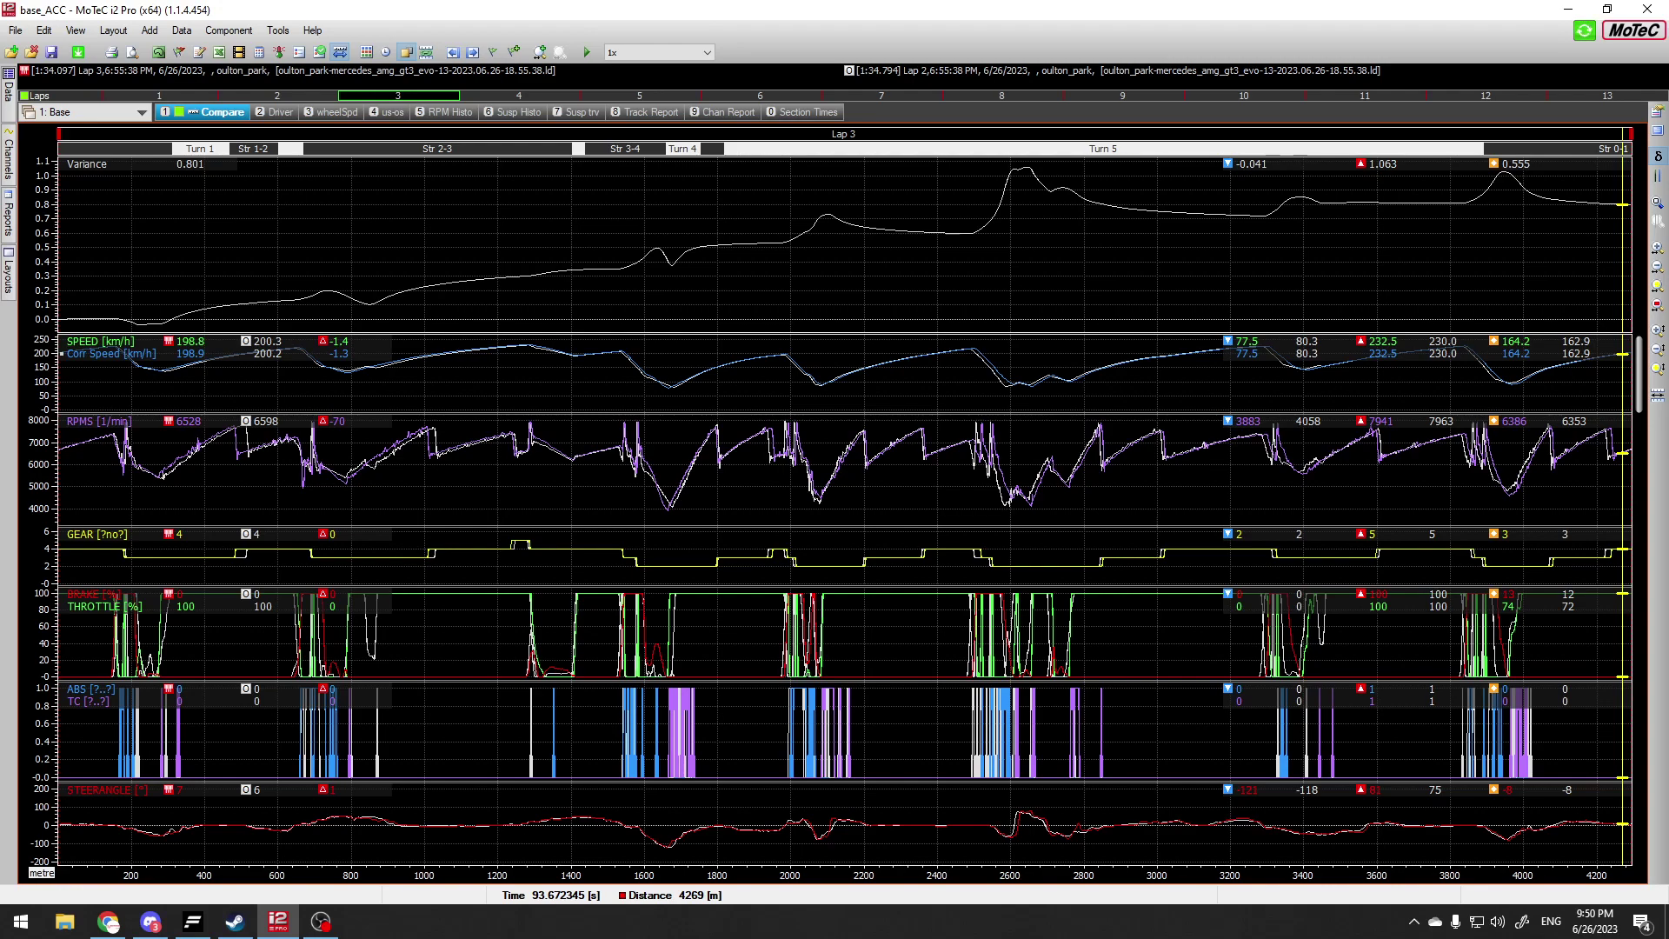
key("d")
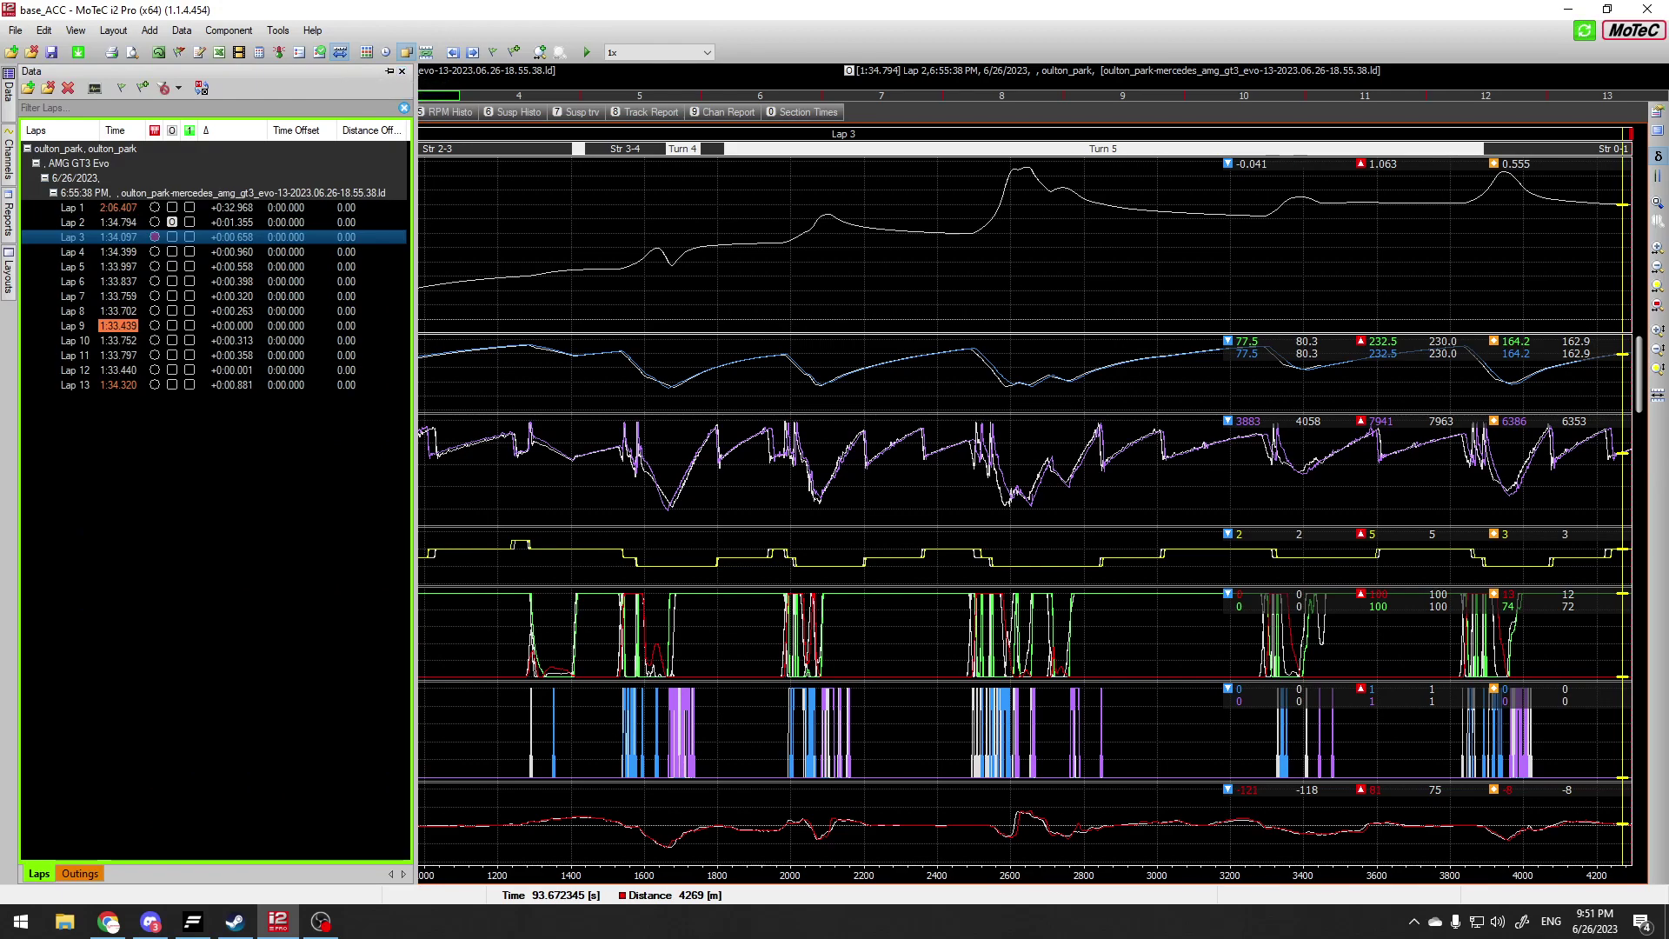
left_click(401, 71)
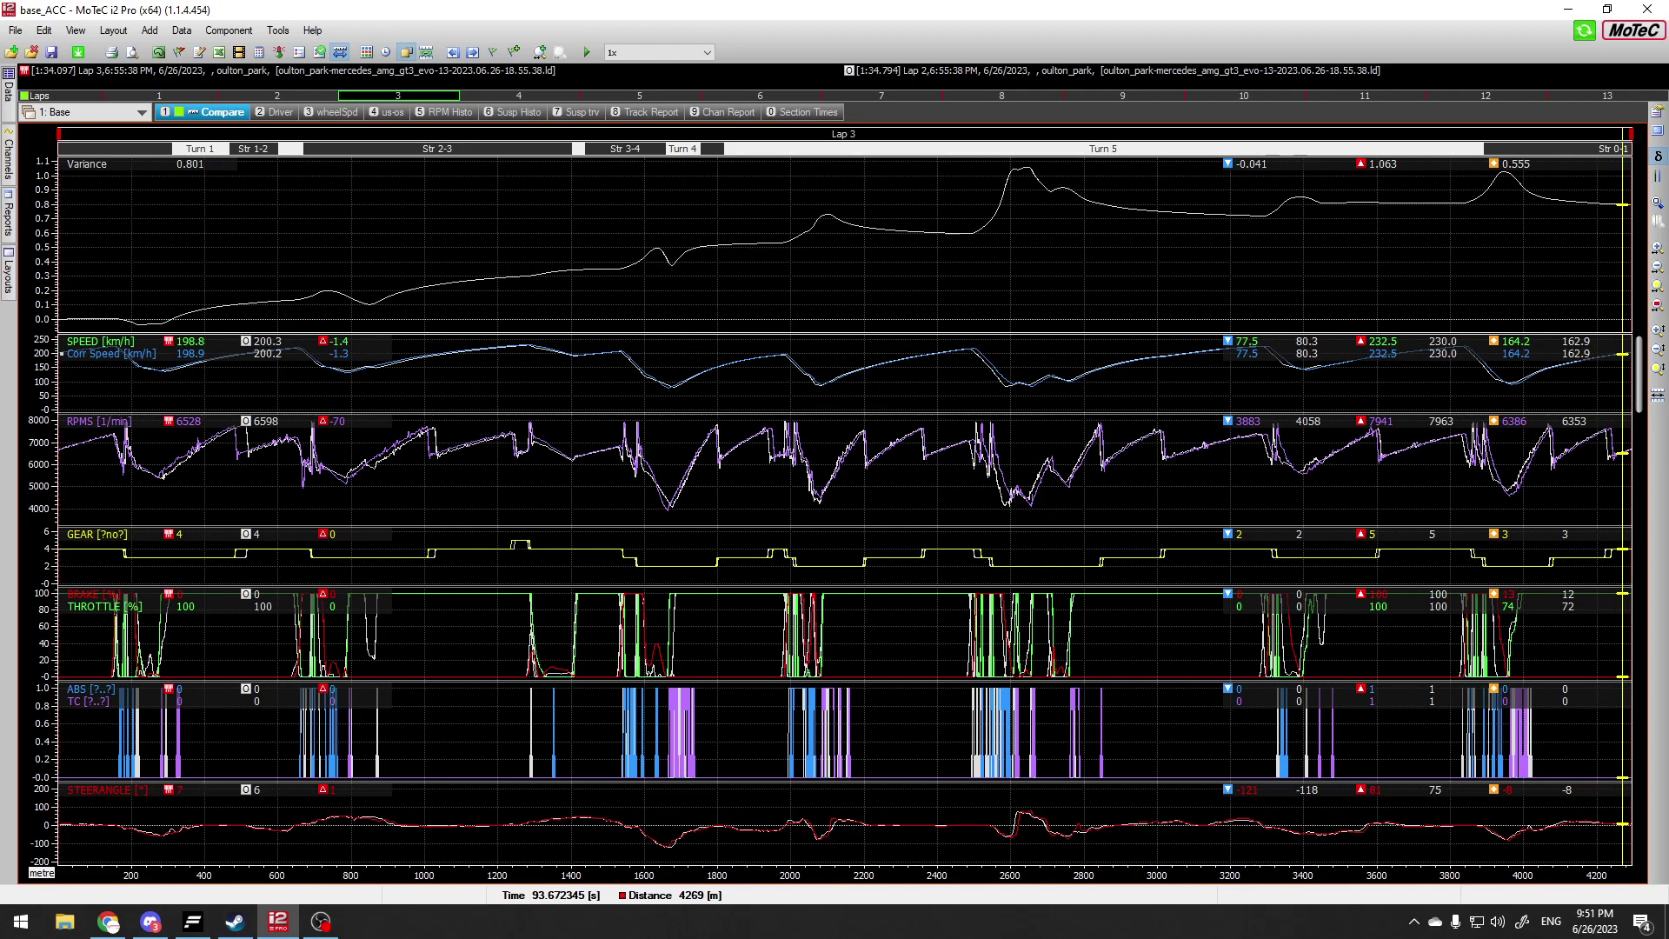
Step: Place the cursor at 1222 m, then hide the variance trace and show it again
left_click(506, 469)
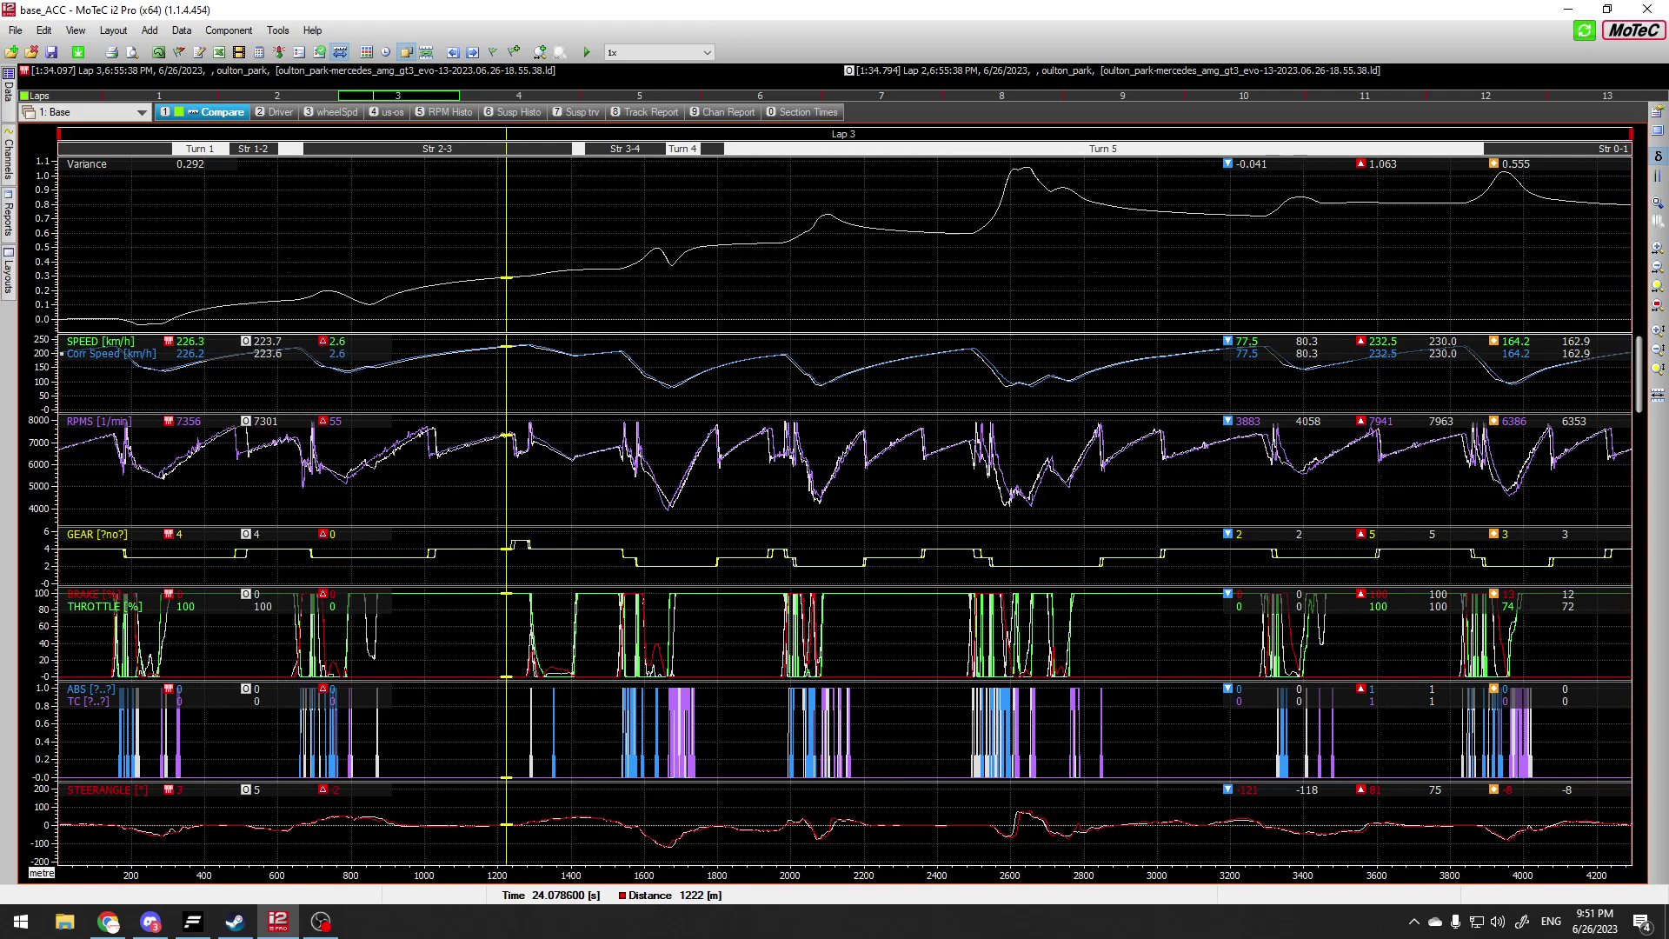
key("F3")
key("F3")
Step: Examine the Lap 3 and Lap 2 channel readings with the cursor at 1300 m and 828 m
left_click(150, 921)
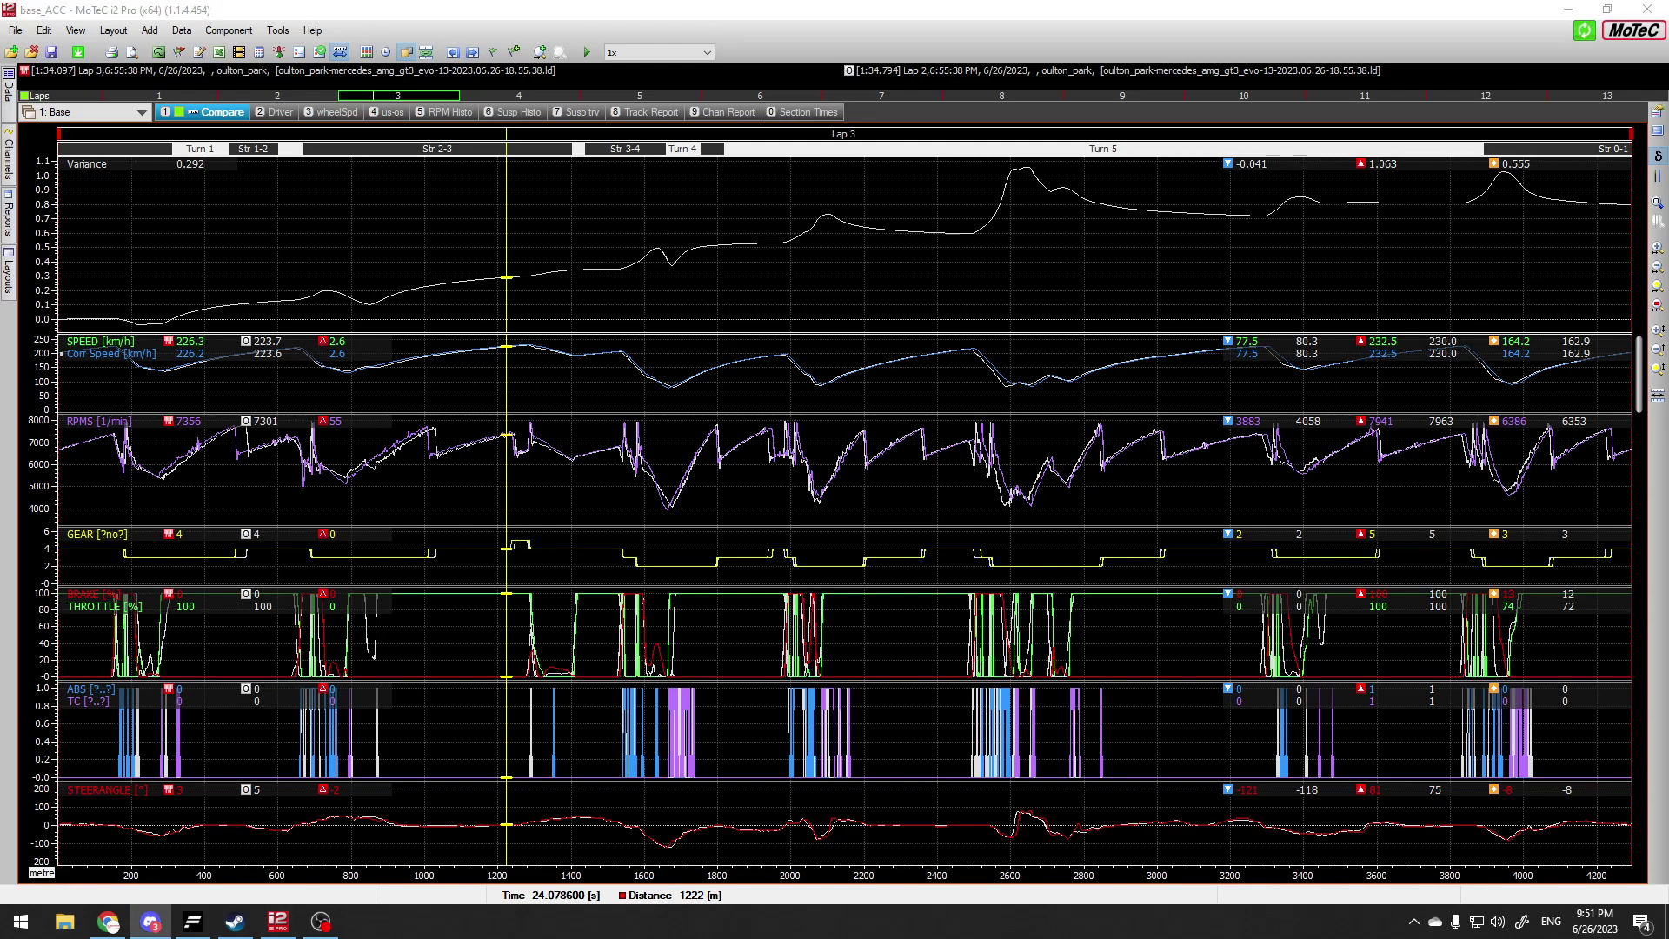
left_click(534, 487)
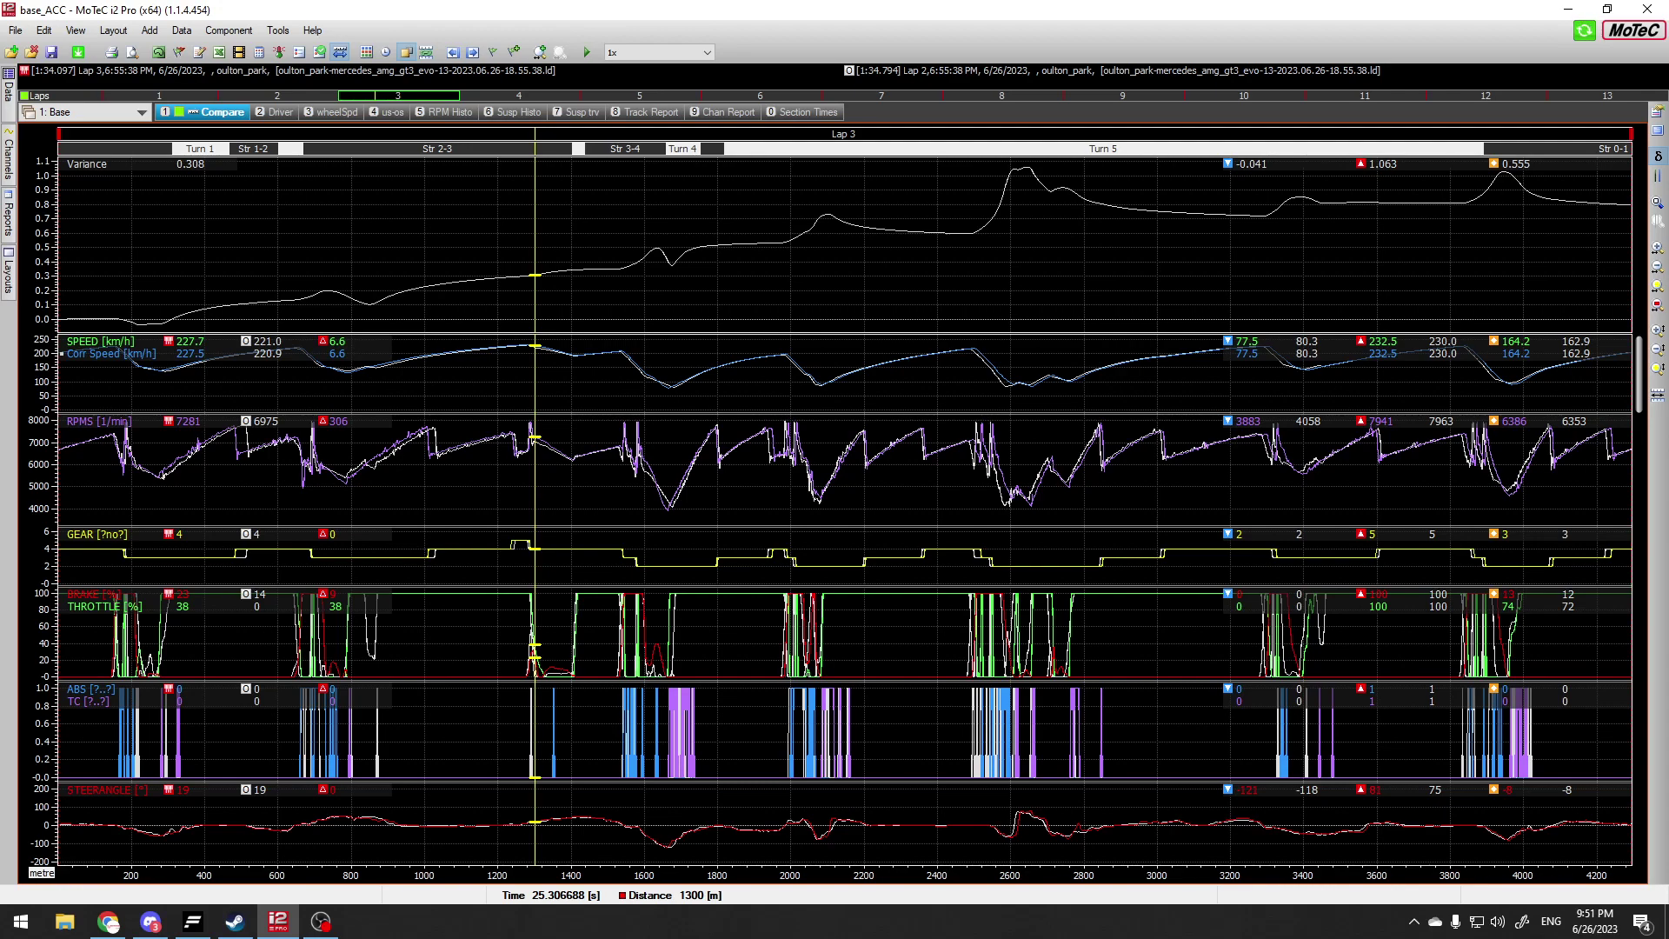
left_click(321, 921)
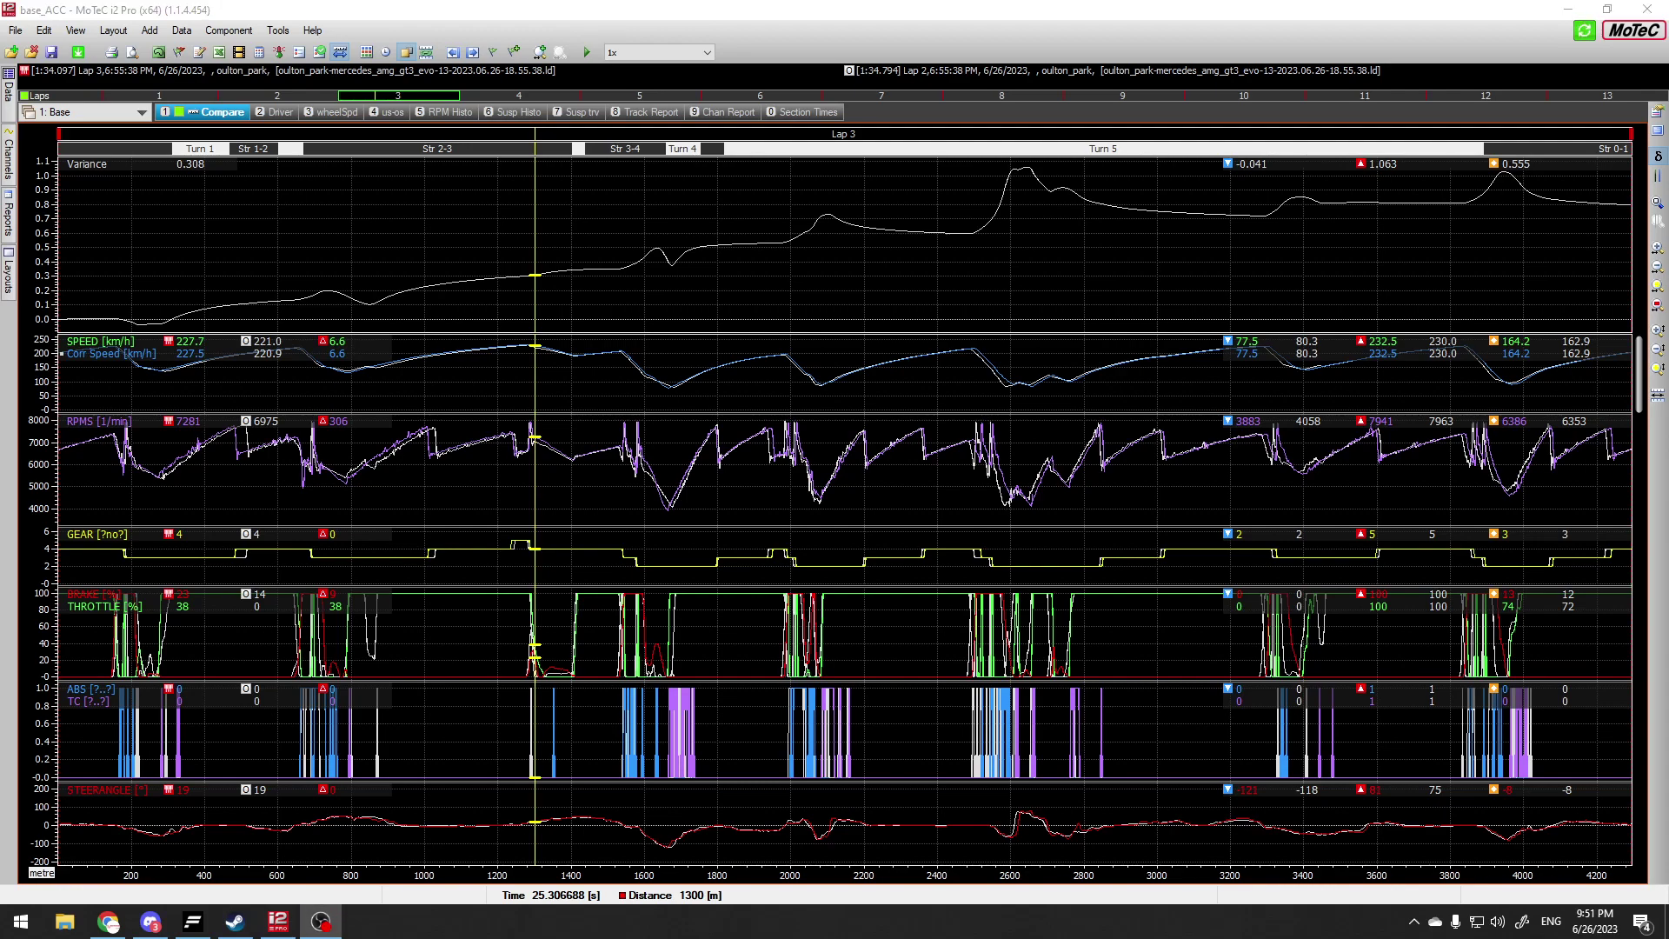
left_click(361, 556)
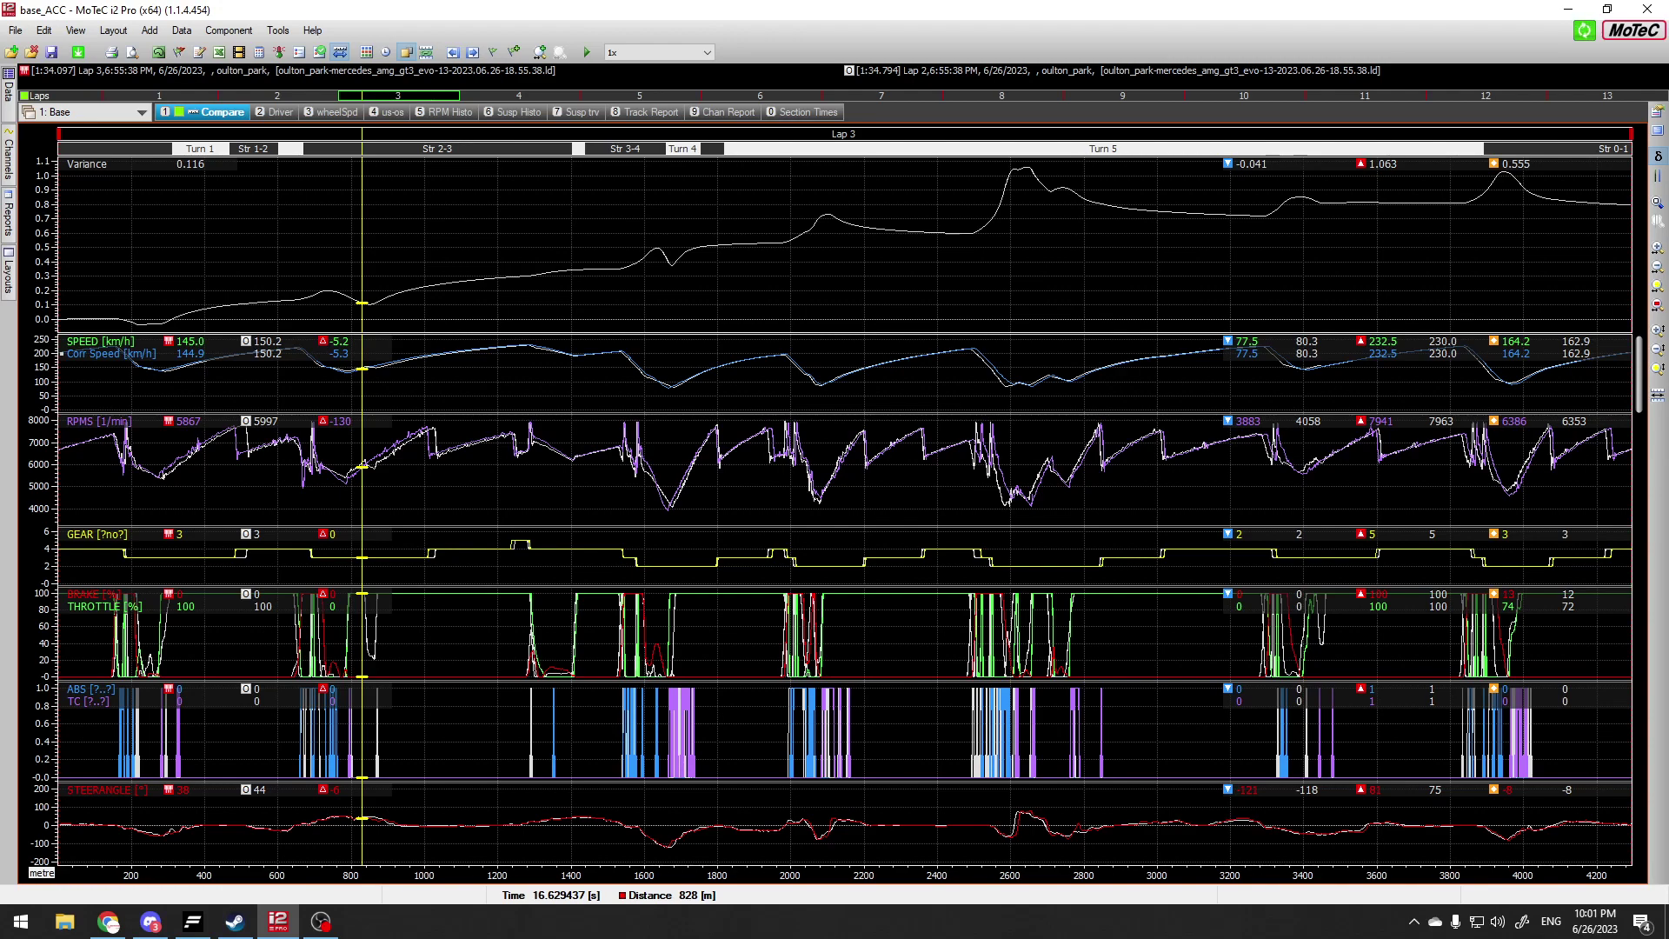
key("alt+Tab")
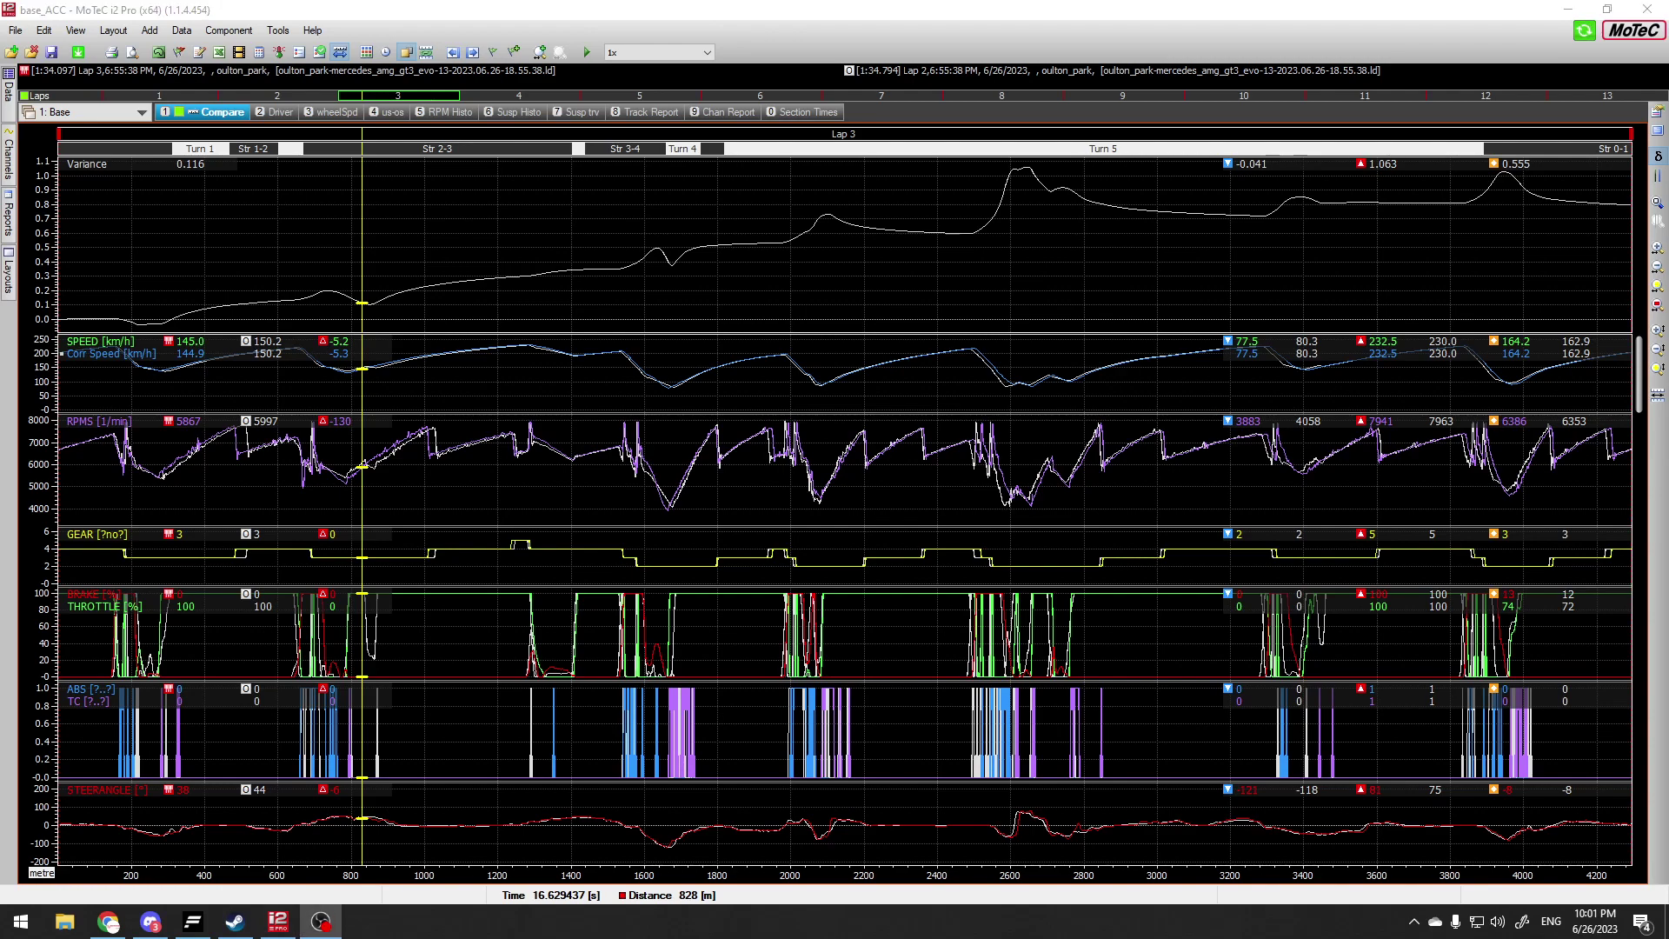